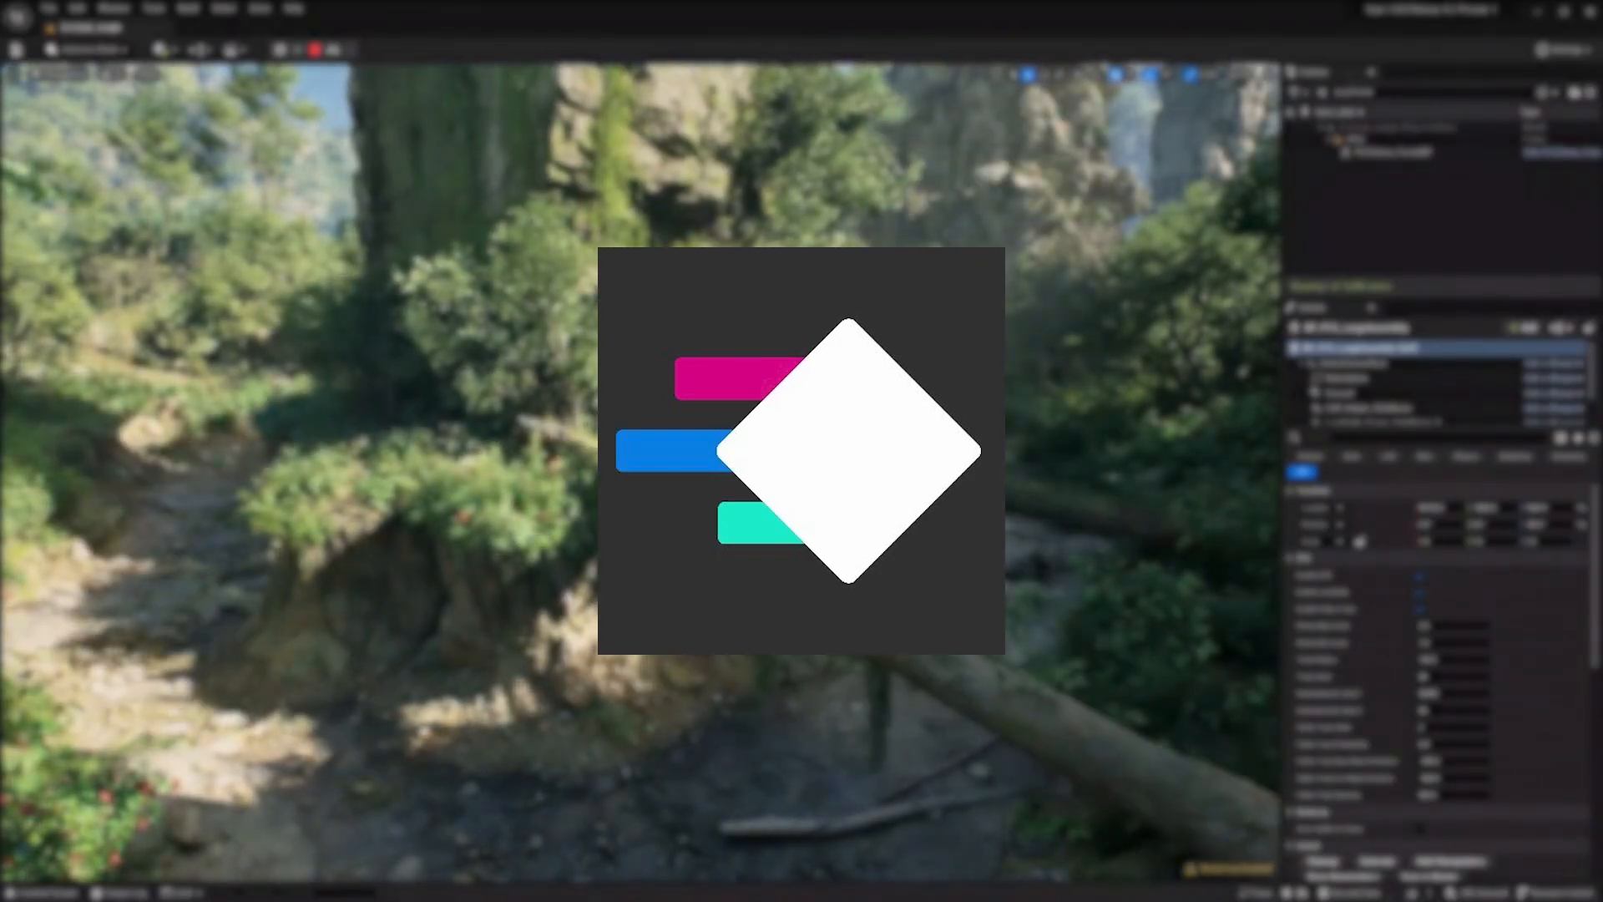
scroll(1457, 667, down, 3)
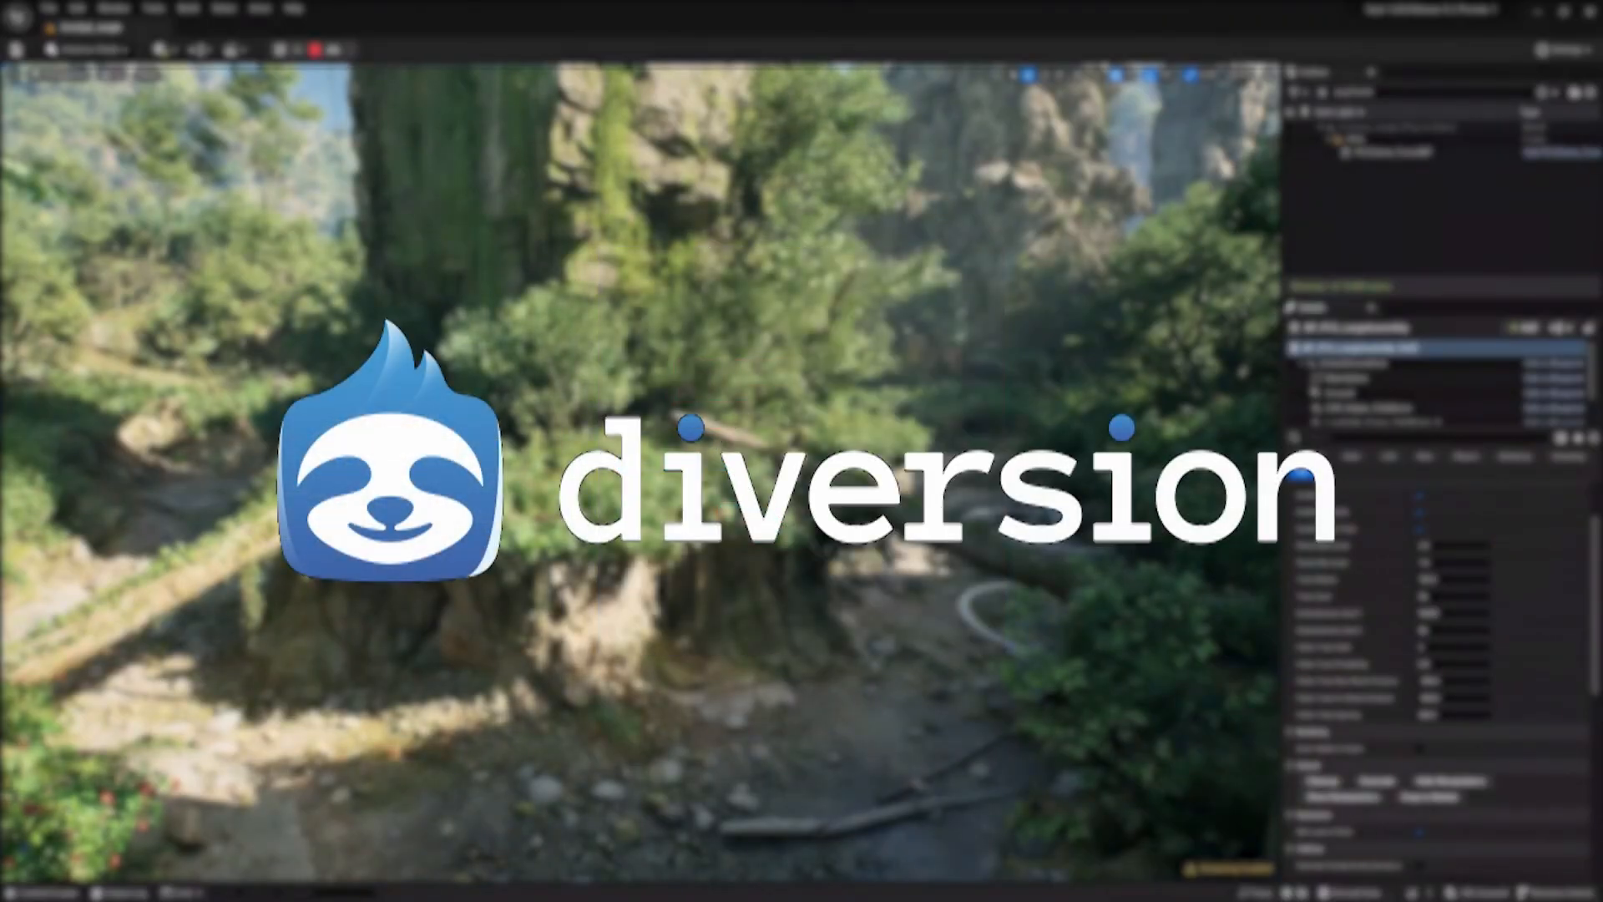
click(1382, 422)
drag(1075, 627, 678, 636)
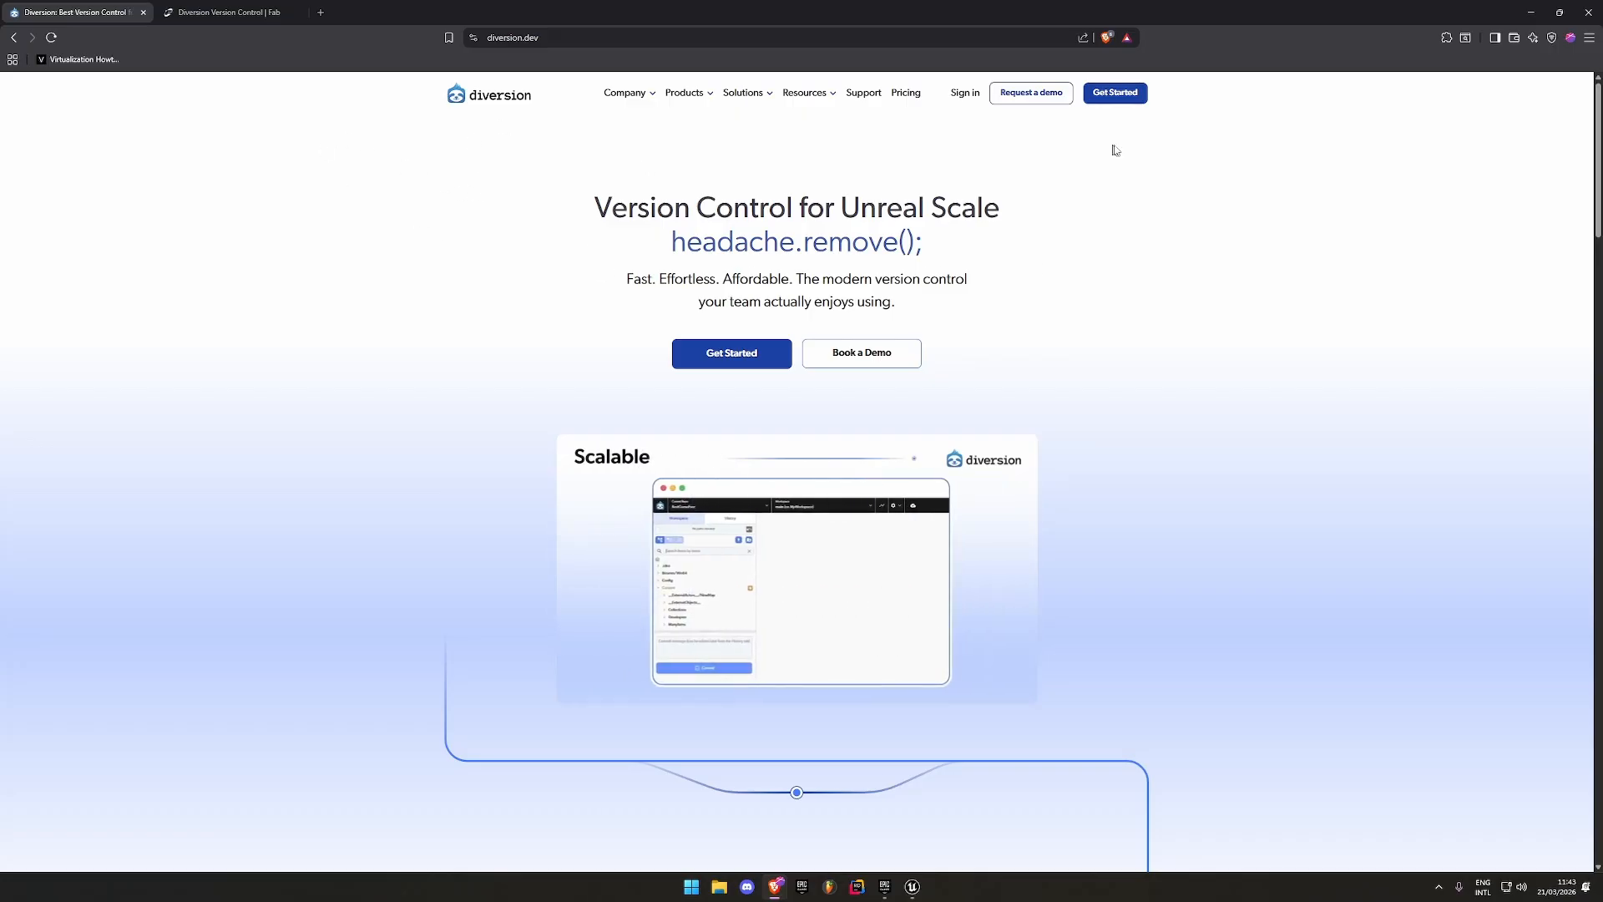
Go from the Diversion home page to the sign-in form and sign in with the saved account login
click(1111, 97)
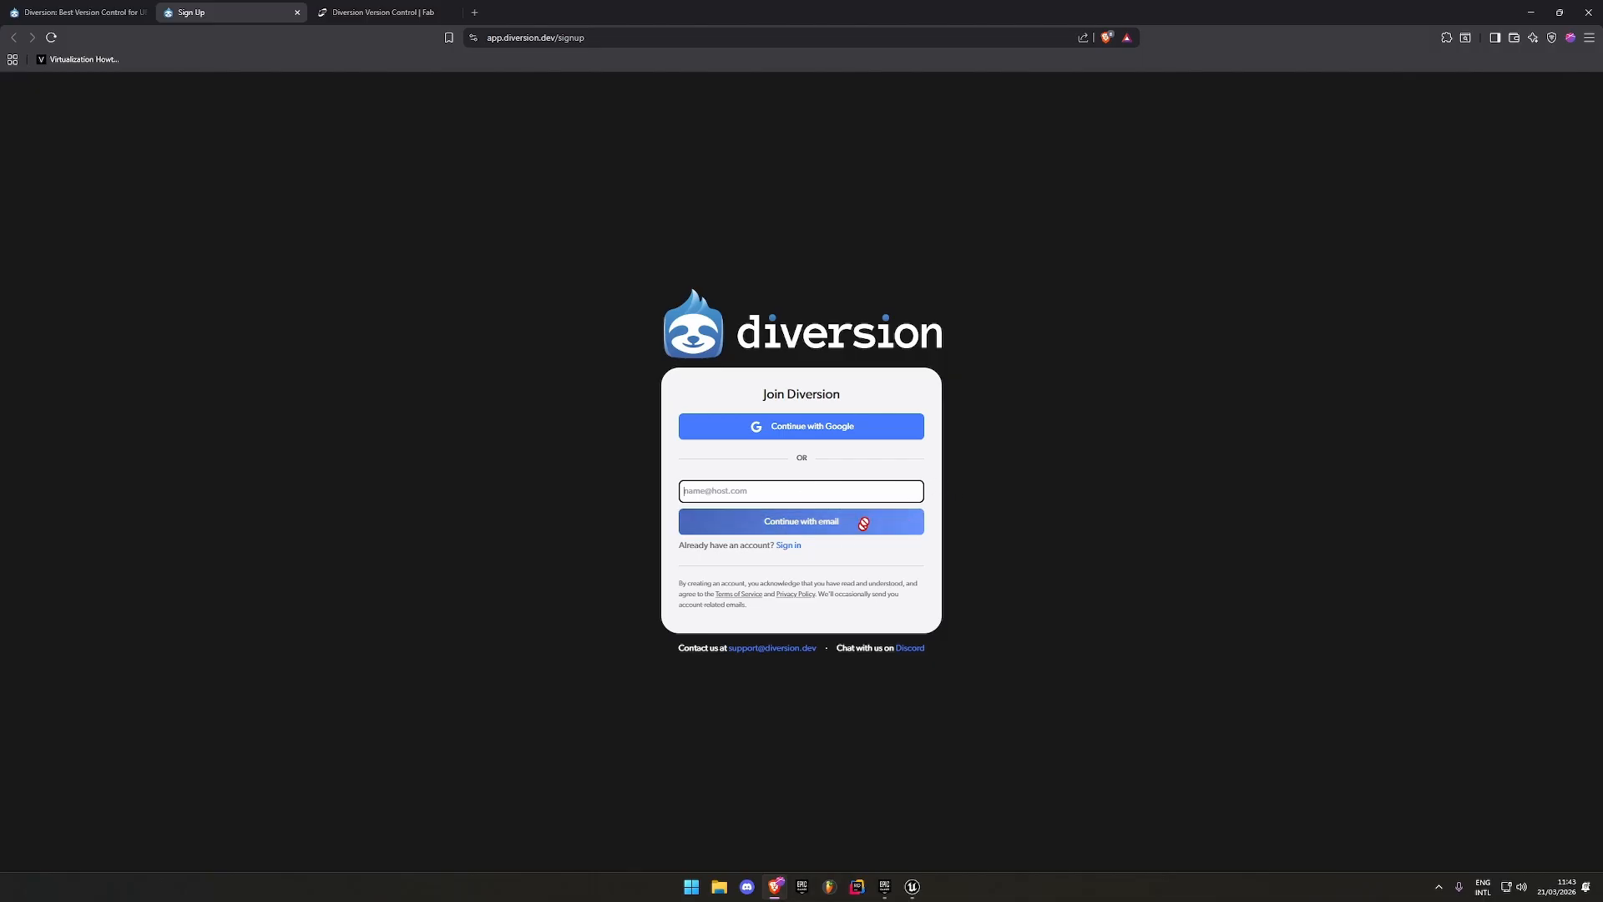
click(788, 548)
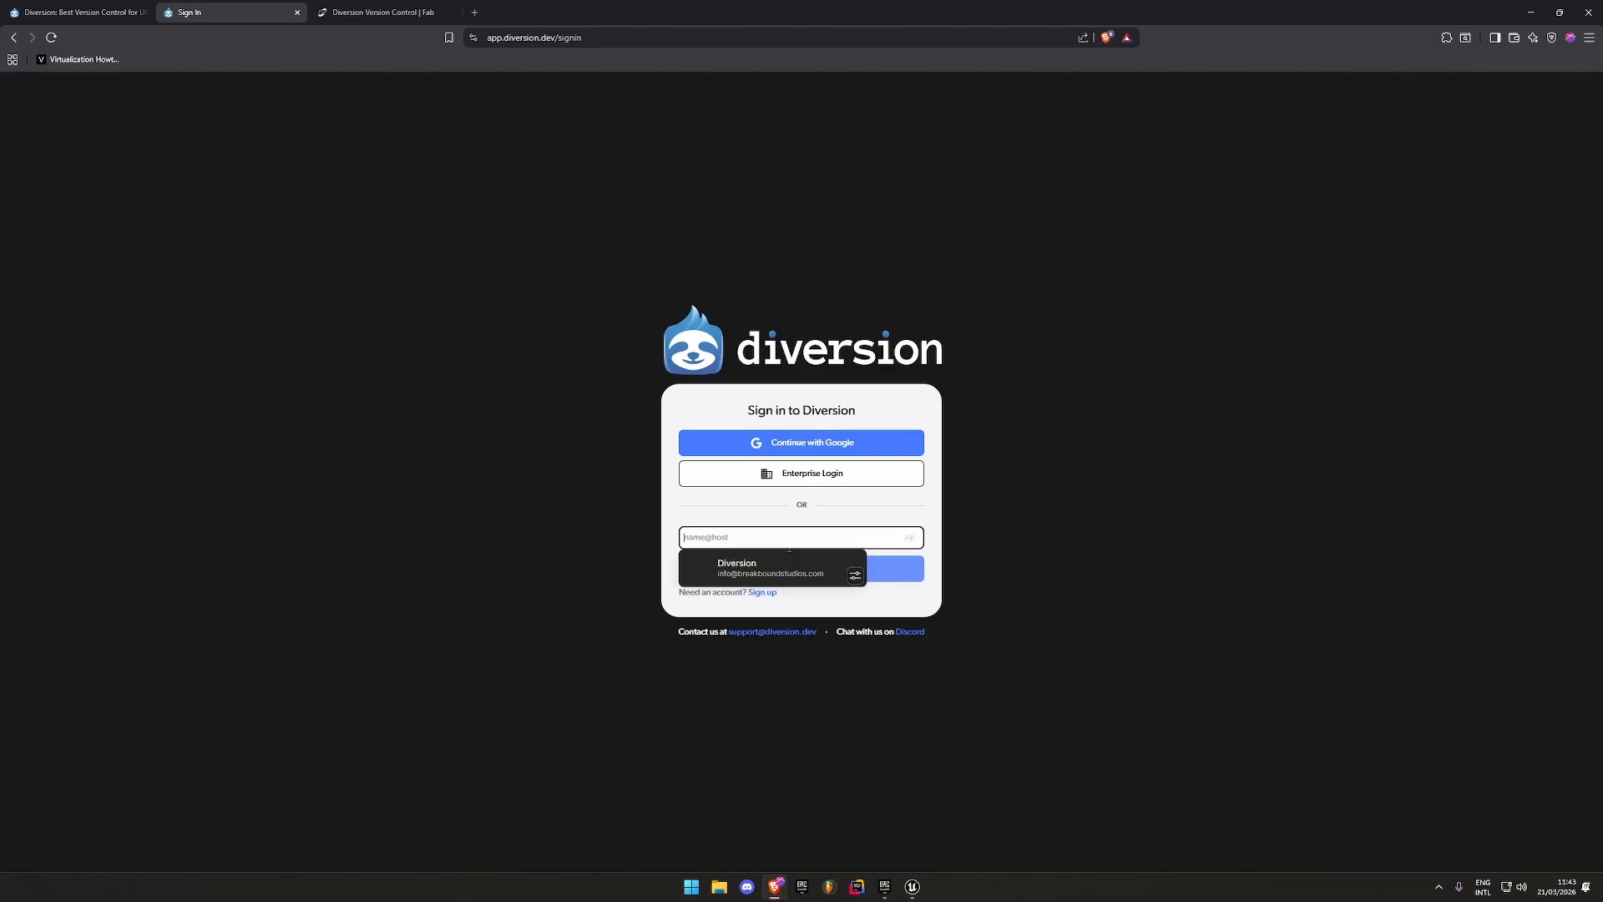
click(784, 557)
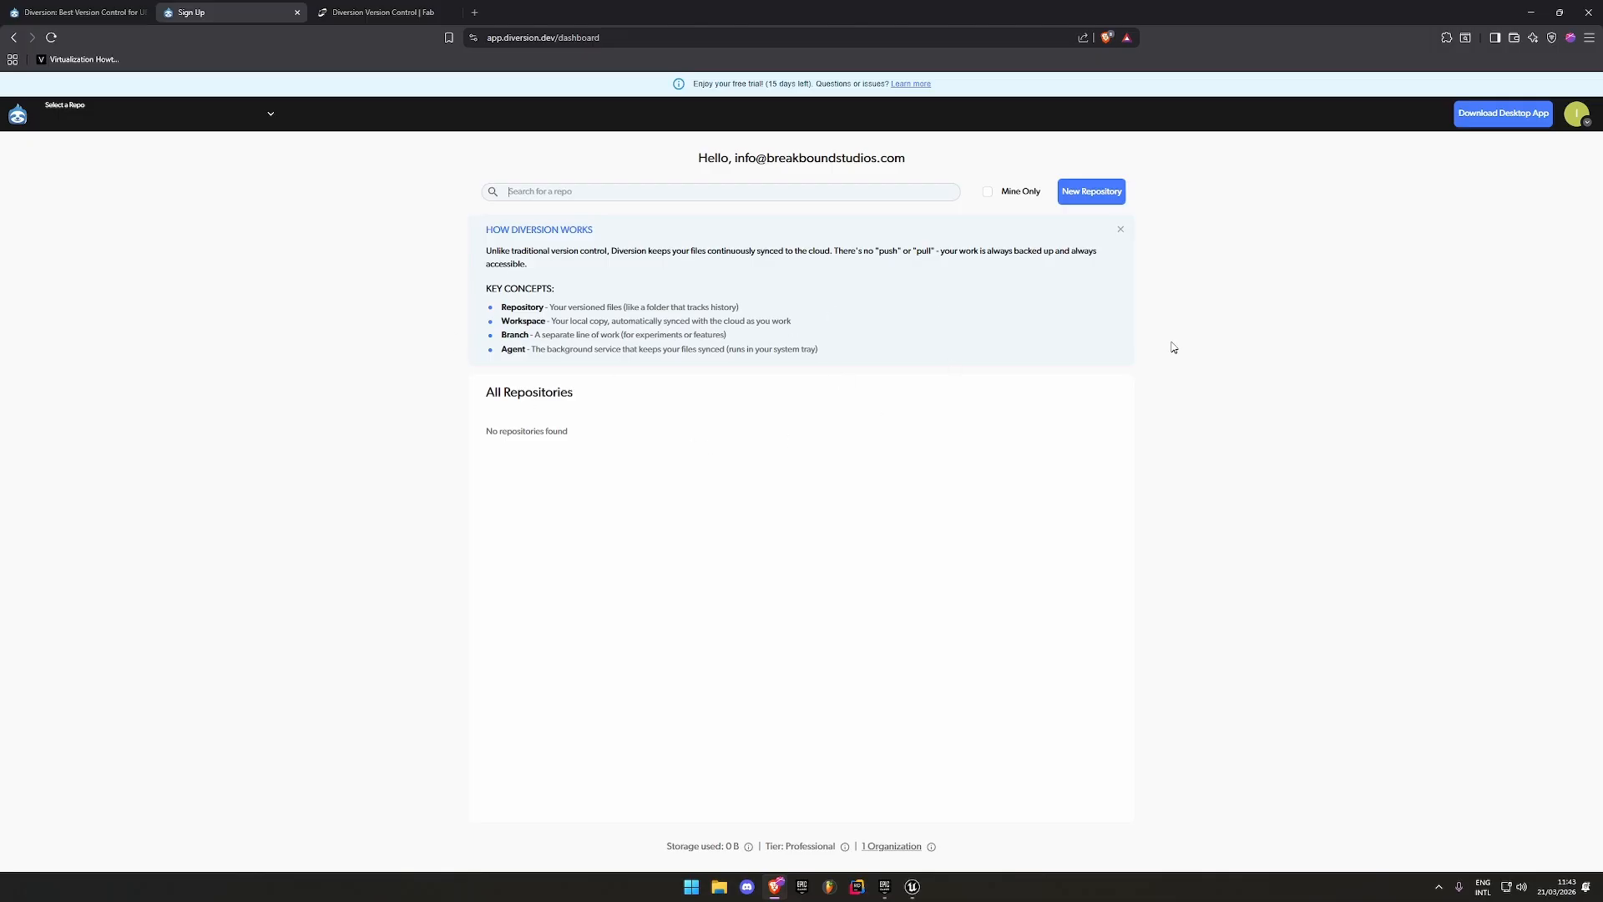
Download the Diversion desktop installer for Windows and launch the downloaded file
click(1504, 117)
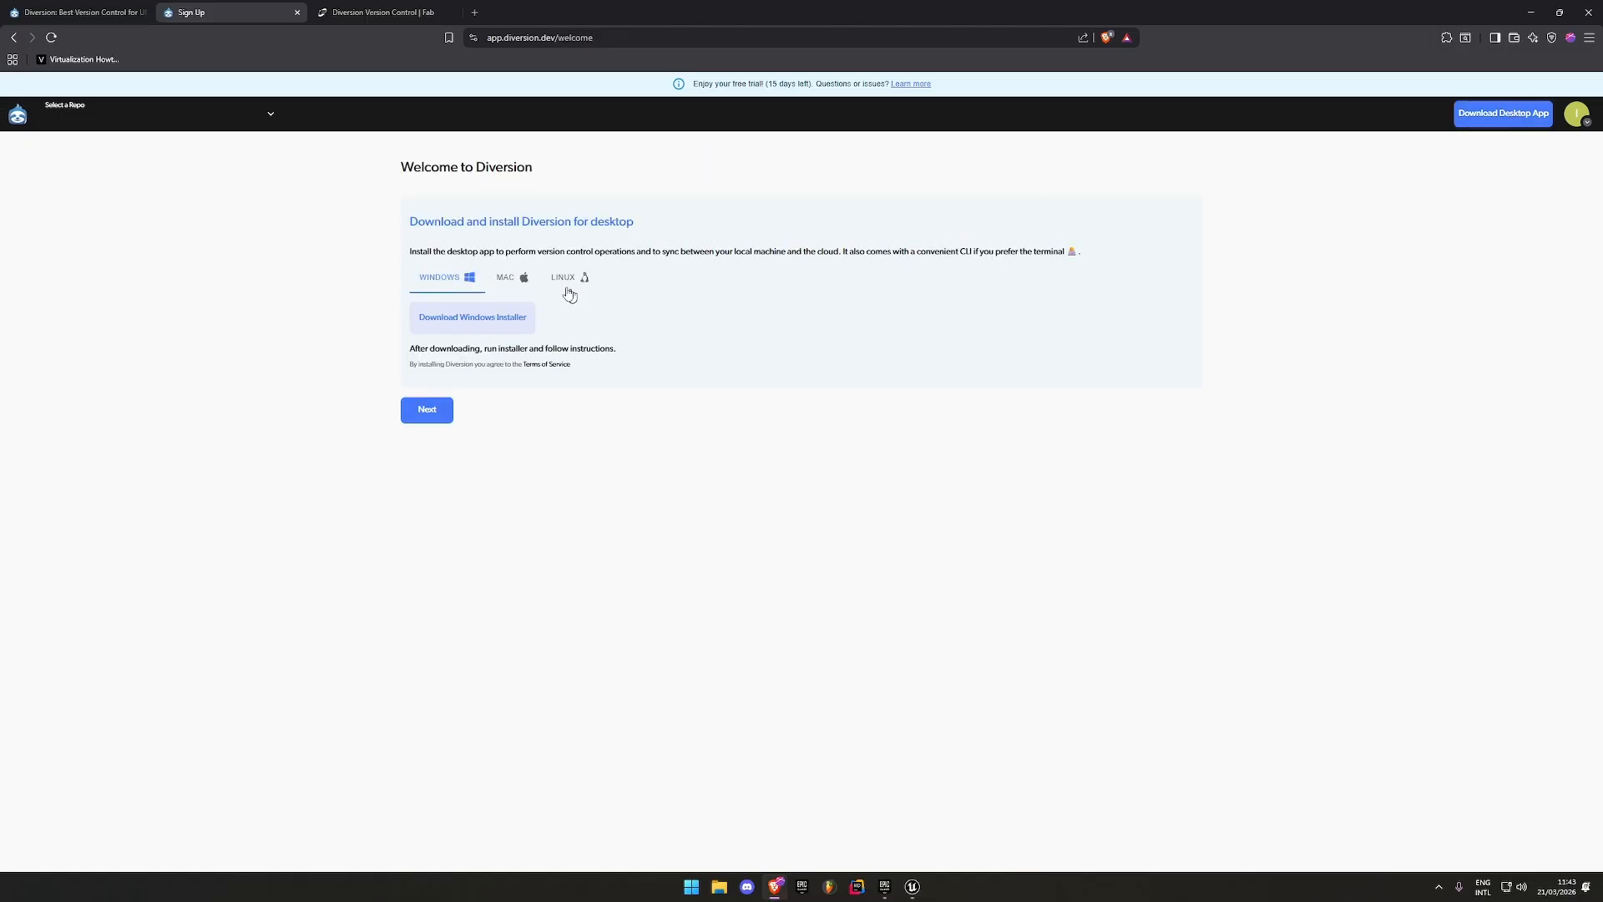
click(462, 319)
click(1475, 43)
click(1256, 252)
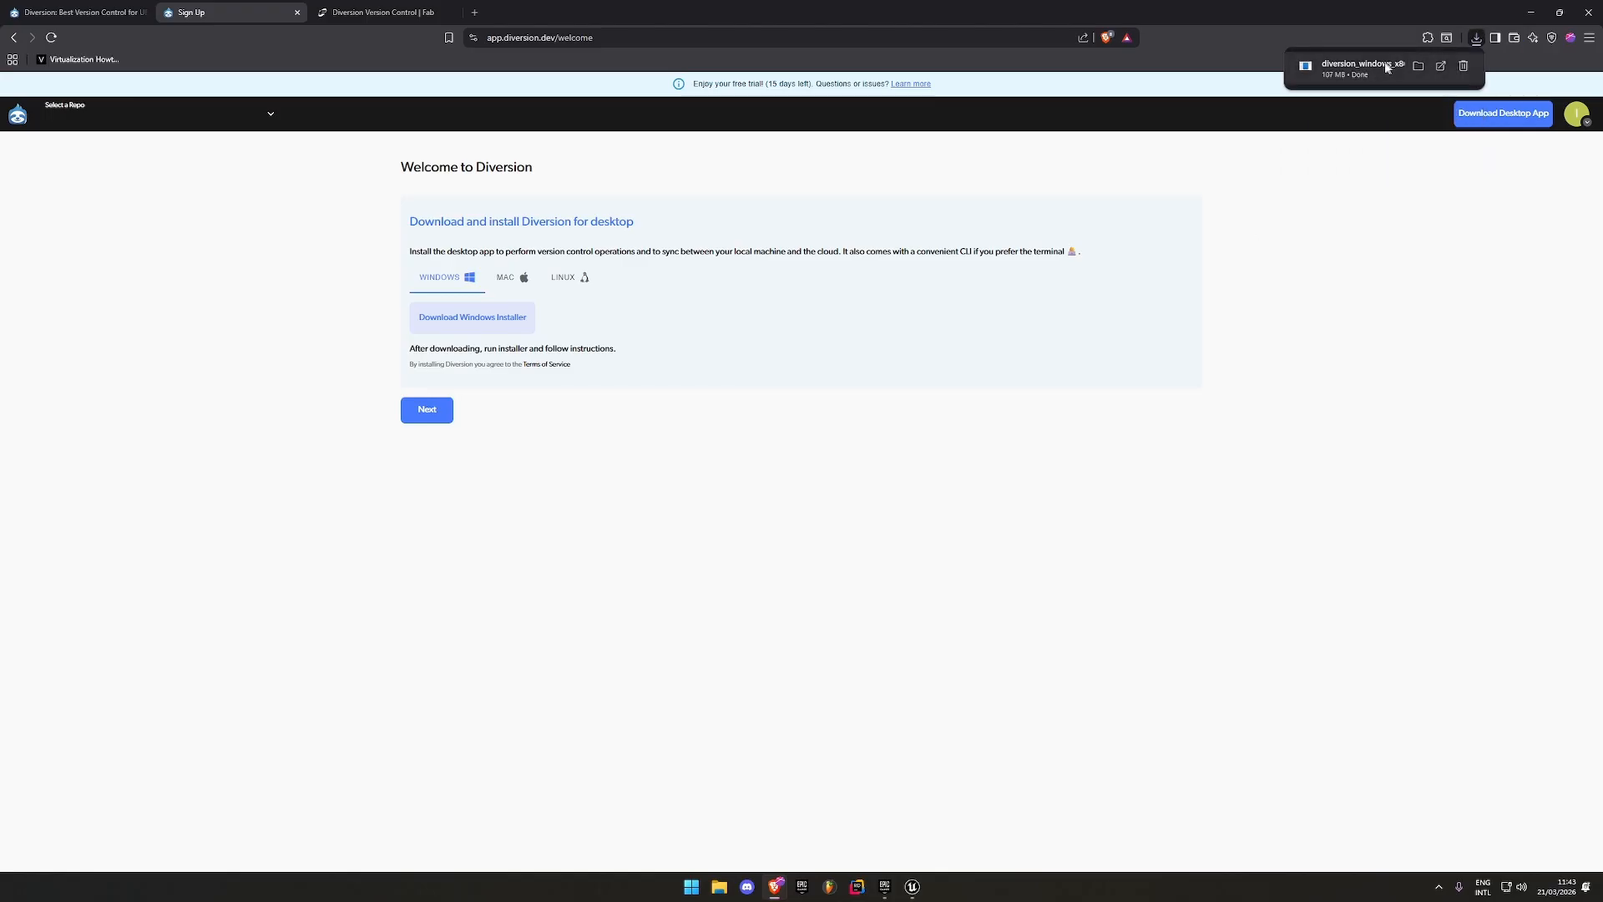
click(1362, 69)
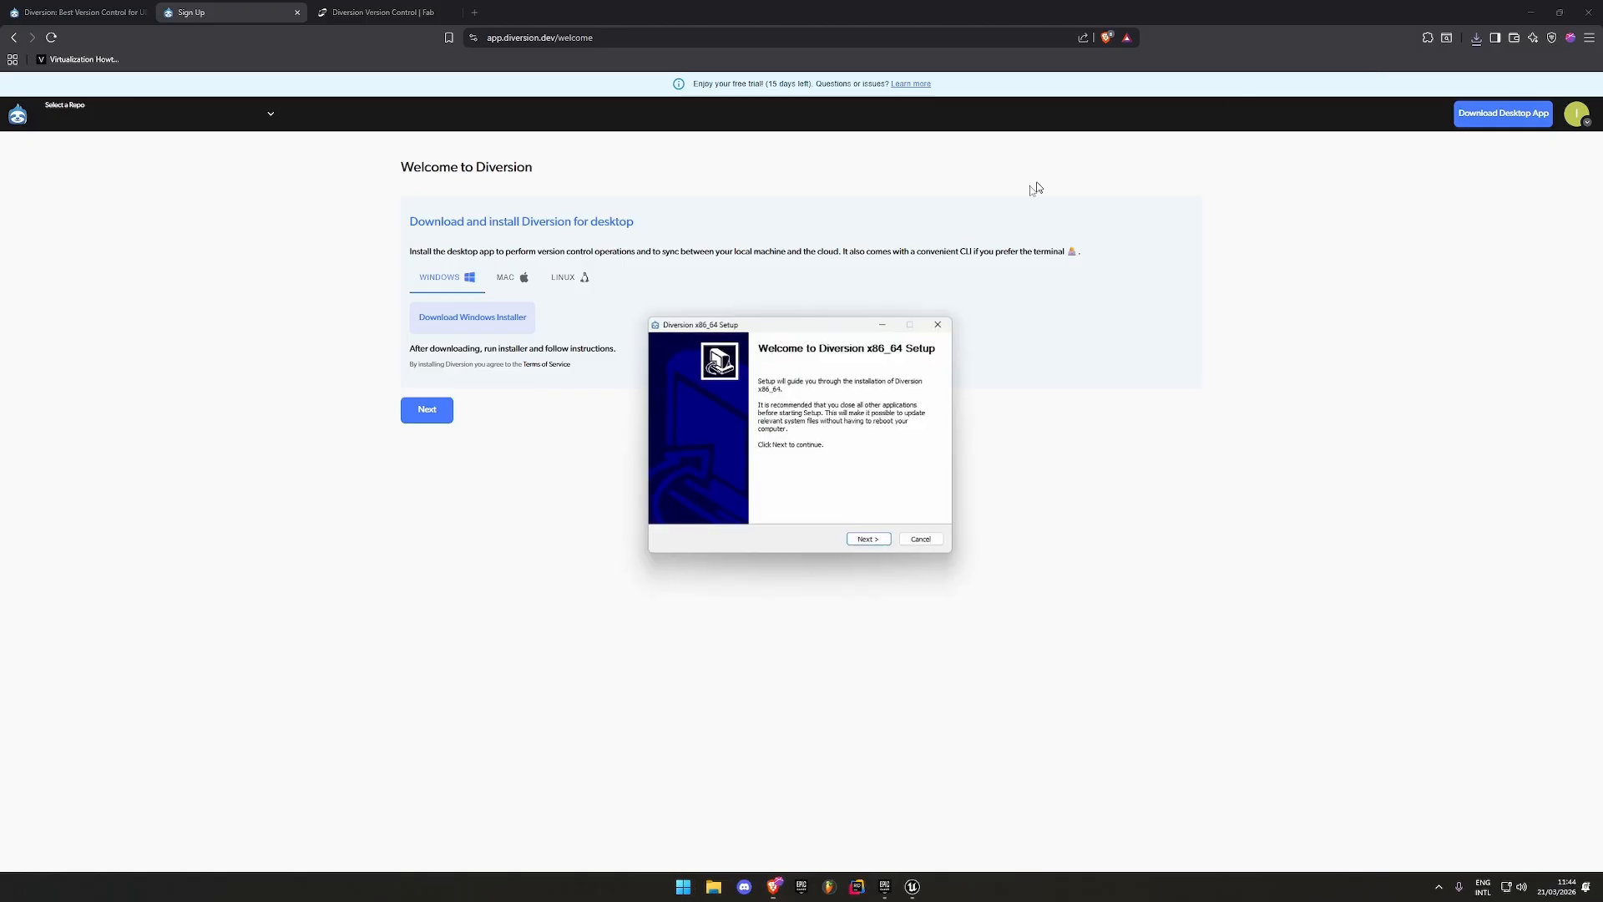
Accept the Terms of Service and complete the Diversion x86_64 installation
click(865, 542)
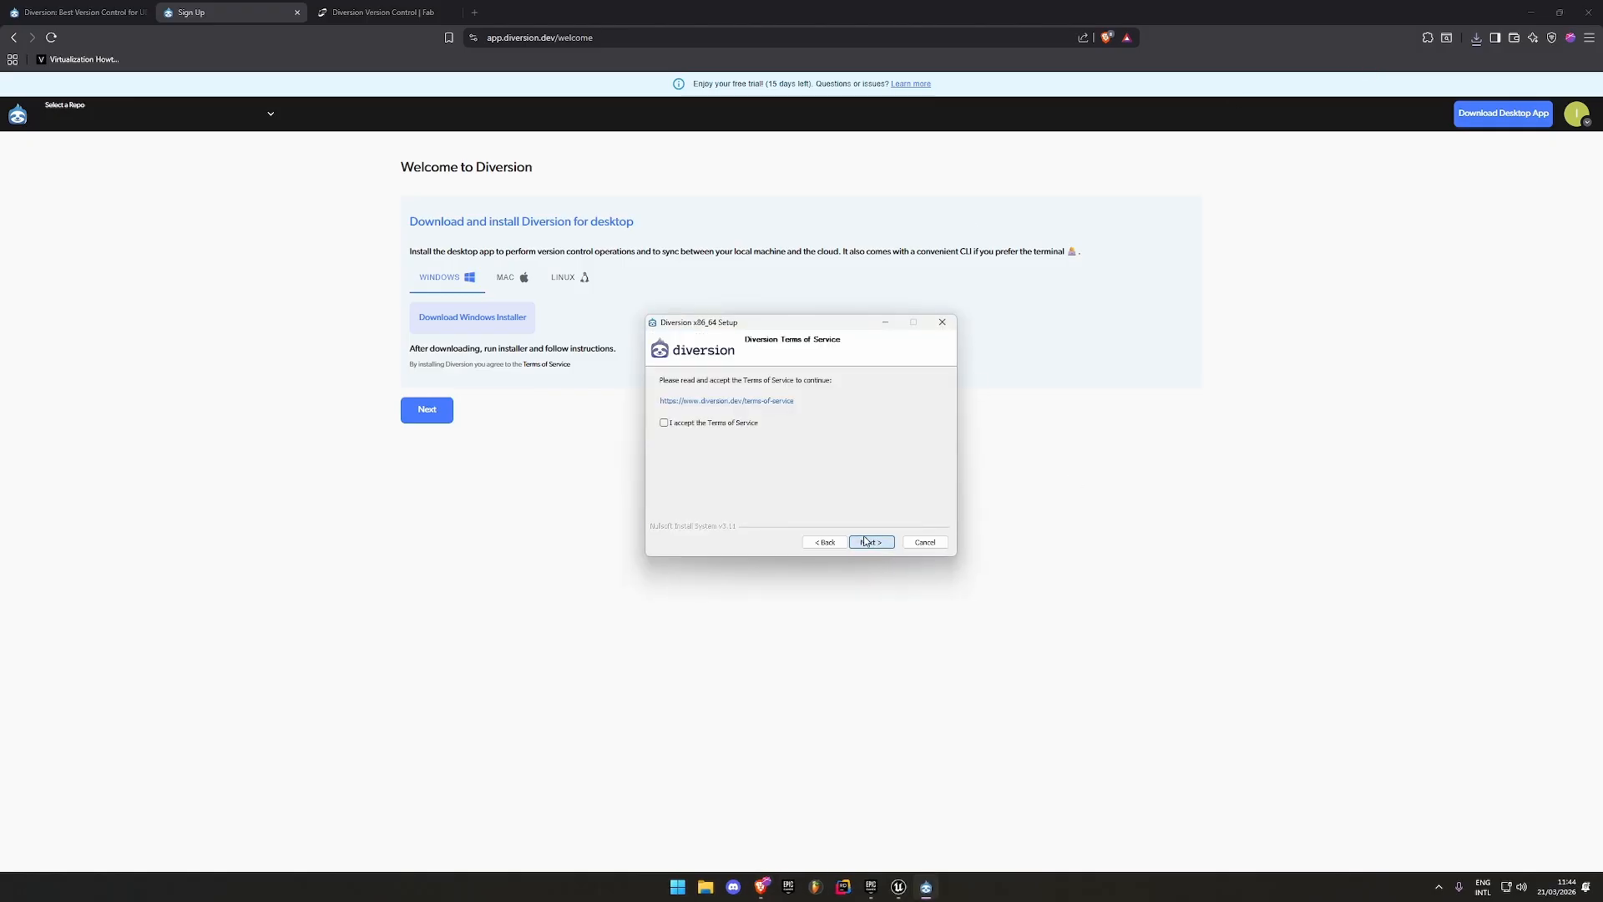
click(663, 422)
click(870, 542)
click(870, 542)
click(883, 544)
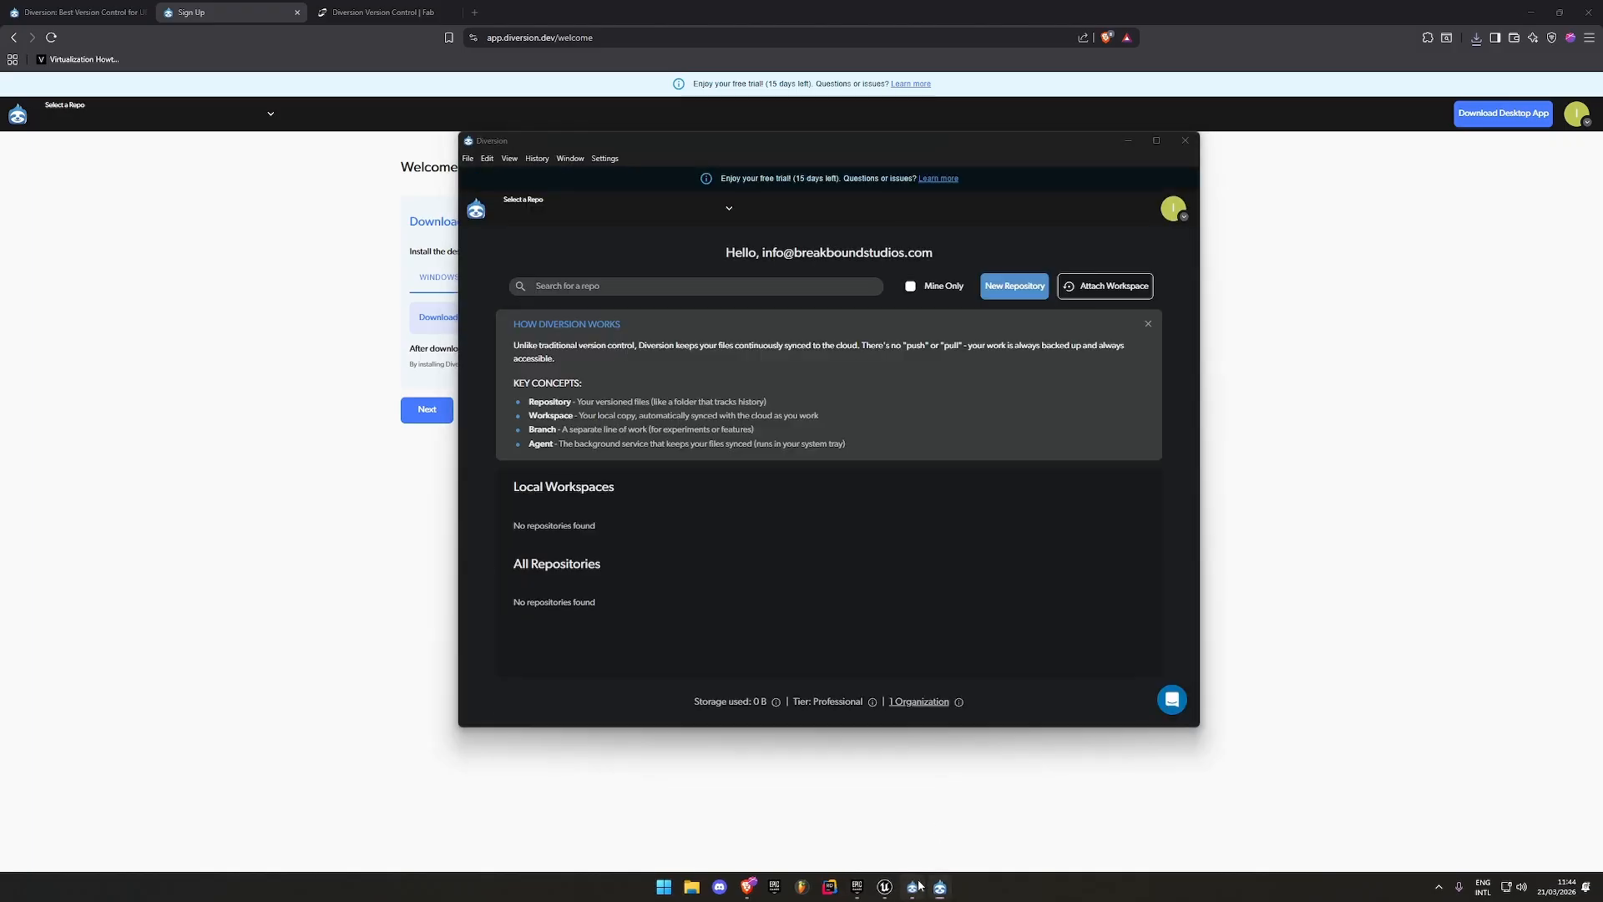
click(871, 543)
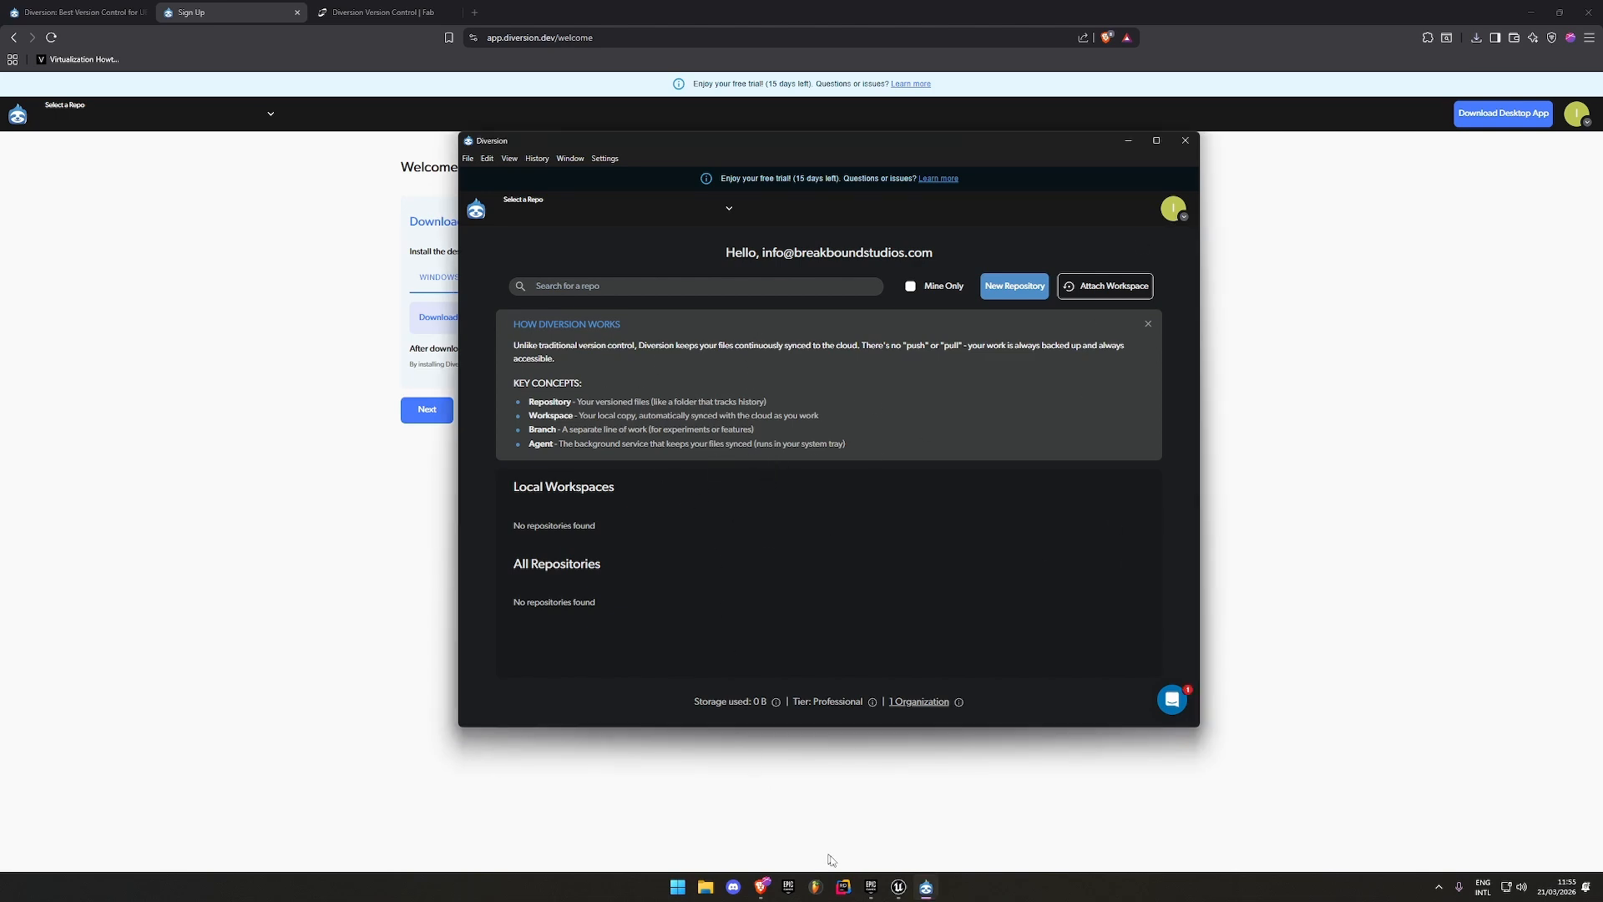
Switch to the Unreal Project Browser and create a Third Person project named Demo in E:\Tutorials\VersionControl
click(899, 889)
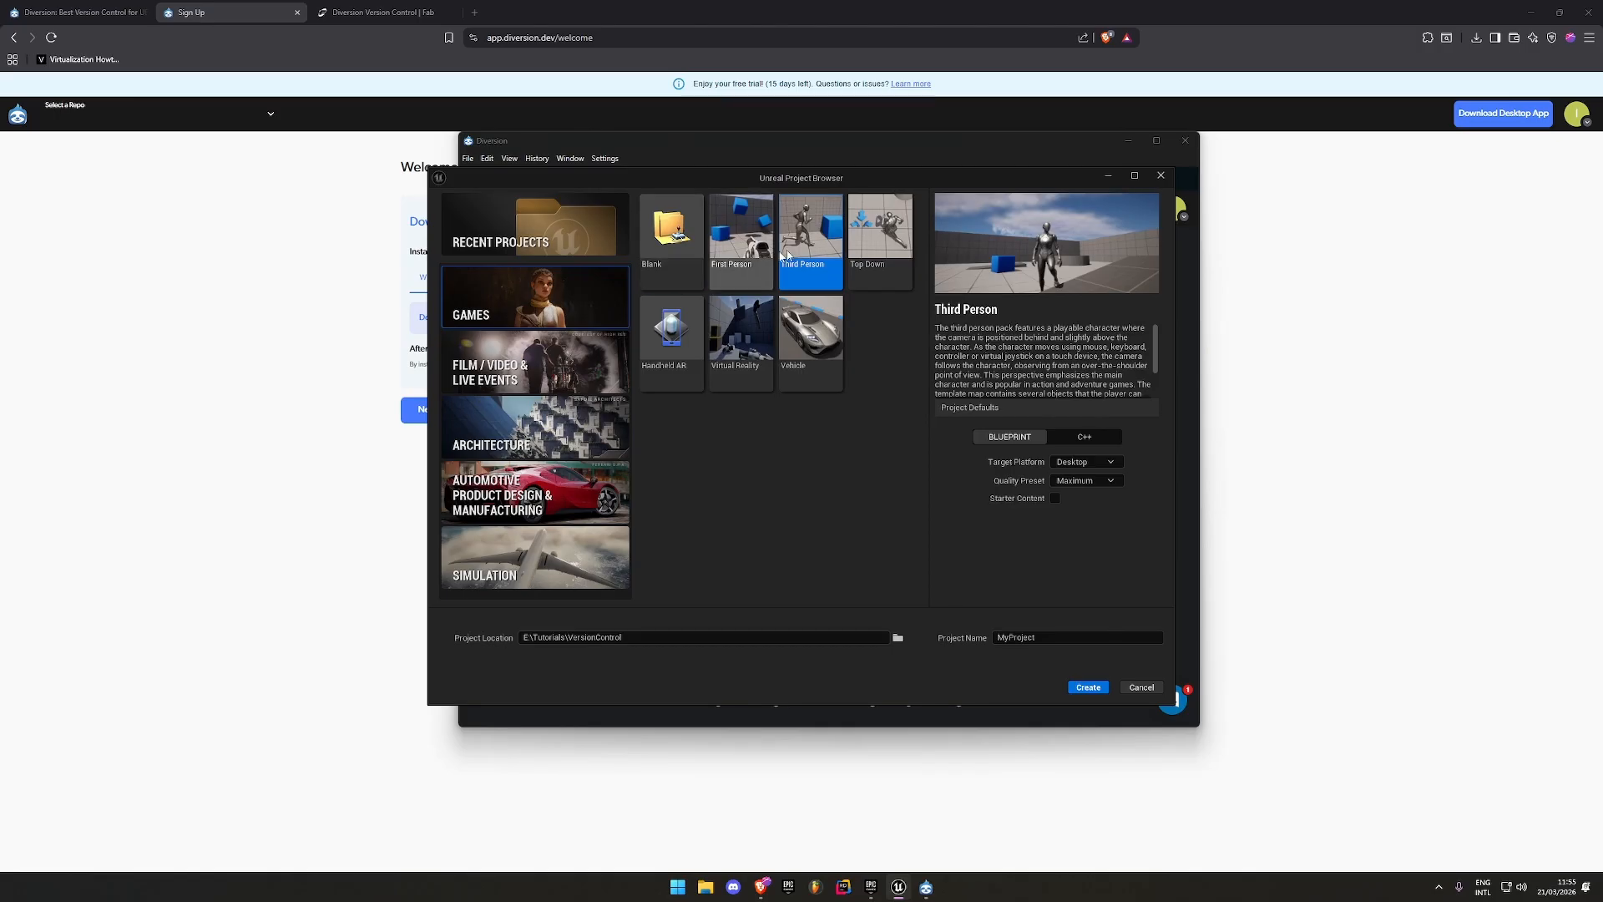
click(1082, 637)
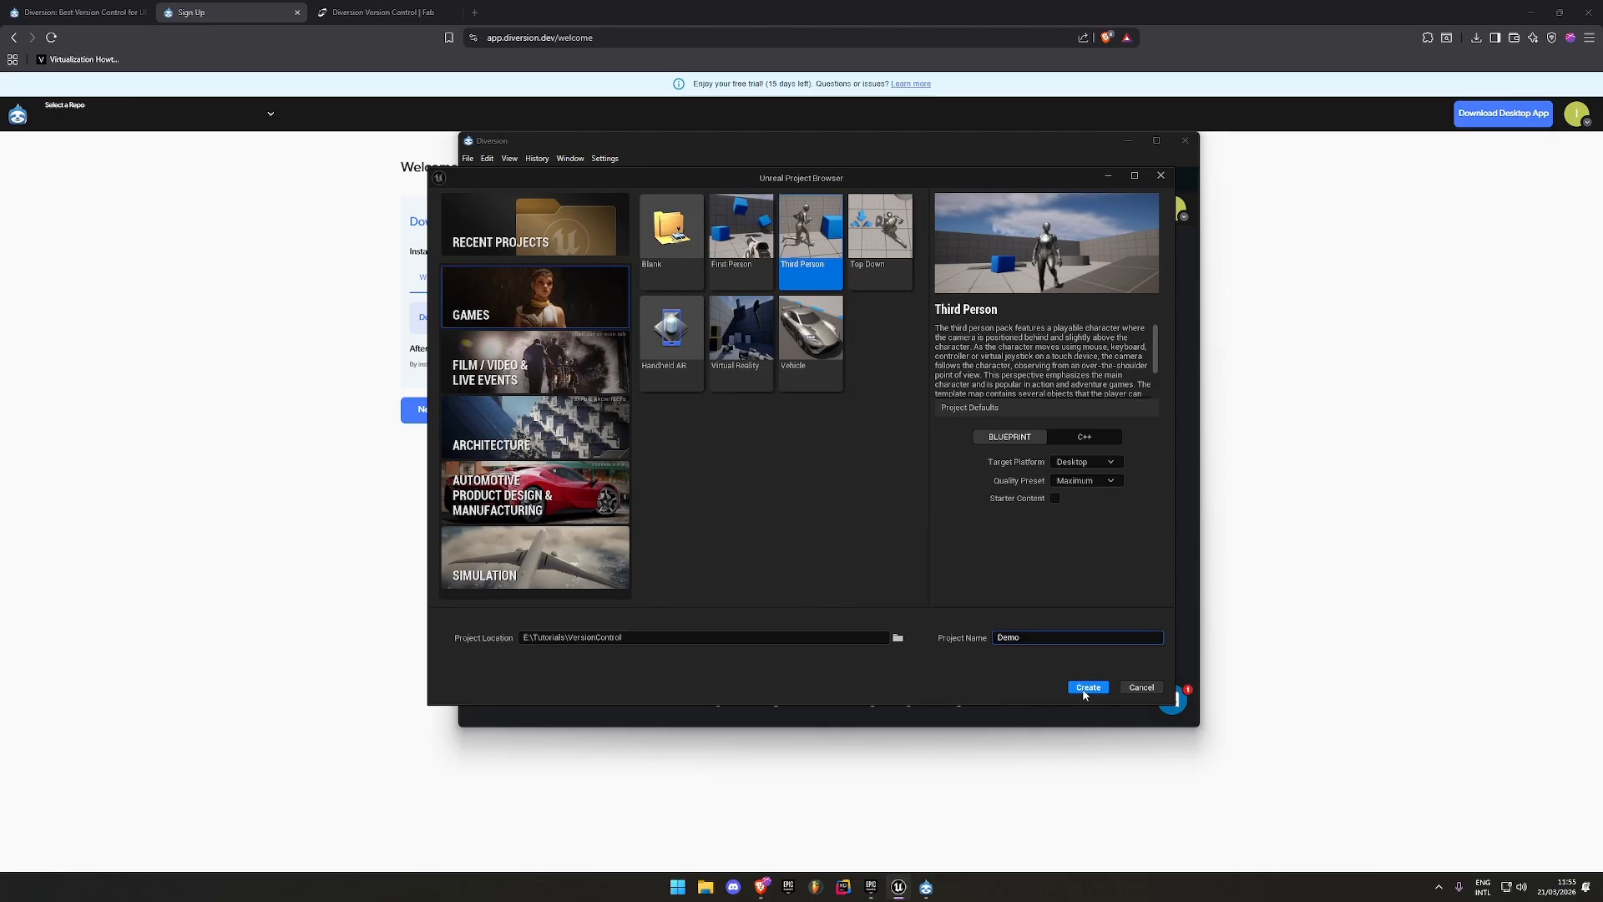
click(1076, 687)
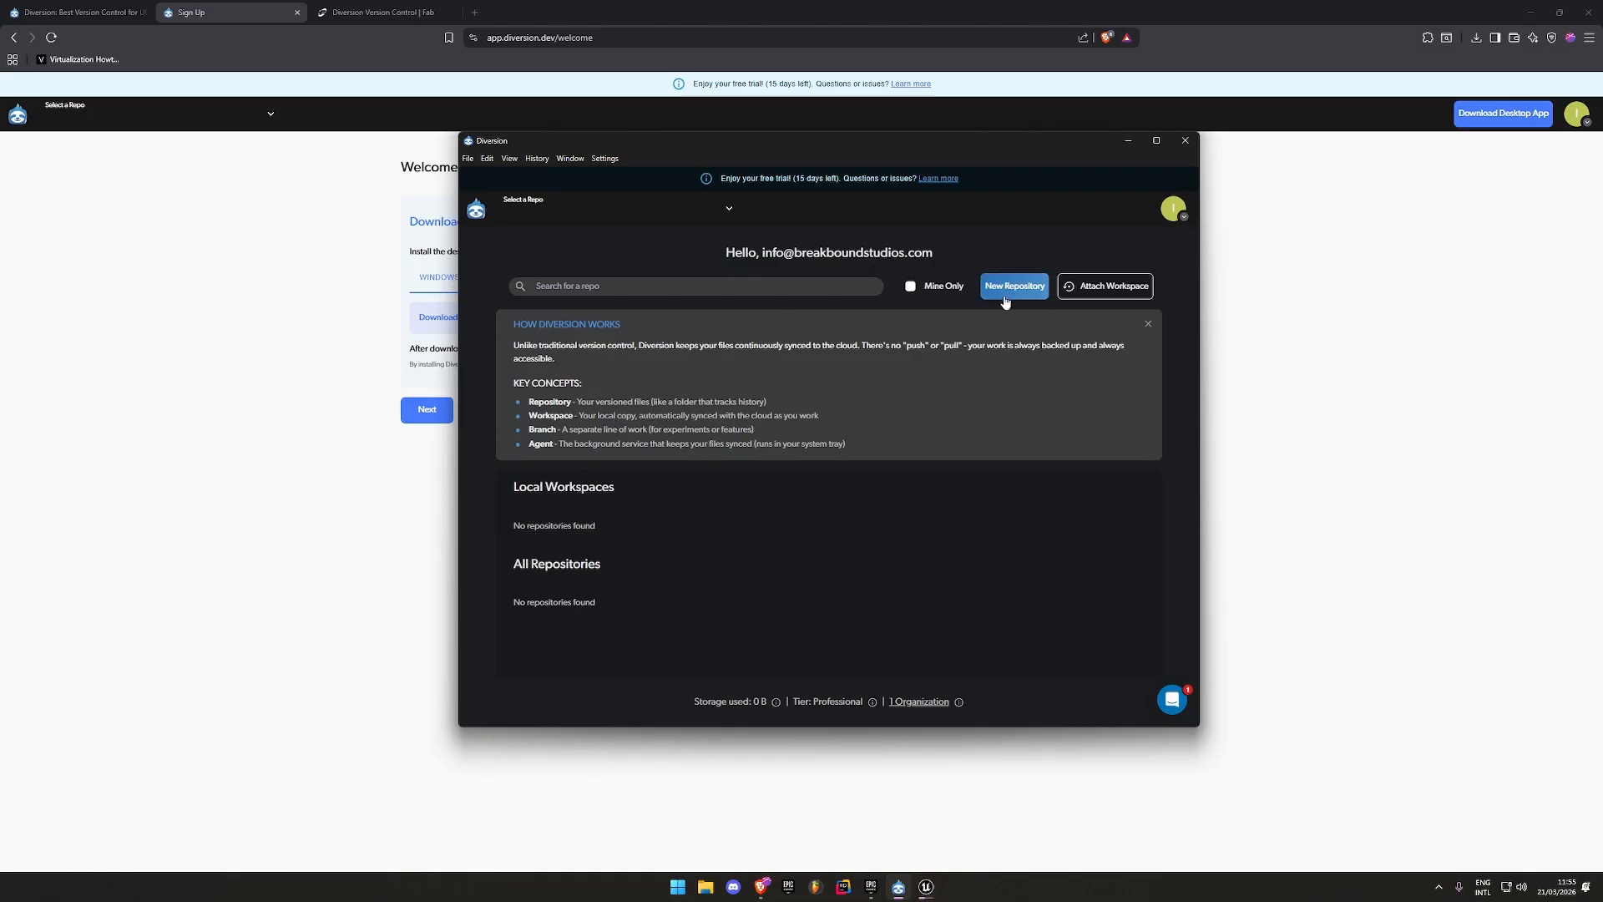
In the Diversion desktop app, start a new repository from an existing folder and name it DiversionDemo
click(1009, 299)
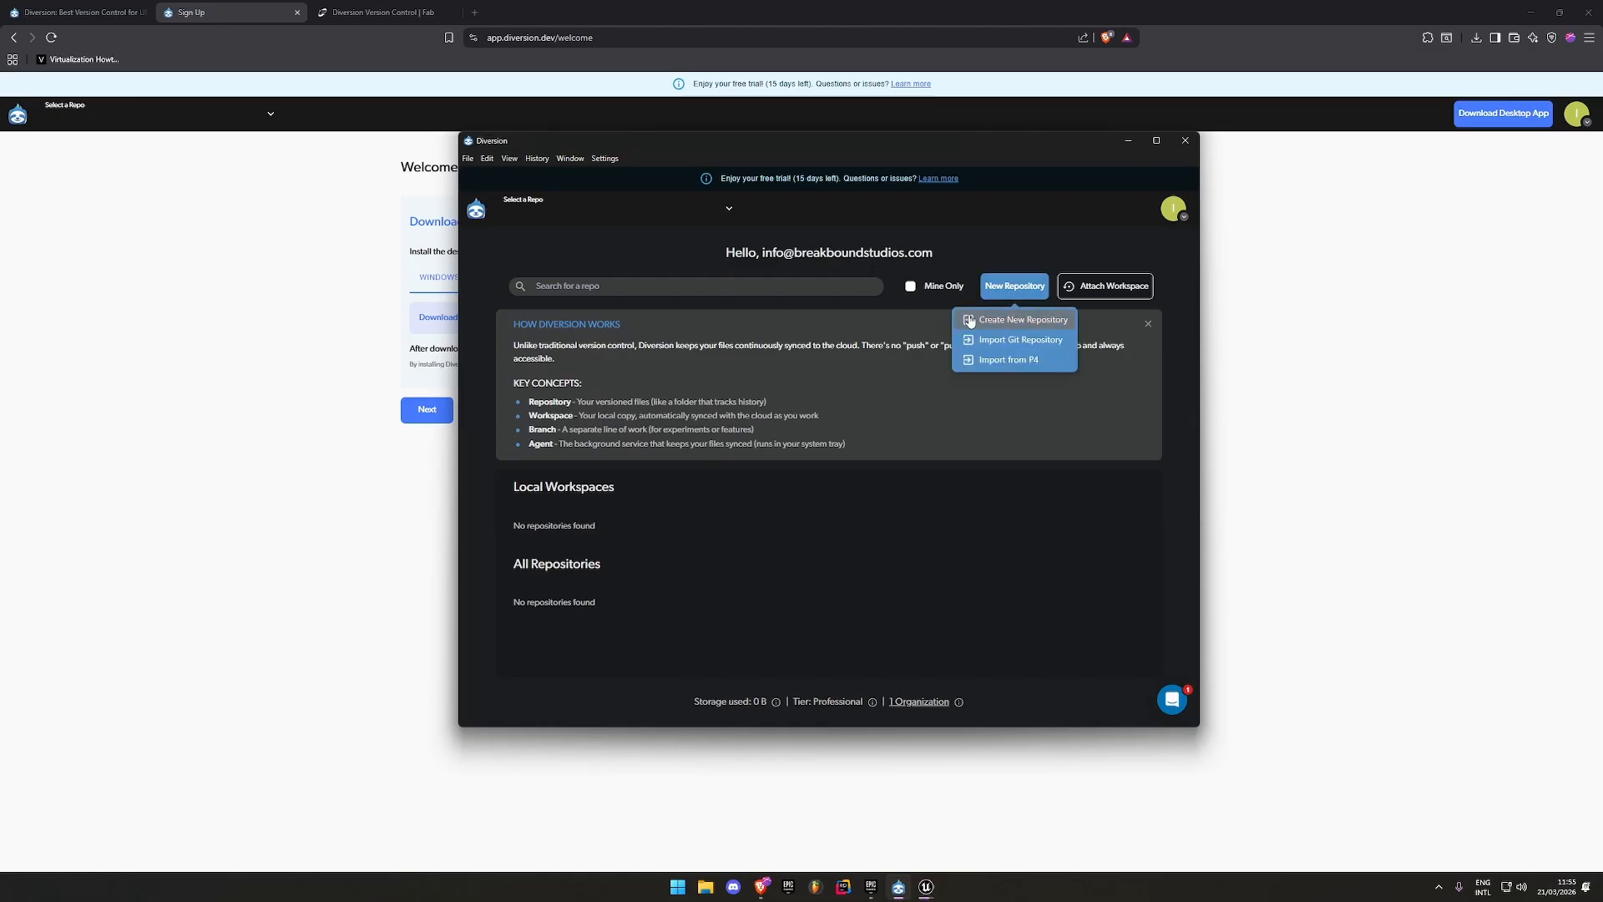
click(1022, 326)
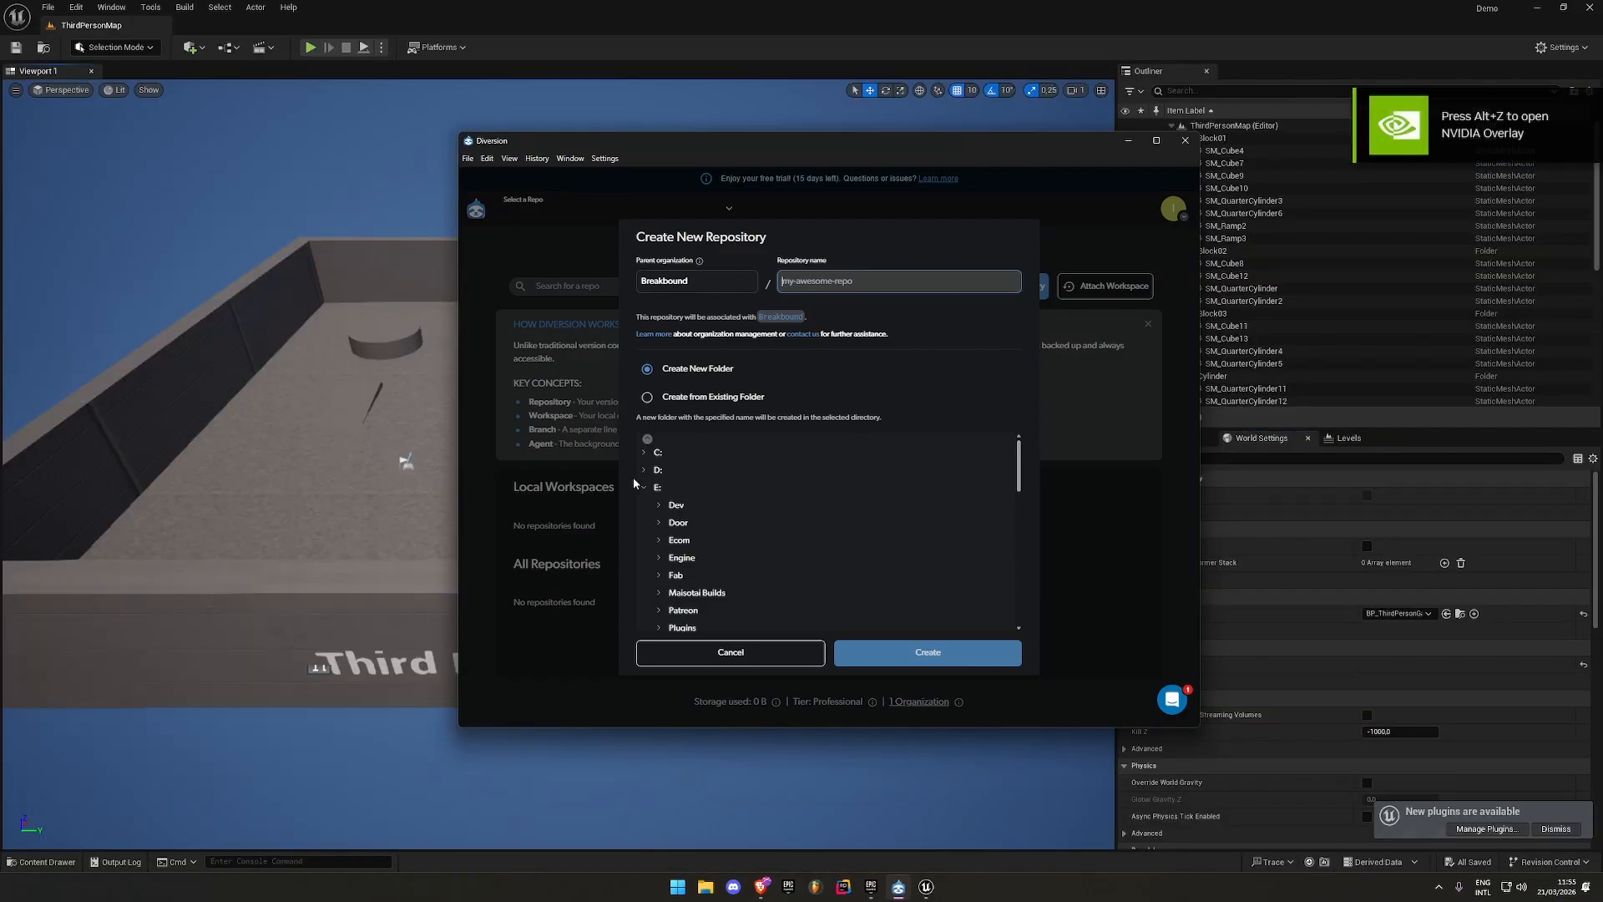
click(644, 487)
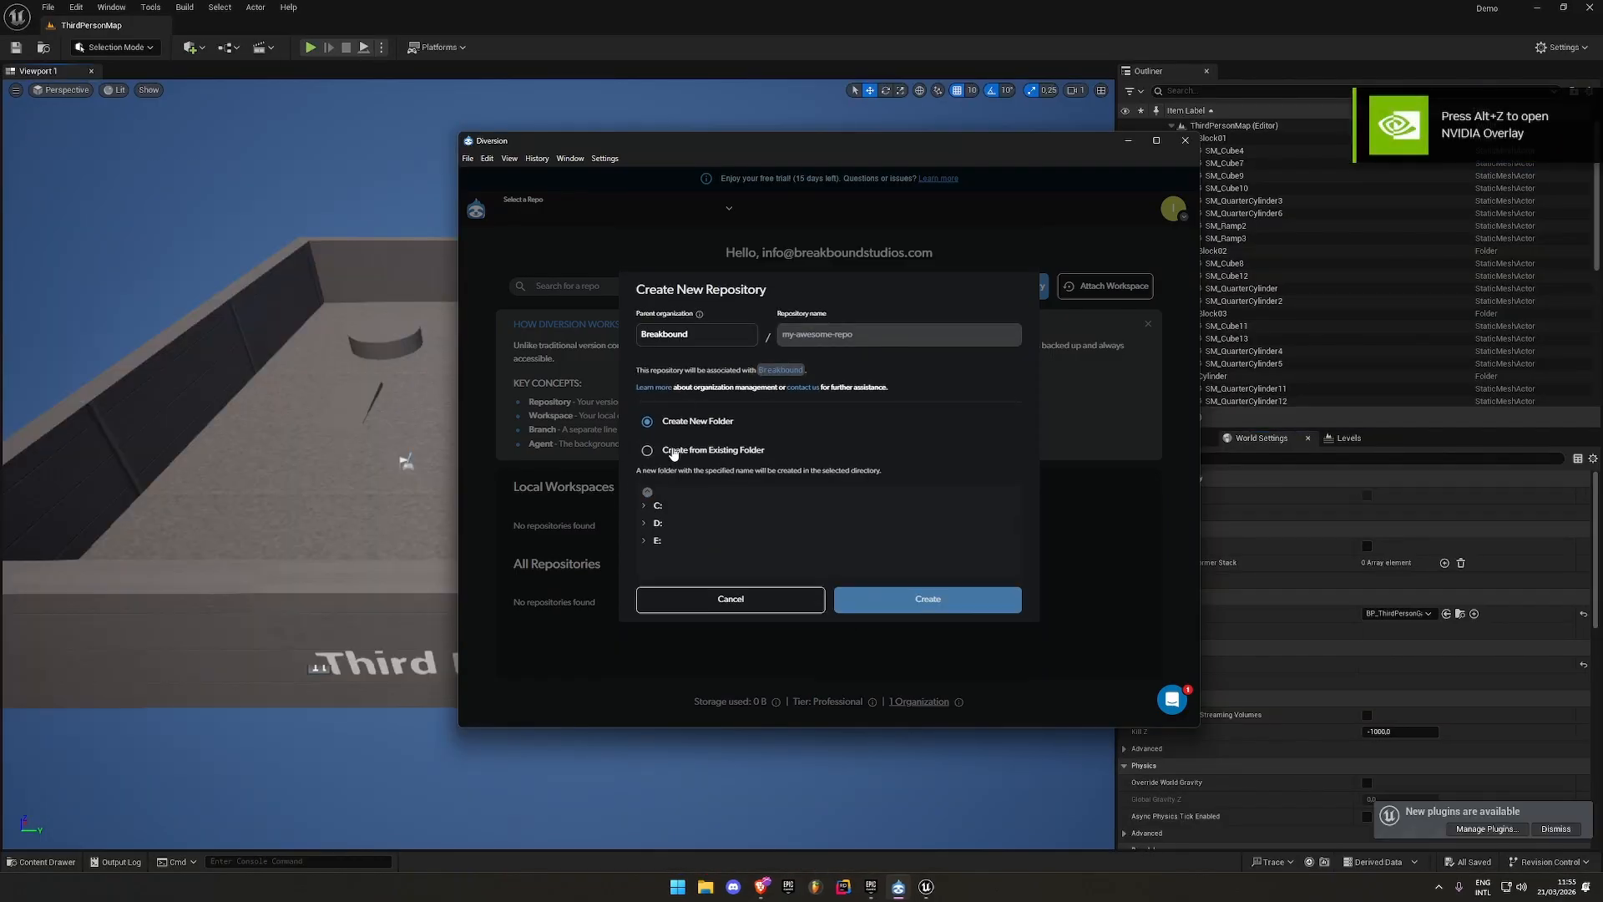
click(829, 340)
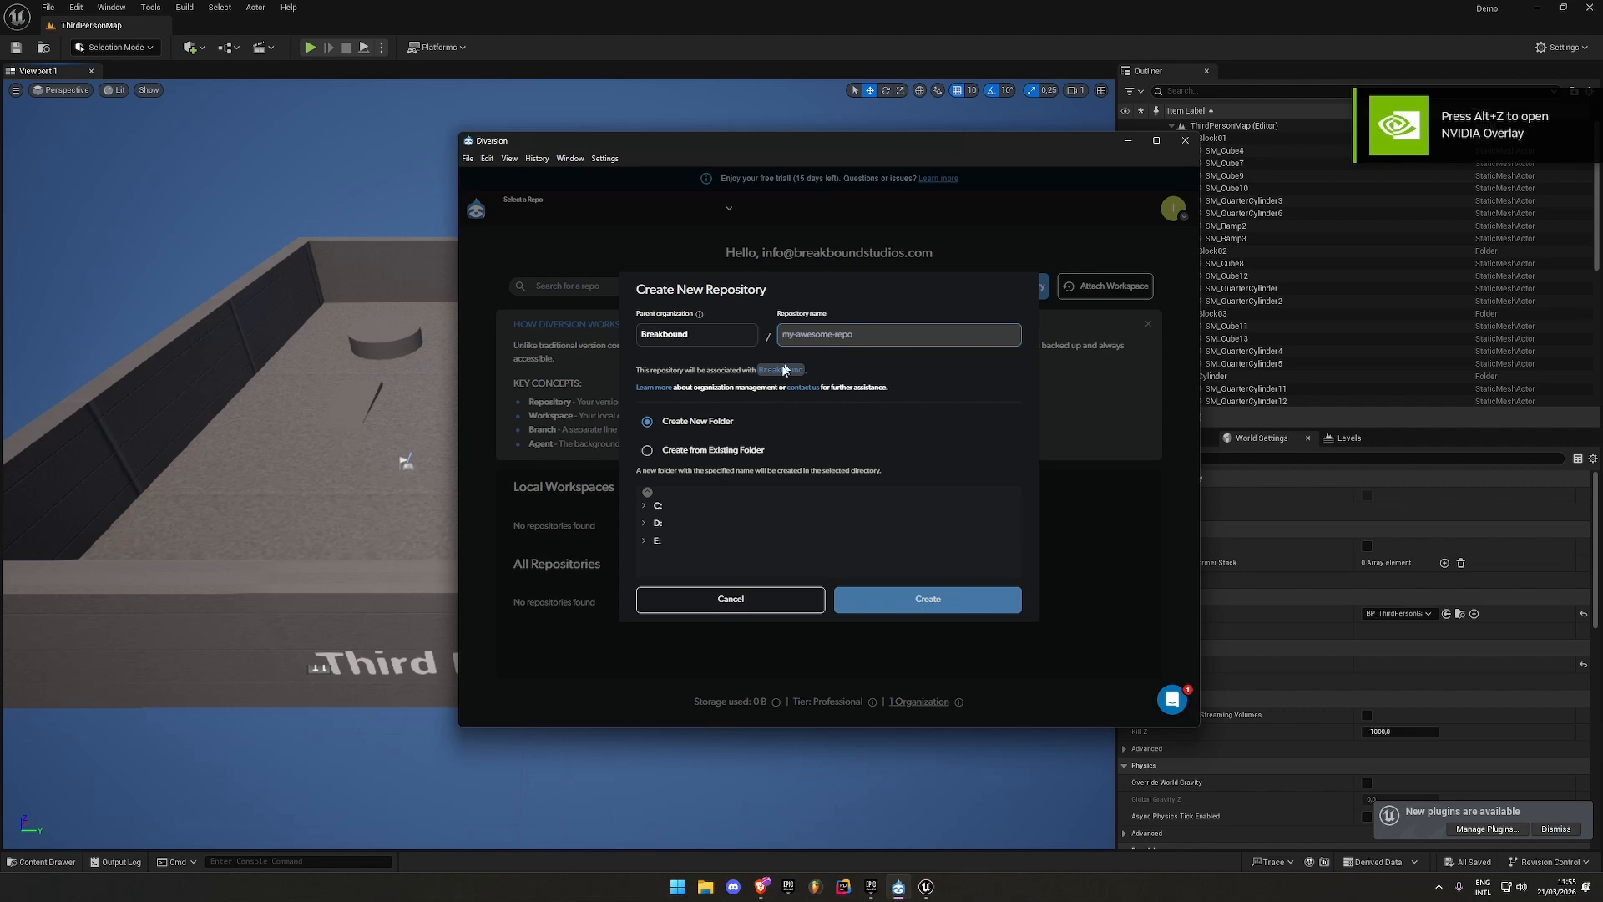
click(709, 457)
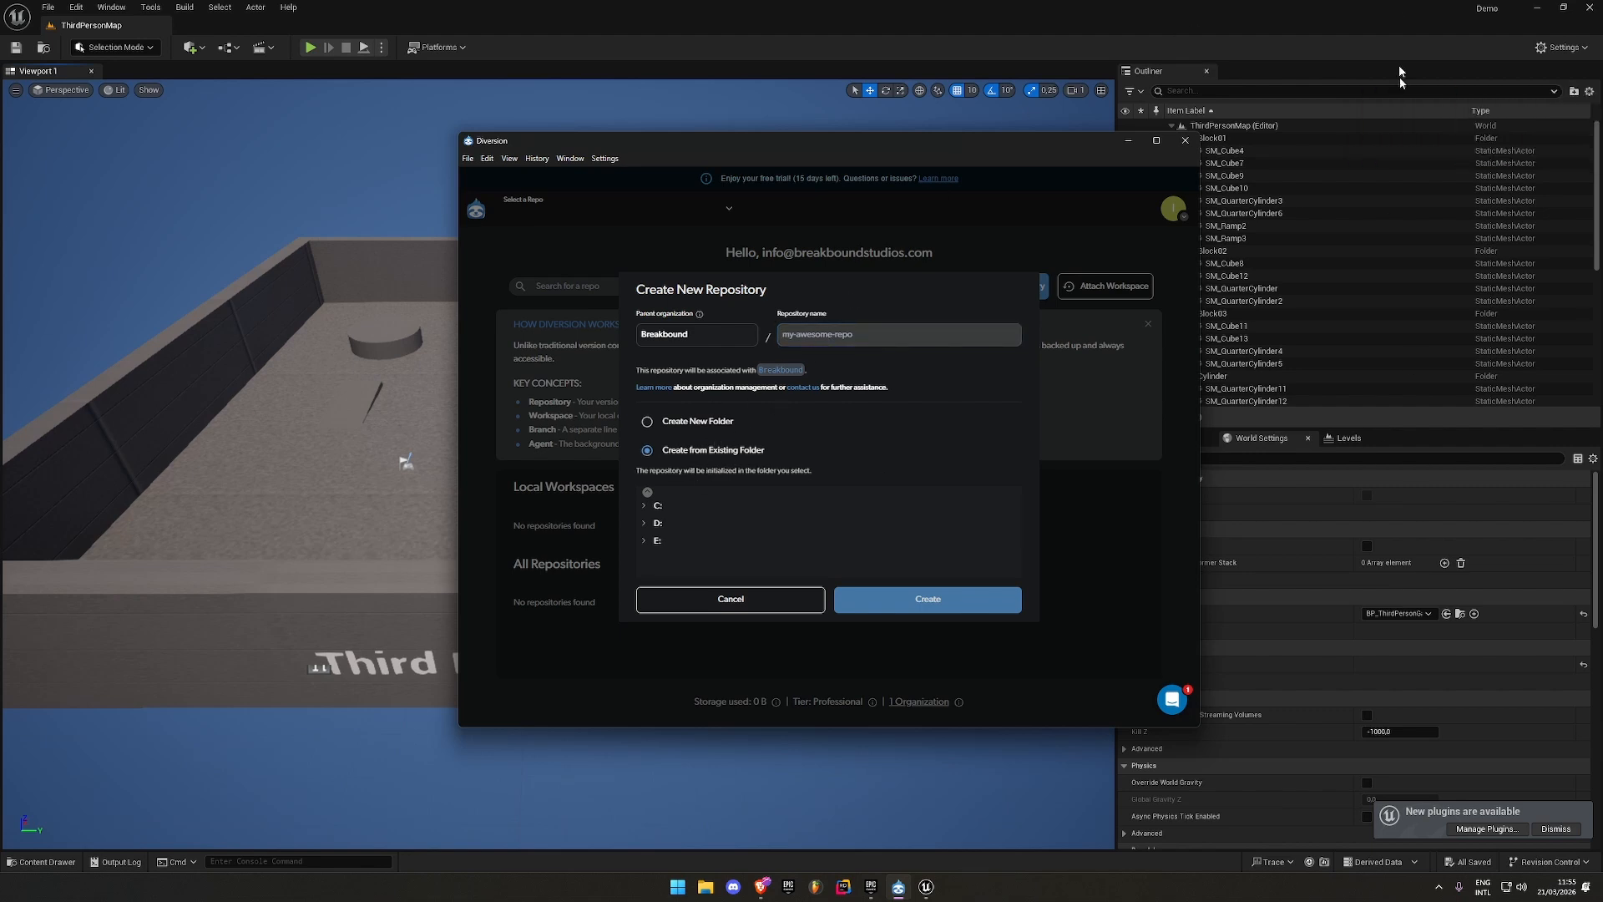
click(858, 336)
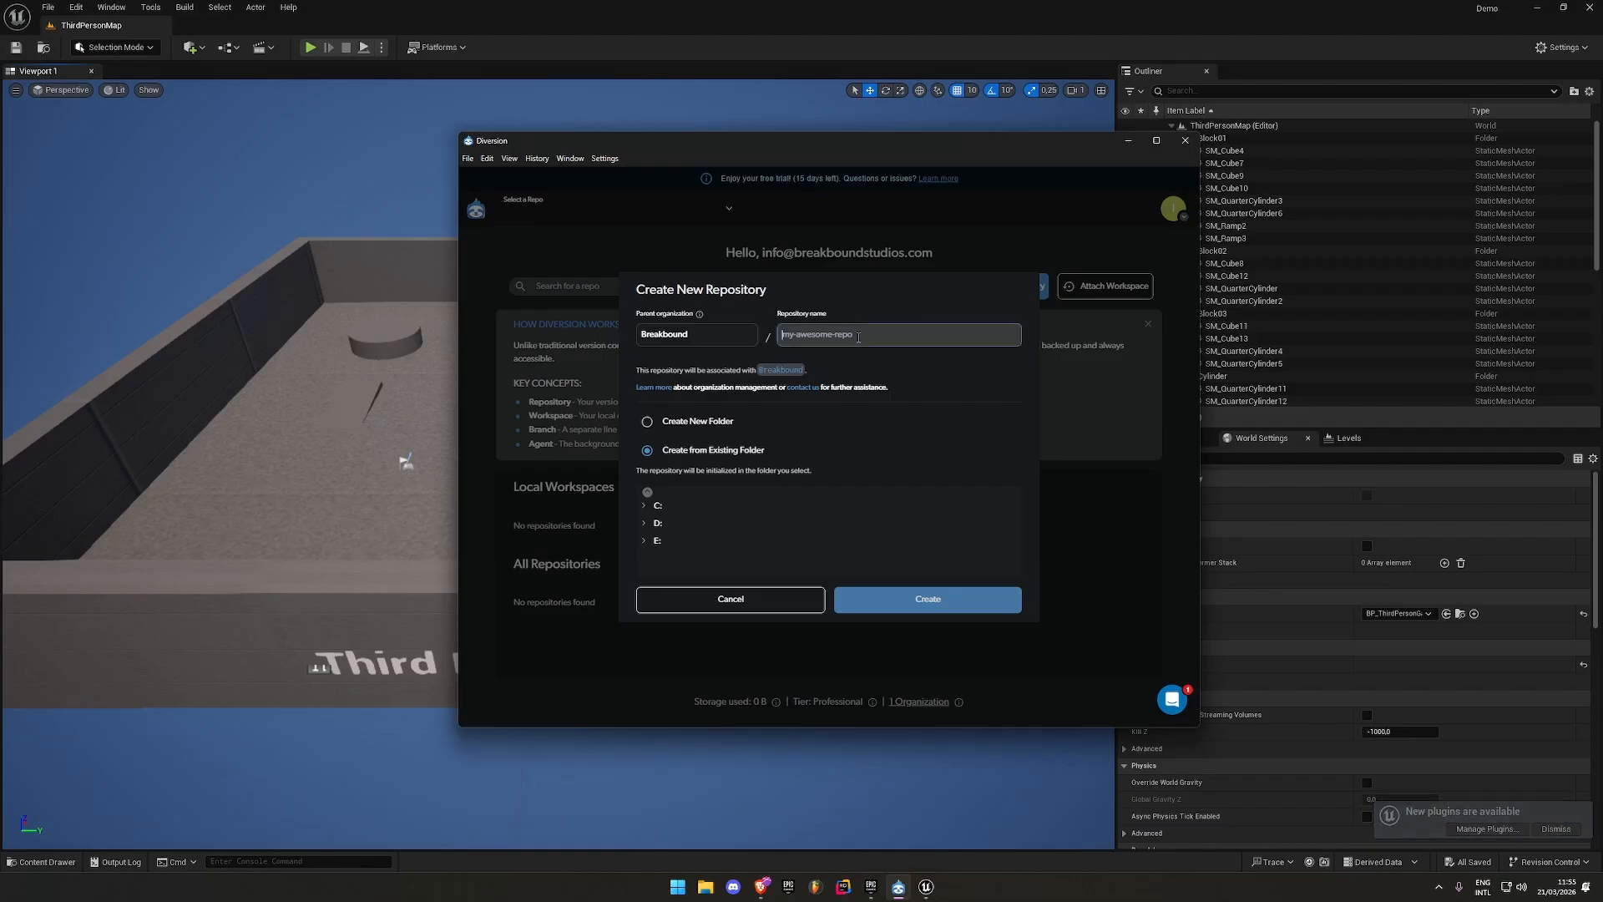
text(DiversionDemo)
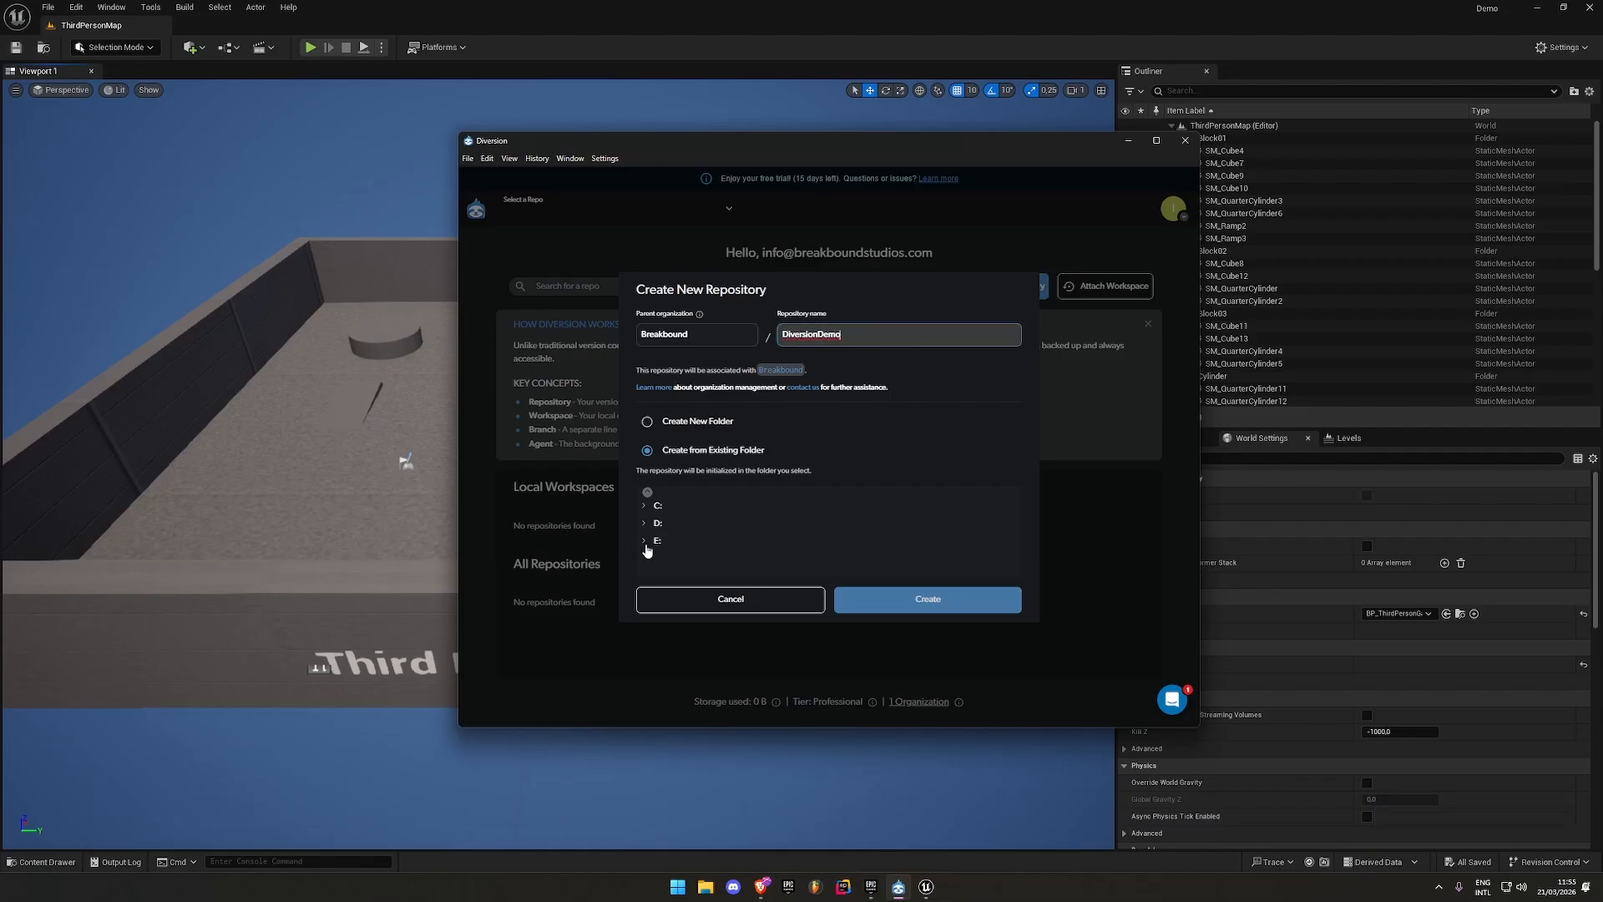
Choose the Demo folder in E:\Tutorials\VersionControl as the repository's location and create the repository
click(655, 538)
scroll(752, 455, down, 5)
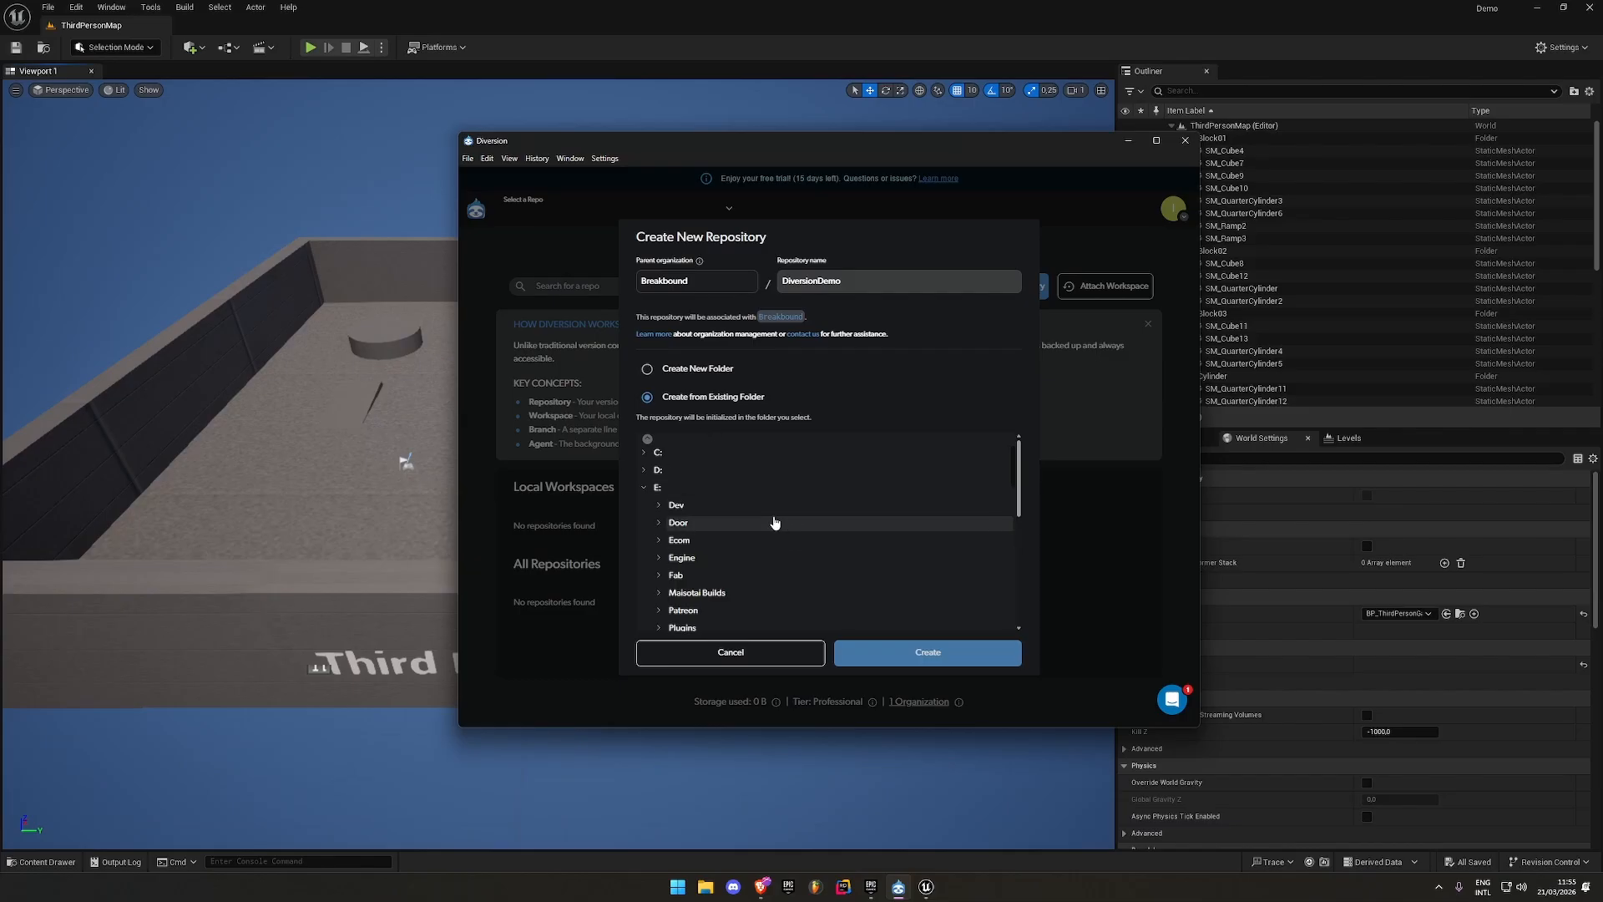
click(767, 484)
scroll(777, 522, down, 3)
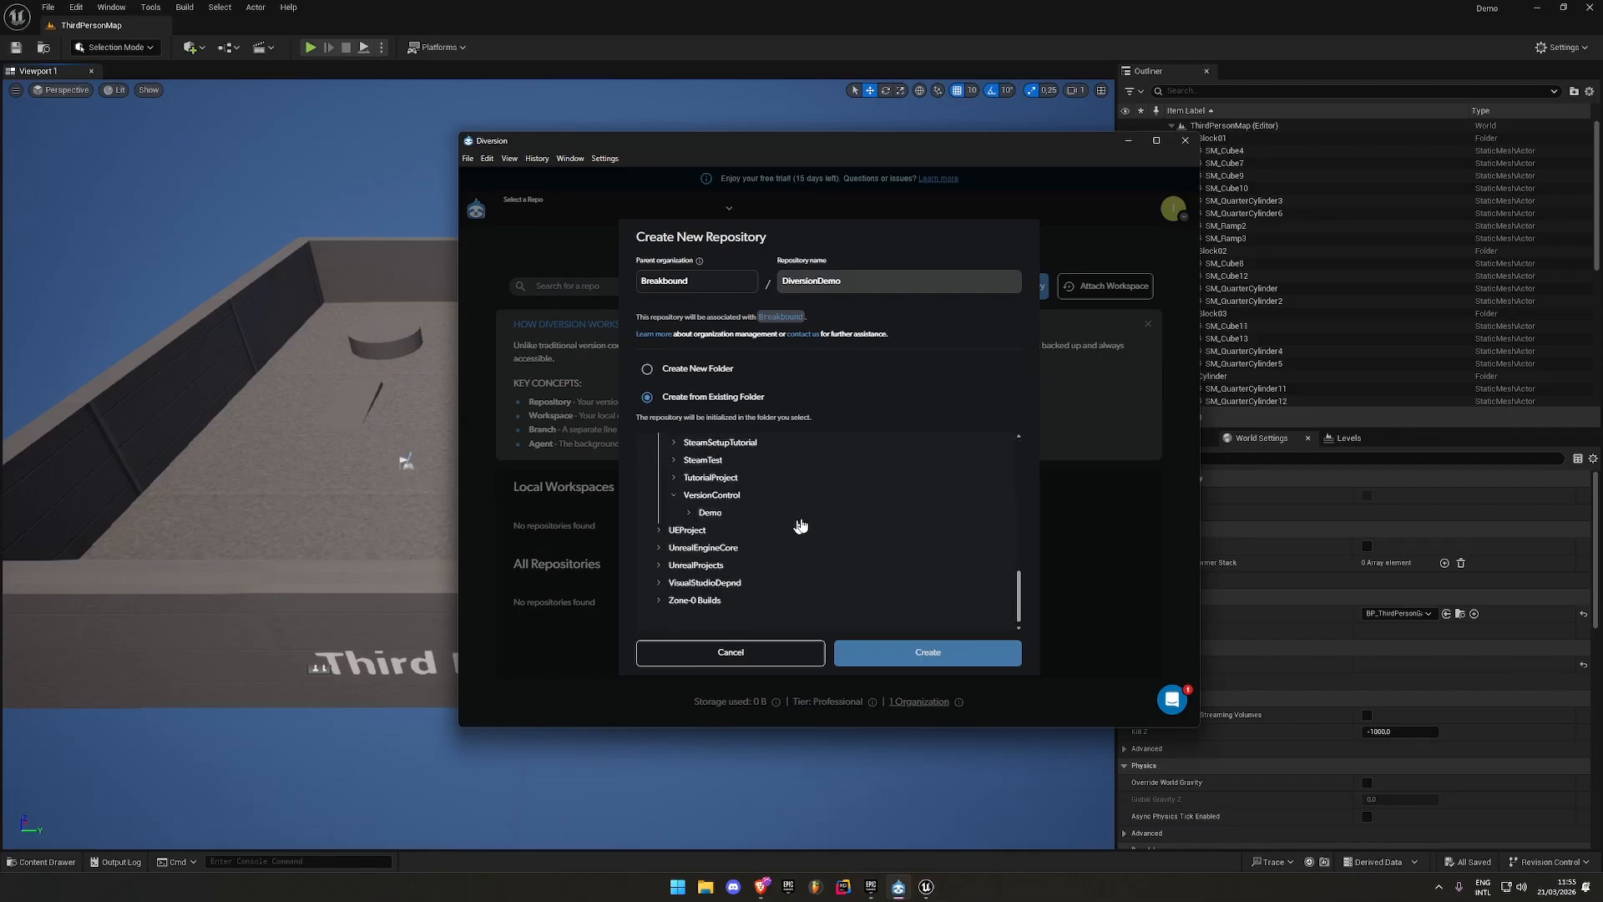
click(715, 513)
scroll(703, 474, up, 3)
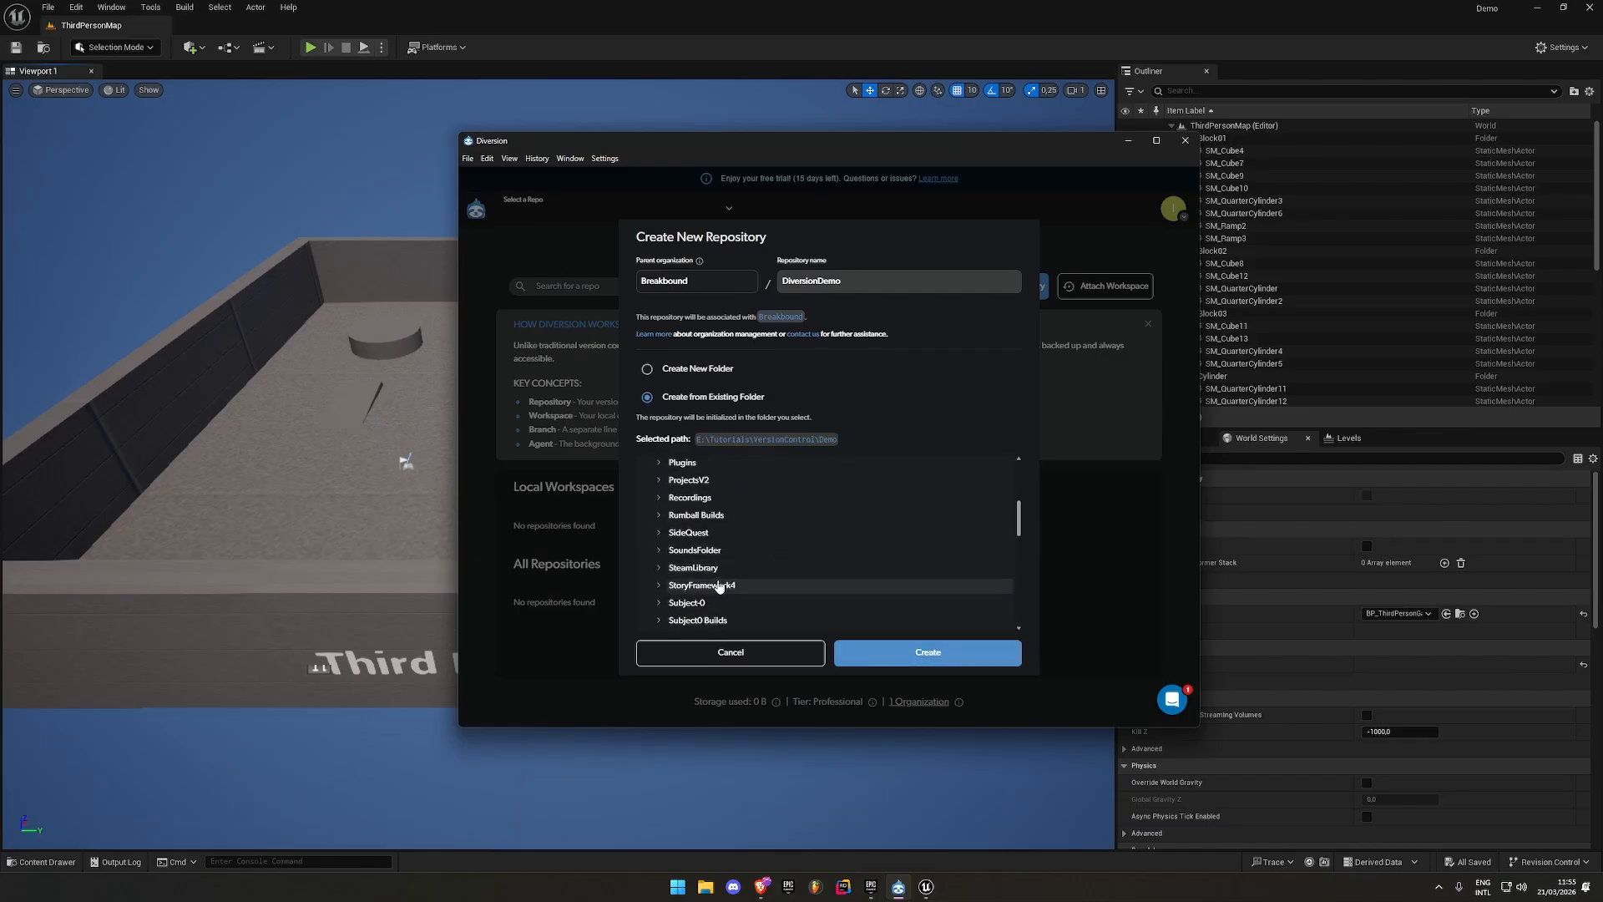
click(885, 653)
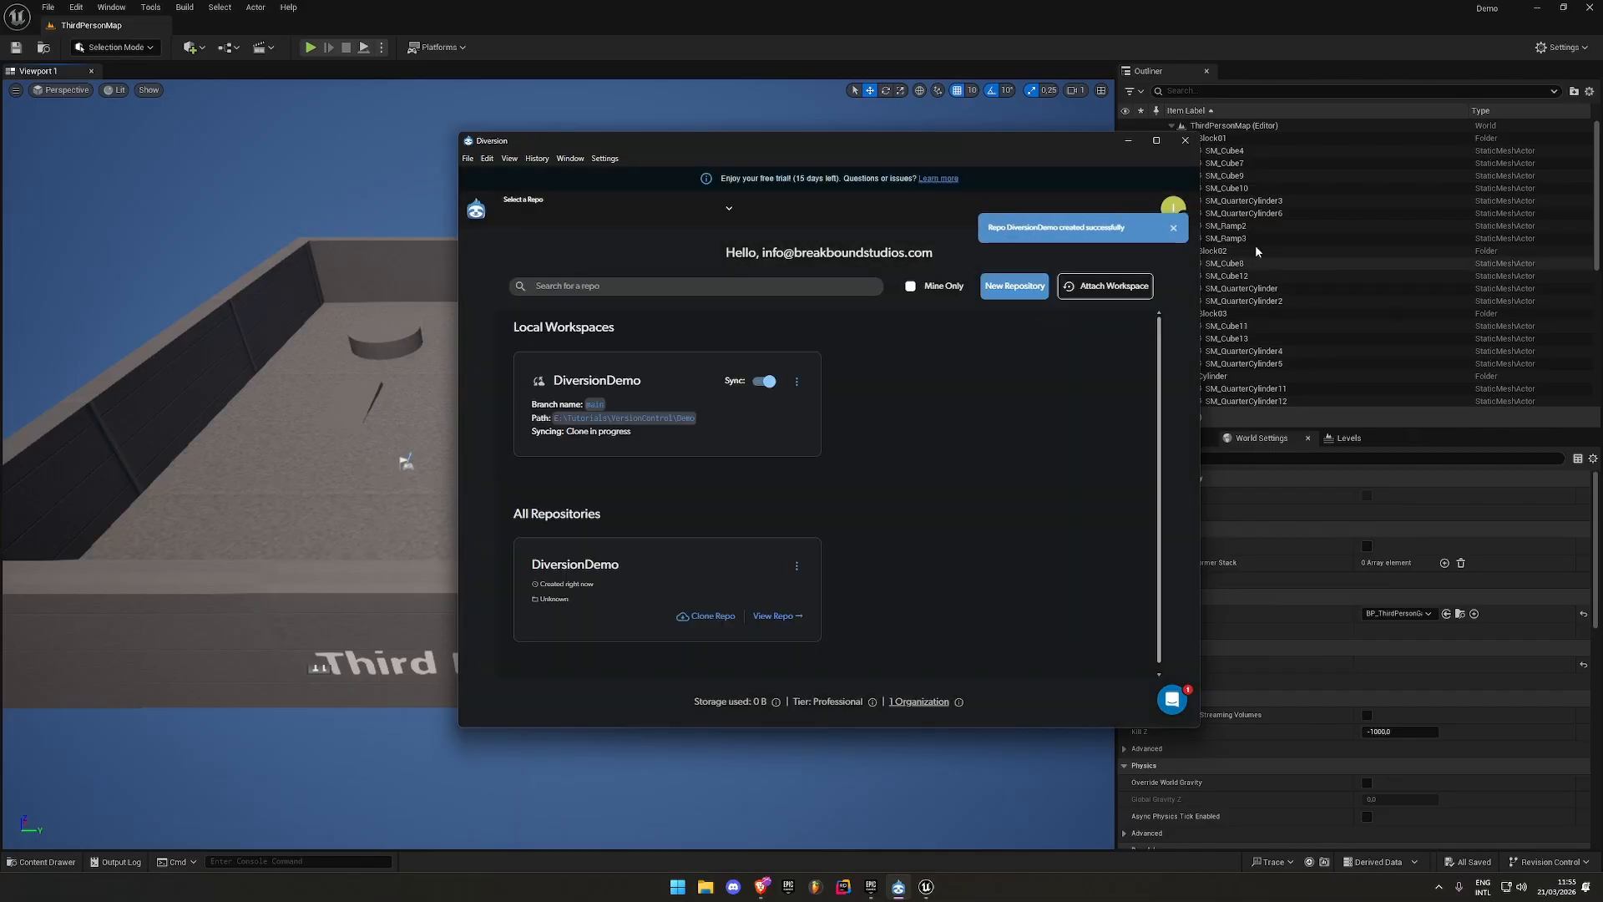
Open the DiversionDemo repository and commit all modified files with the message "Initial Commit"
click(777, 617)
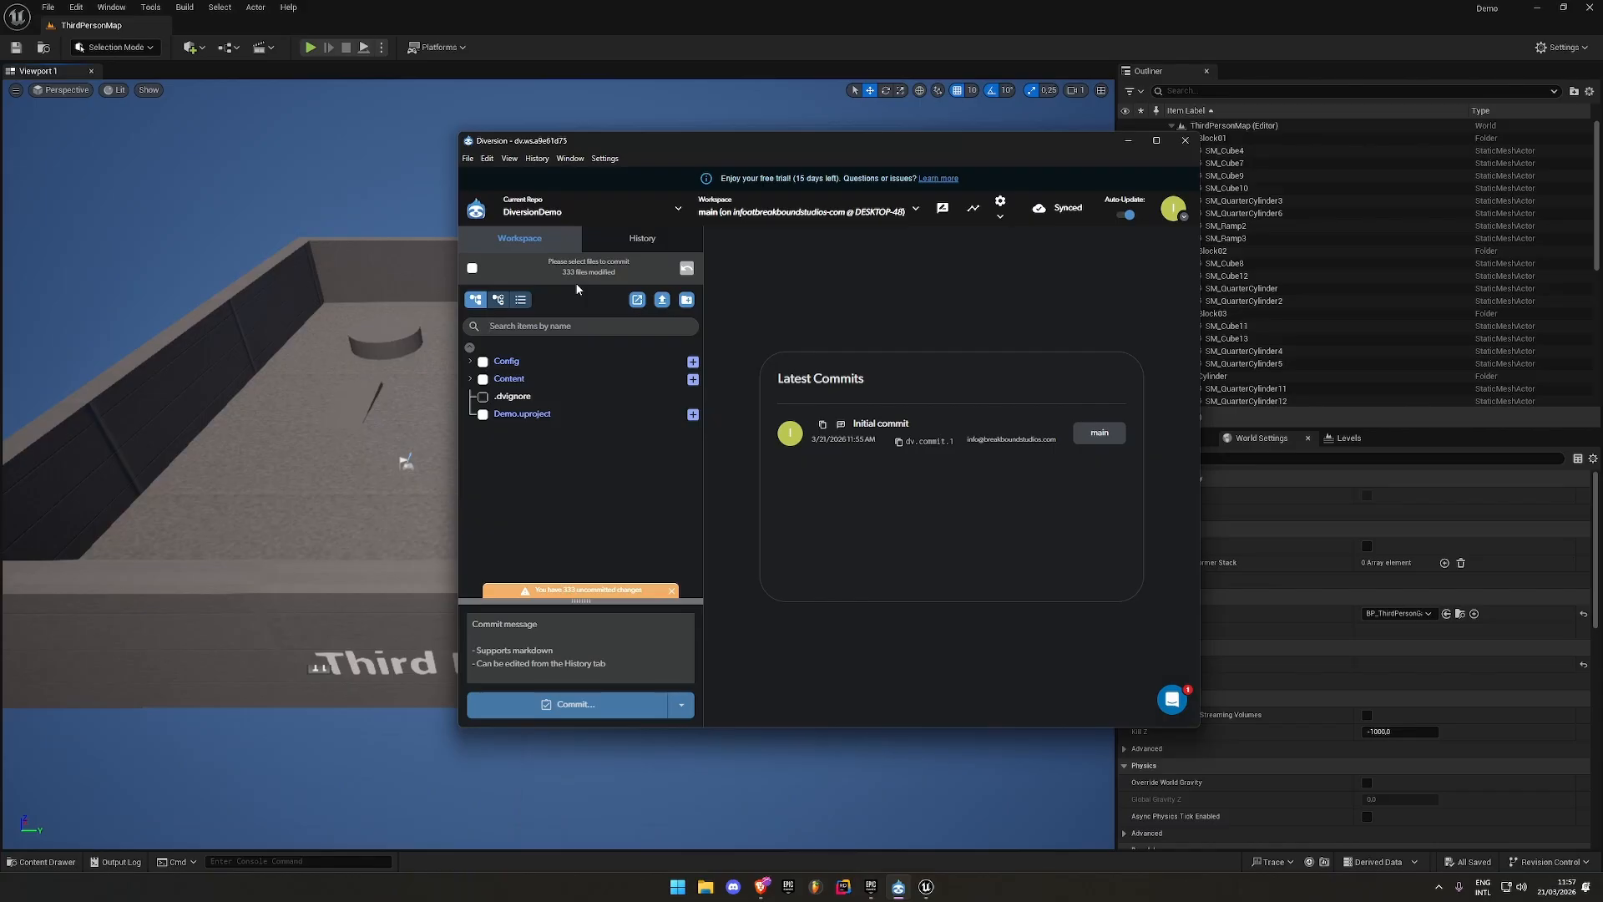
click(473, 269)
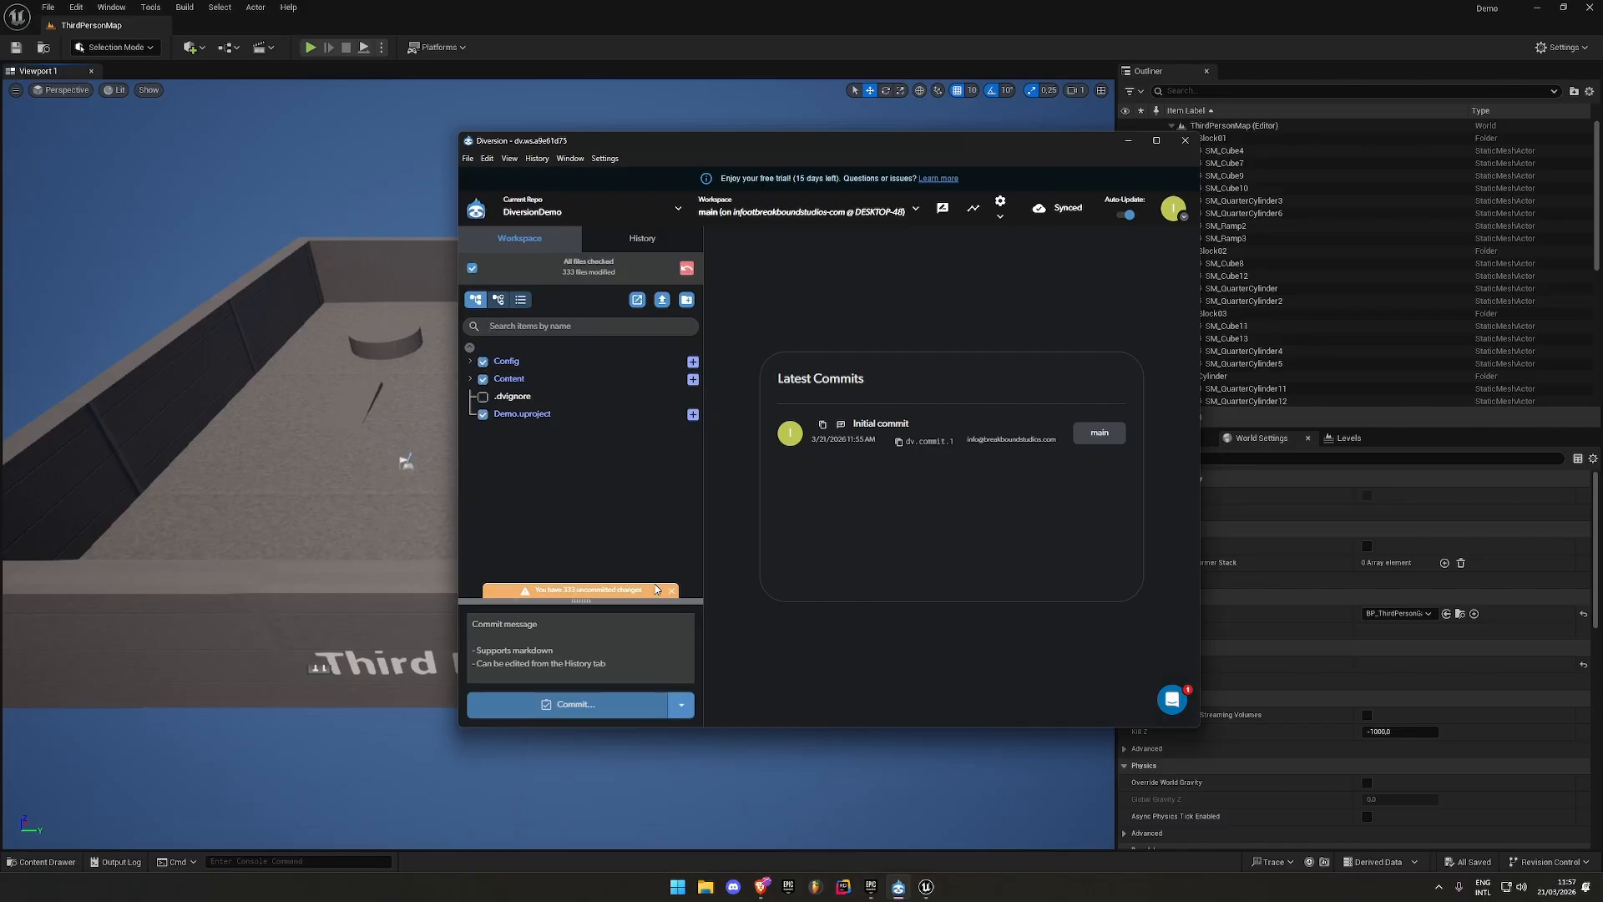
text(Initial Commit)
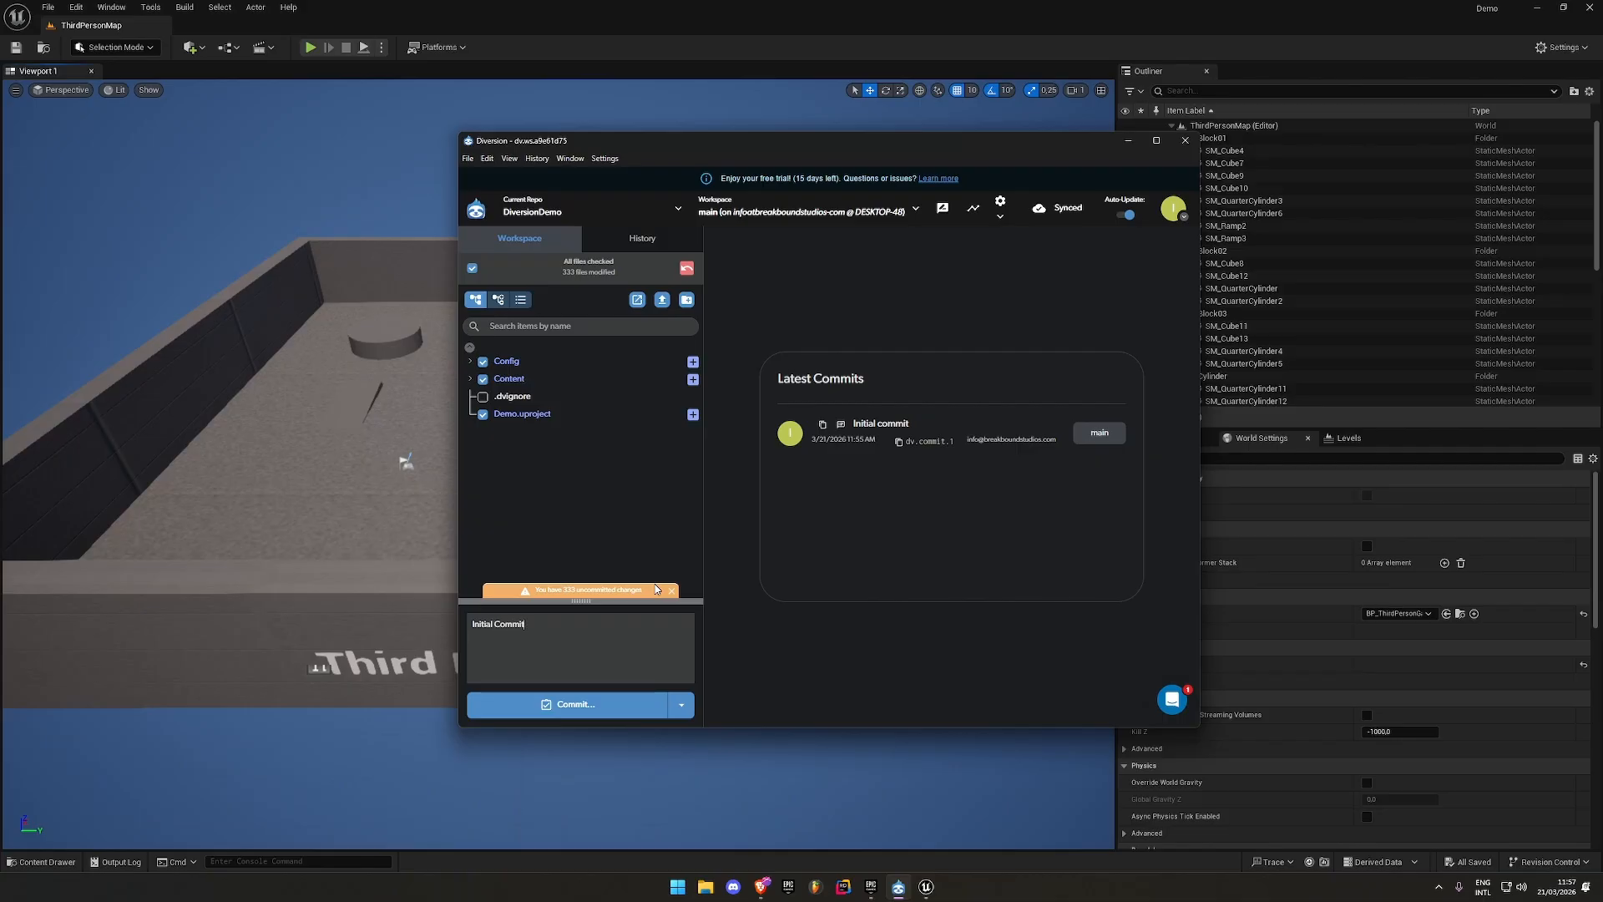
click(512, 709)
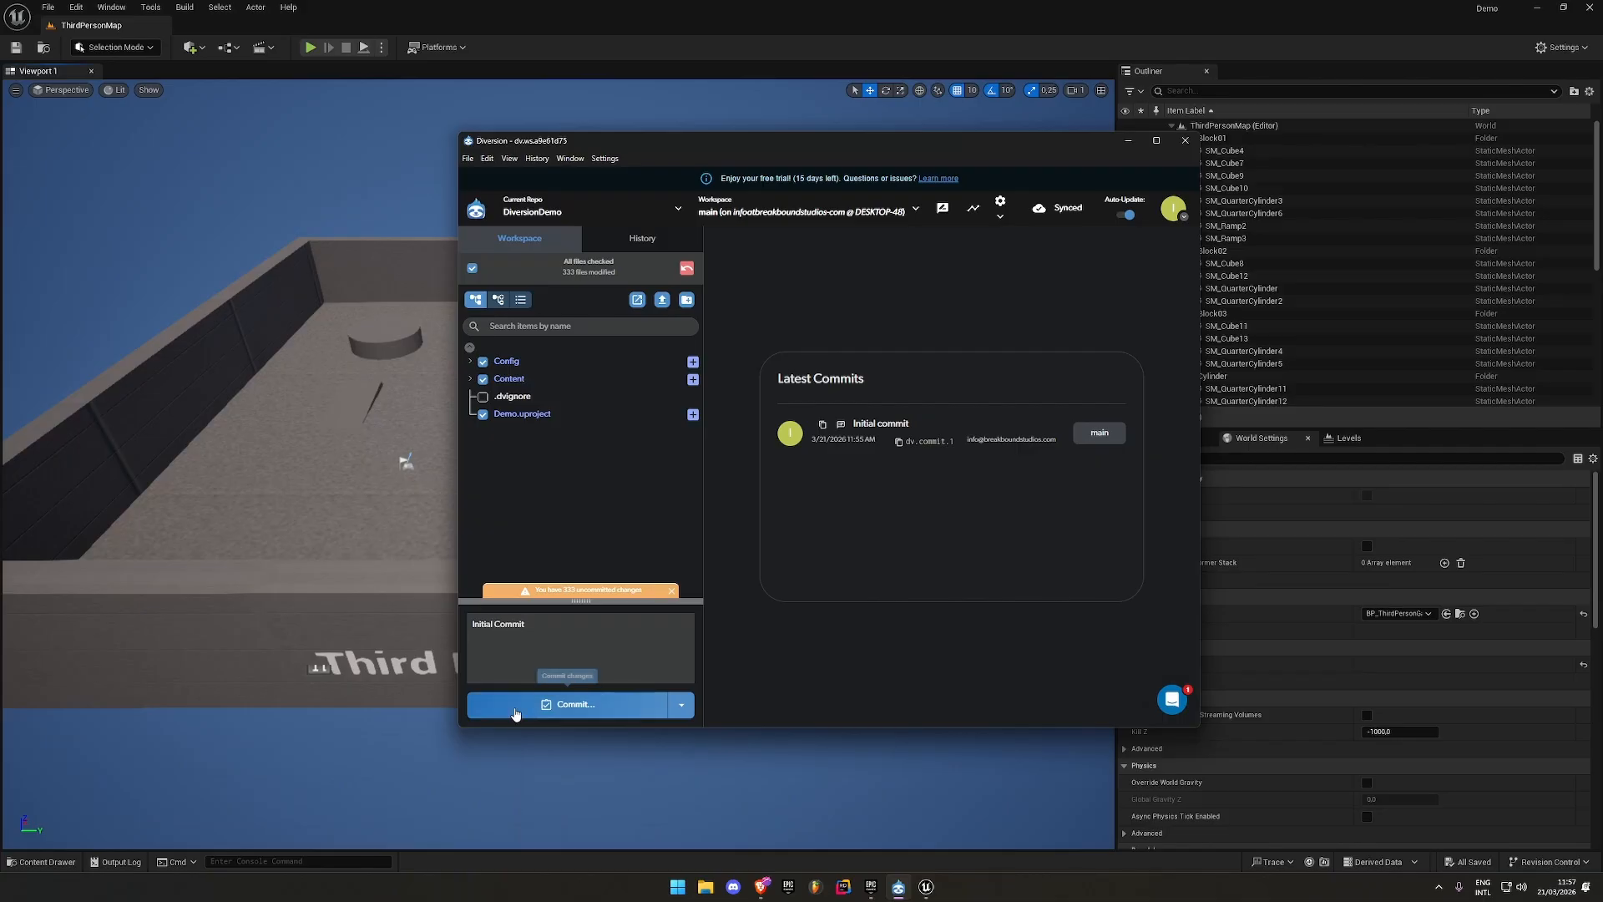
click(909, 573)
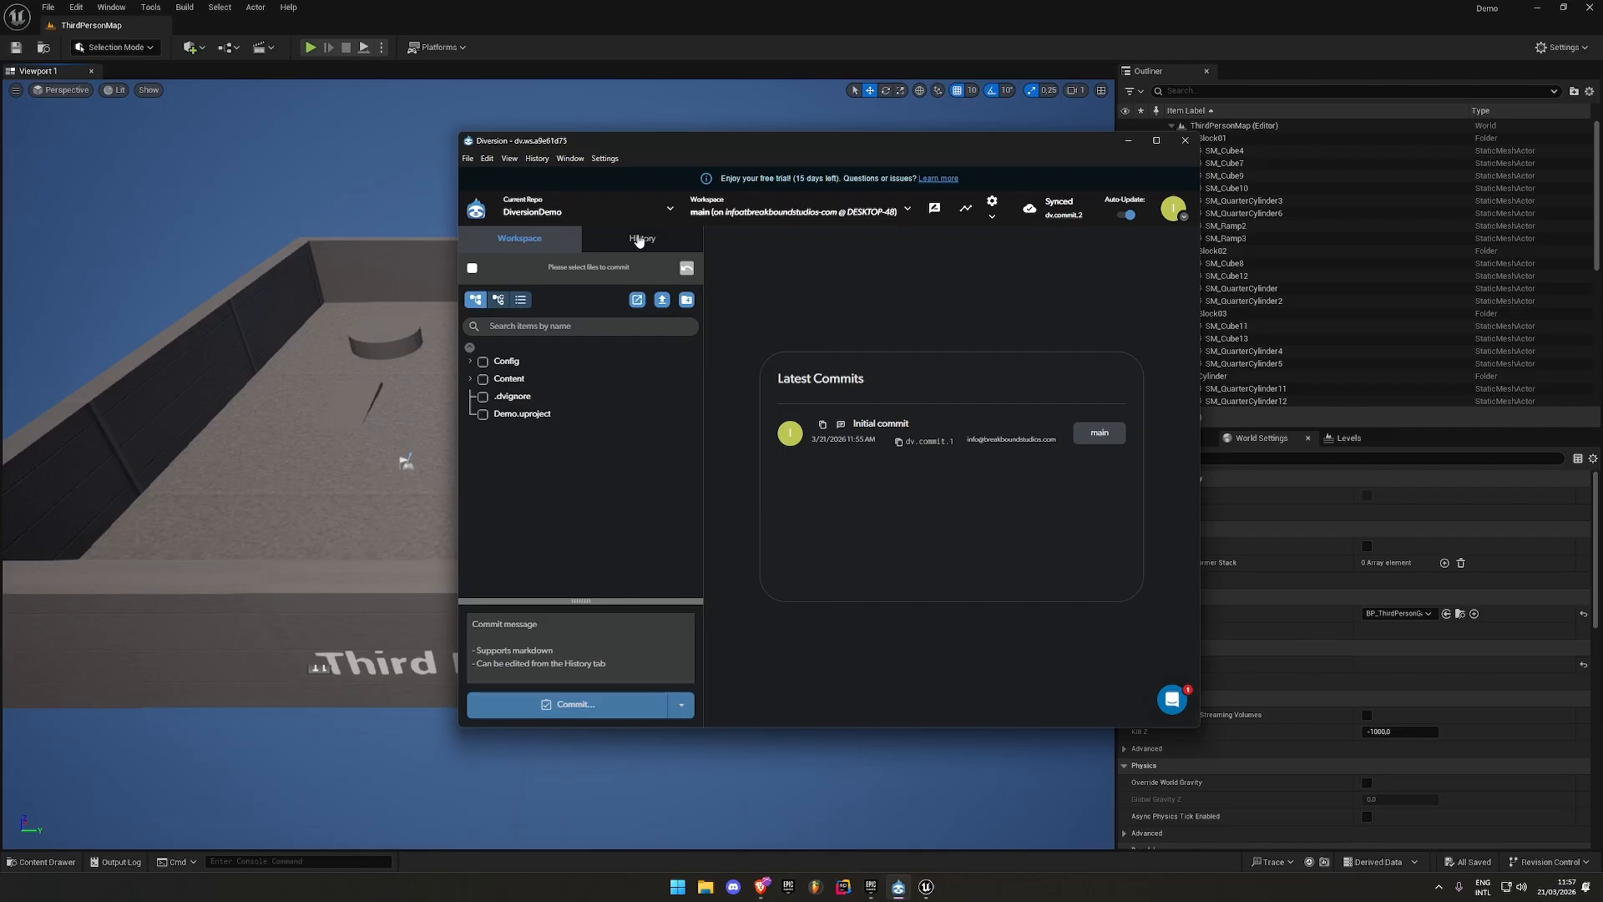
Inspect the newest commit in the repository's history, then return to the workspace files
click(640, 241)
click(502, 310)
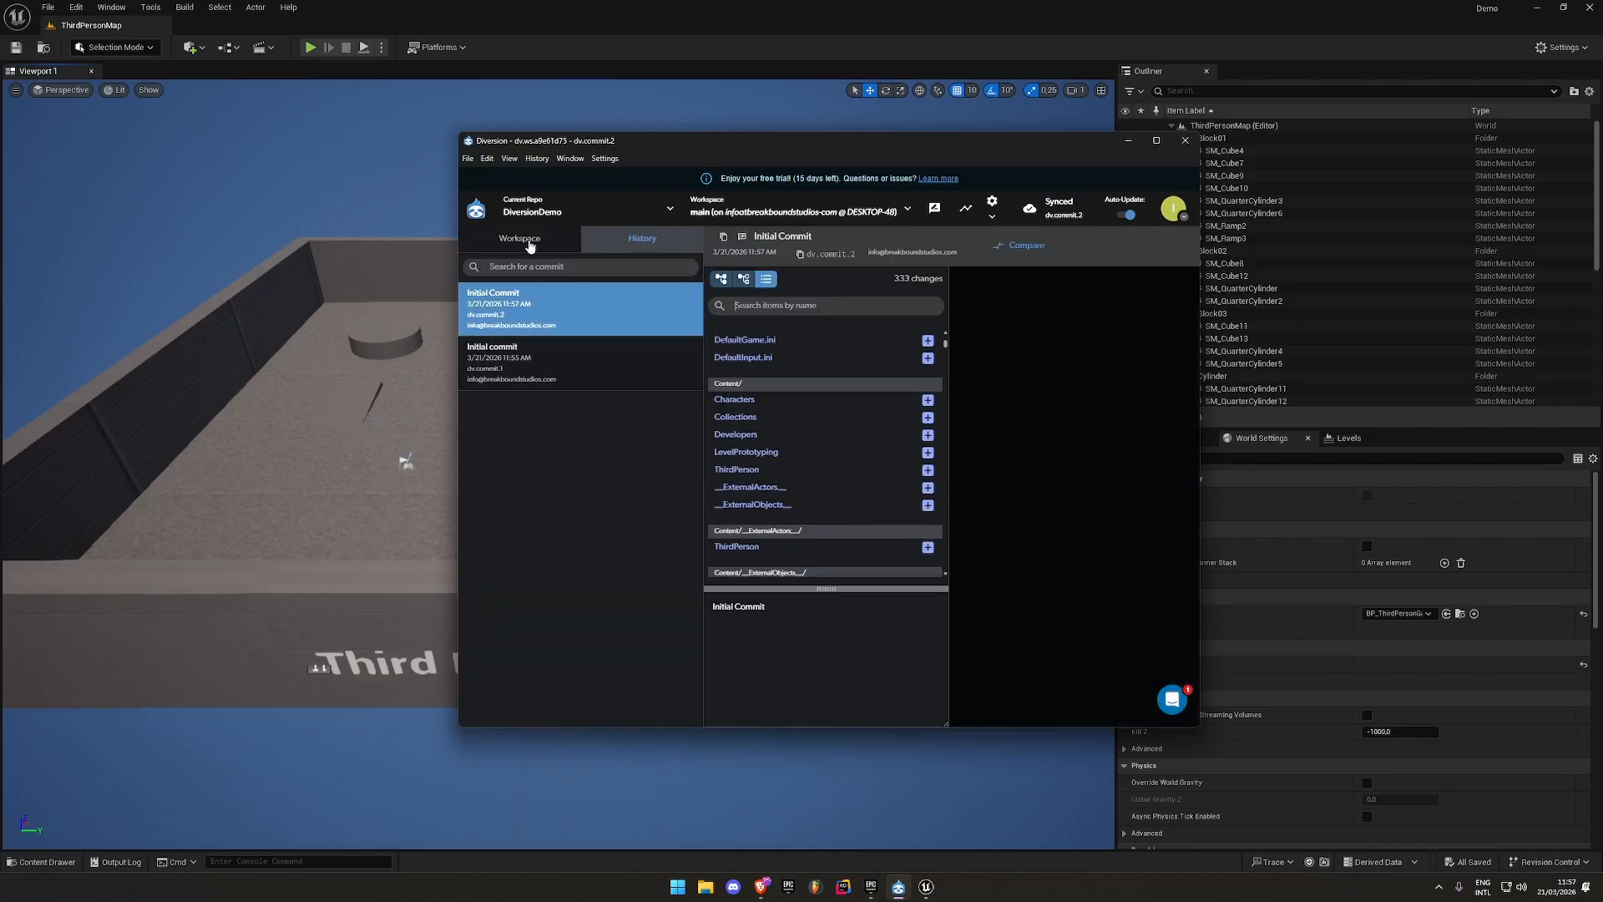
click(529, 244)
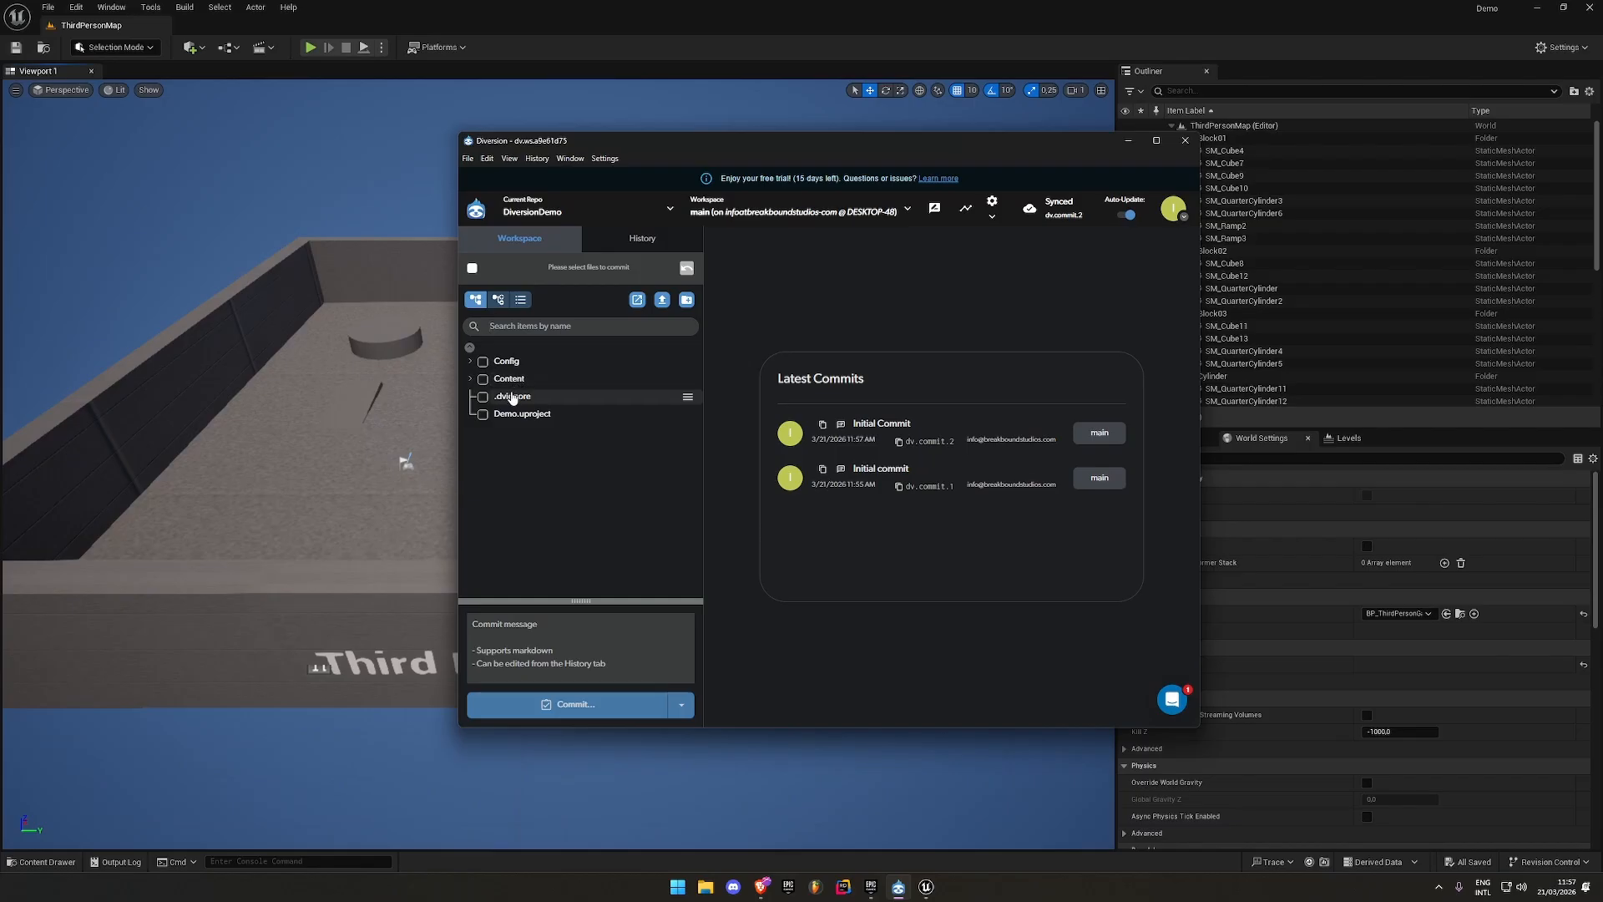
Open the .dvignore file and review its ignore rules down to the Unreal Engine section
click(514, 399)
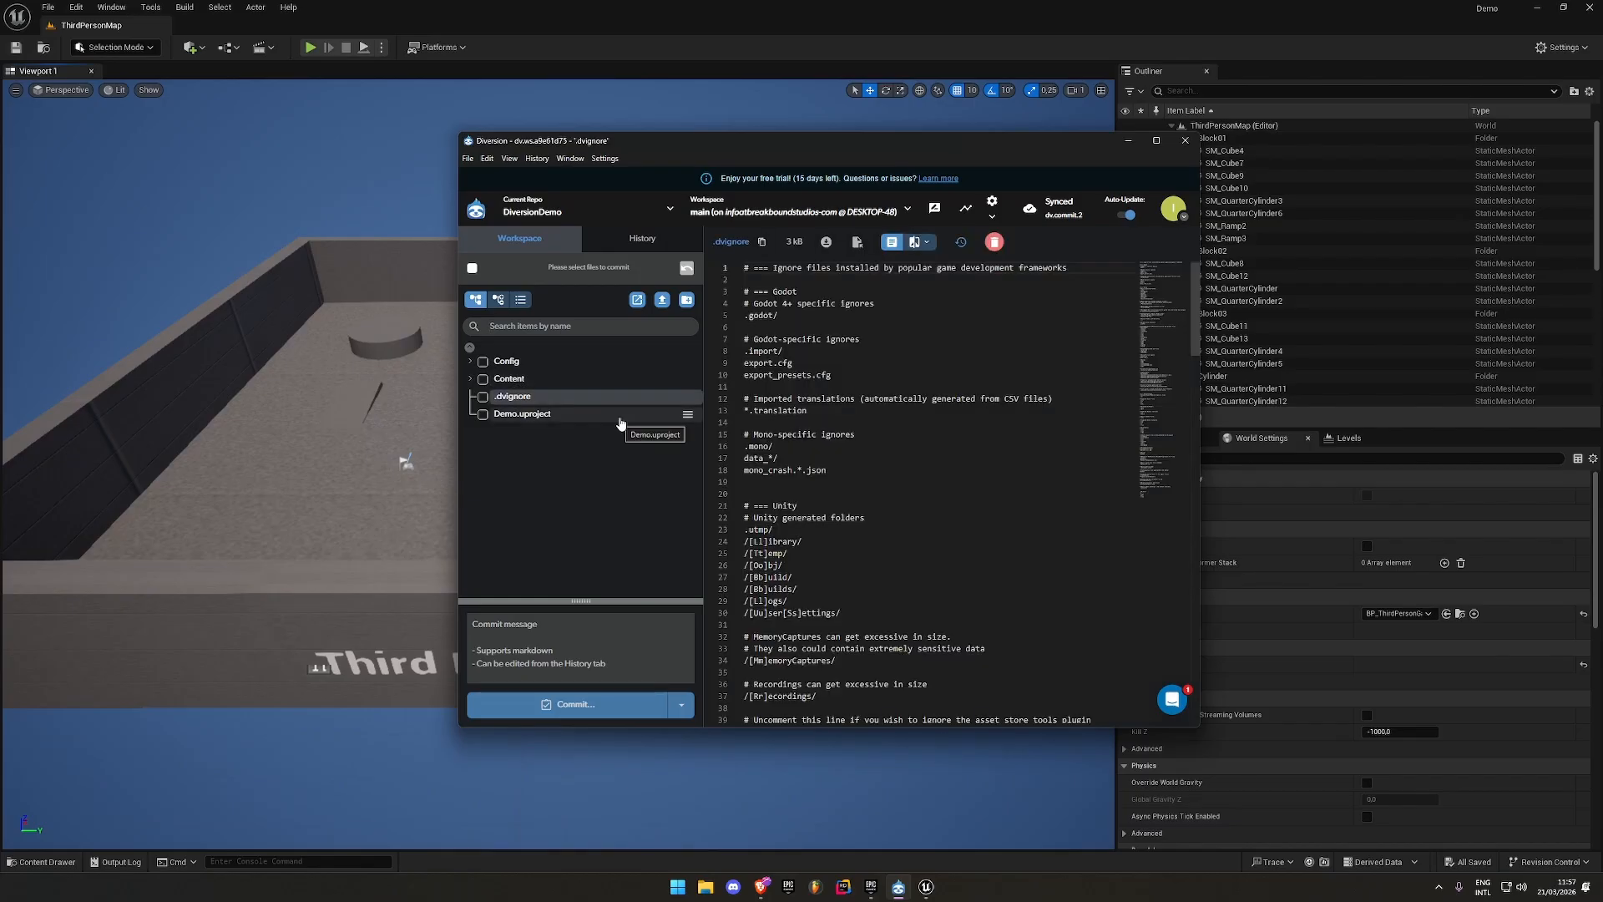
scroll(1039, 381, down, 2)
scroll(1039, 381, down, 10)
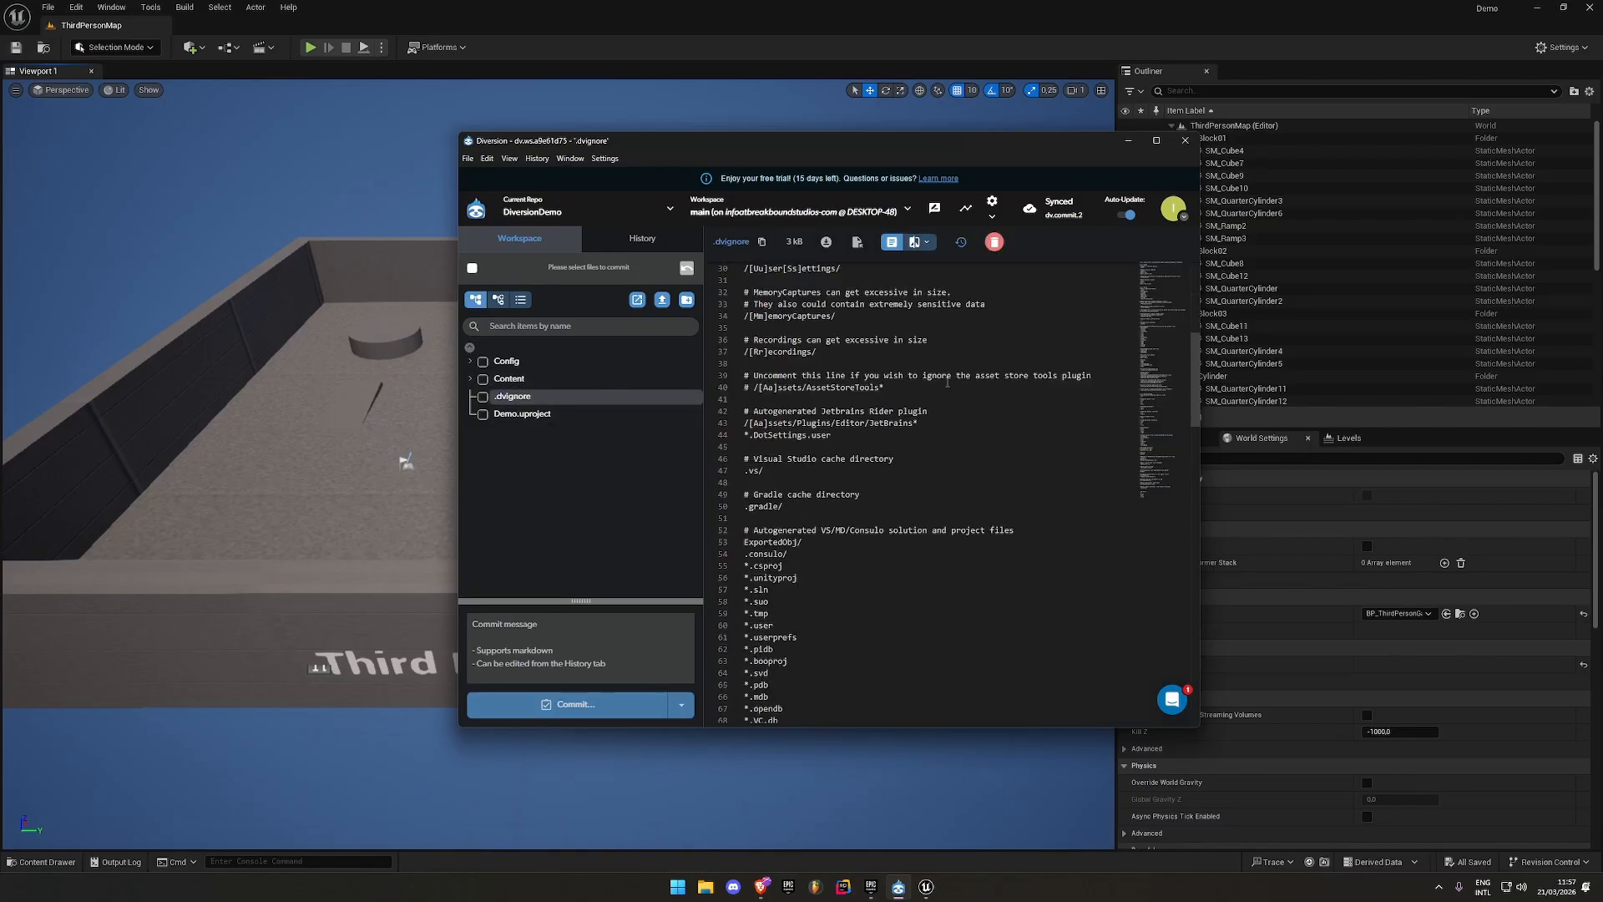
scroll(911, 421, down, 12)
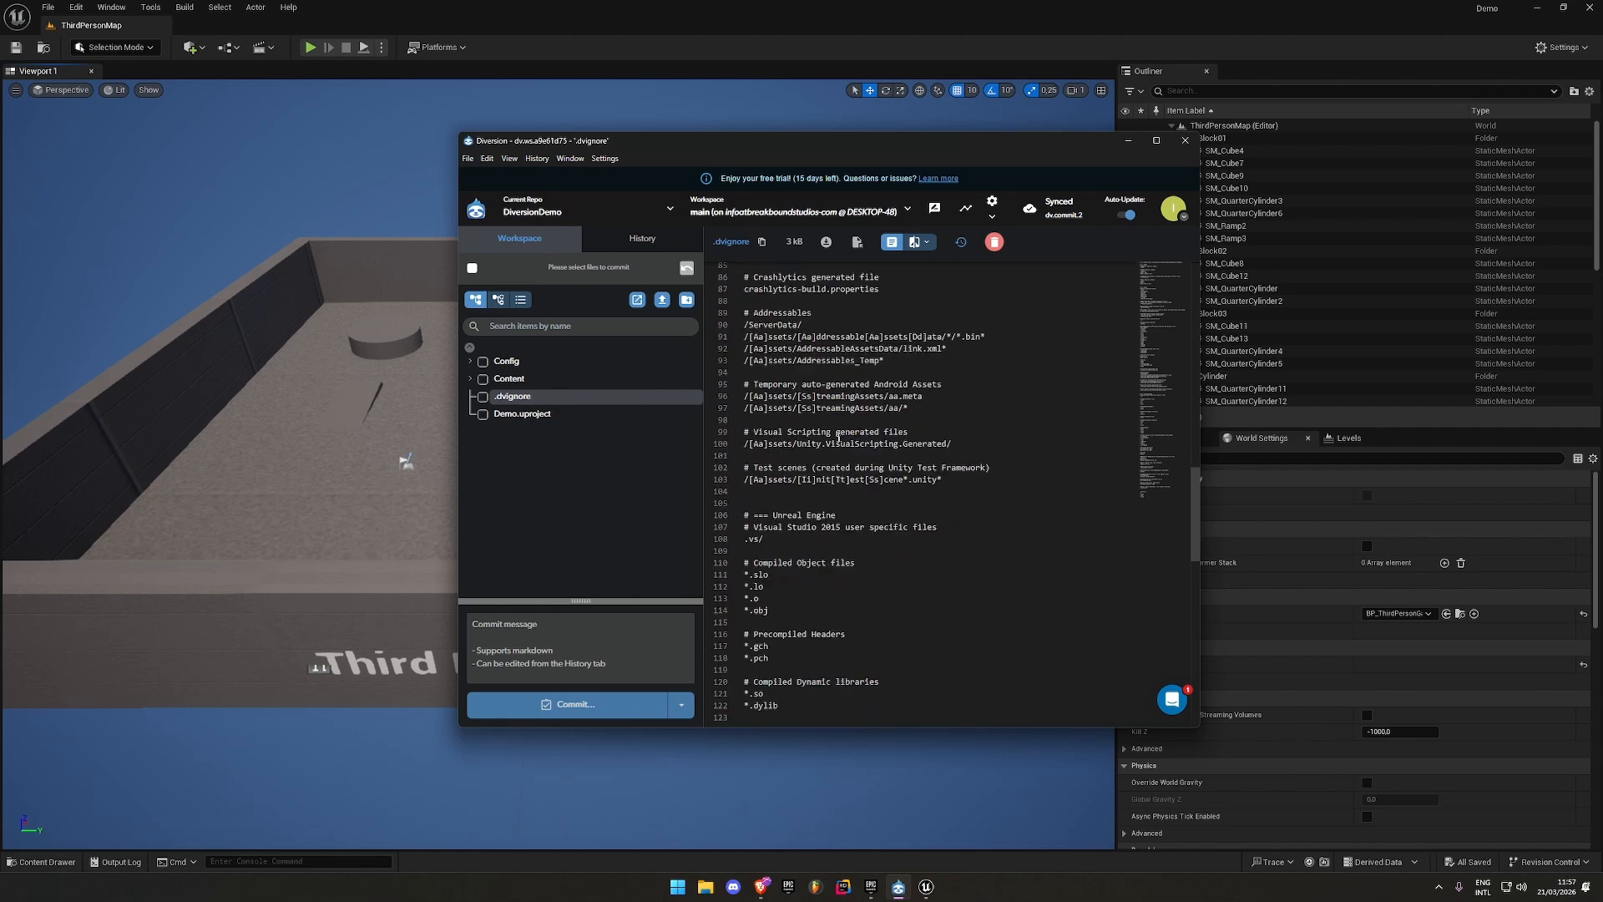
Review the remaining Unreal Engine ignore rules in .dvignore, highlighting the plugin Intermediate, DerivedDataCache and built map data entries
scroll(795, 514, down, 11)
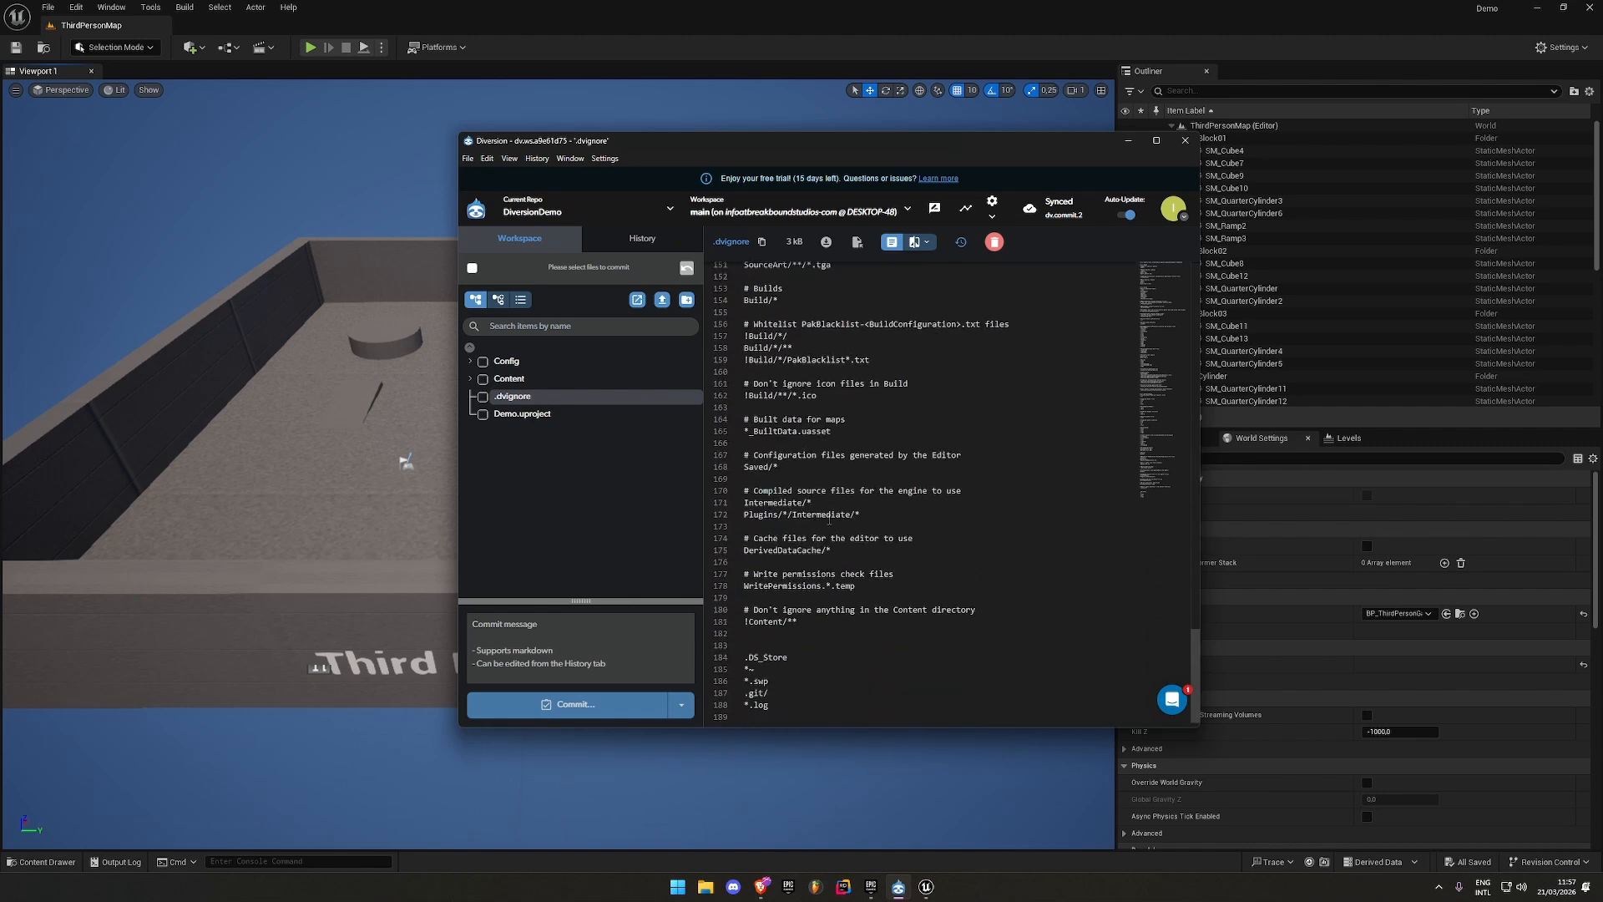
drag(872, 518, 756, 519)
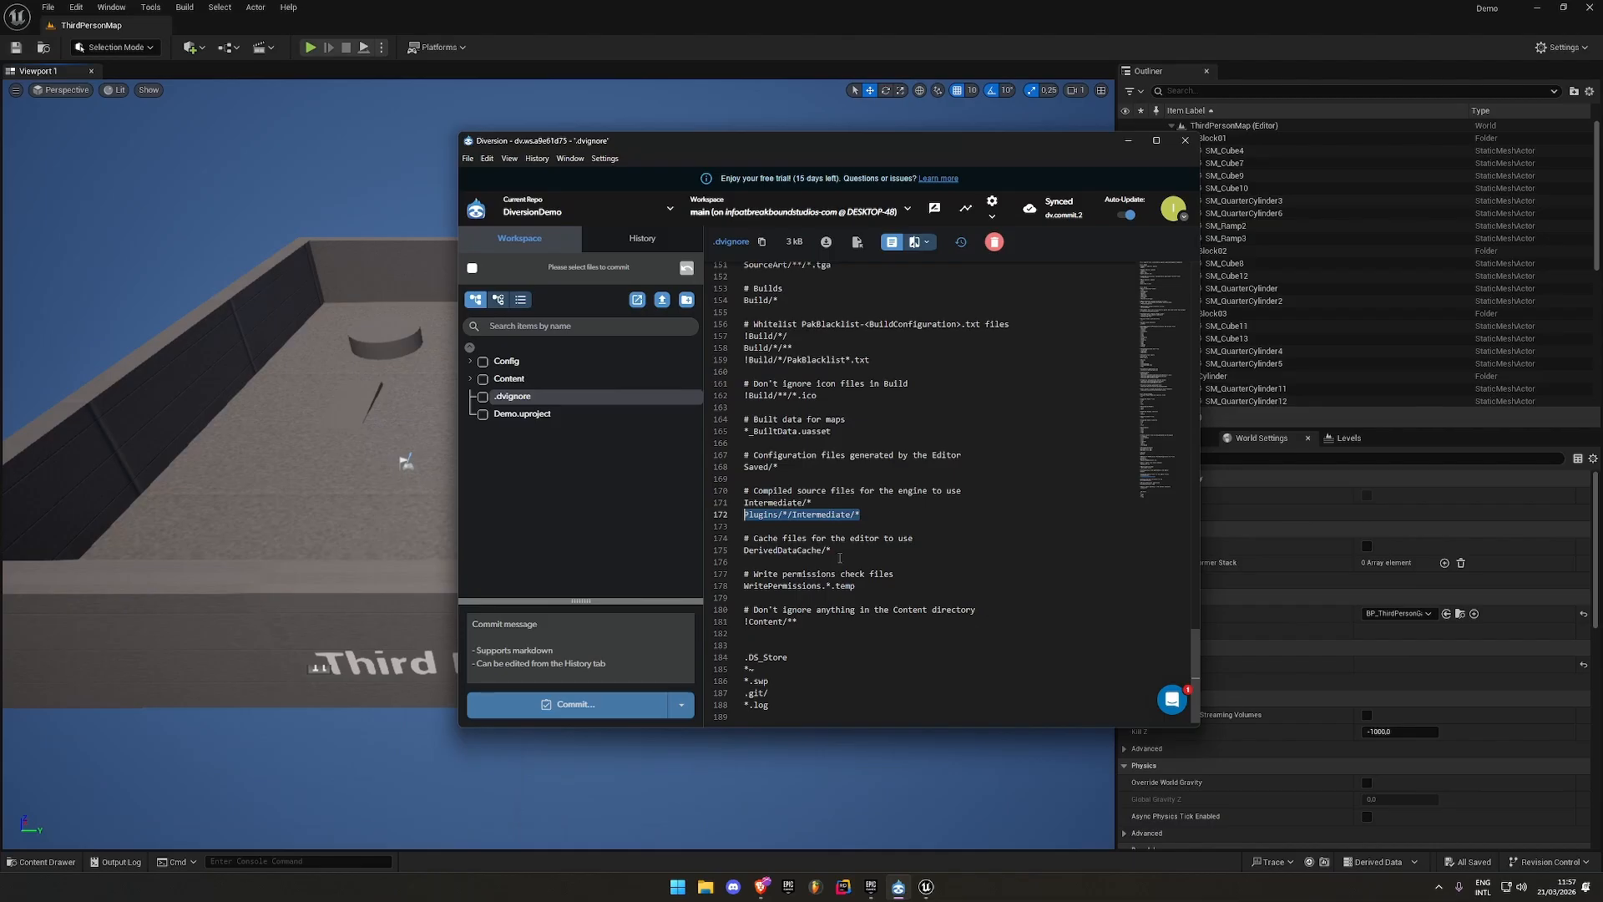
drag(840, 553, 754, 550)
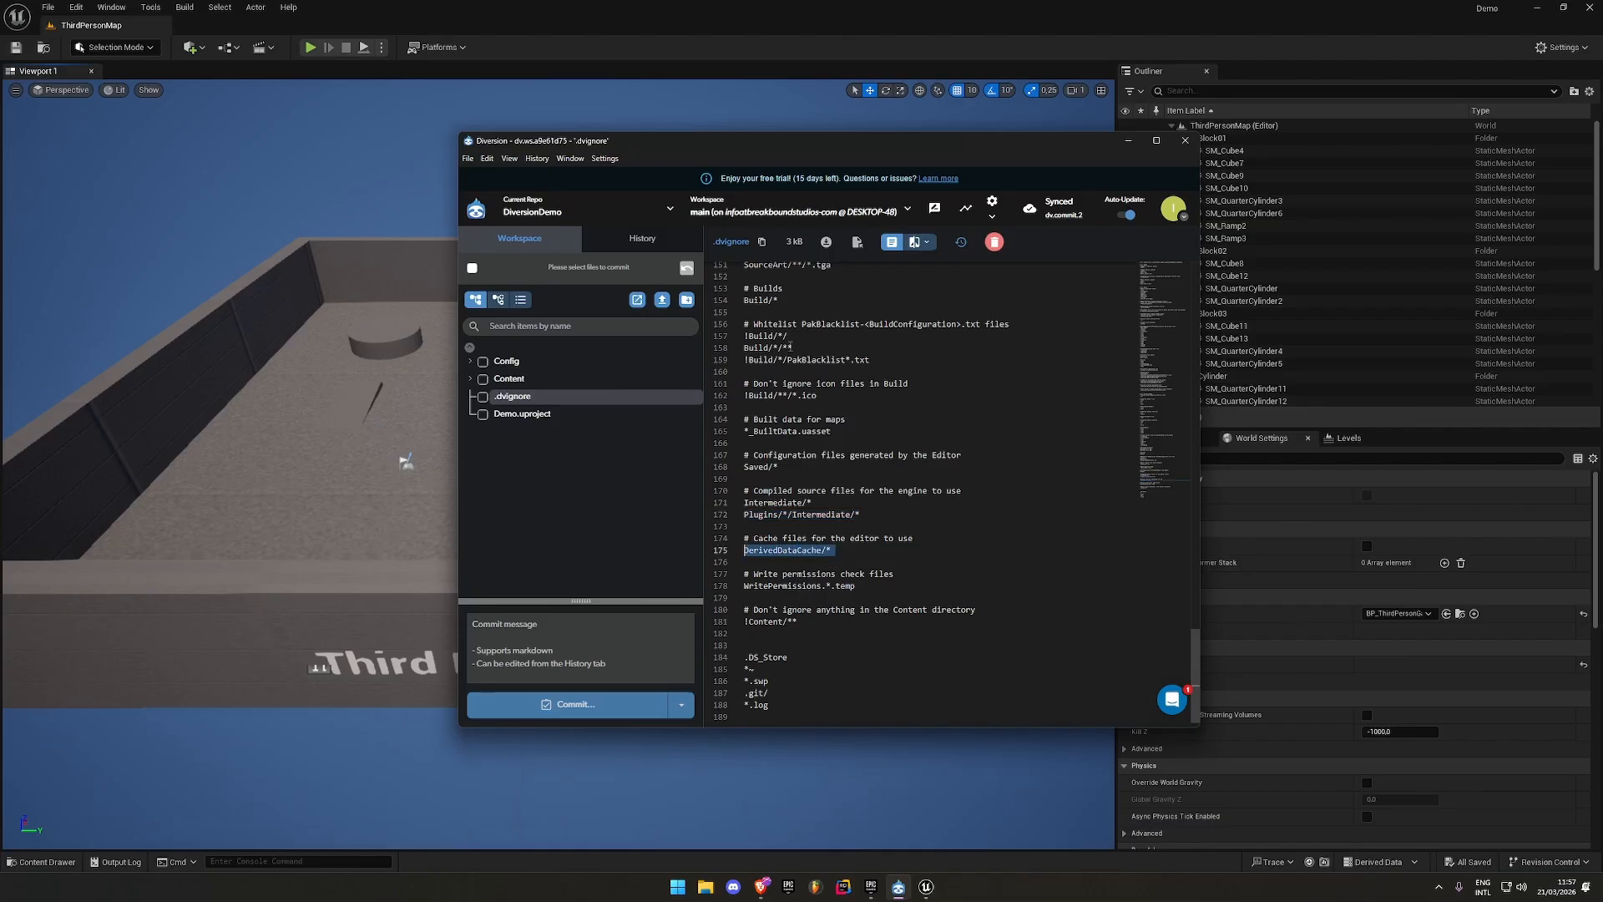
drag(839, 434, 742, 433)
click(851, 432)
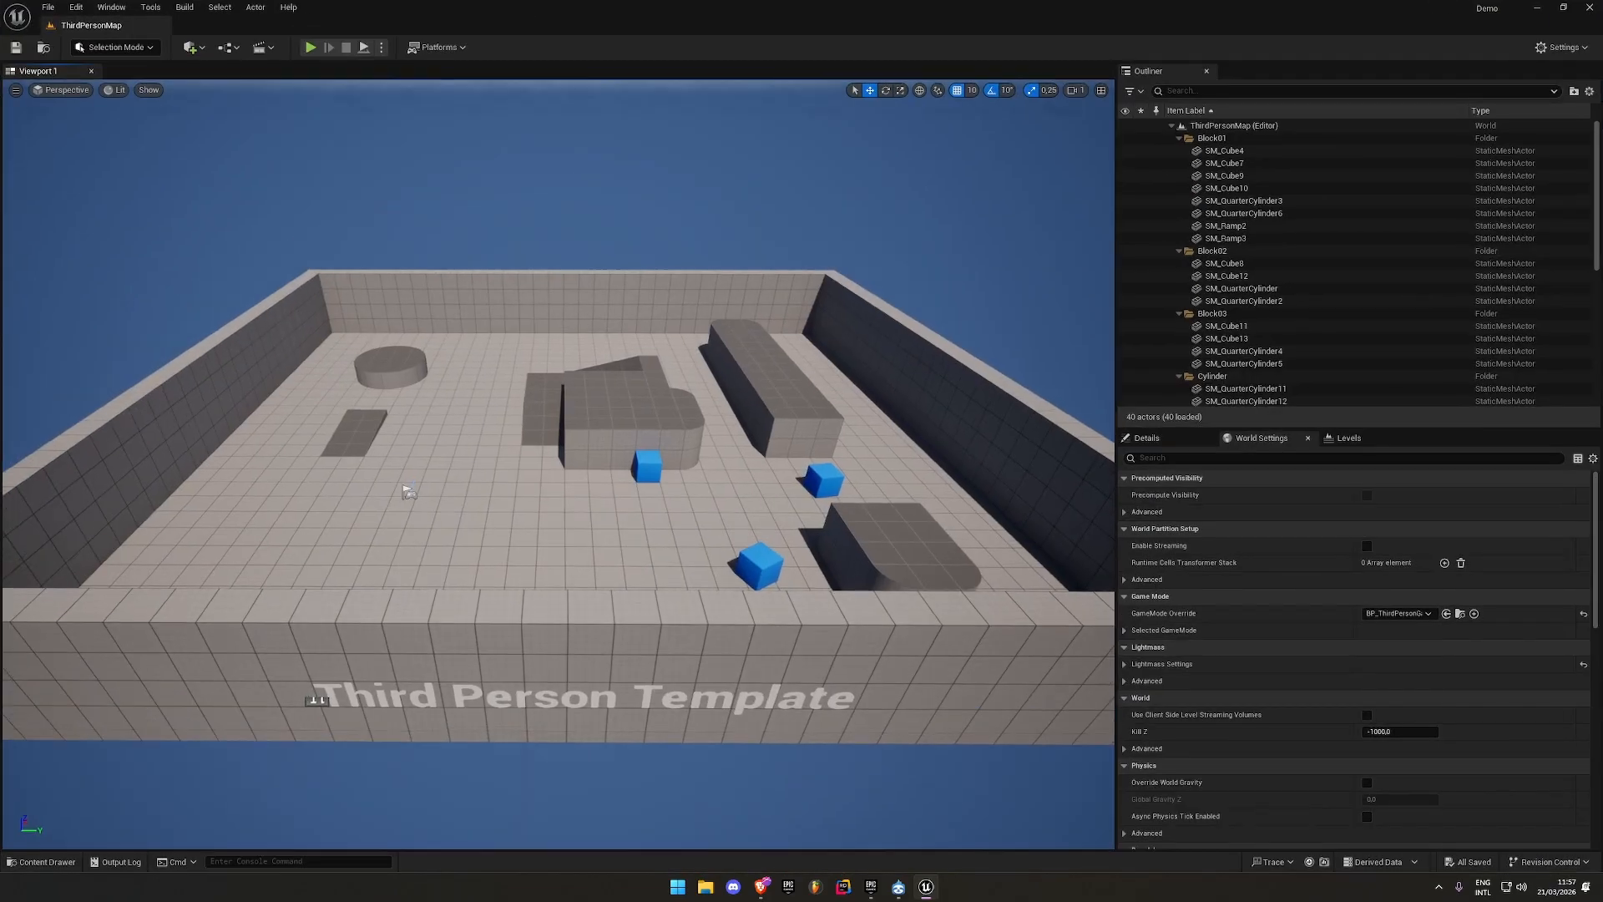
Switch to the Unreal editor and create a folder named Blueprints in the project's Content folder
key(w)
key(ctrl+space)
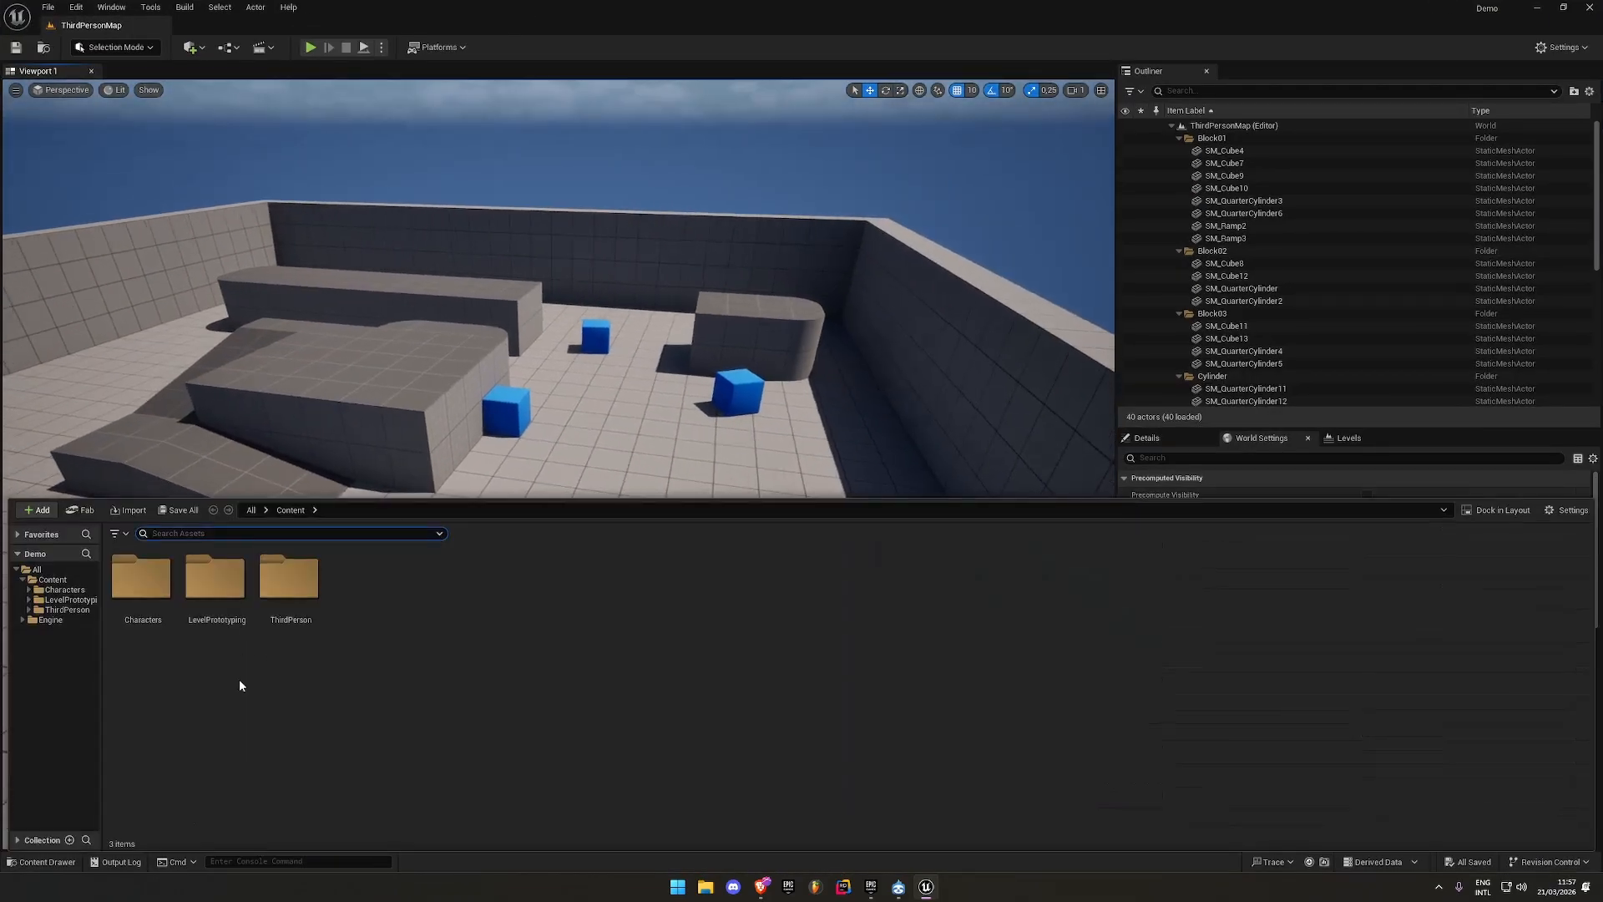
right_click(435, 643)
click(485, 203)
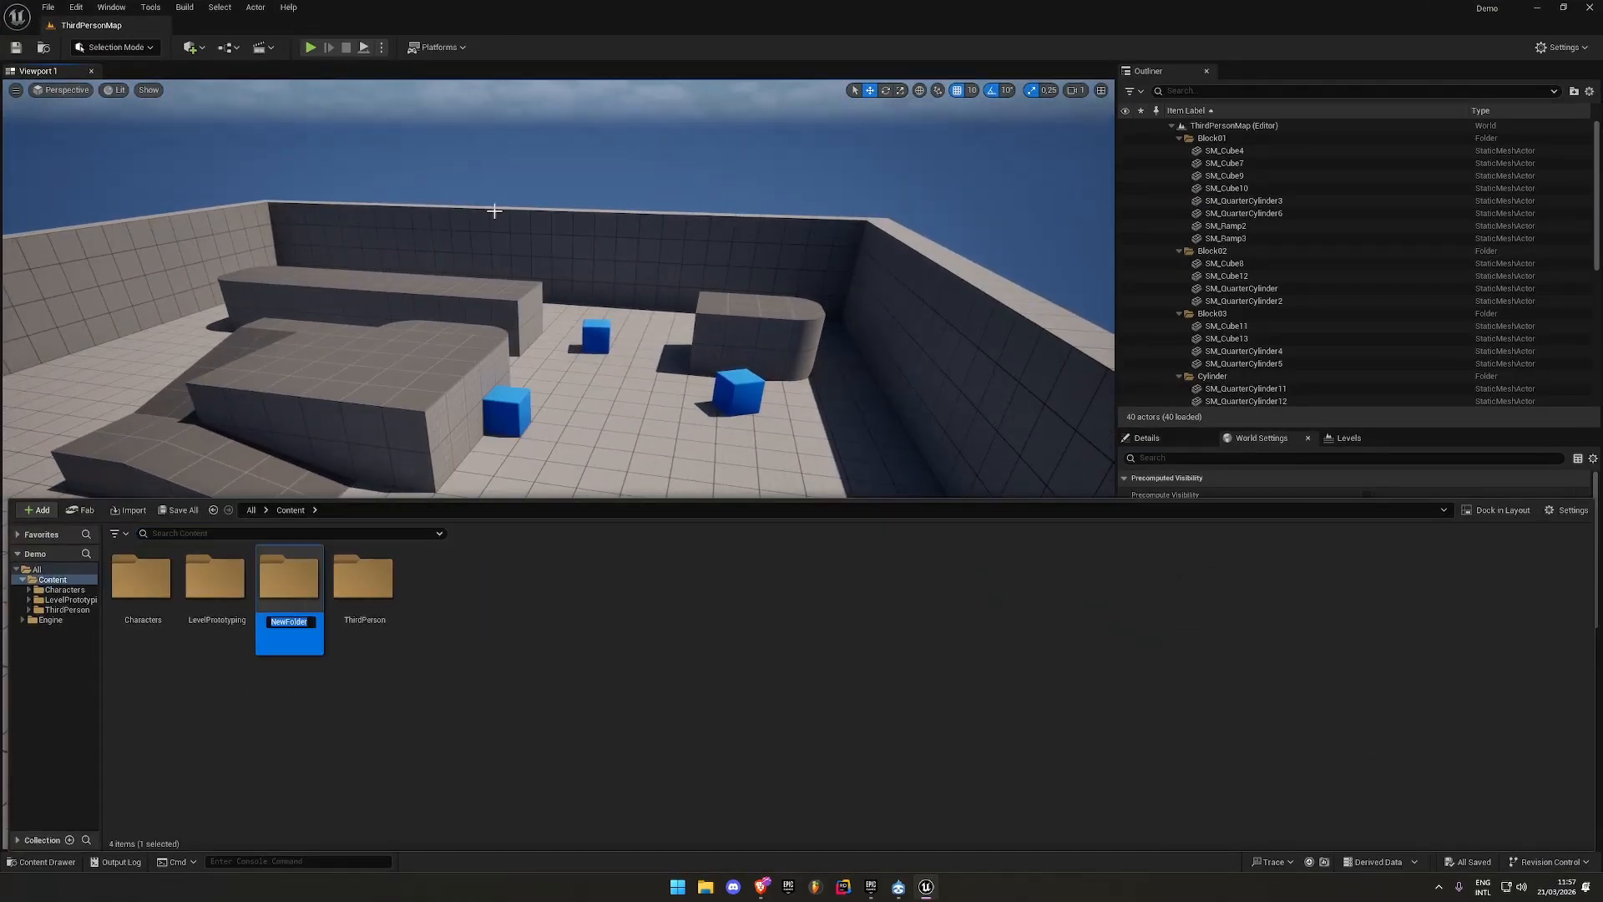
text(BL)
key(BackSpace)
text(lueprints)
key(Return)
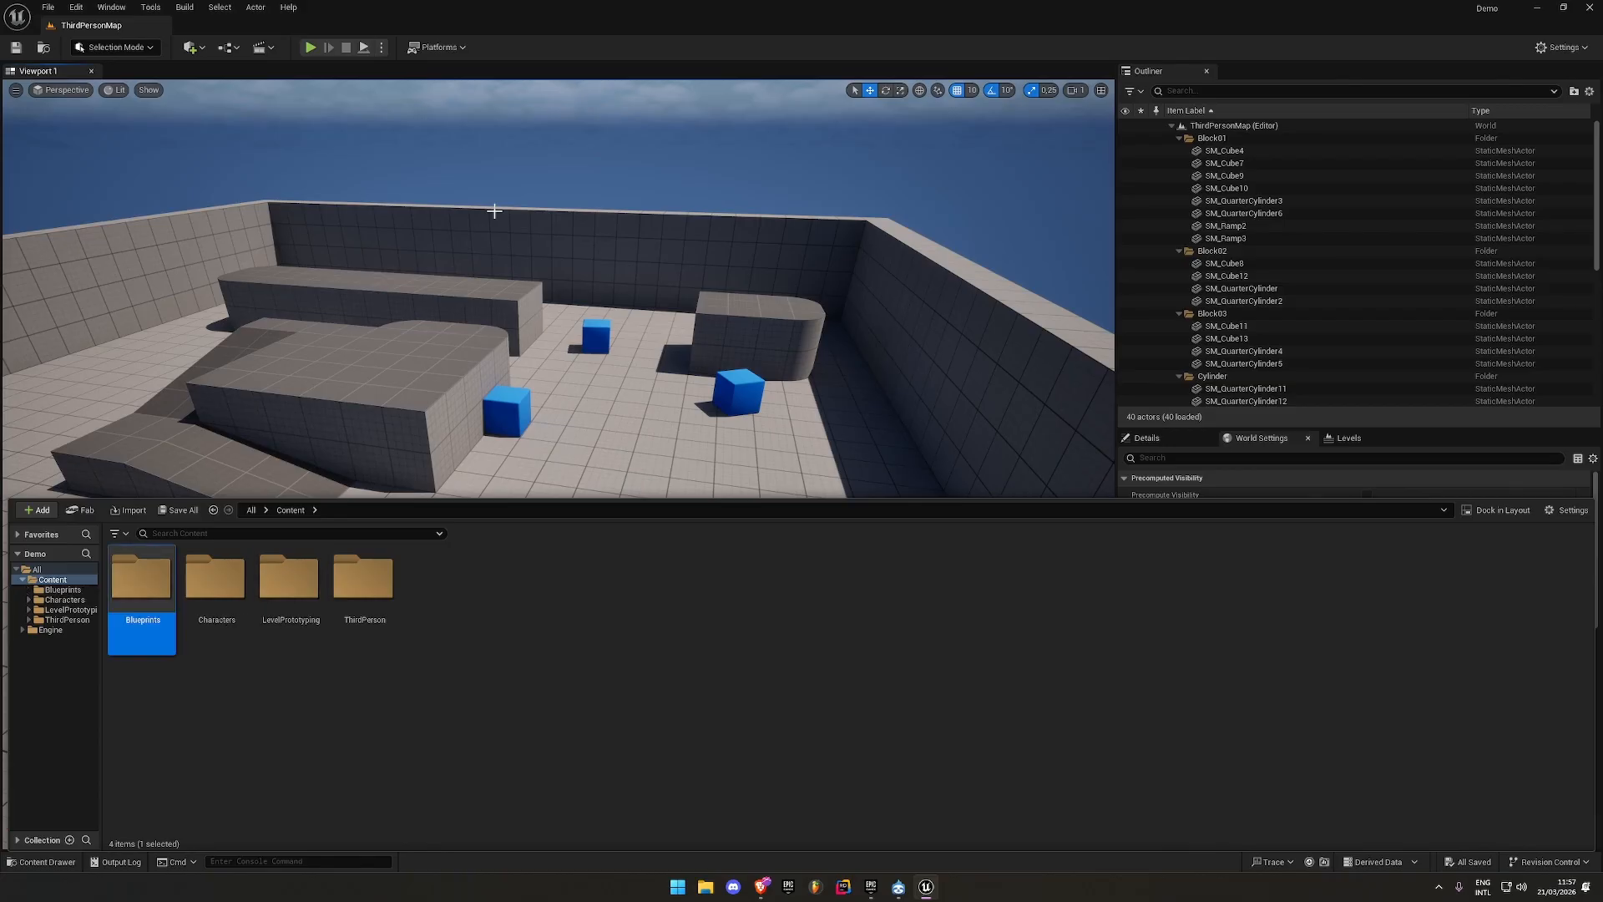
Create a subfolder named Core inside the Blueprints folder and open it
key(Return)
right_click(207, 635)
click(294, 204)
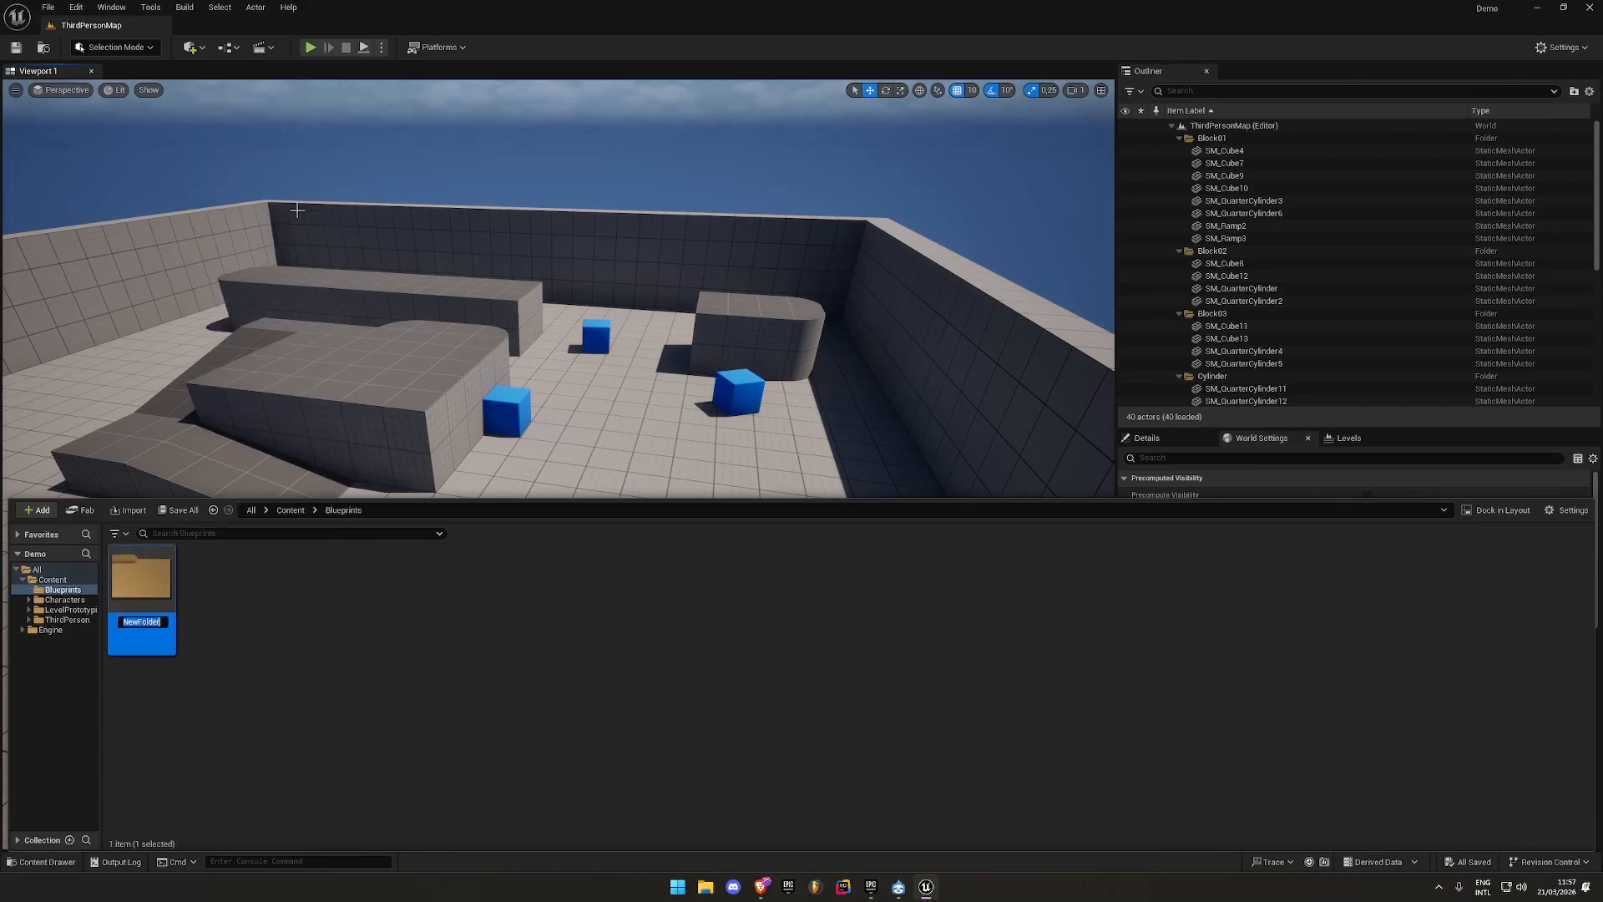
text(Core)
key(Return)
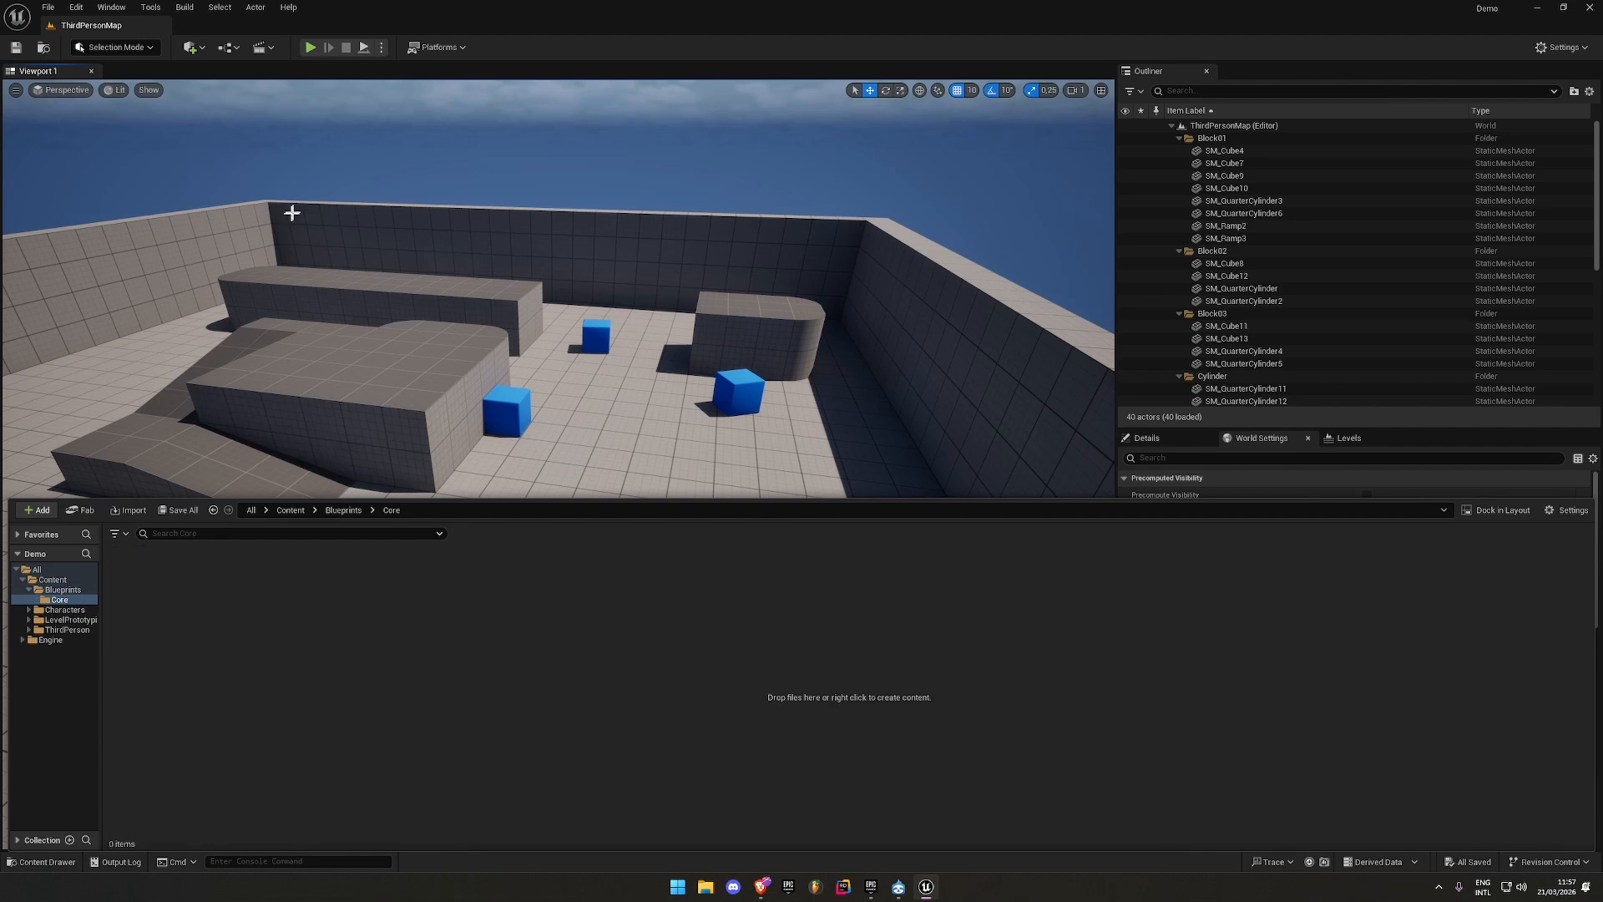
Create a Blueprint class based on Player Controller in the Core folder and name it BP_PC_Base
right_click(222, 644)
click(324, 233)
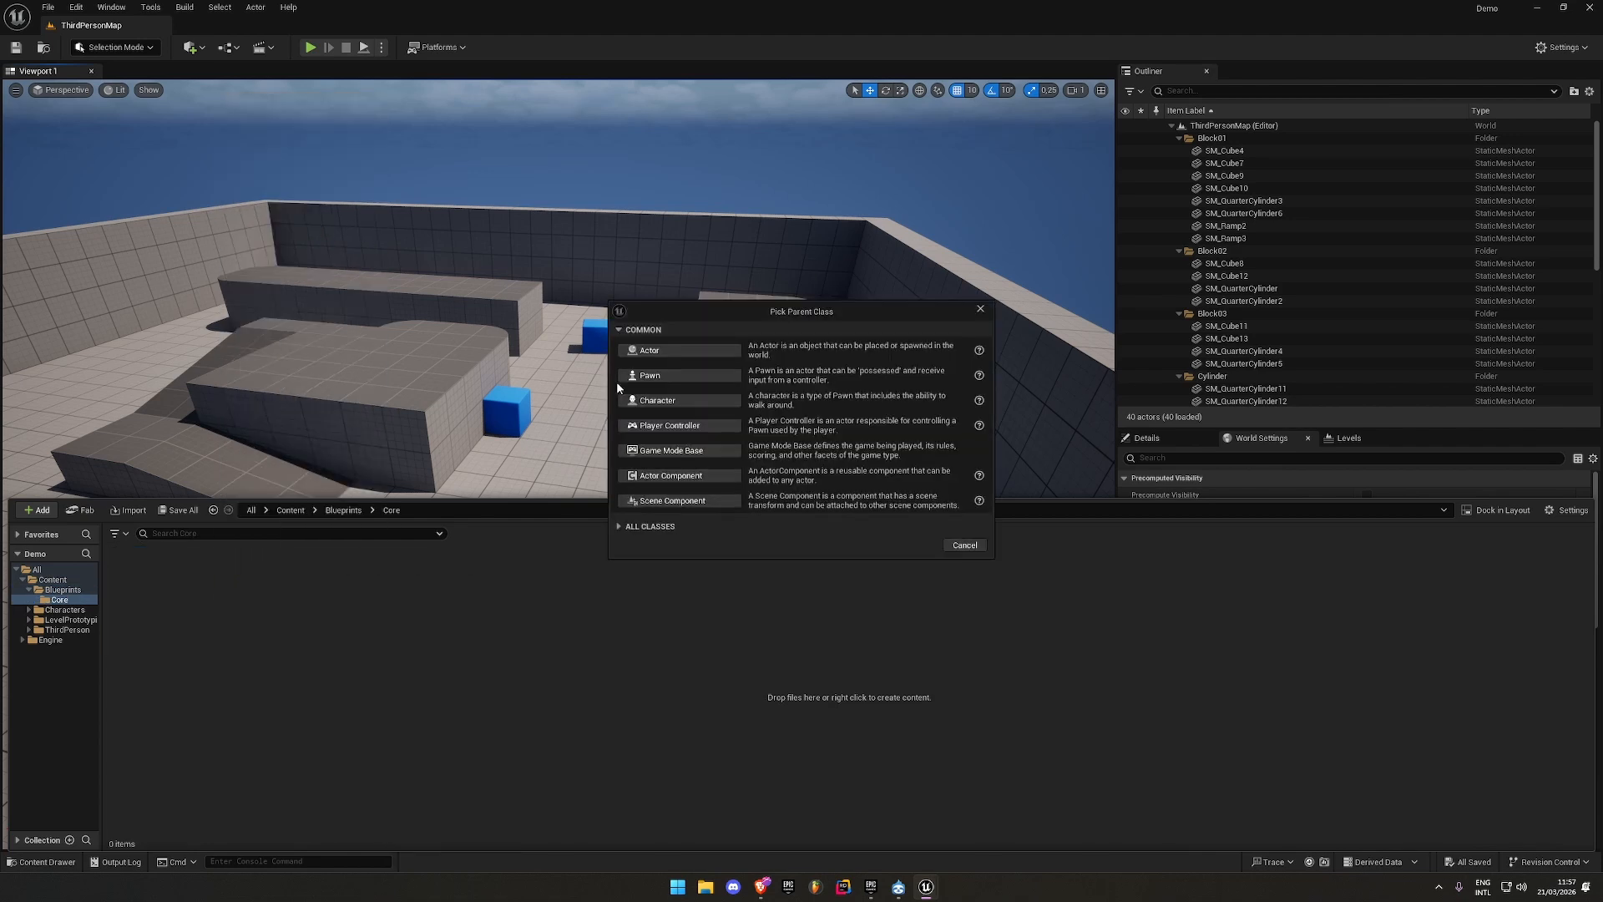
click(672, 428)
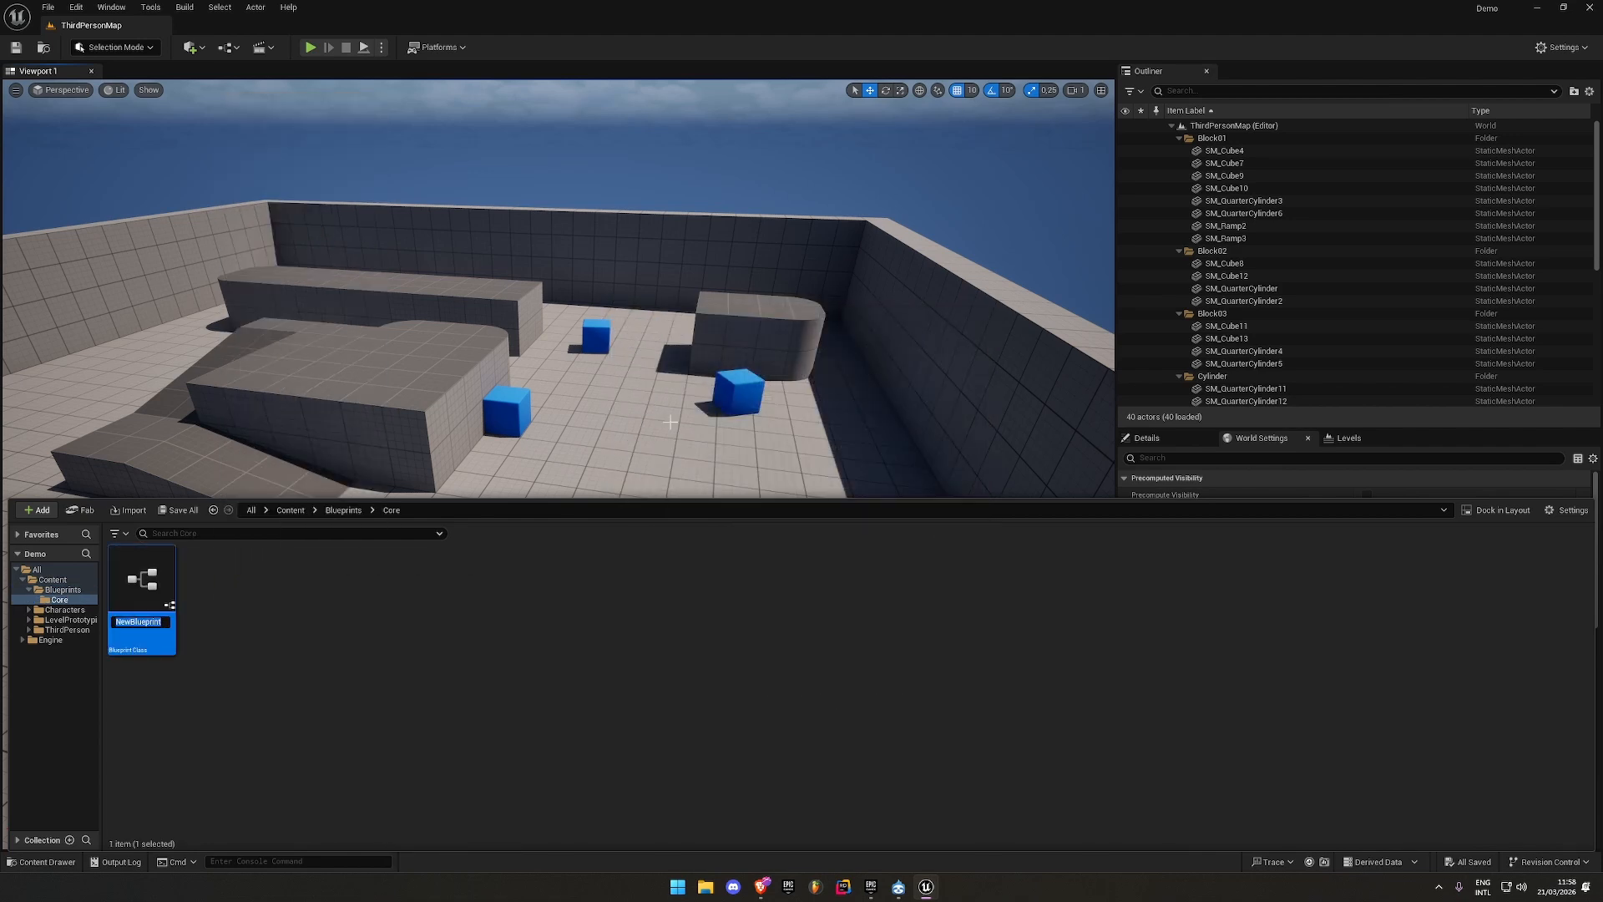
text(BP_PC_Base)
key(Return)
Duplicate one of the blue chamfer cubes in the level and place the copy beside the original on the floor
right_click(630, 366)
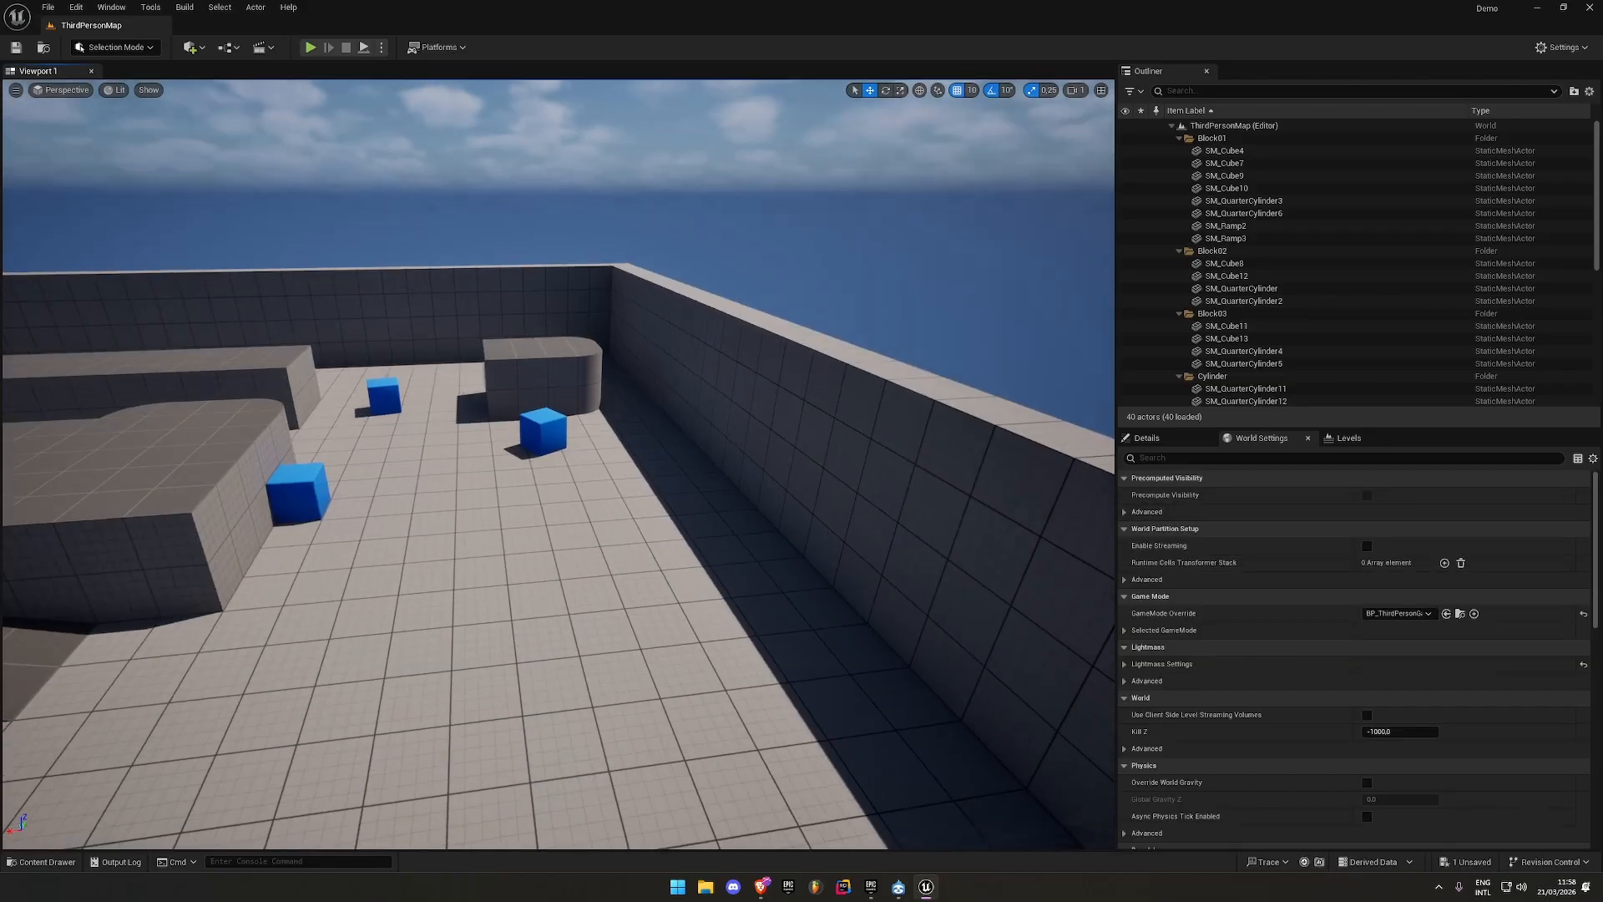
key(w)
click(443, 493)
drag(397, 486, 560, 484)
Save all unsaved assets, including the new player controller Blueprint and the level change
key(ctrl+space)
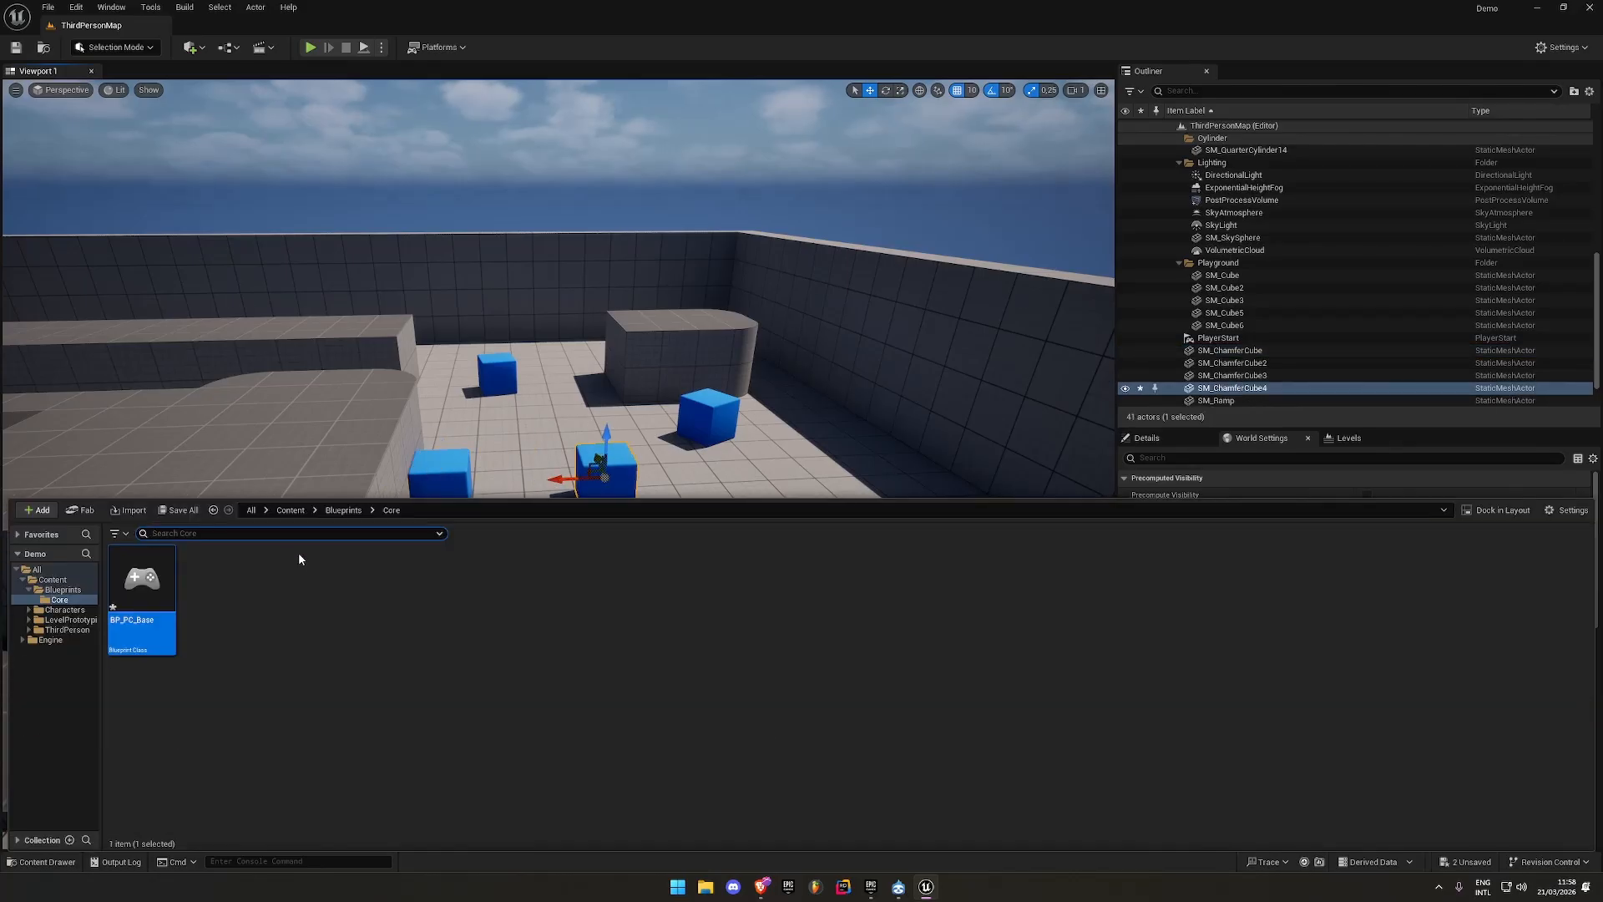
click(178, 509)
click(902, 584)
right_click(858, 333)
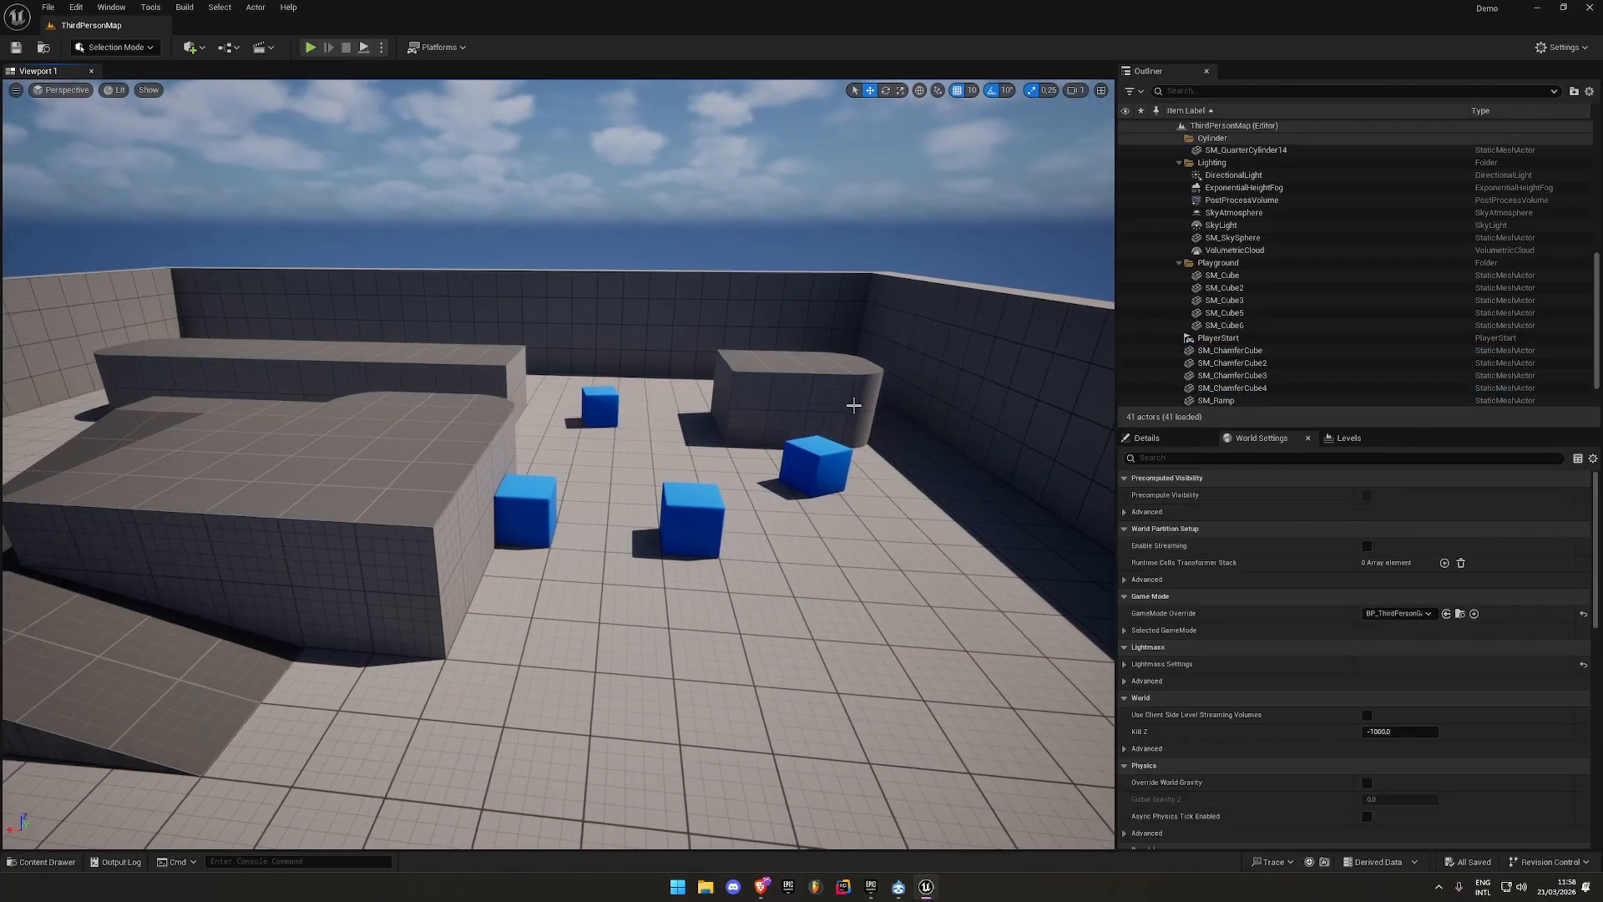
Switch to Diversion and expand the Content and Blueprints folders to examine the changed files
click(898, 887)
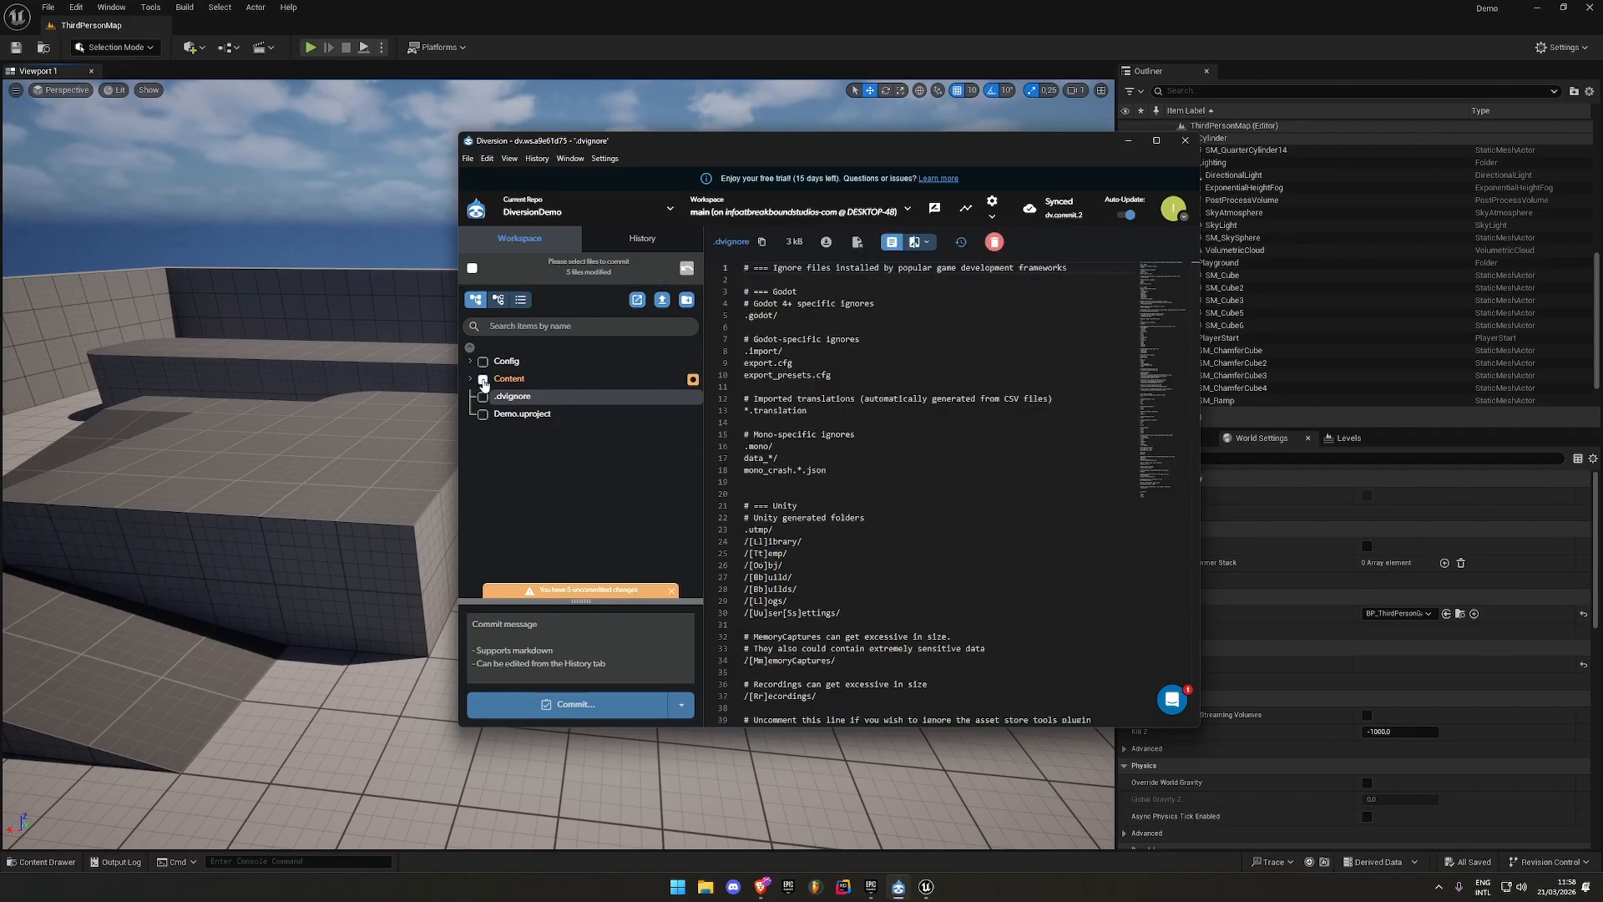
click(470, 382)
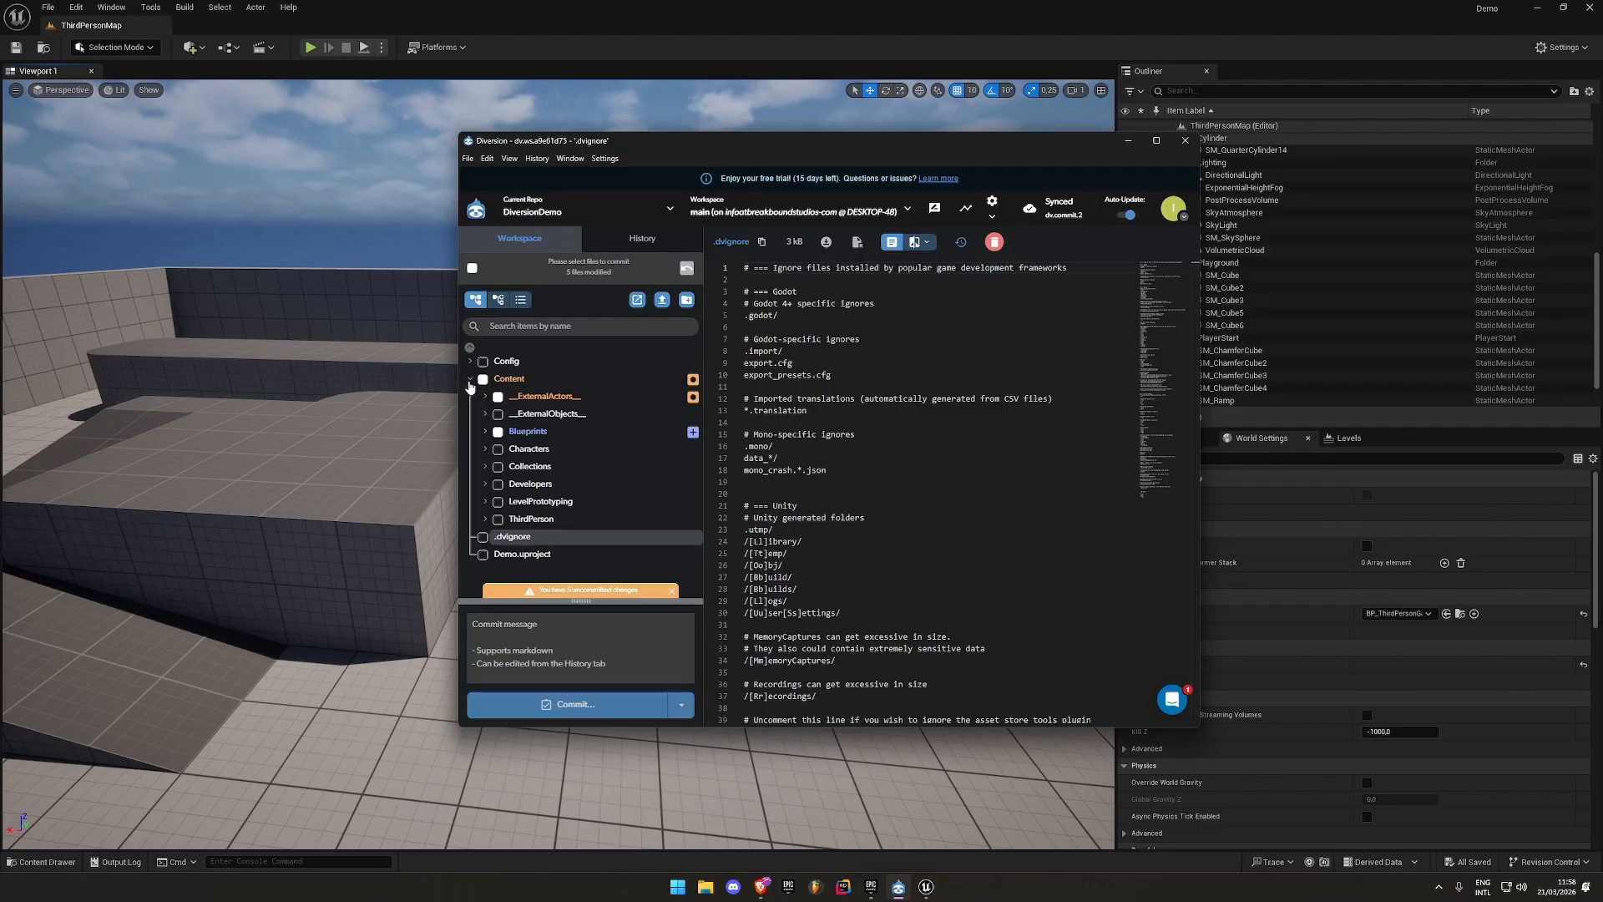
click(487, 433)
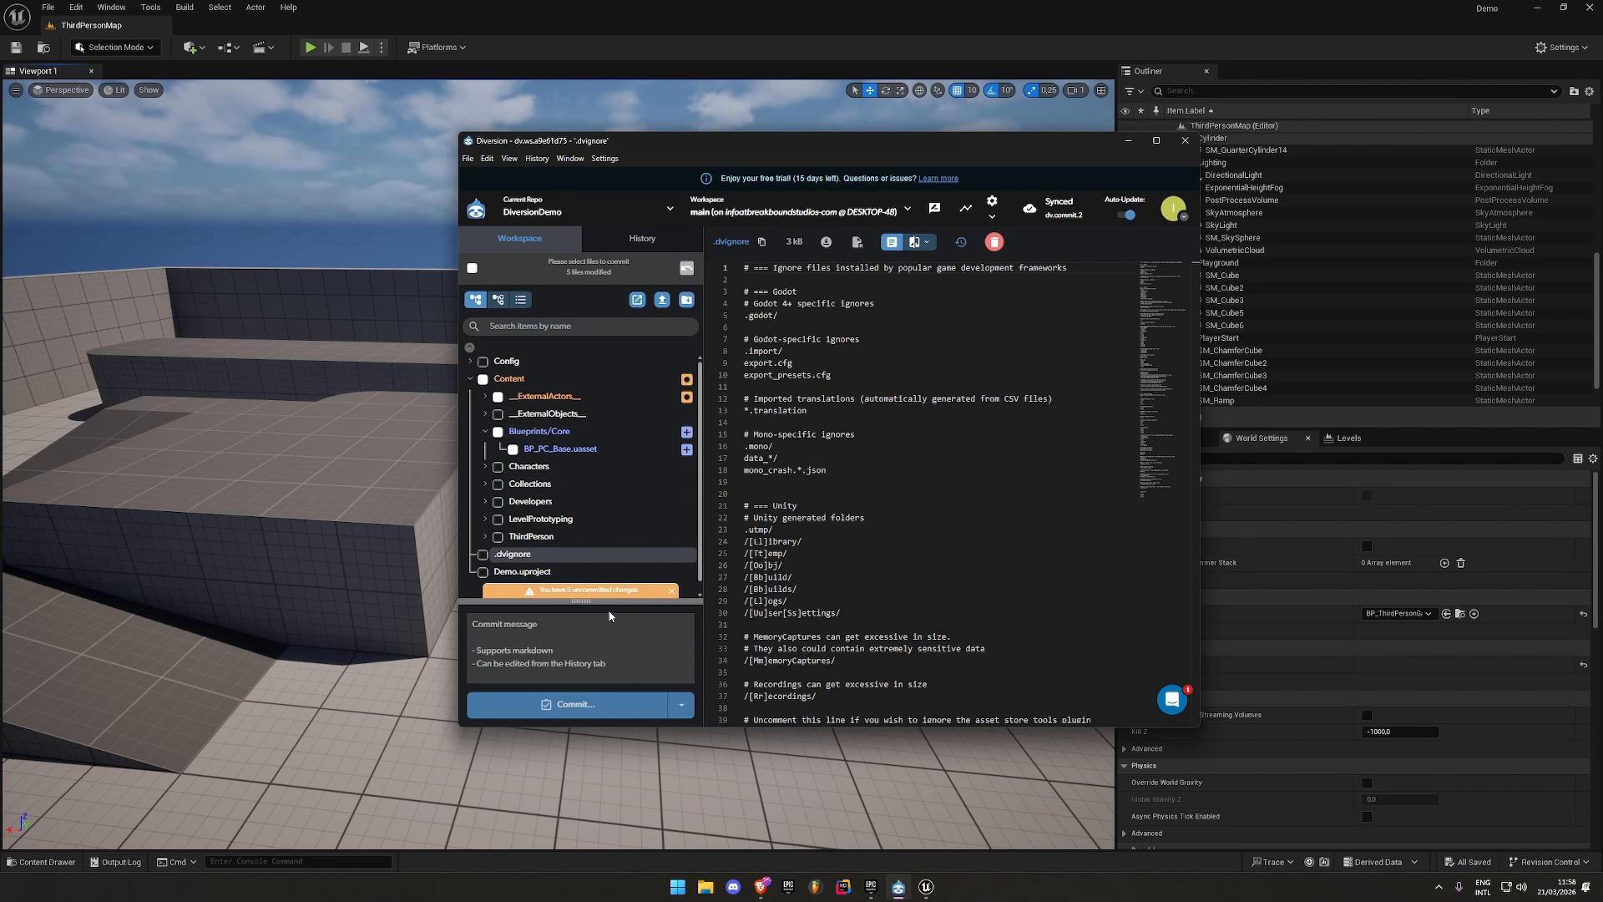
Commit all modified files in Content with the message "New player controller and map changes"
click(610, 616)
text(Ne)
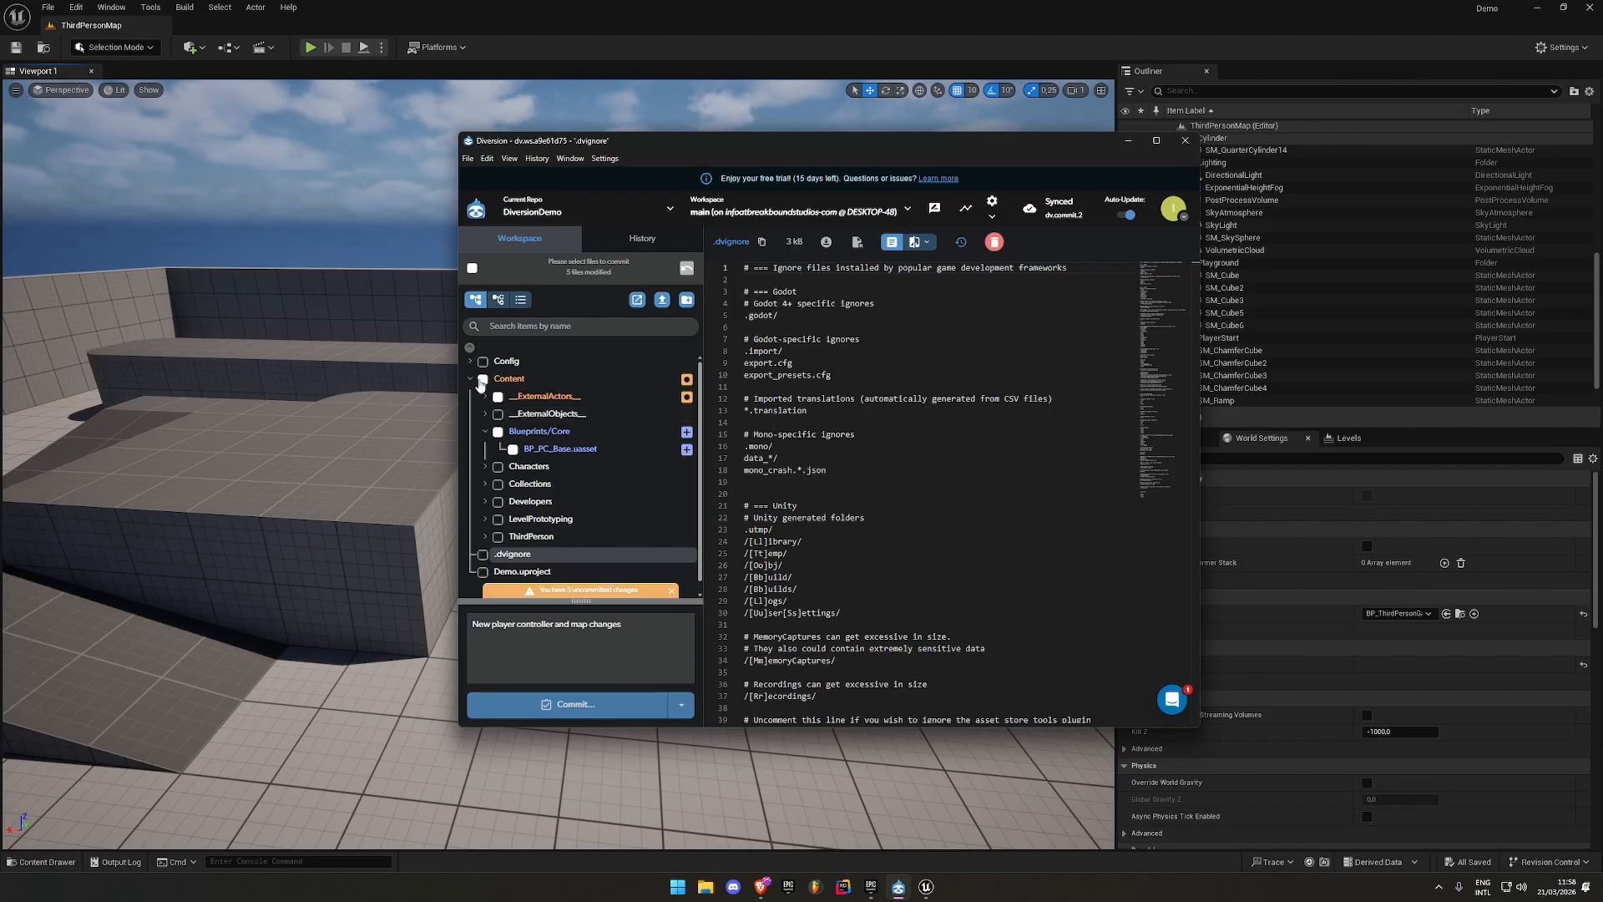
click(483, 381)
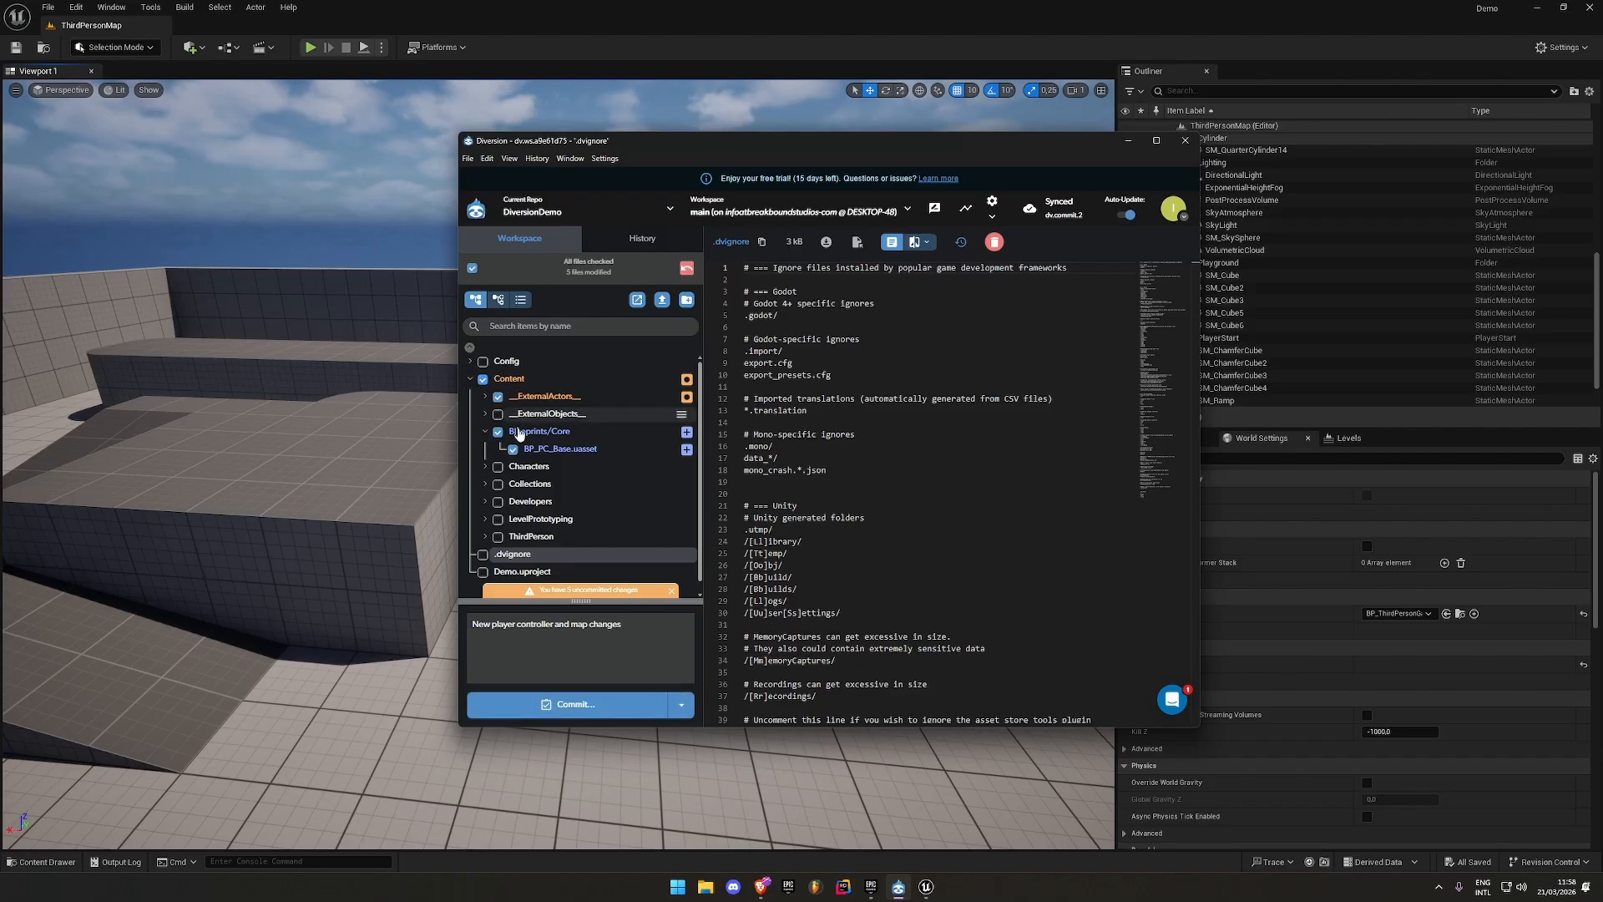
click(592, 705)
click(889, 561)
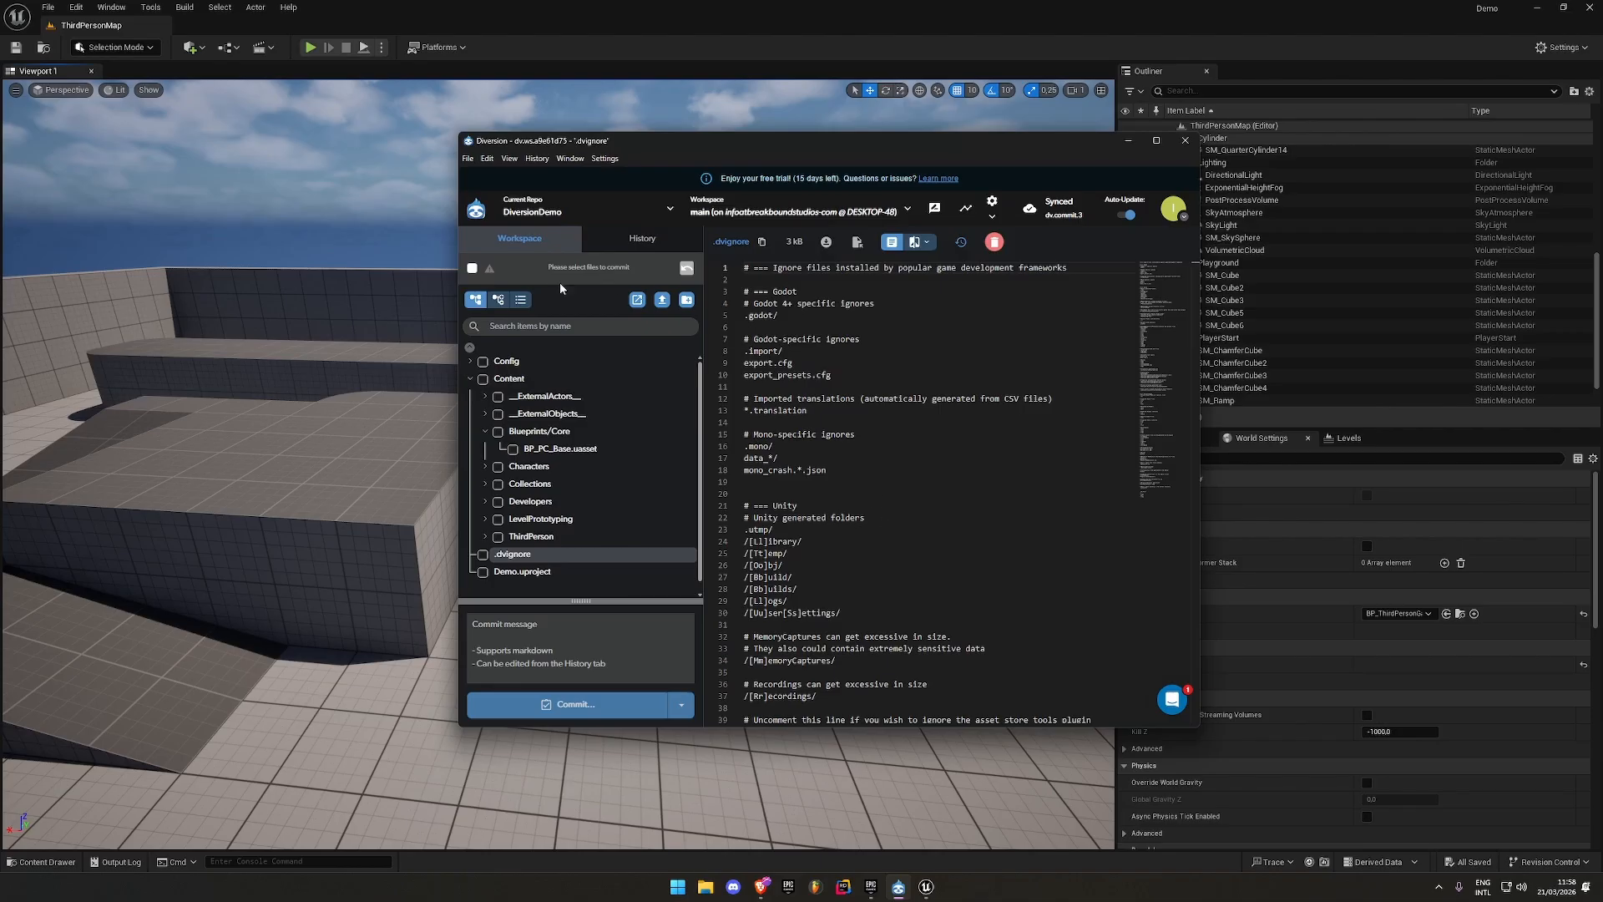
Examine the files changed in the "New player controller and map changes" commit in the history, then return to the workspace
click(631, 240)
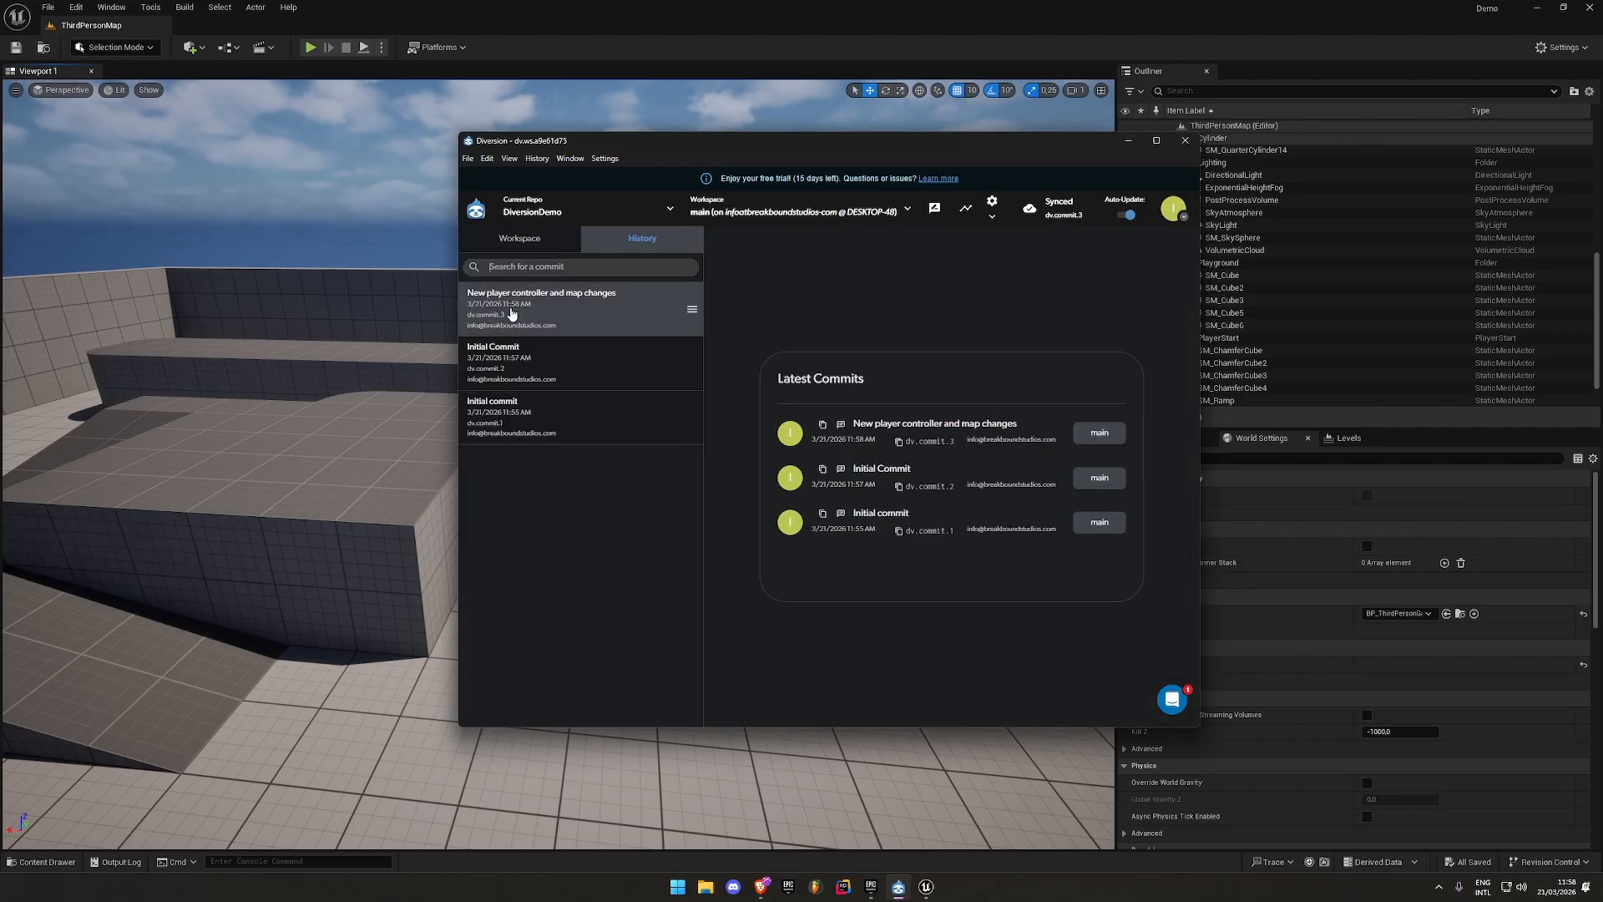
click(513, 315)
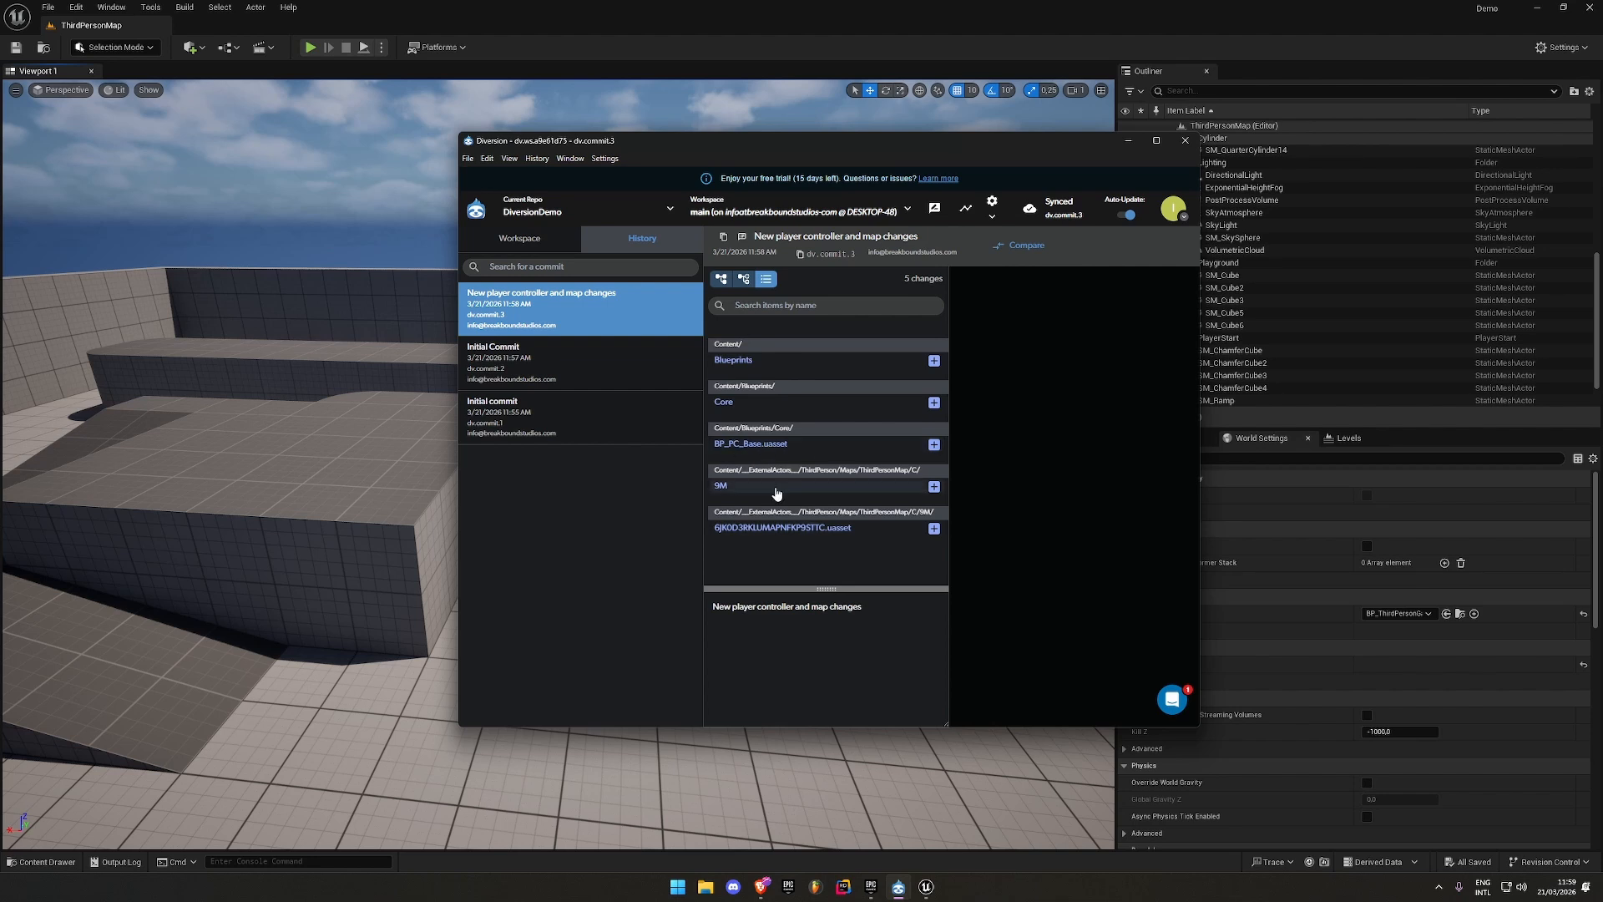
click(532, 246)
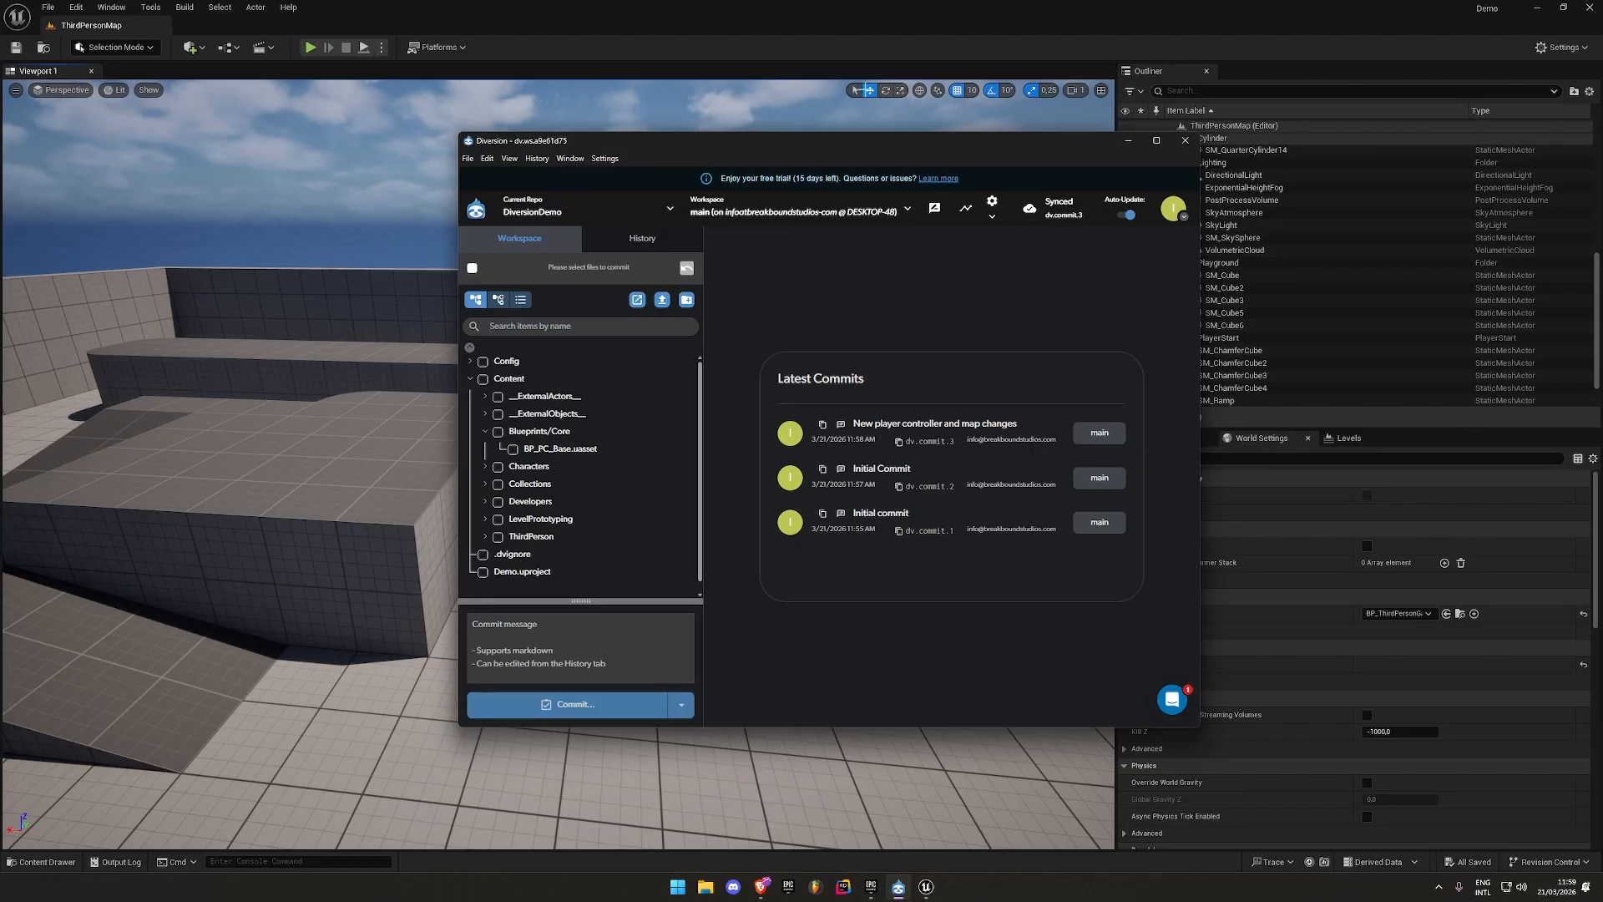
drag(871, 138, 769, 203)
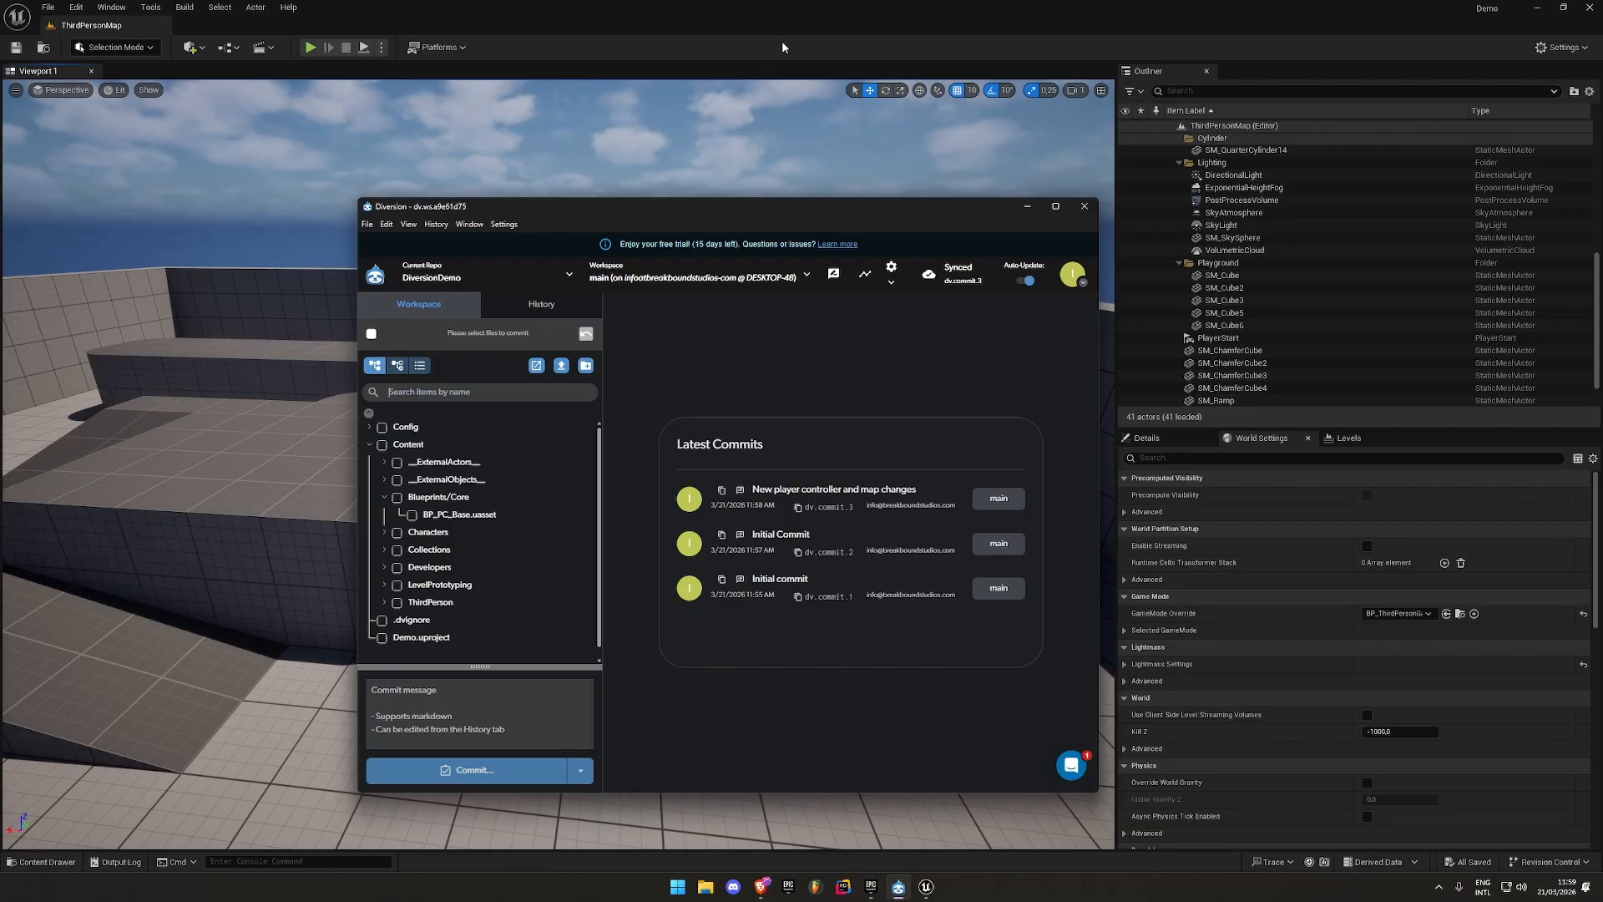
drag(739, 146, 771, 234)
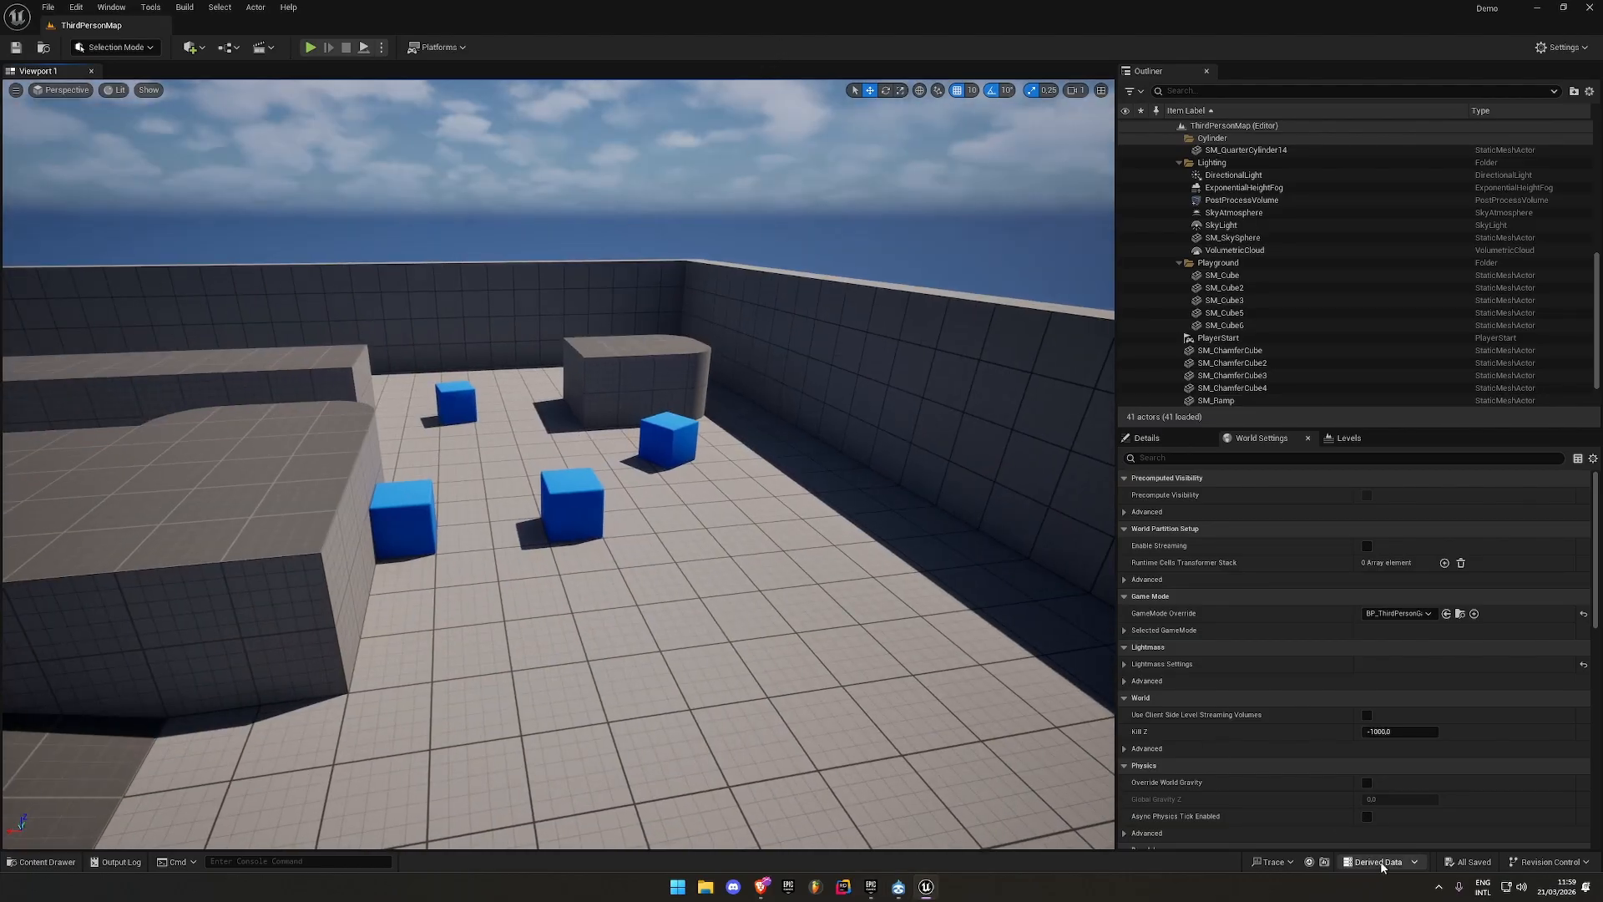
drag(823, 620, 821, 612)
Switch to the web browser and view the Diversion Version Control plugin's listing on Fab
click(763, 891)
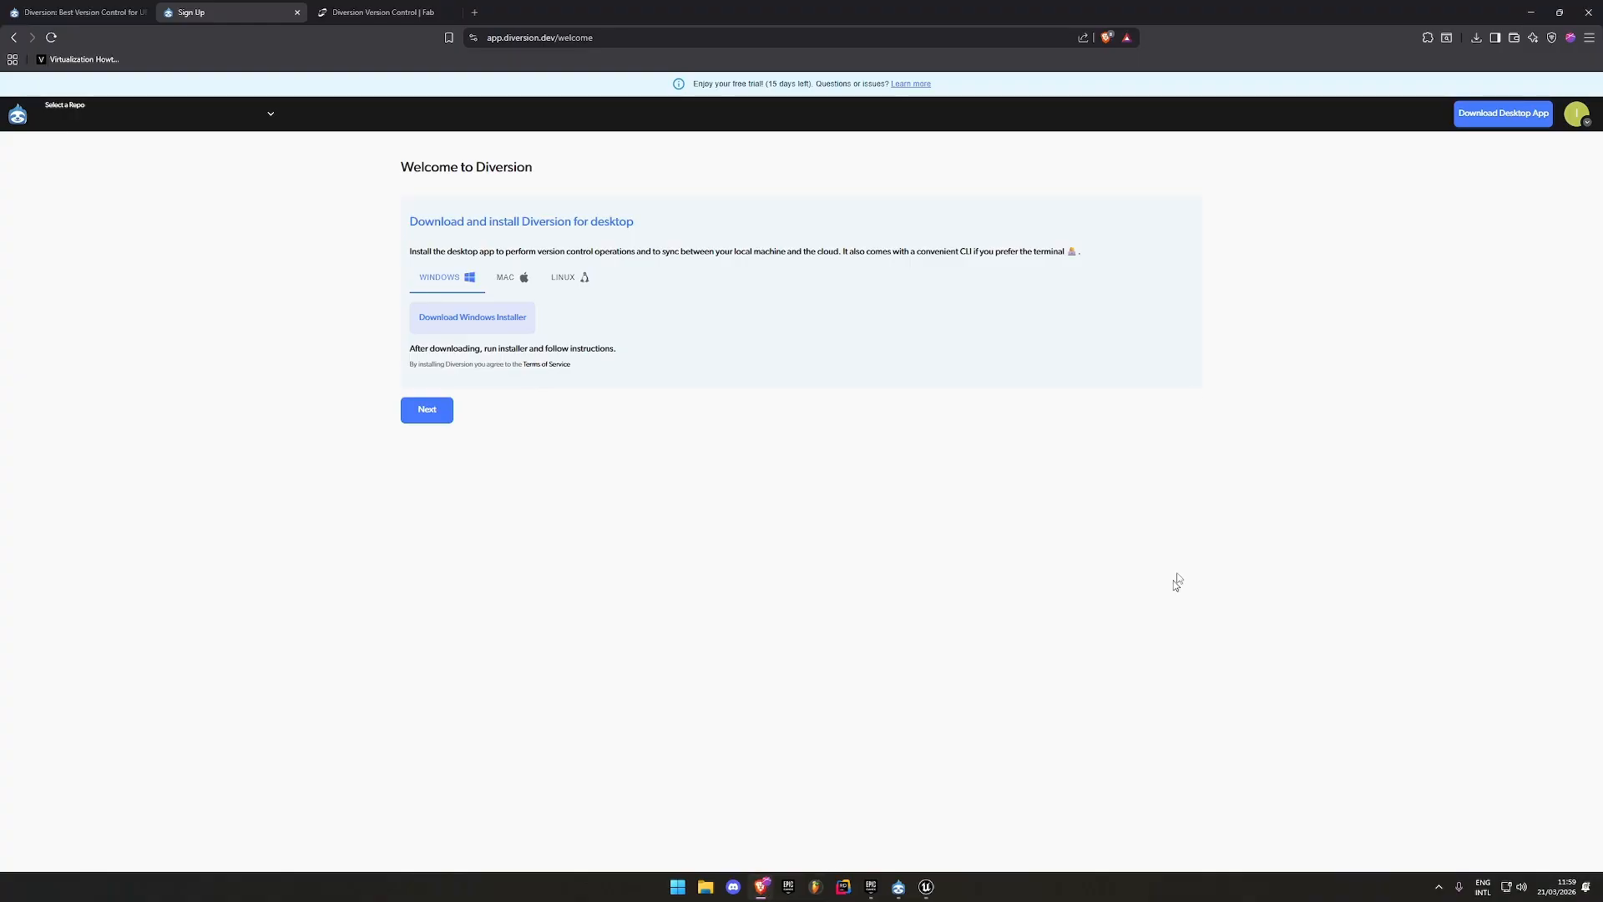
click(398, 10)
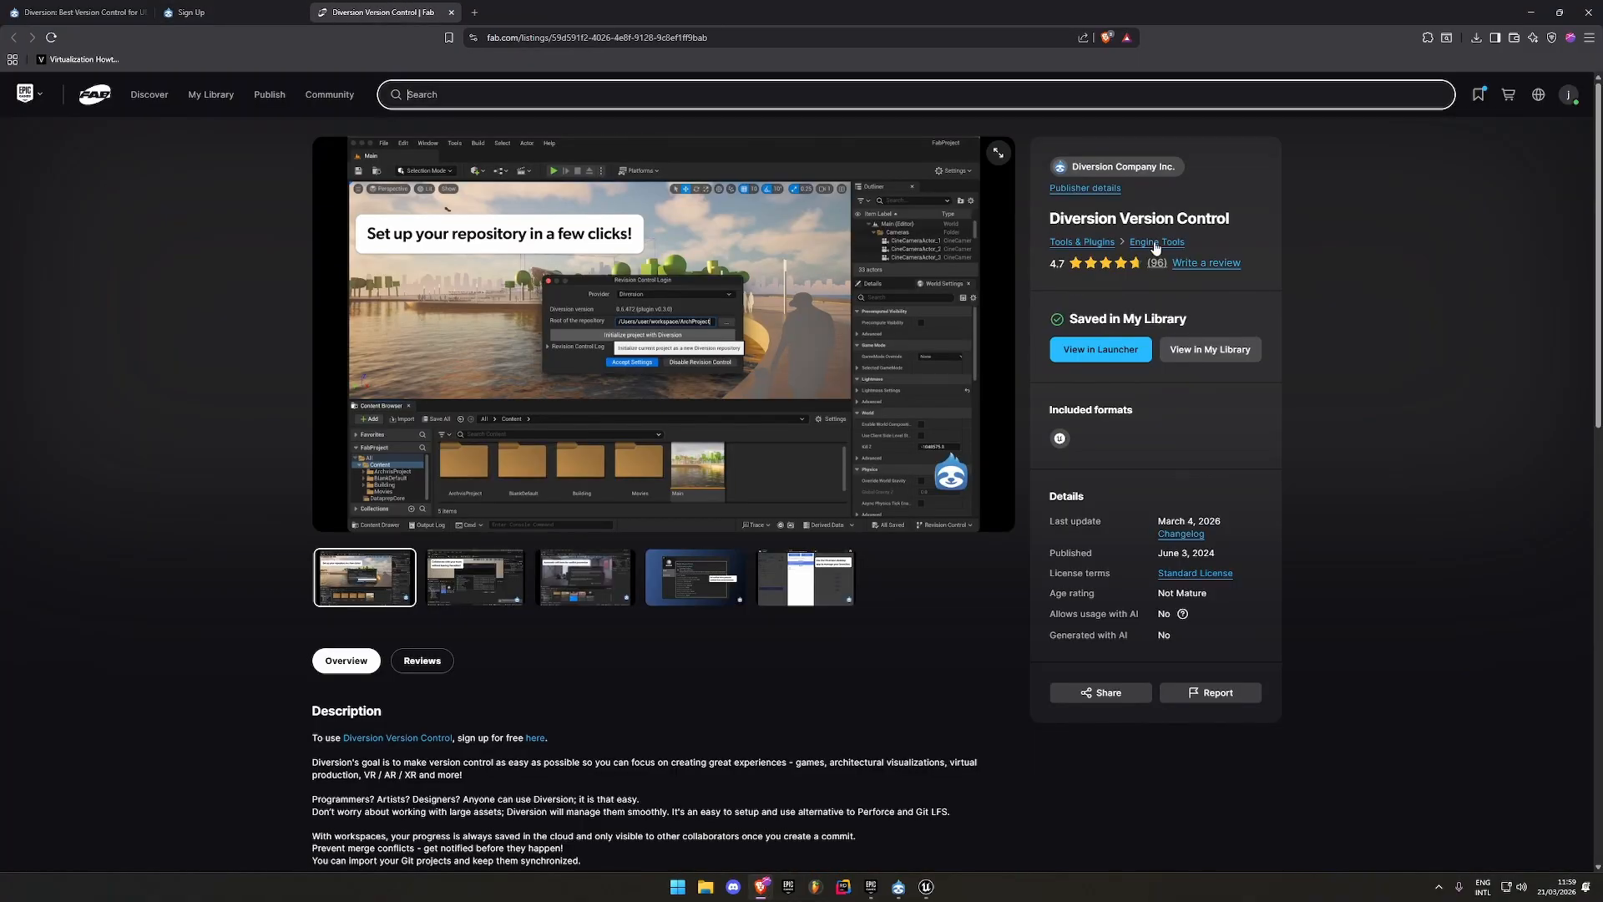
drag(1231, 219, 1068, 223)
click(1100, 227)
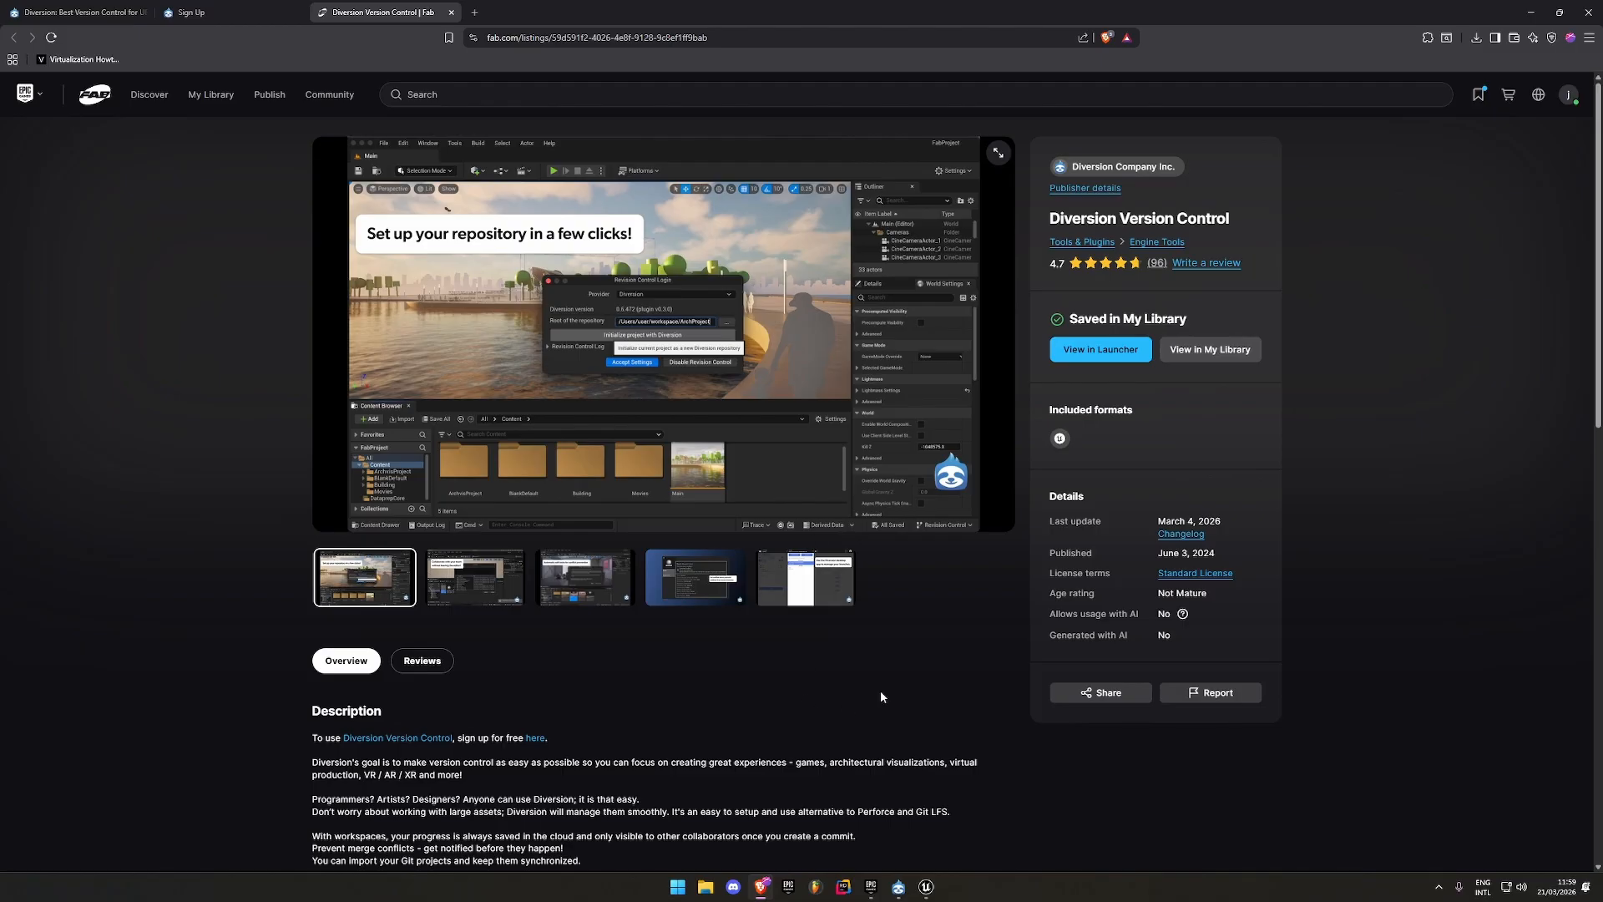
Switch to the Epic Games Launcher and install the Diversion Version Control plugin to engine version 5.5
click(871, 886)
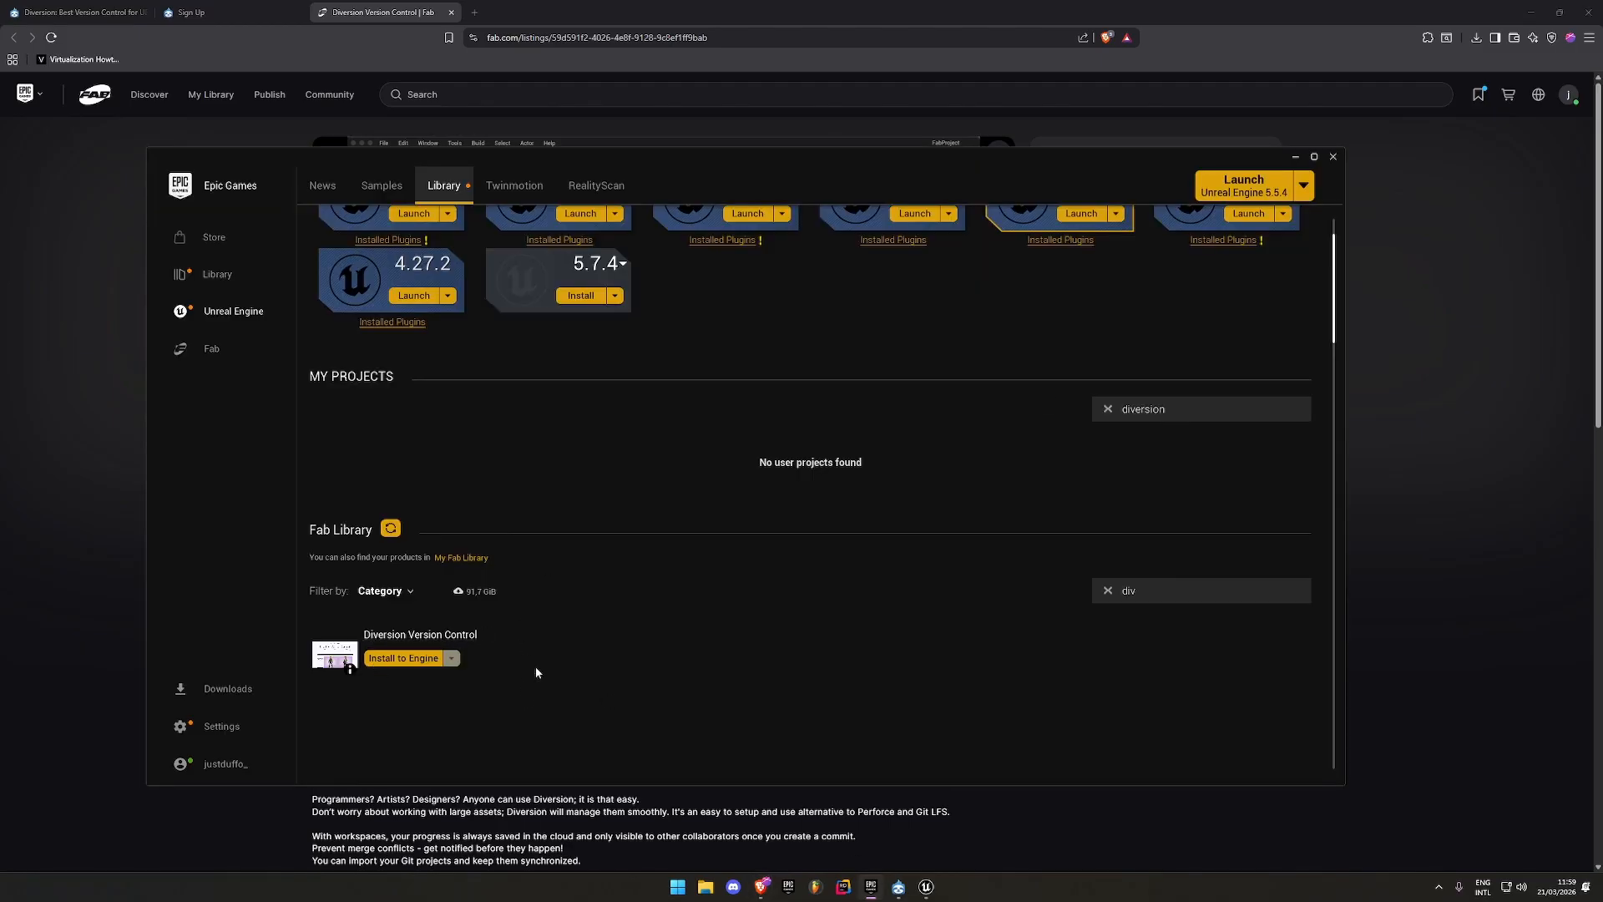
click(421, 658)
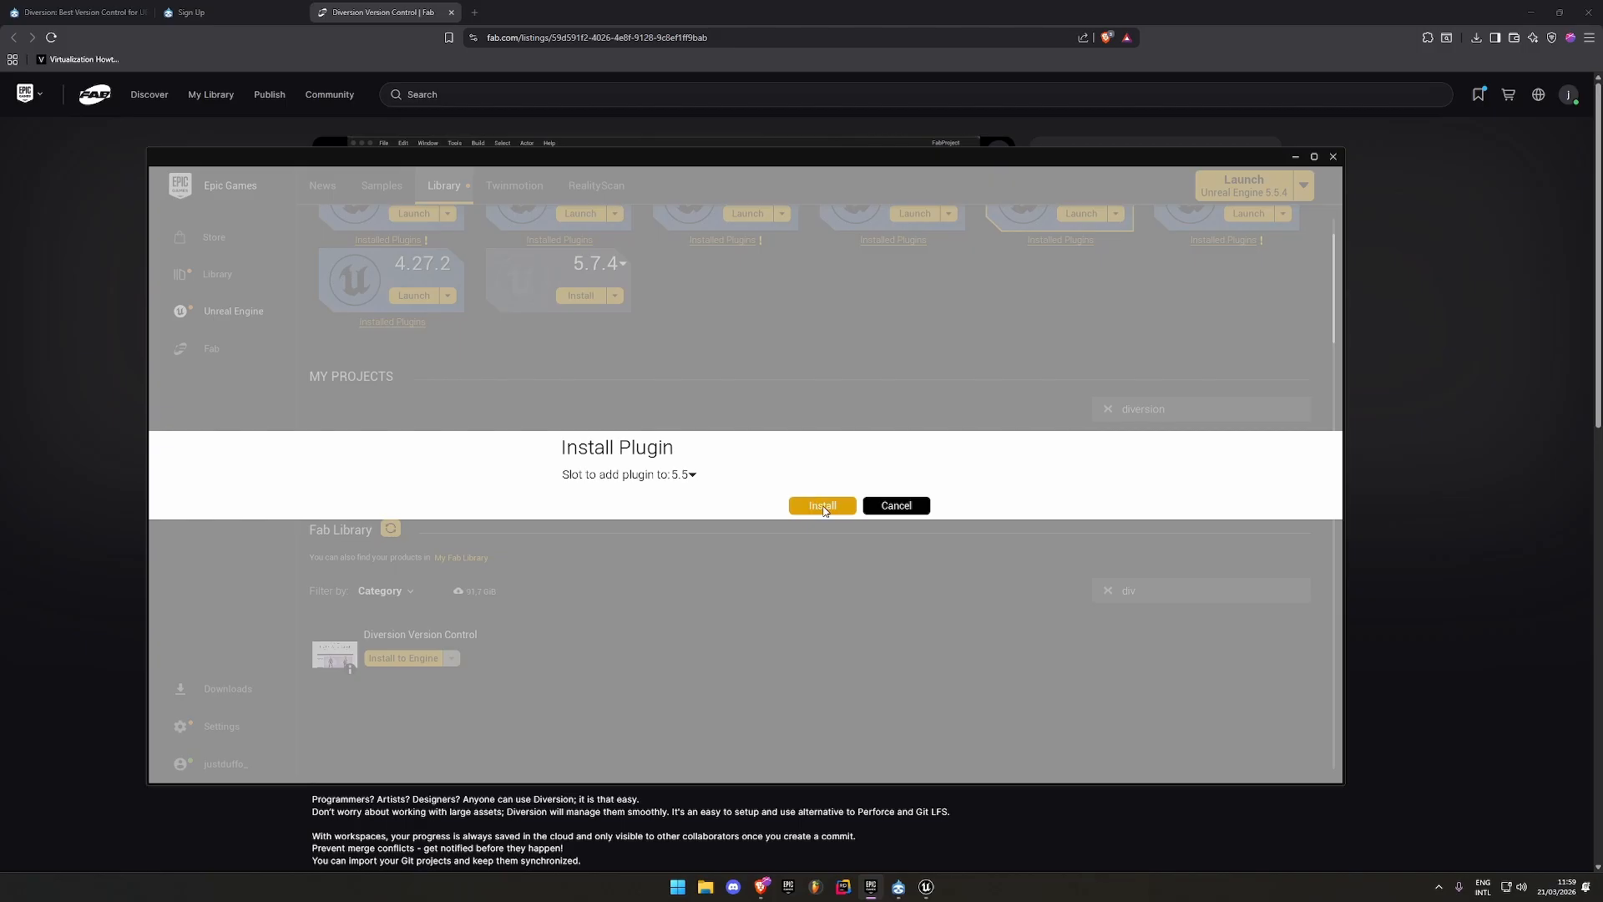
click(823, 507)
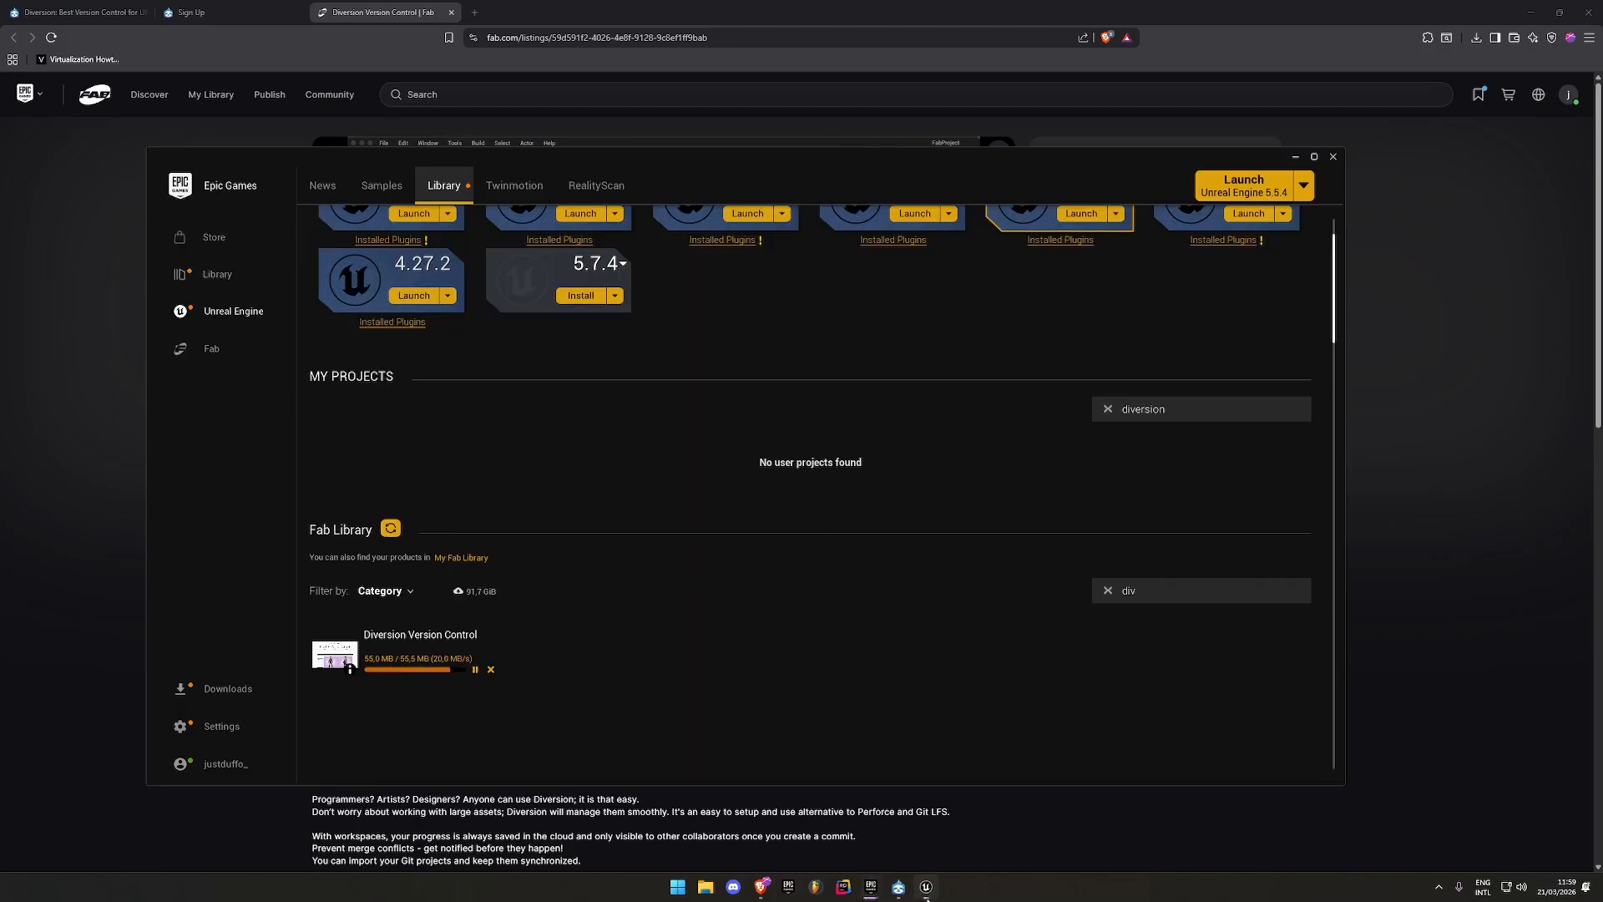
Switch back to the Unreal editor and close the Demo project
right_click(927, 886)
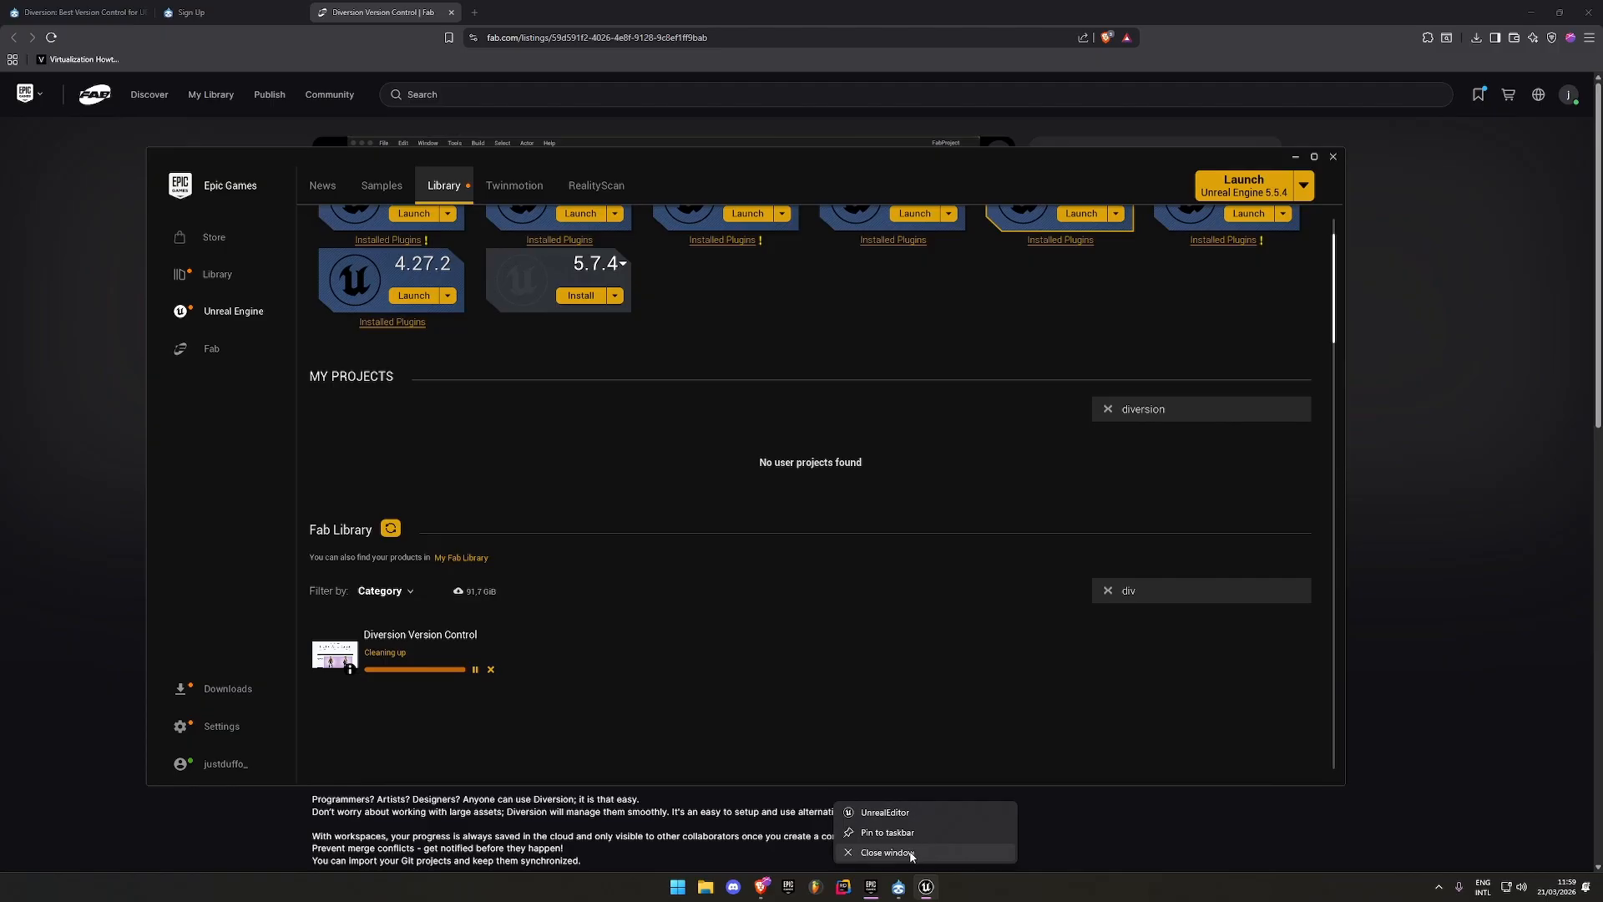
click(926, 887)
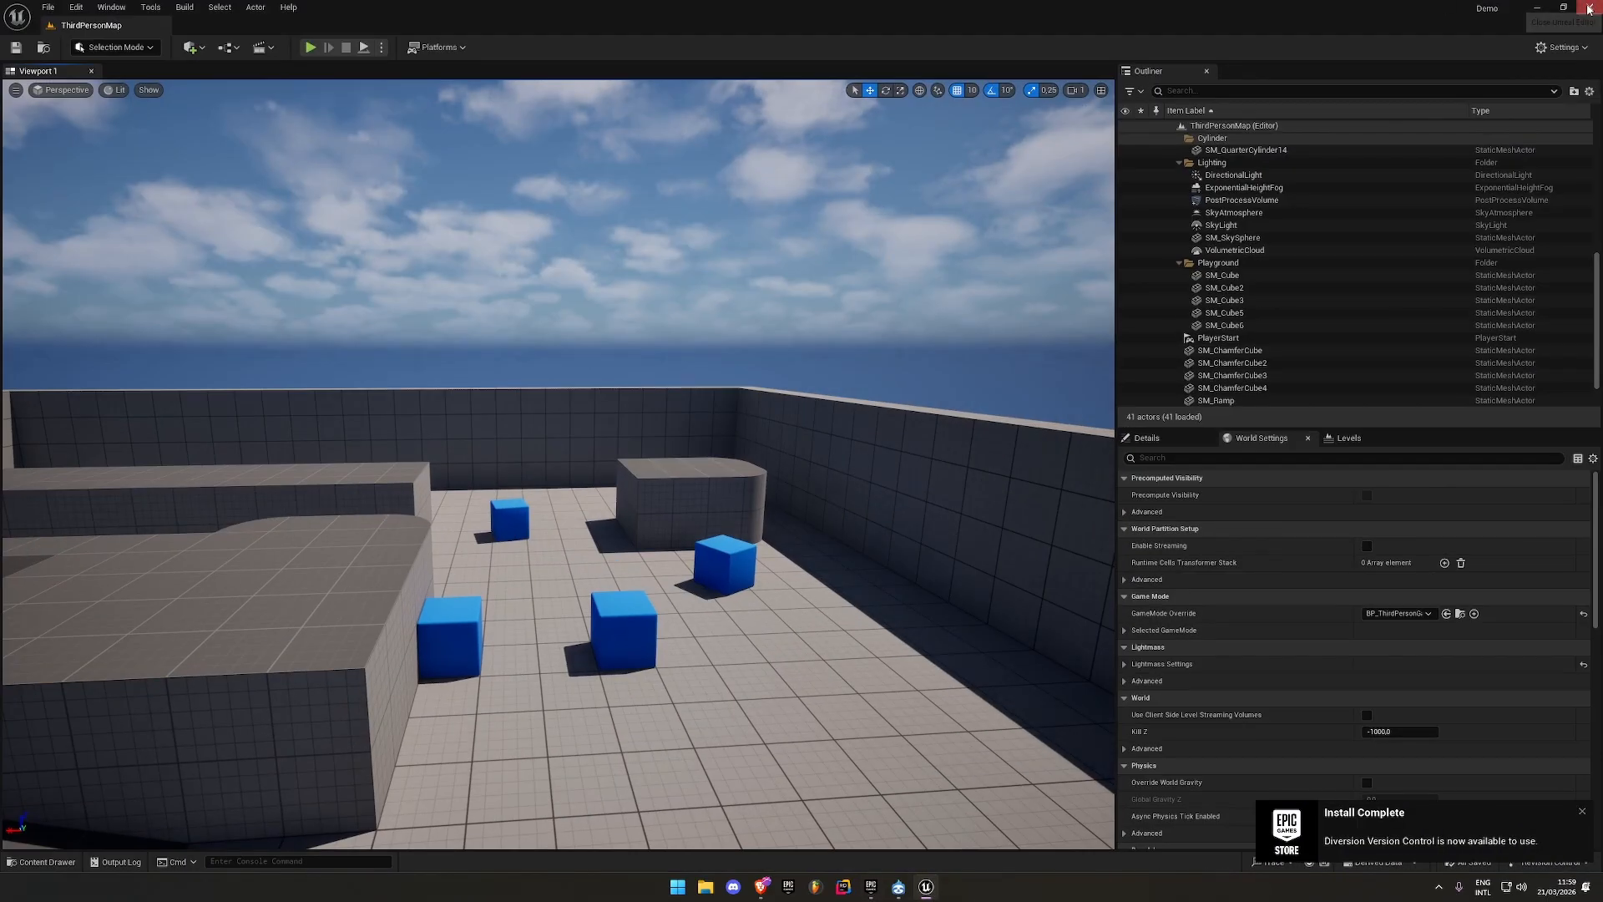
click(1590, 8)
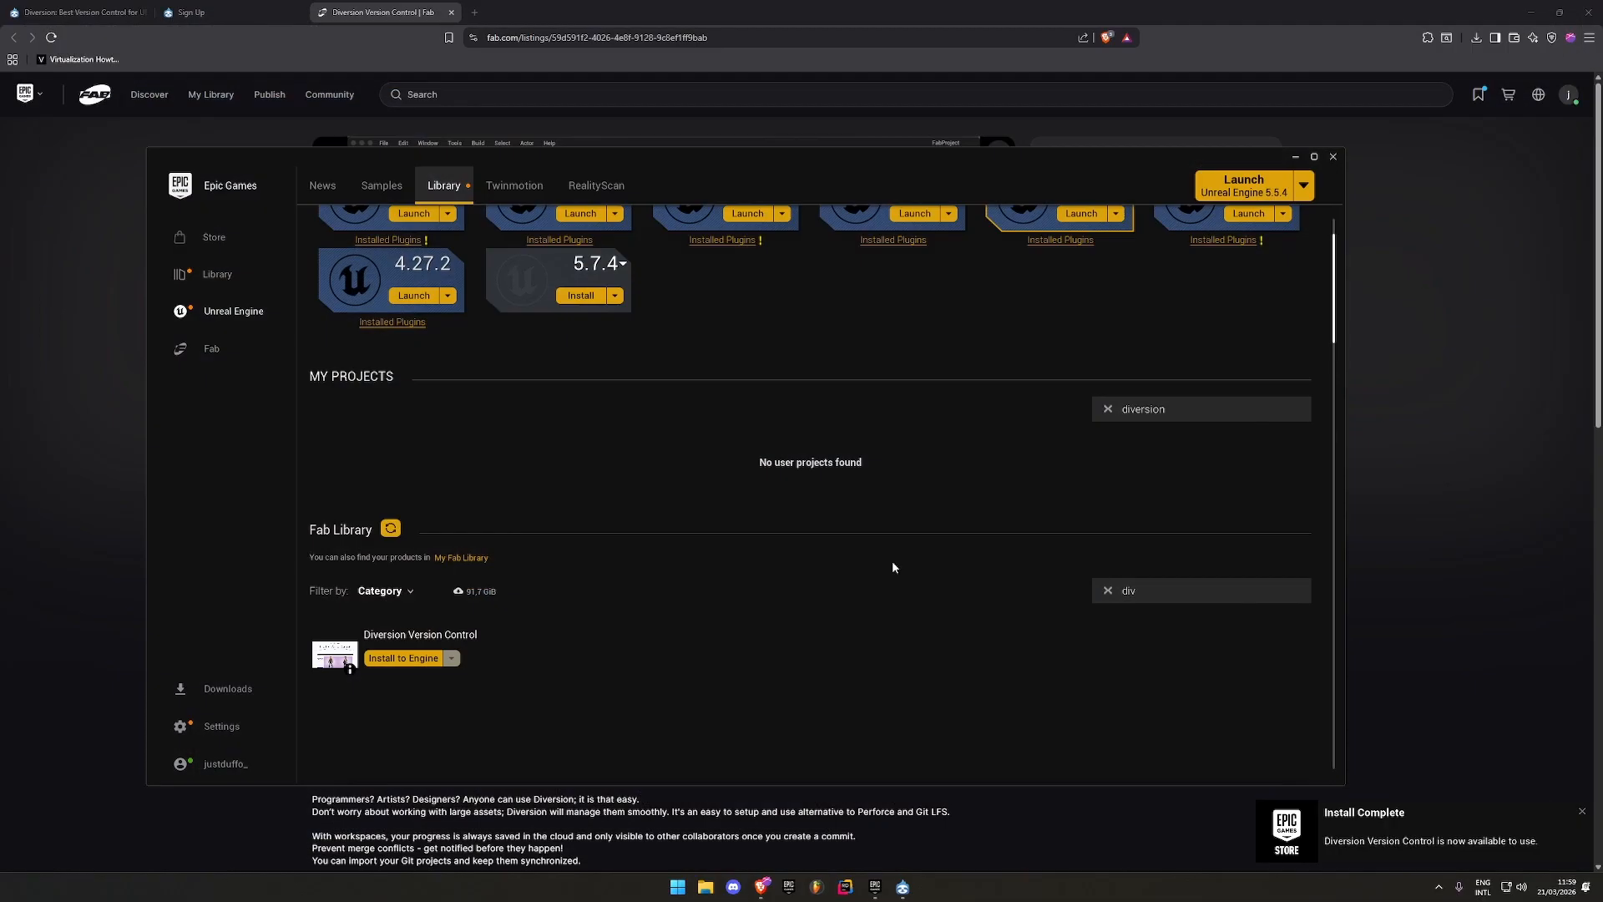
Filter the launcher's projects by "demo", open the Demo project, and dismiss the install notification
double_click(1212, 399)
text(demo)
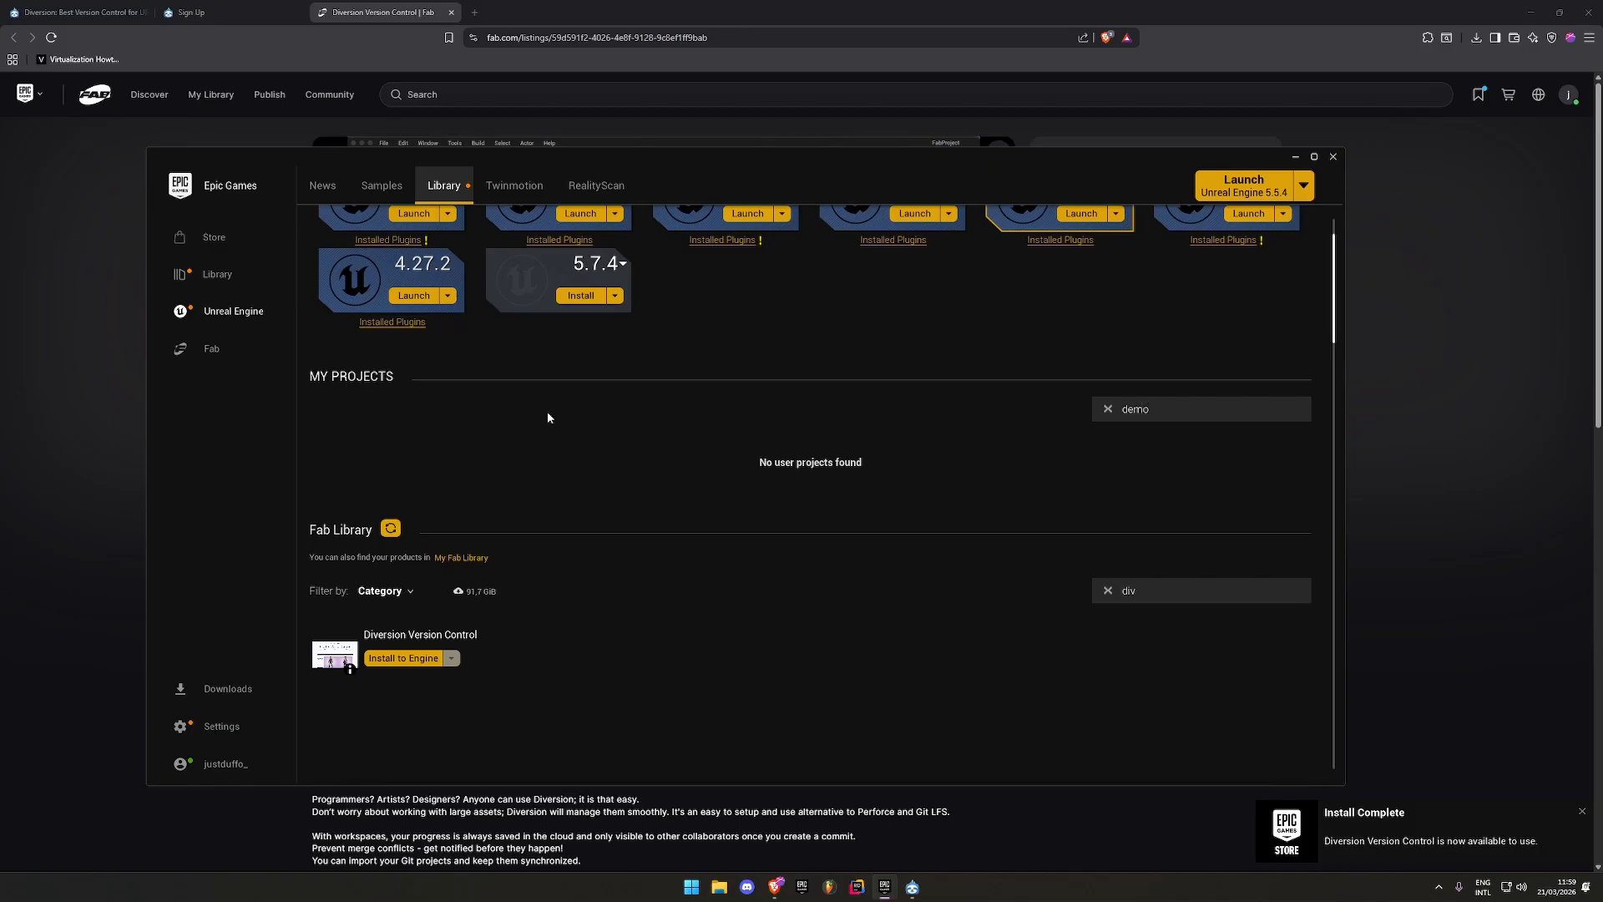
key(BackSpace)
text(o)
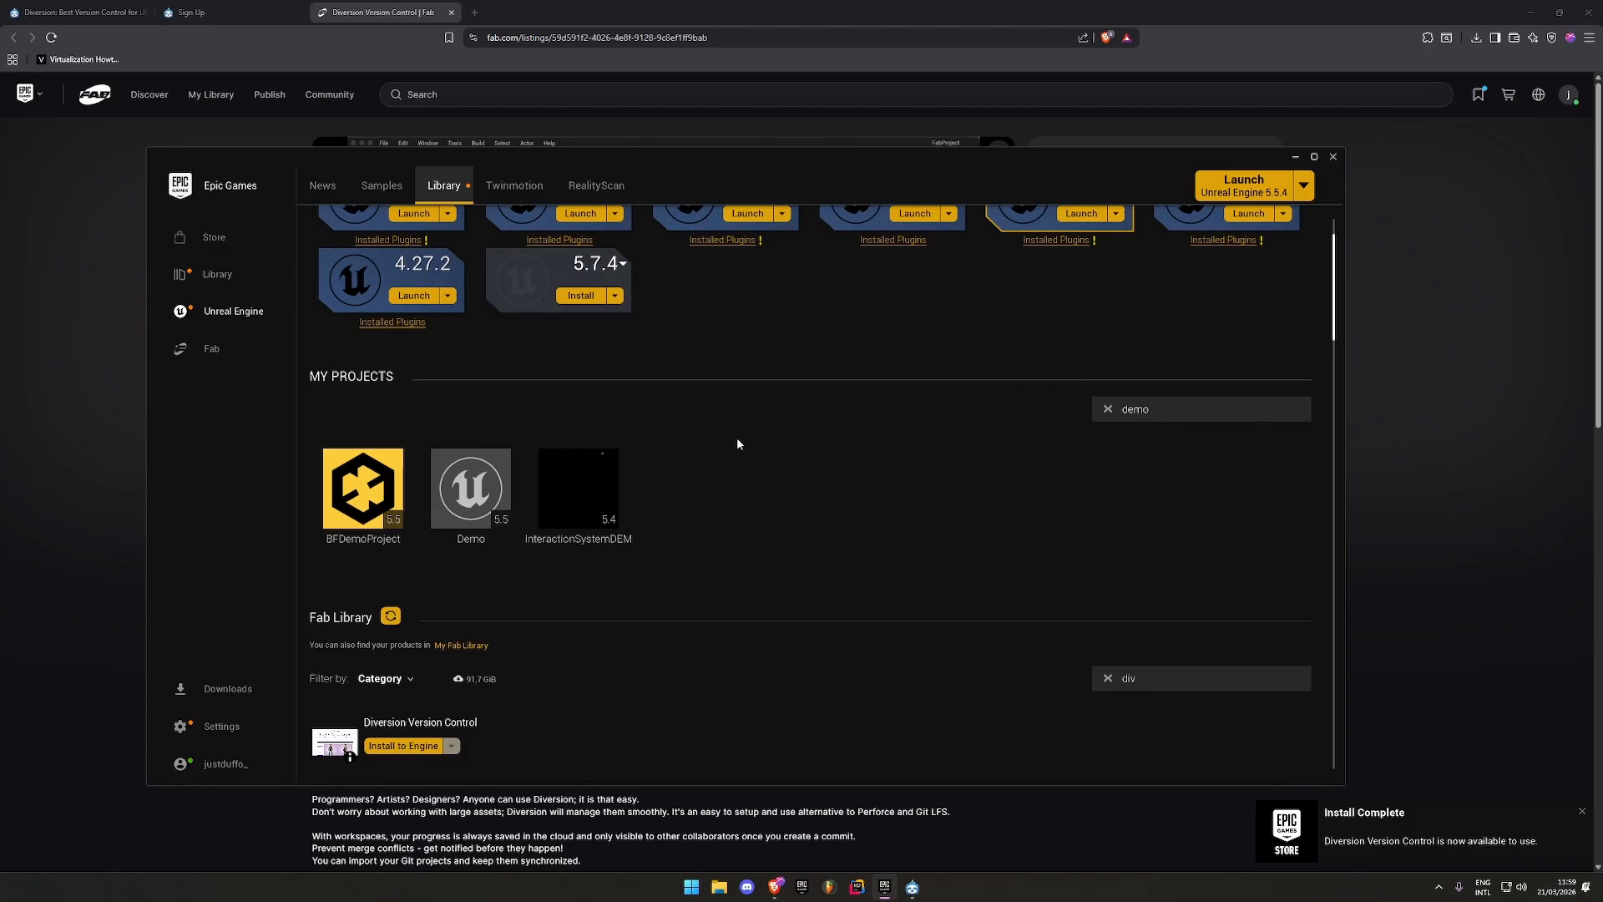
double_click(473, 479)
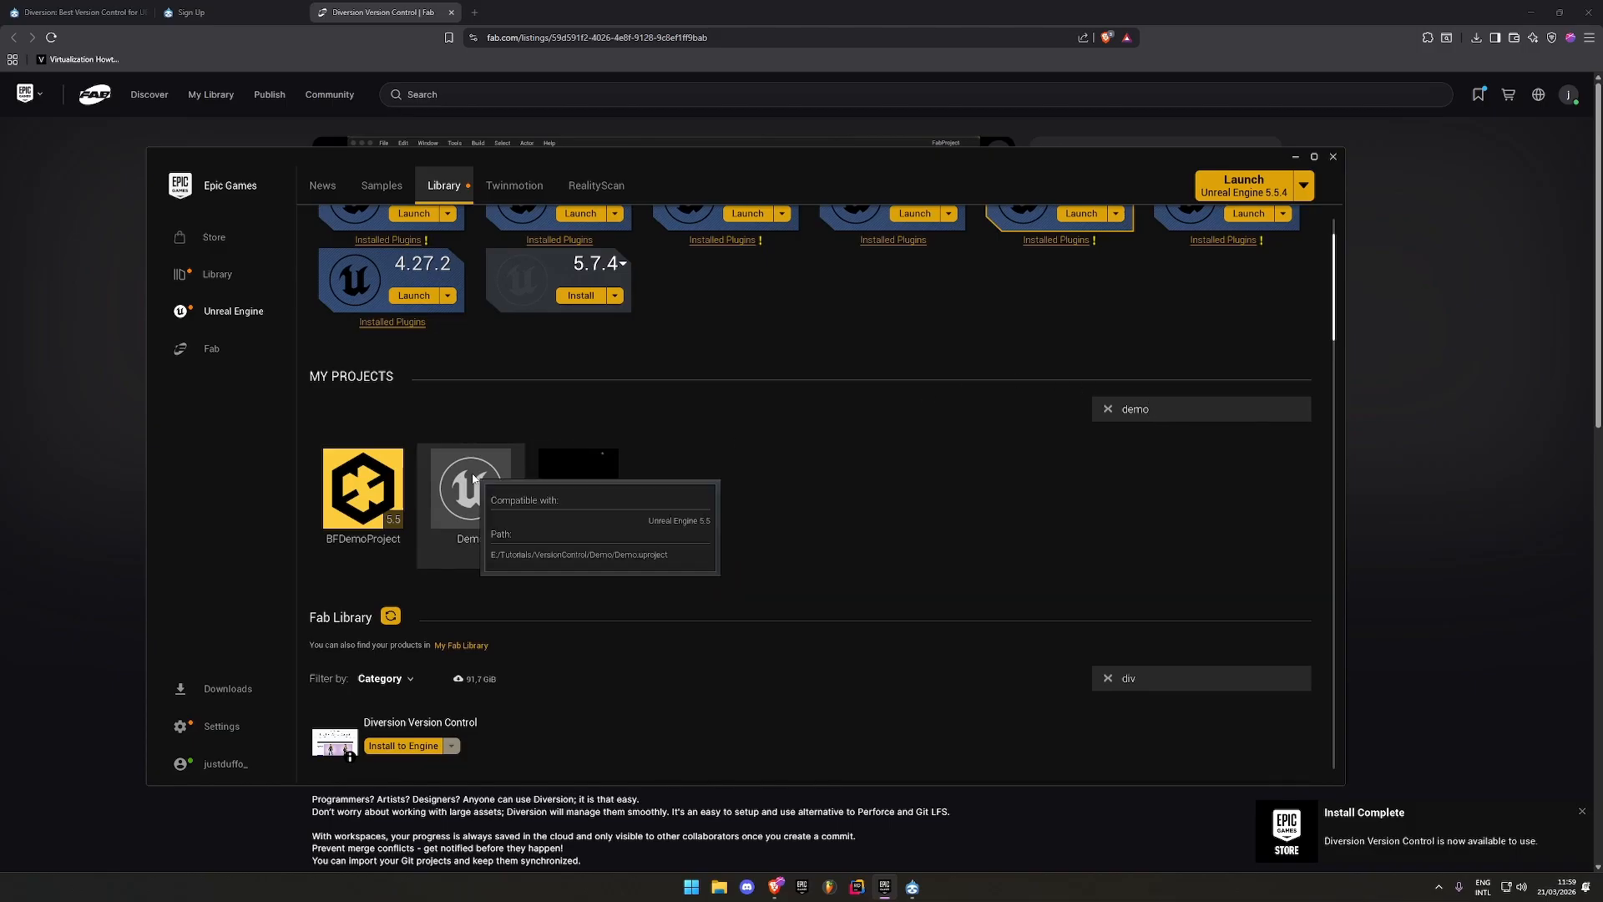
double_click(473, 479)
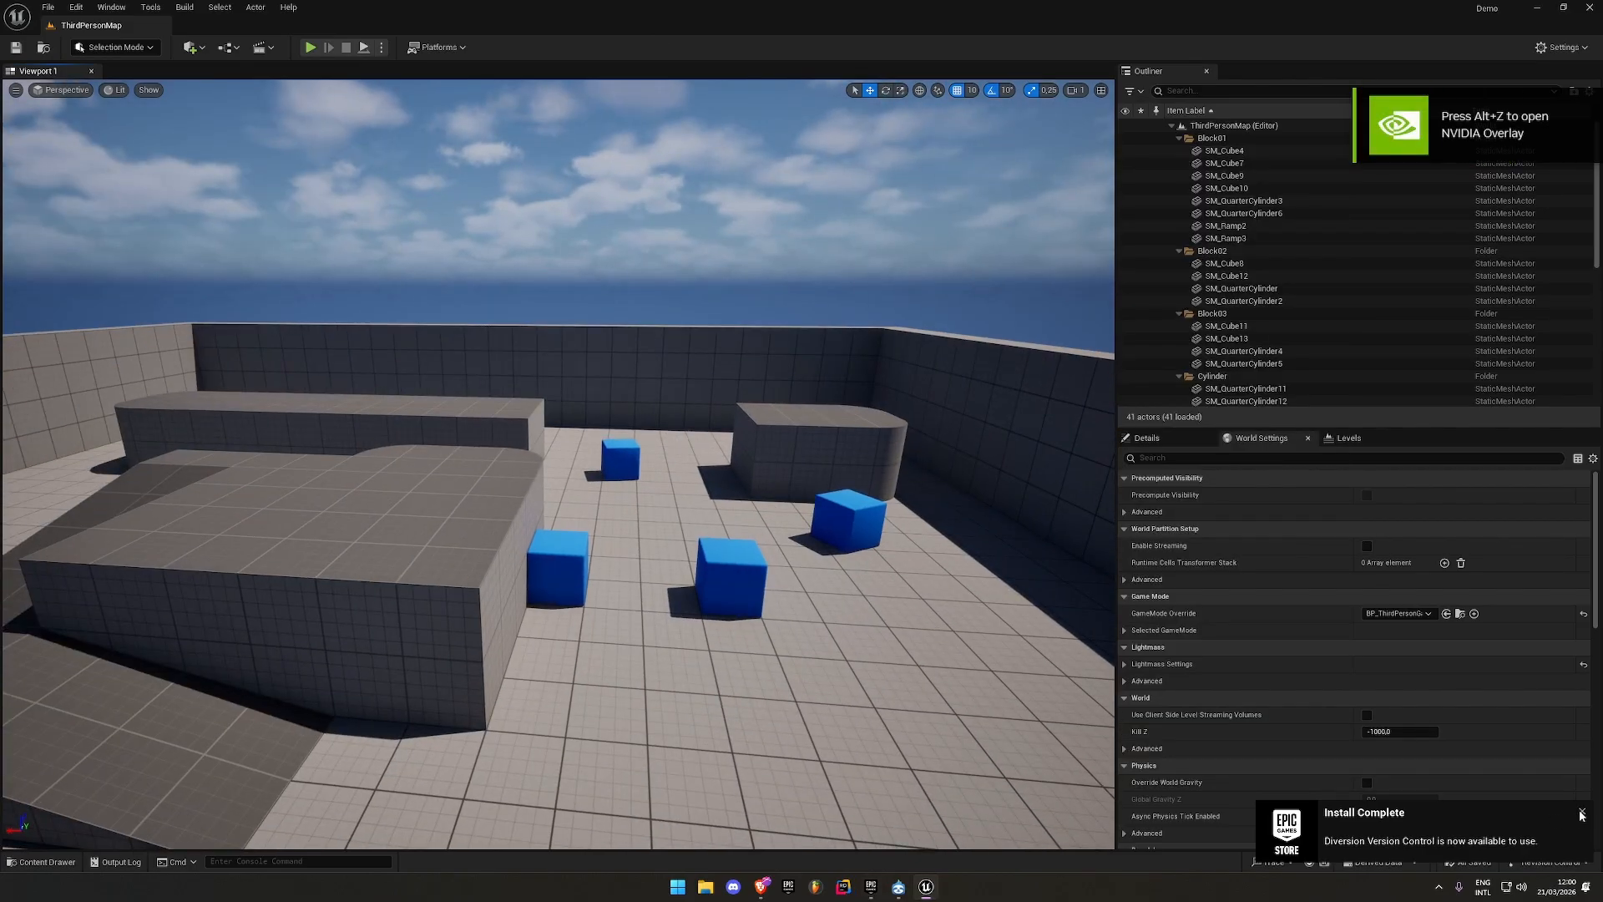
click(1581, 814)
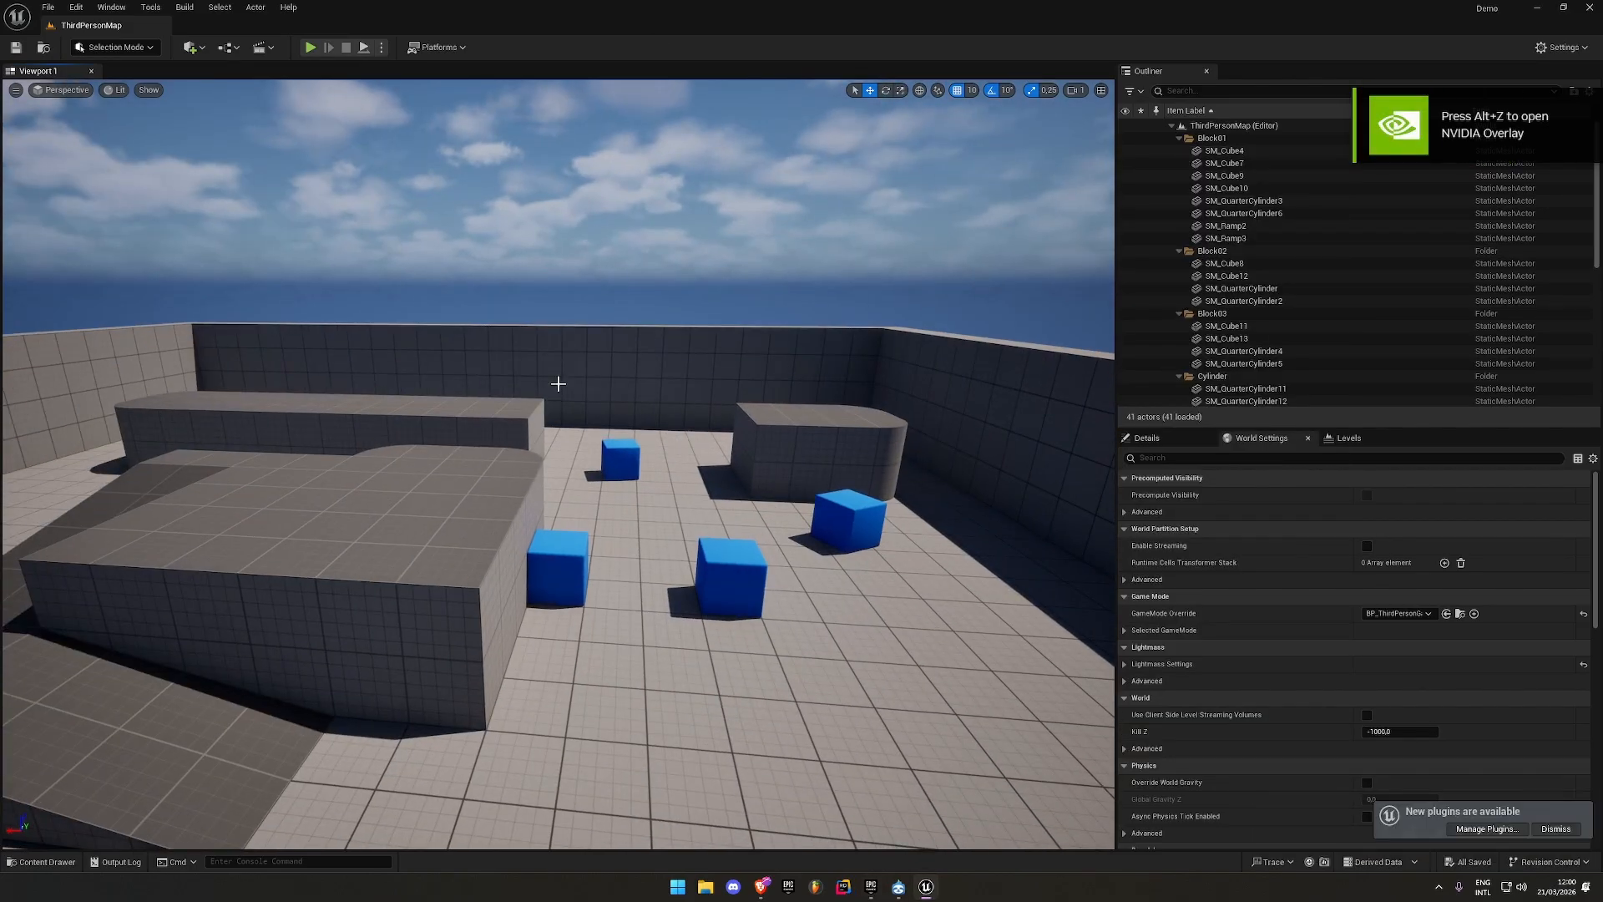
Enable the installed Diversion Version Control plugin for the project, restart the editor, and close the plugin manager
click(76, 7)
click(118, 218)
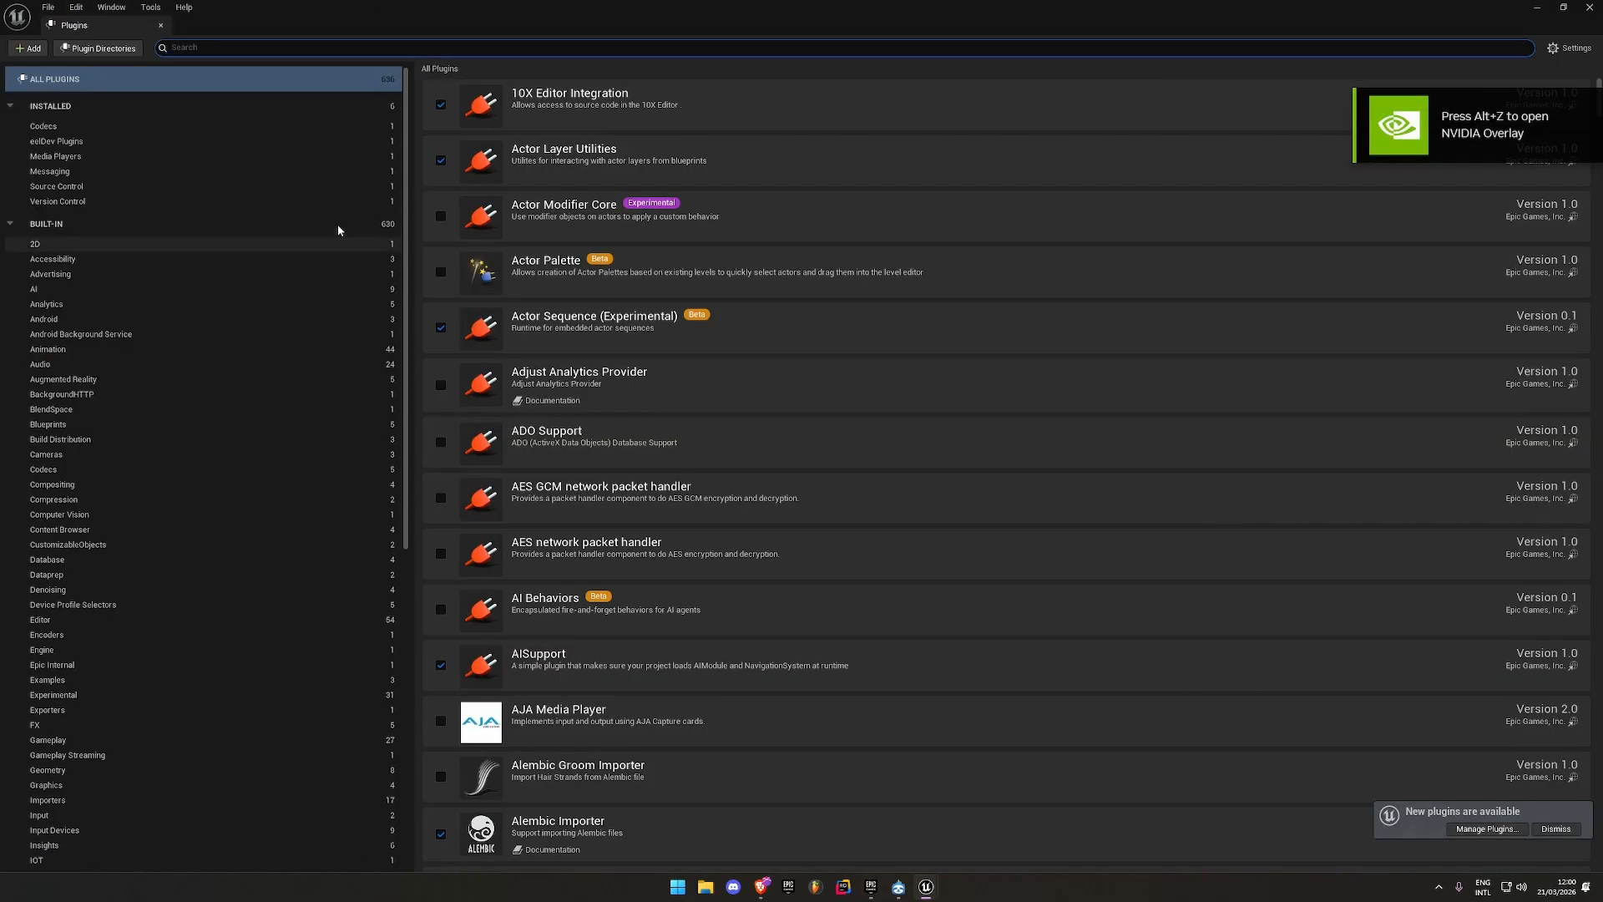
click(89, 106)
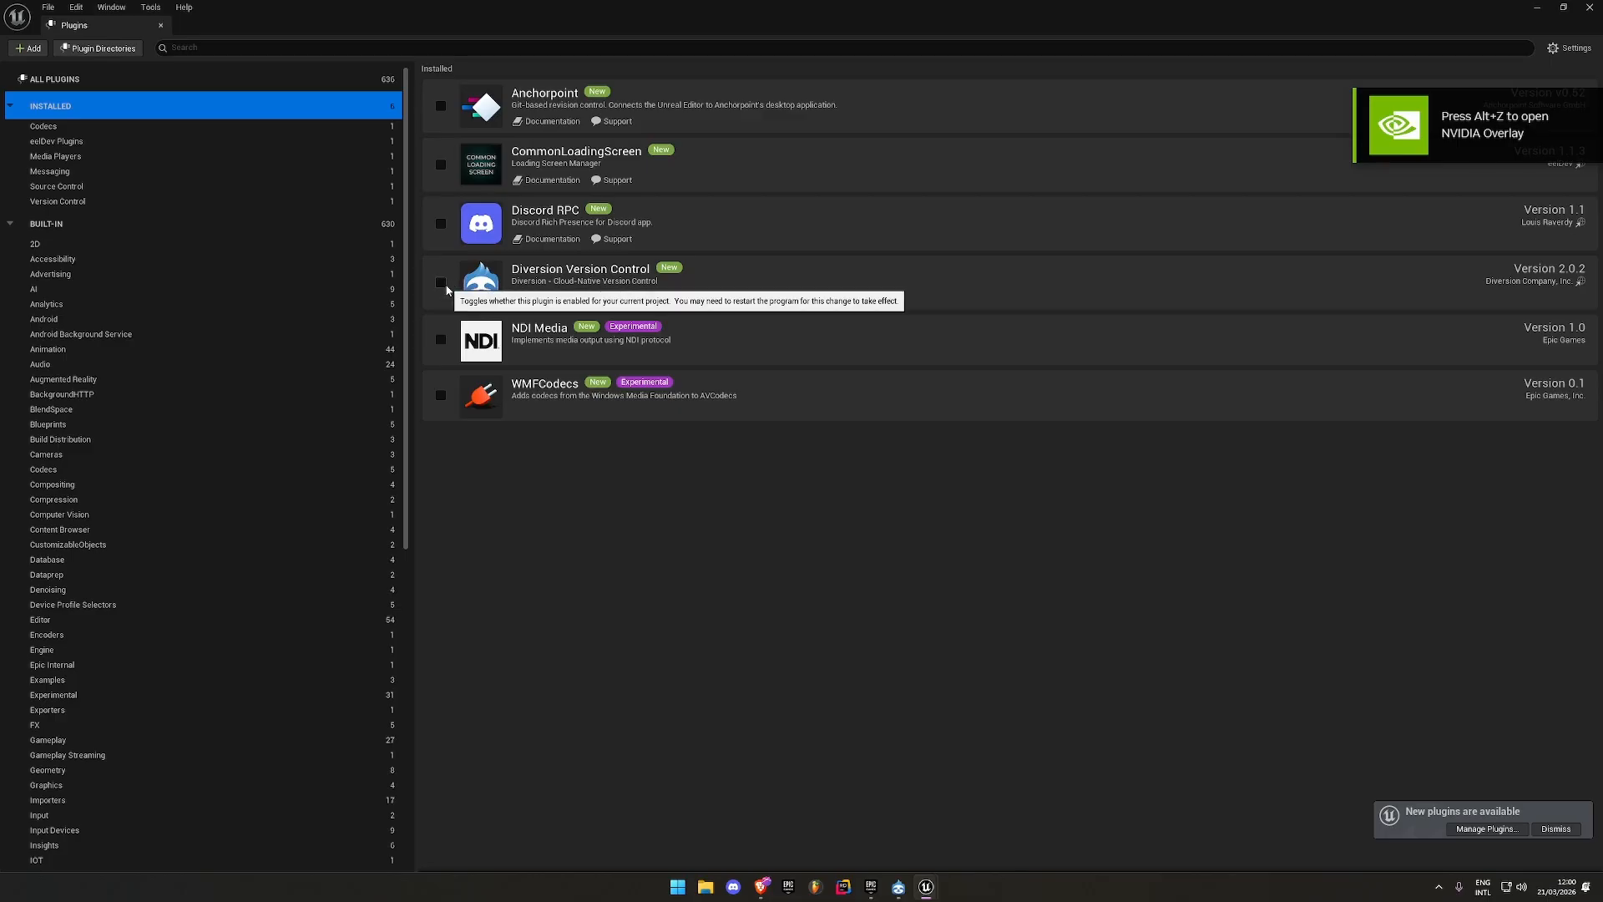
click(442, 284)
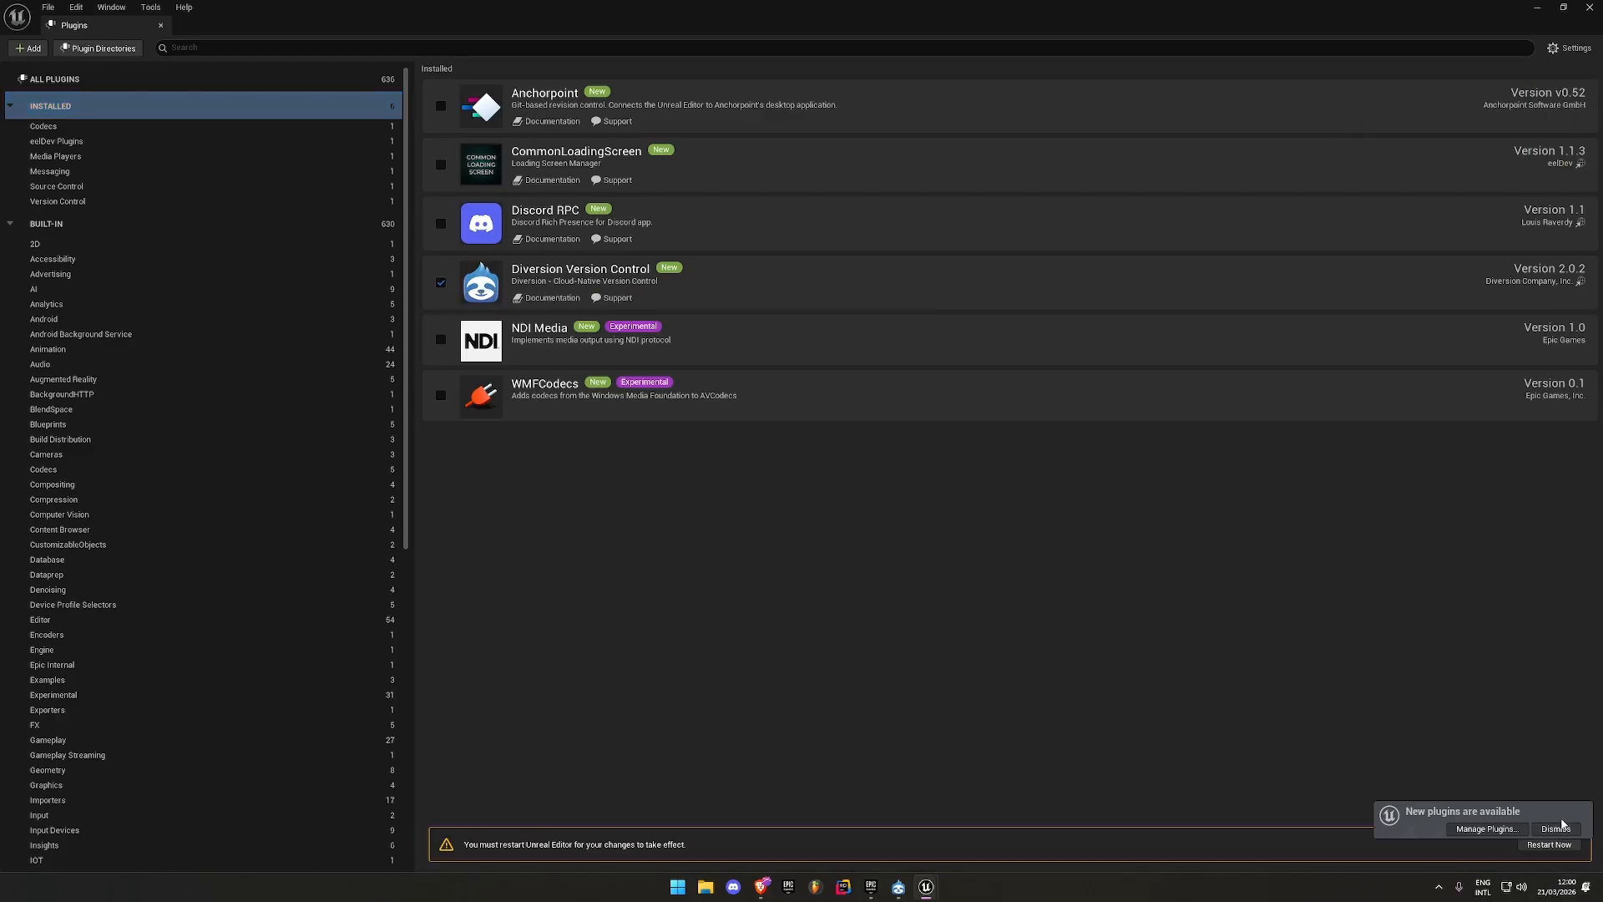
click(1562, 827)
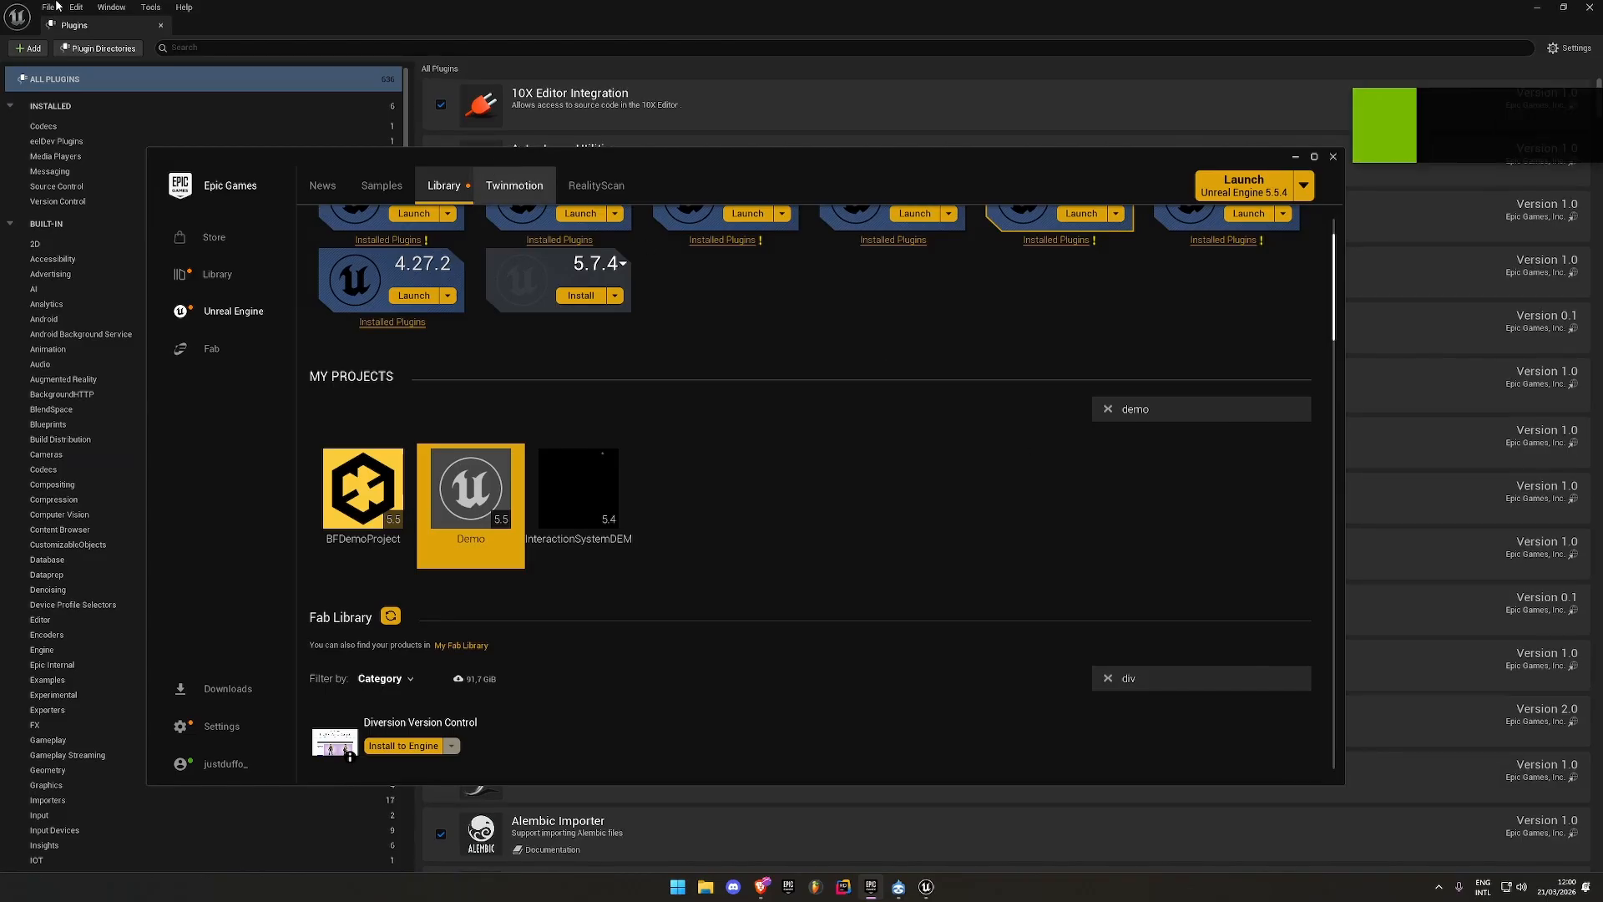
drag(159, 29, 166, 32)
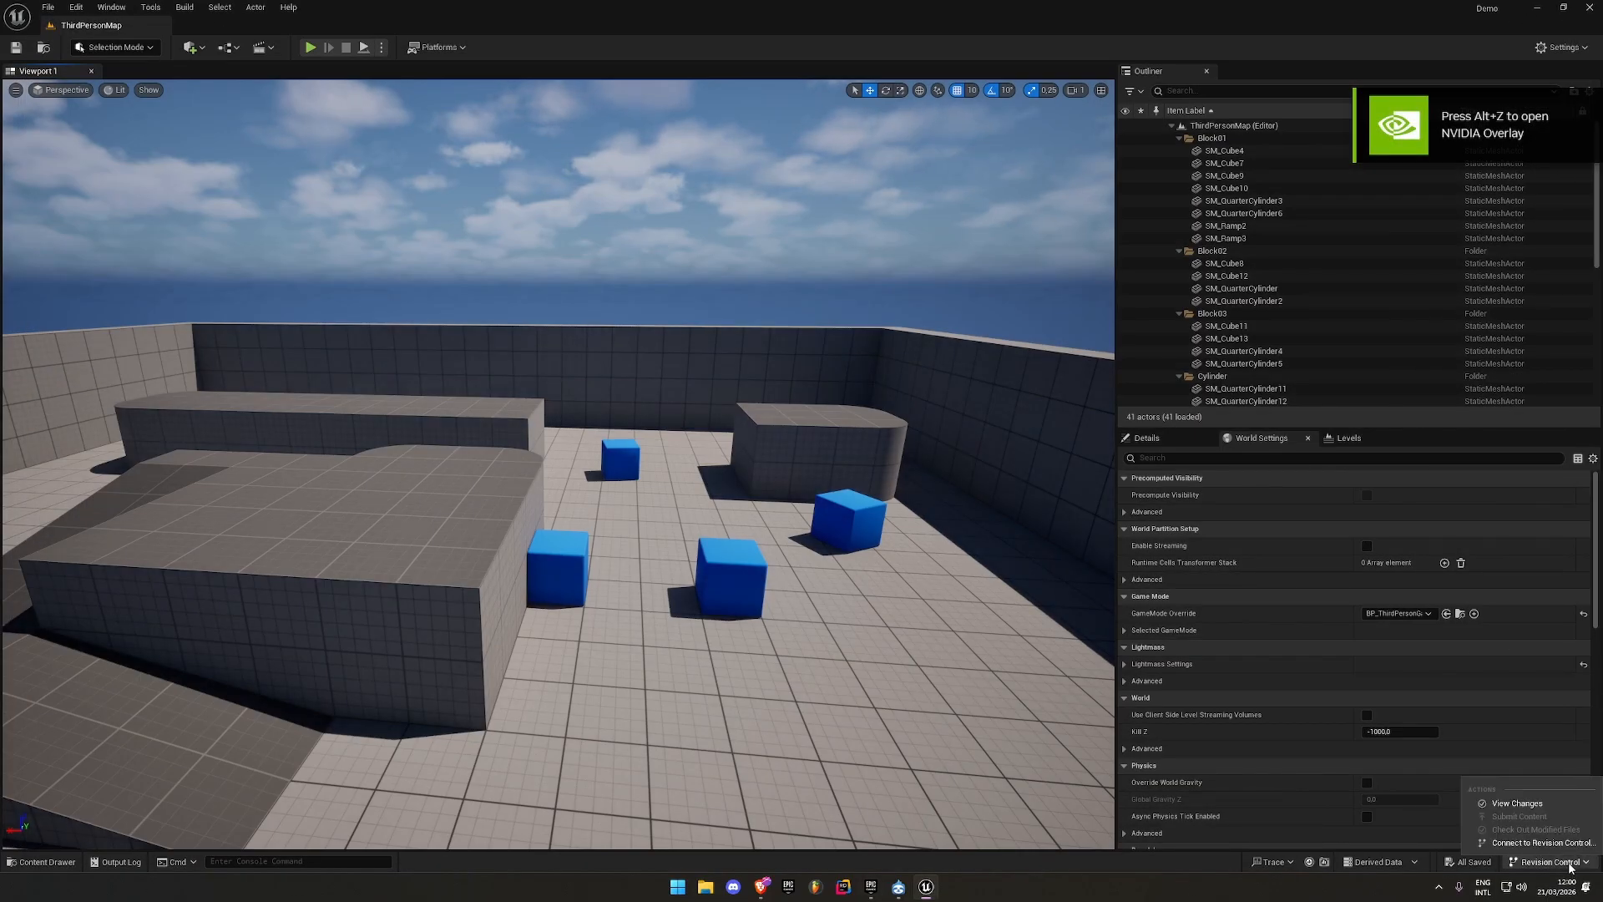
Connect the project to revision control with Diversion as the provider, keeping the E:/Tutorials/VersionControl/Demo repository root
click(1528, 848)
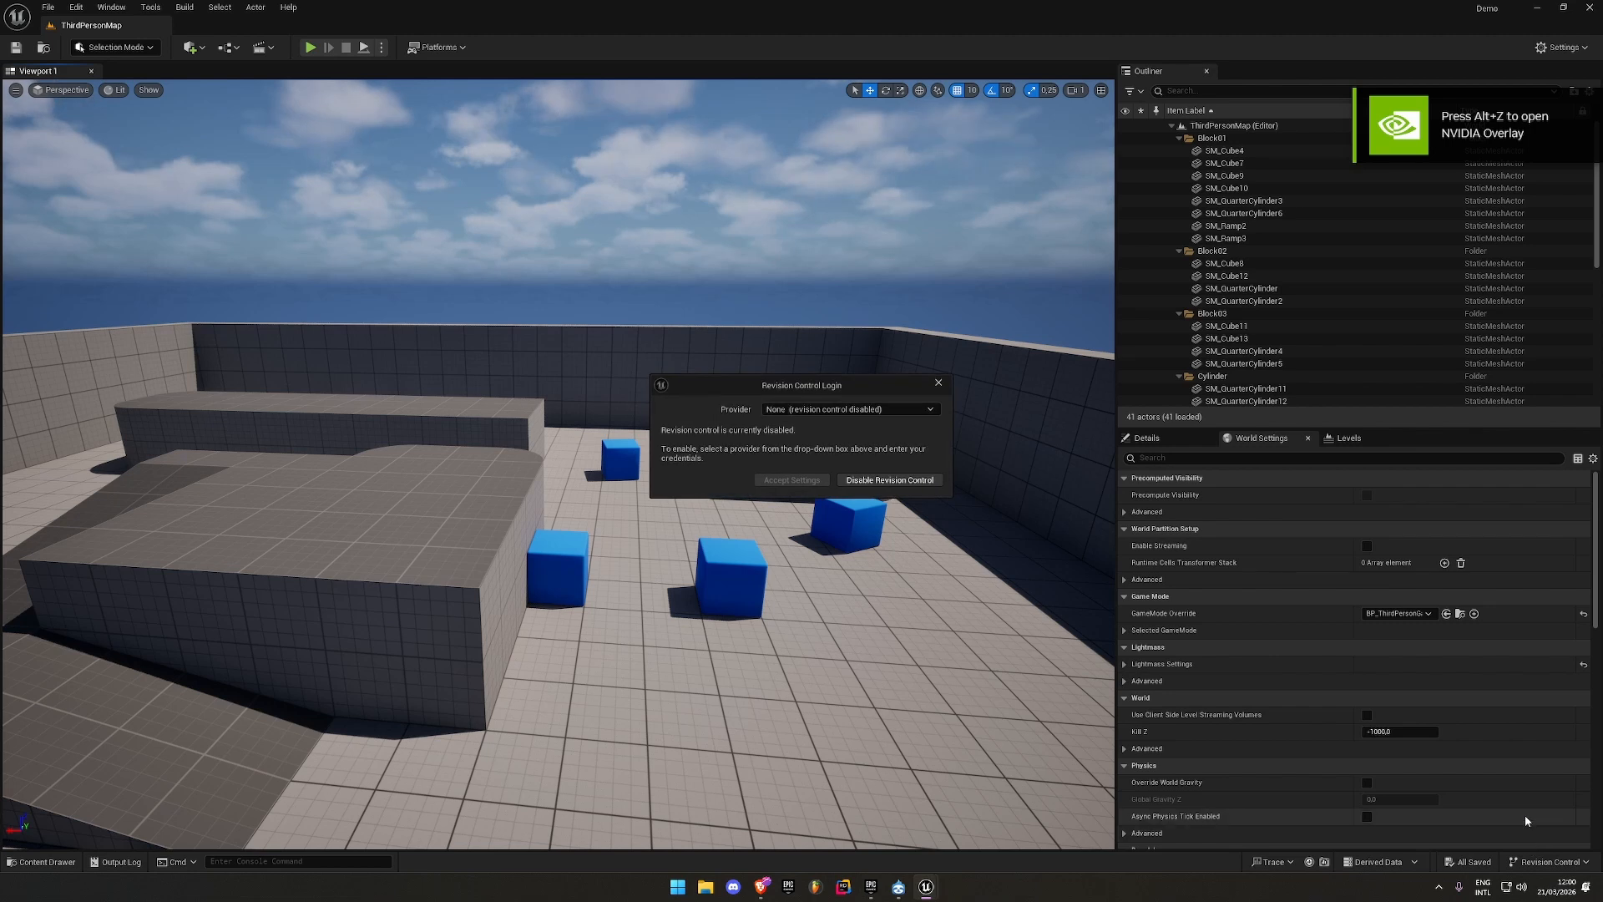
click(891, 408)
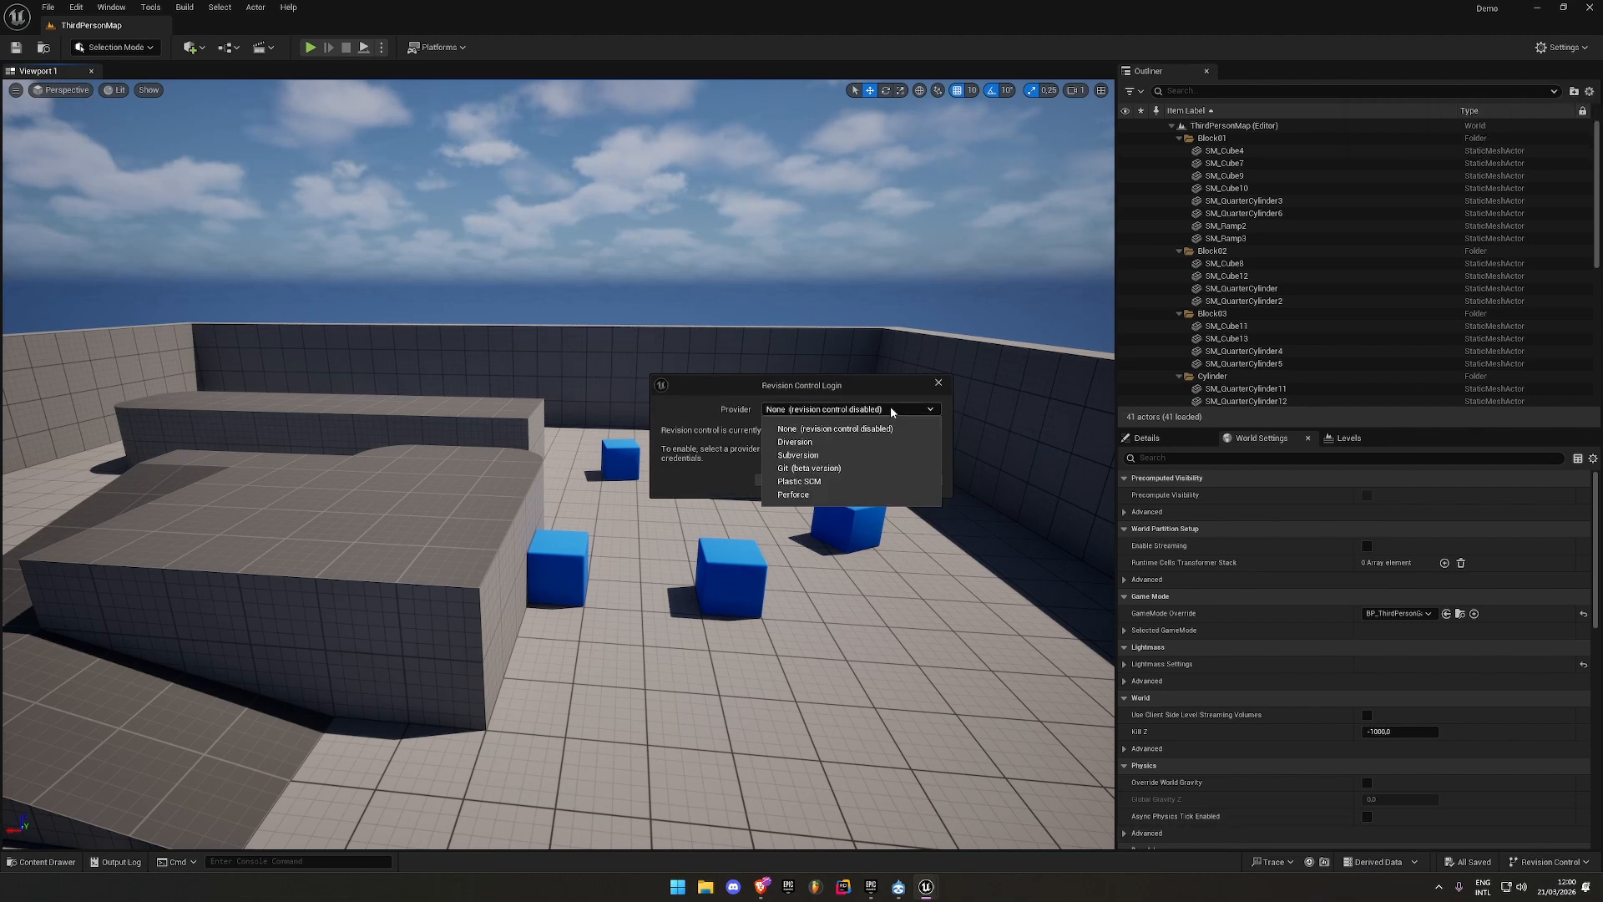
click(815, 443)
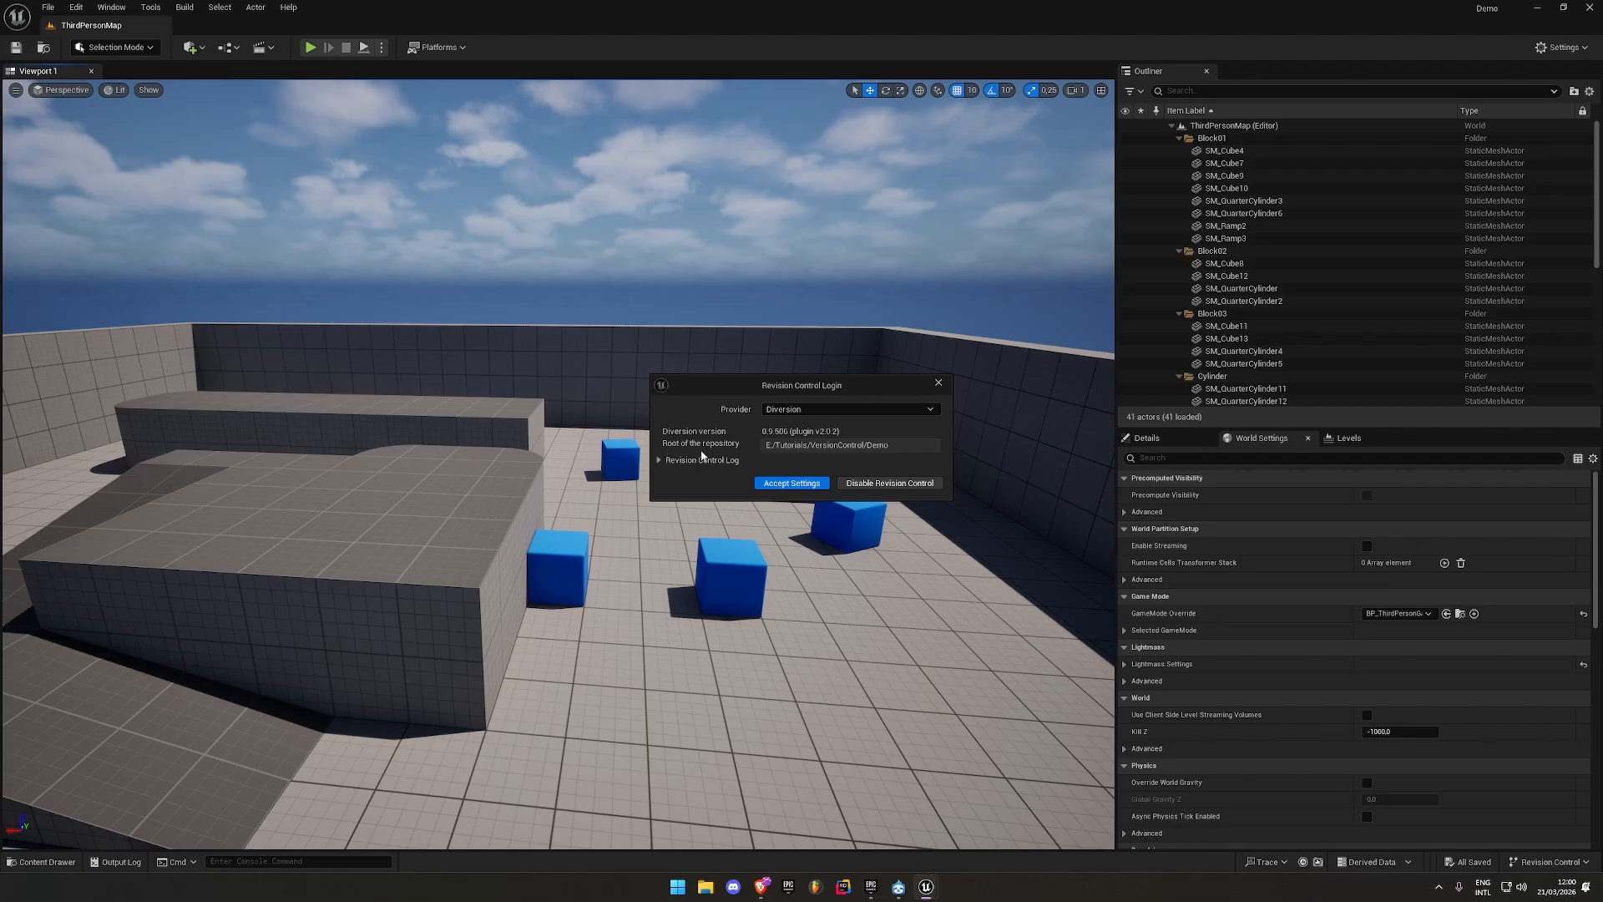
drag(892, 446, 765, 448)
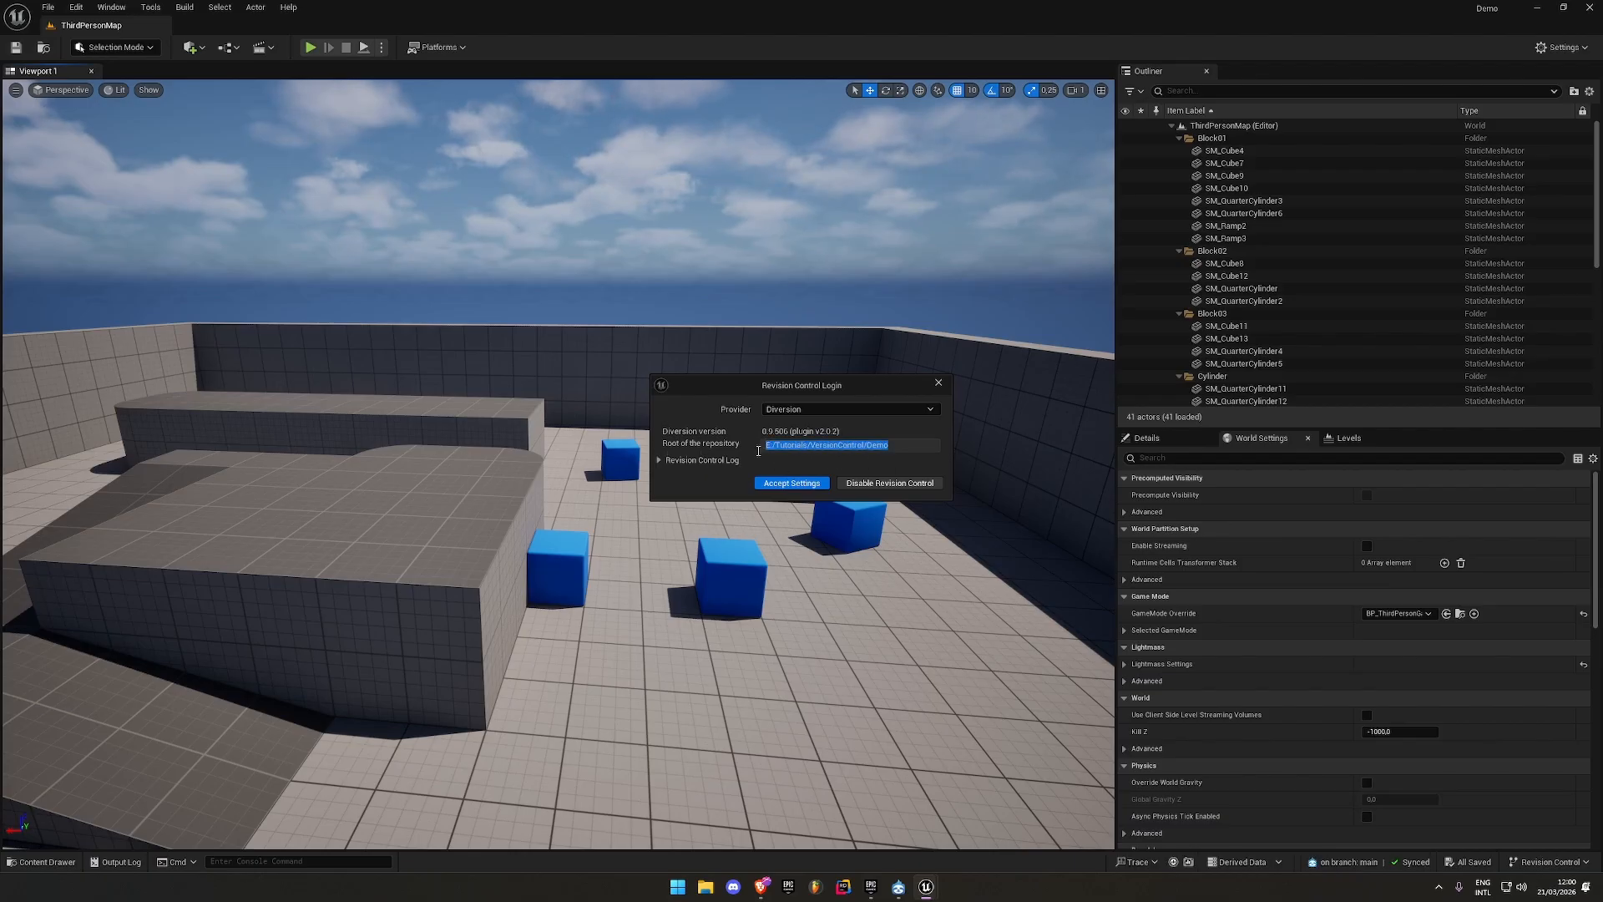
click(899, 450)
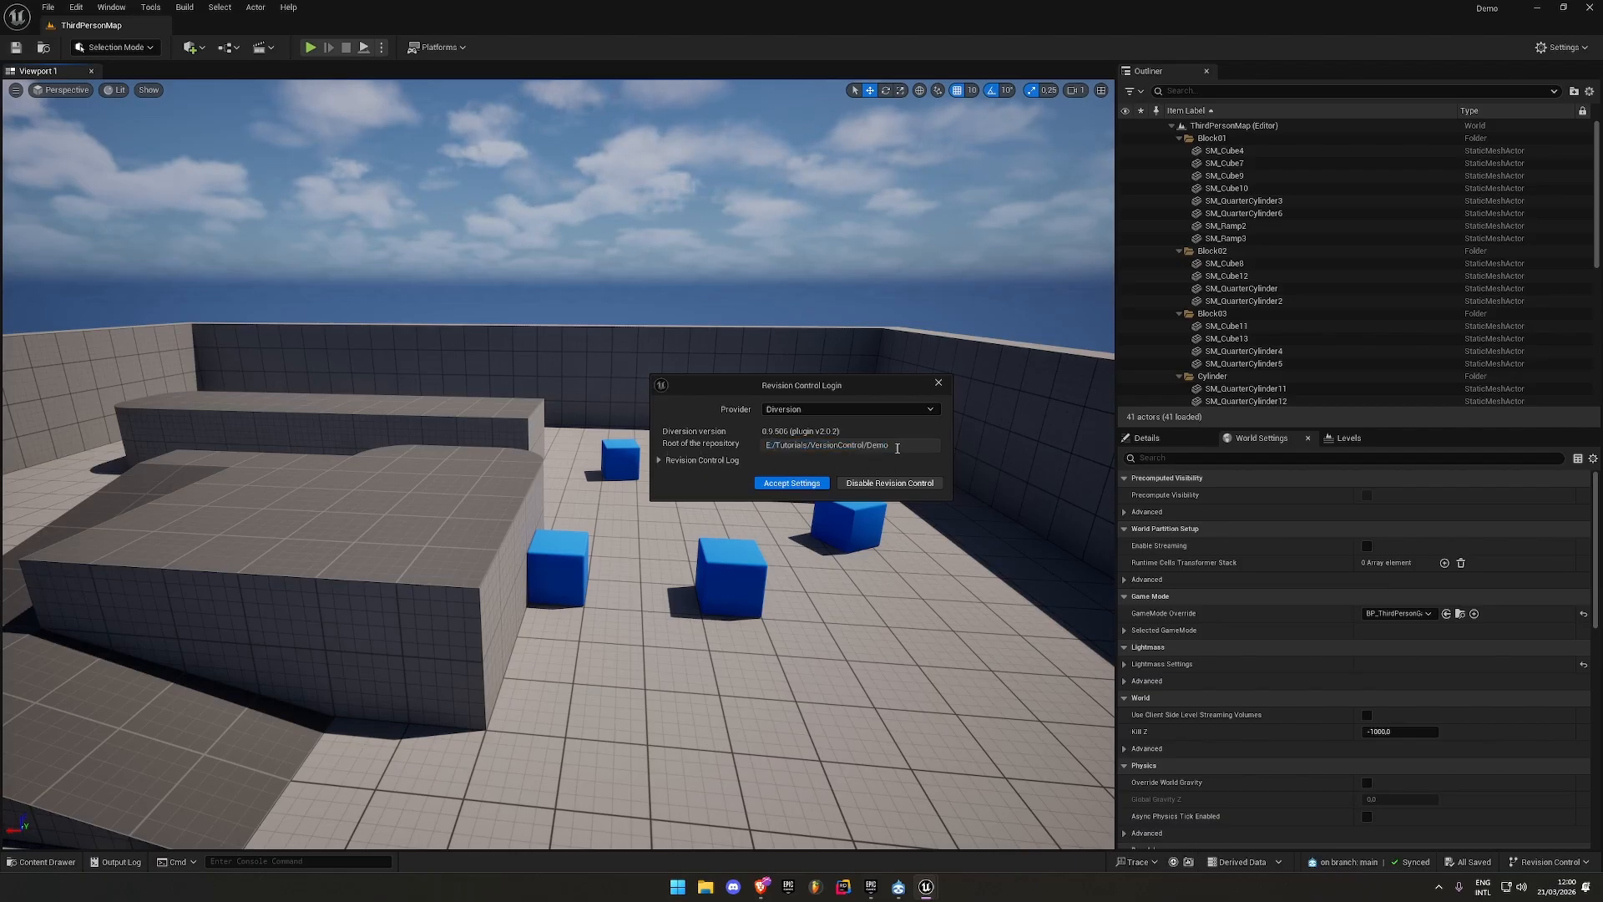
click(791, 484)
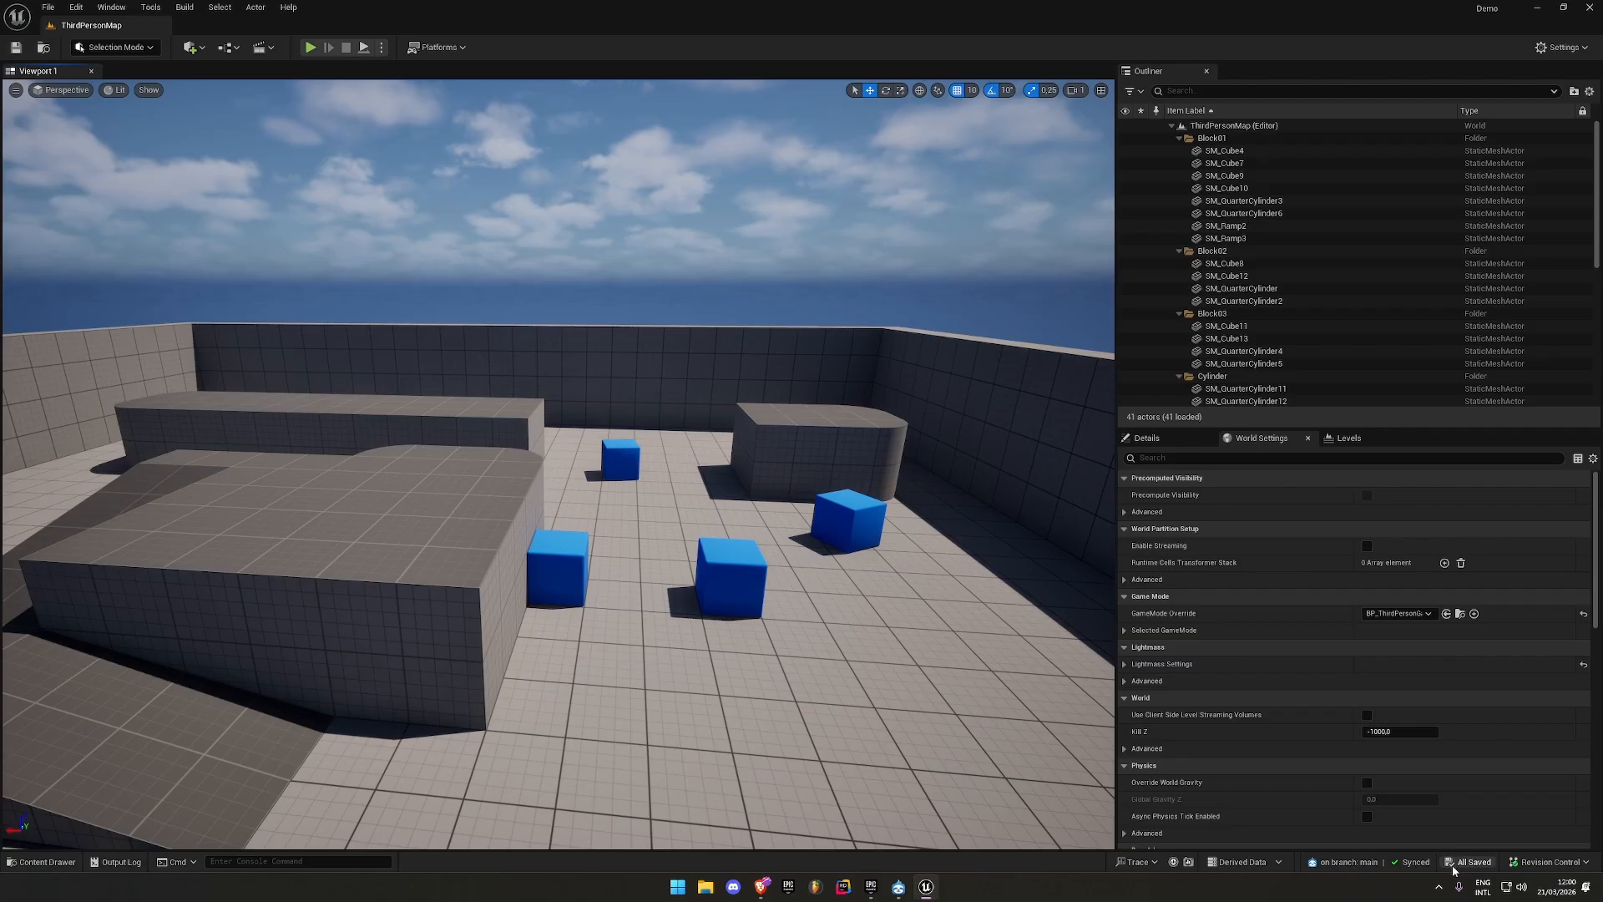
Create a Game Mode Base blueprint named BP_GM_Base in the Blueprints/Core folder
key(ctrl+space)
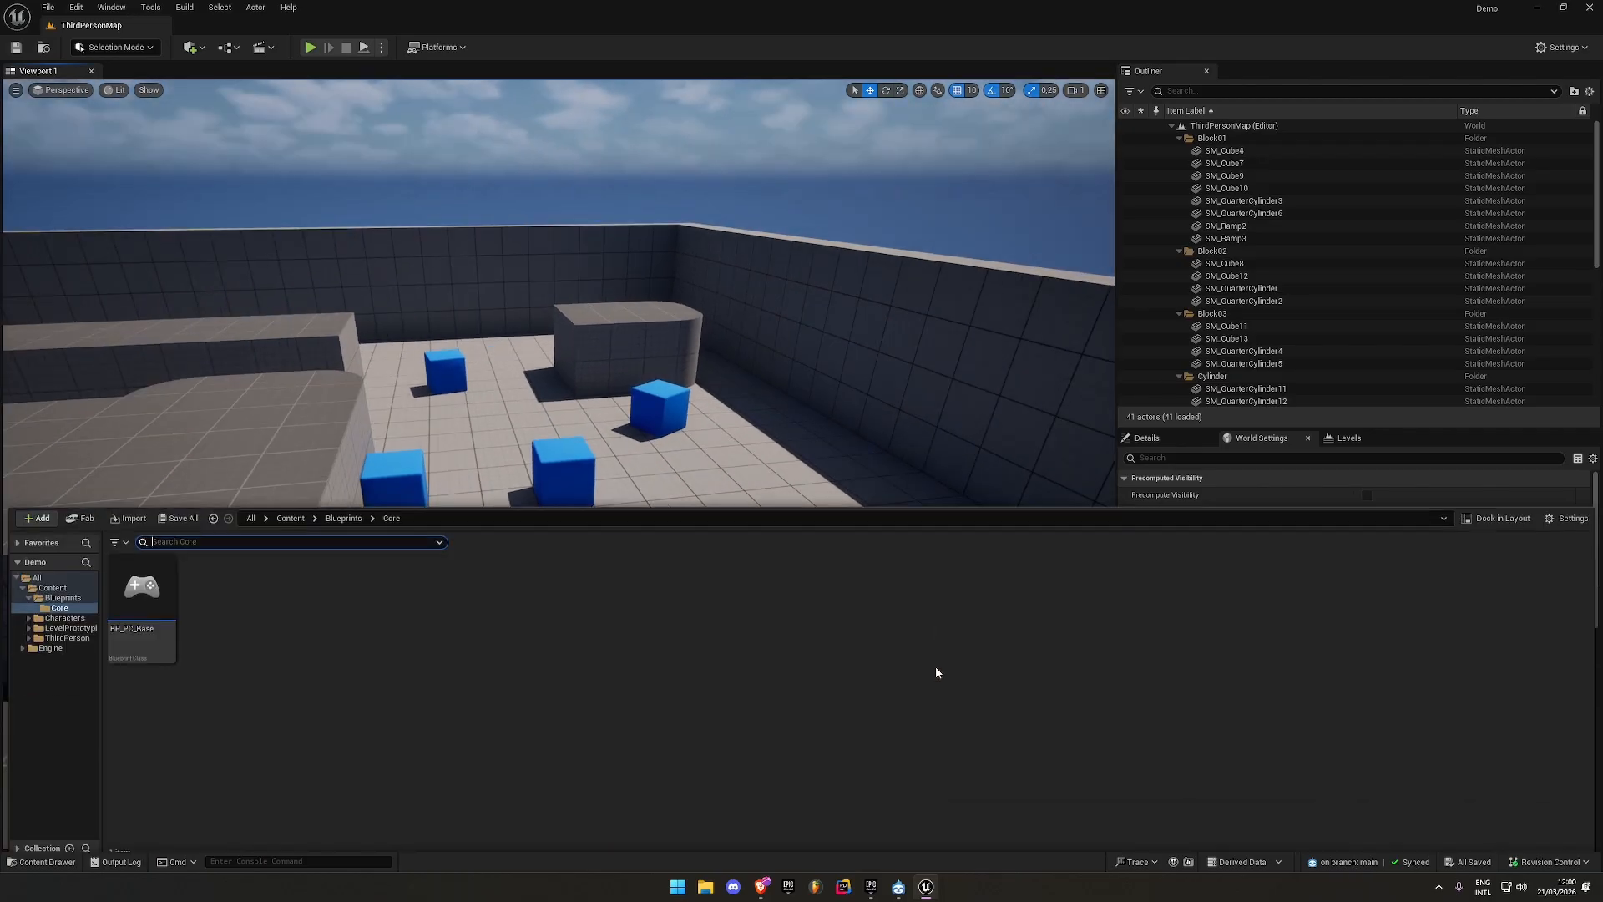
right_click(545, 712)
click(618, 311)
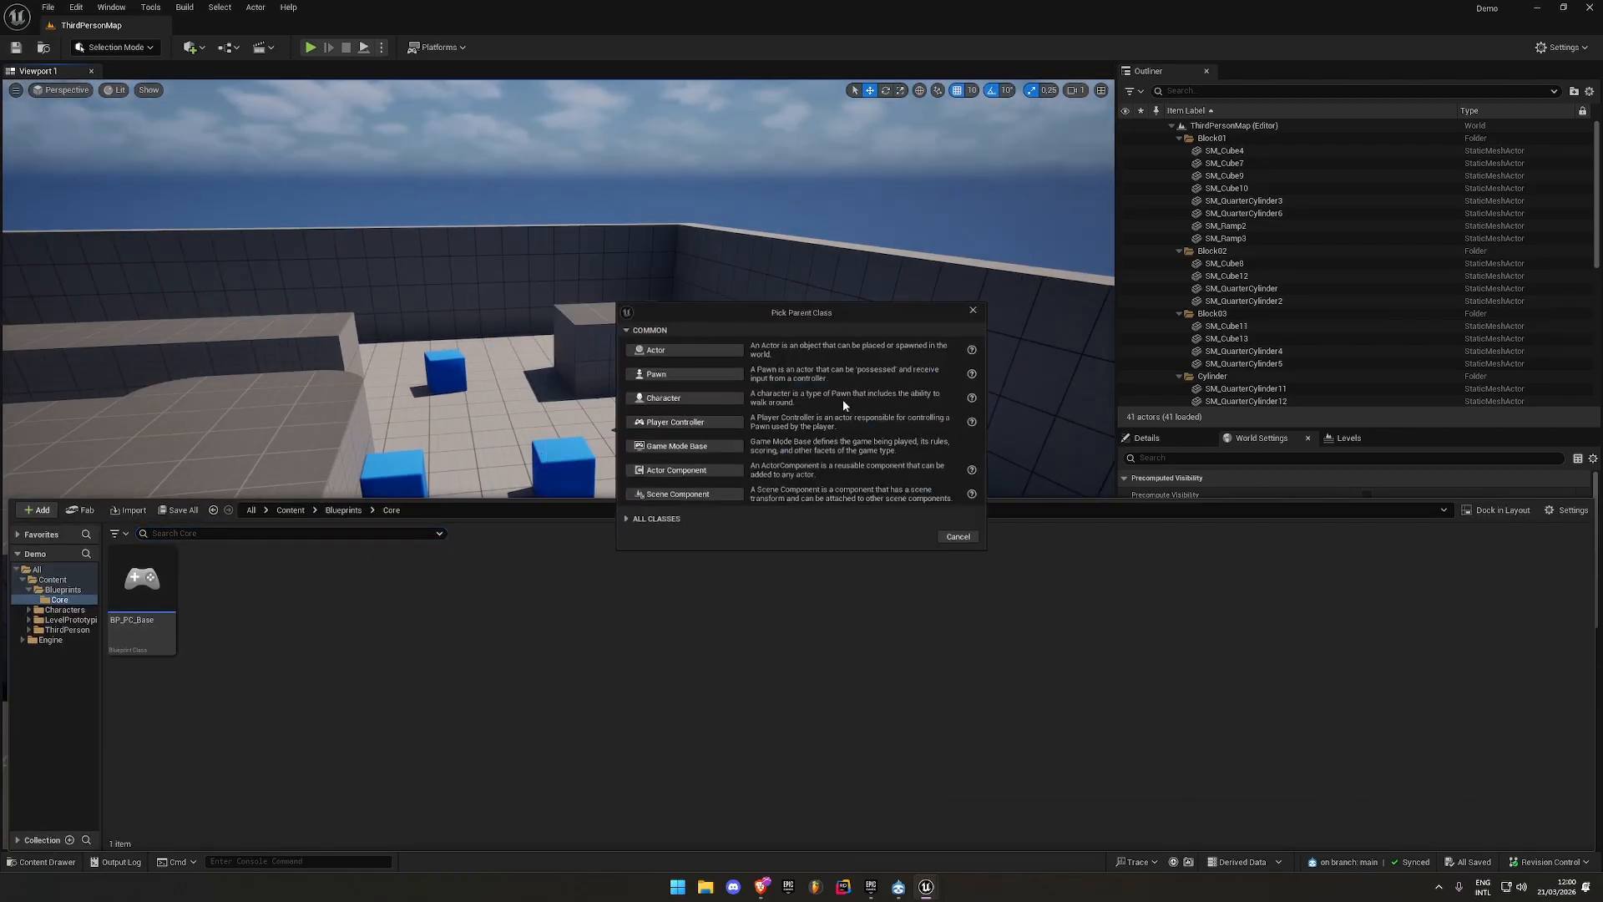
click(675, 450)
text(BP_)
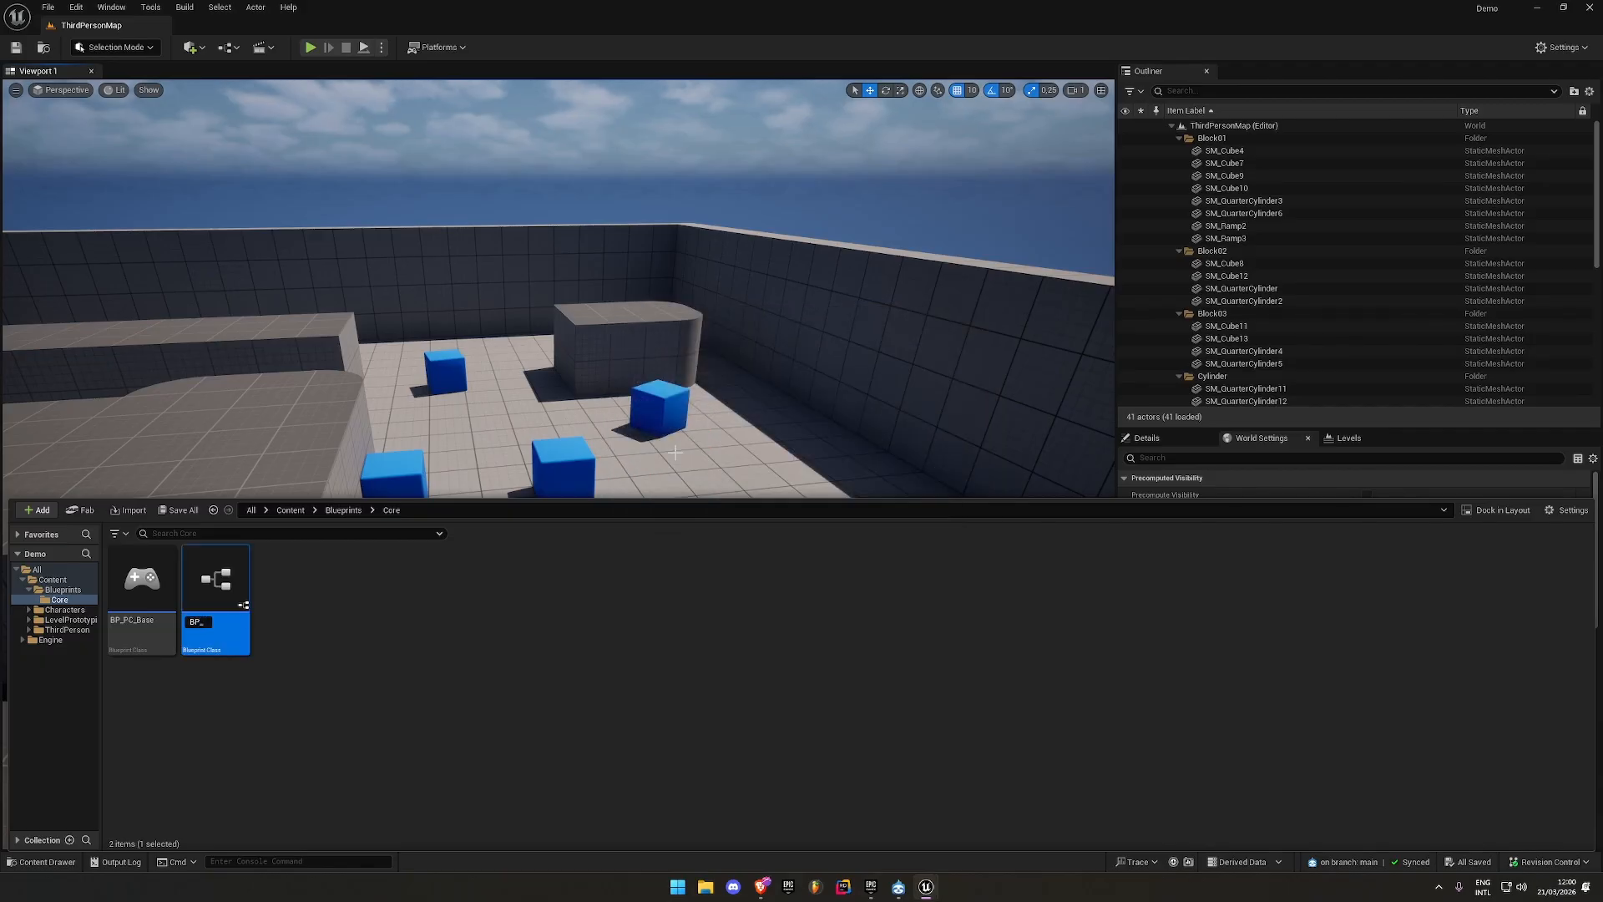
text(GM_Base)
key(Return)
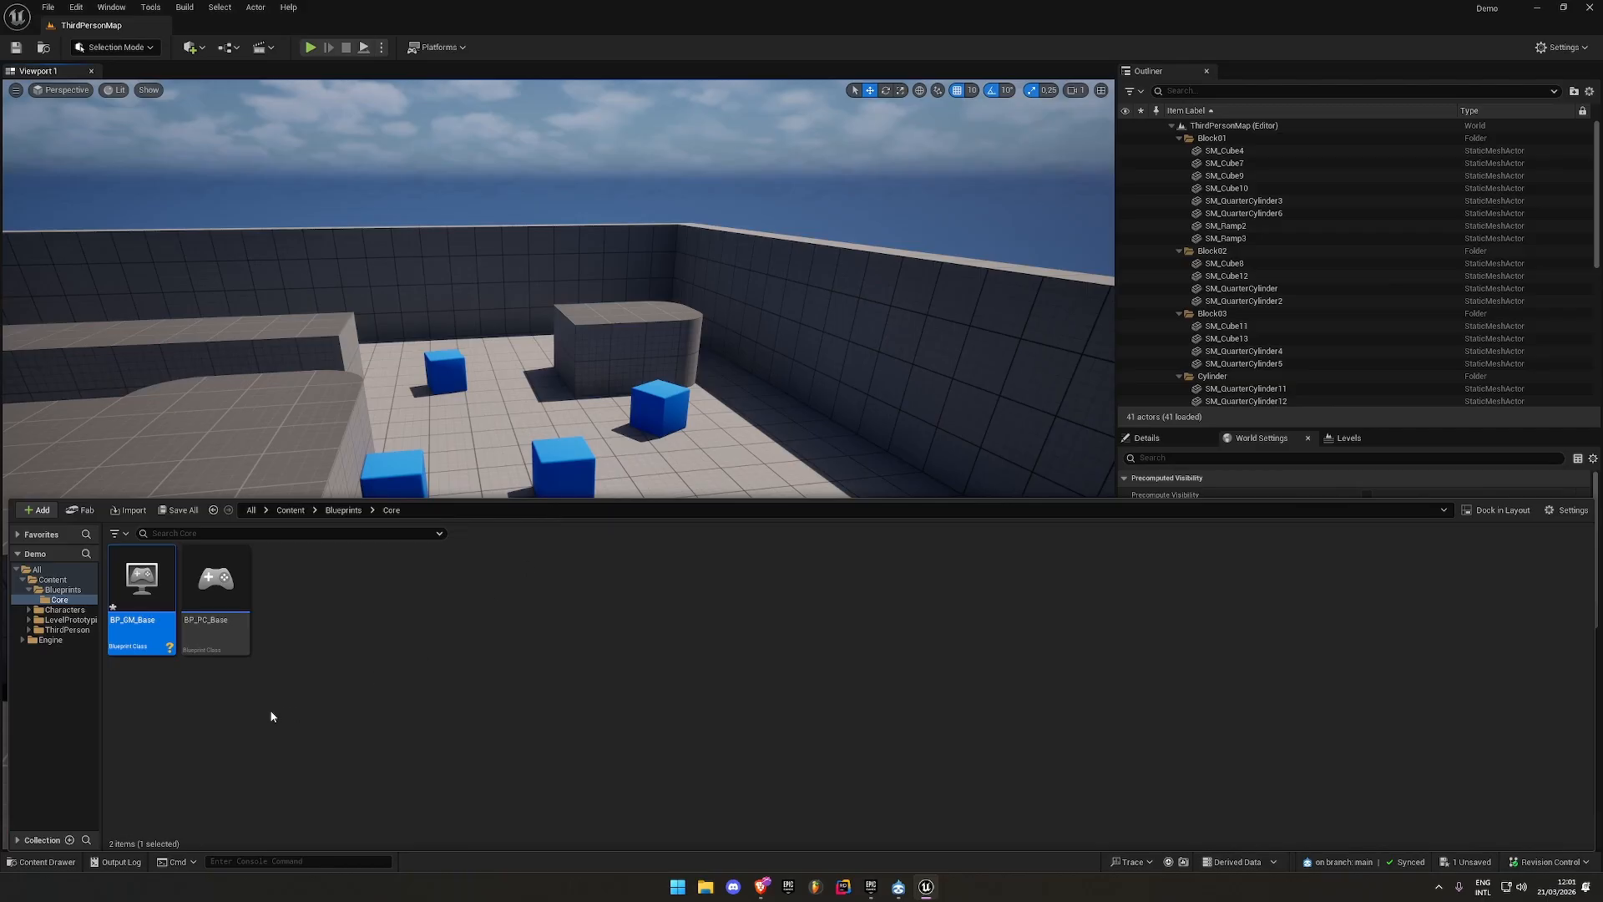
click(211, 632)
click(161, 641)
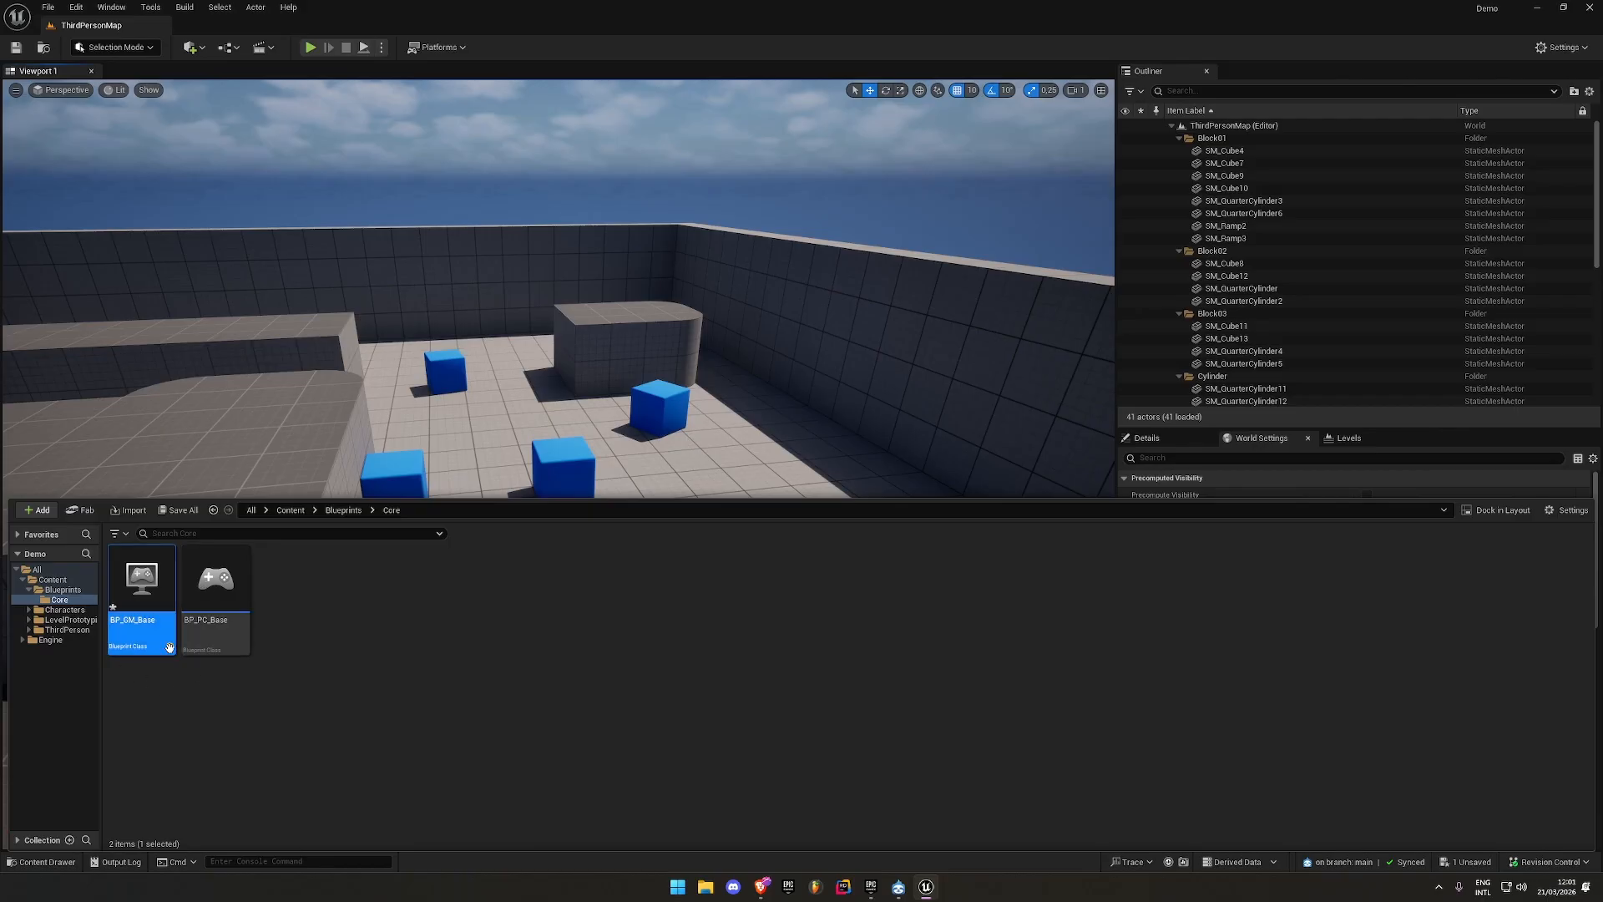
click(213, 632)
click(146, 632)
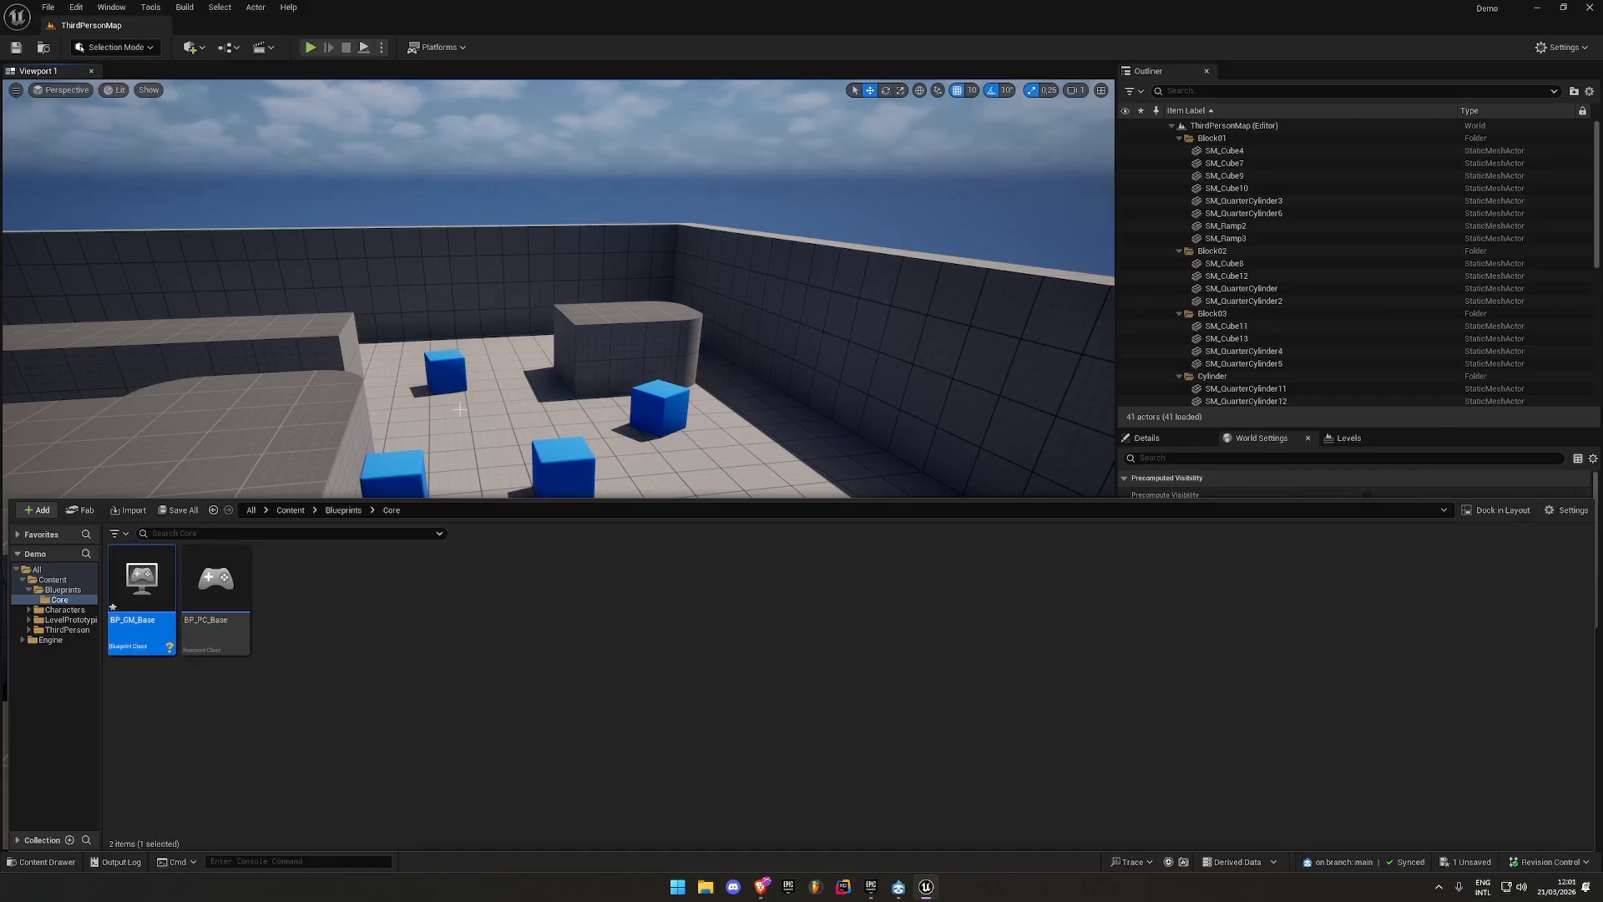
Duplicate the blue cube SM_ChamferCube4 toward the player start and save all modified assets
right_click(444, 400)
click(307, 518)
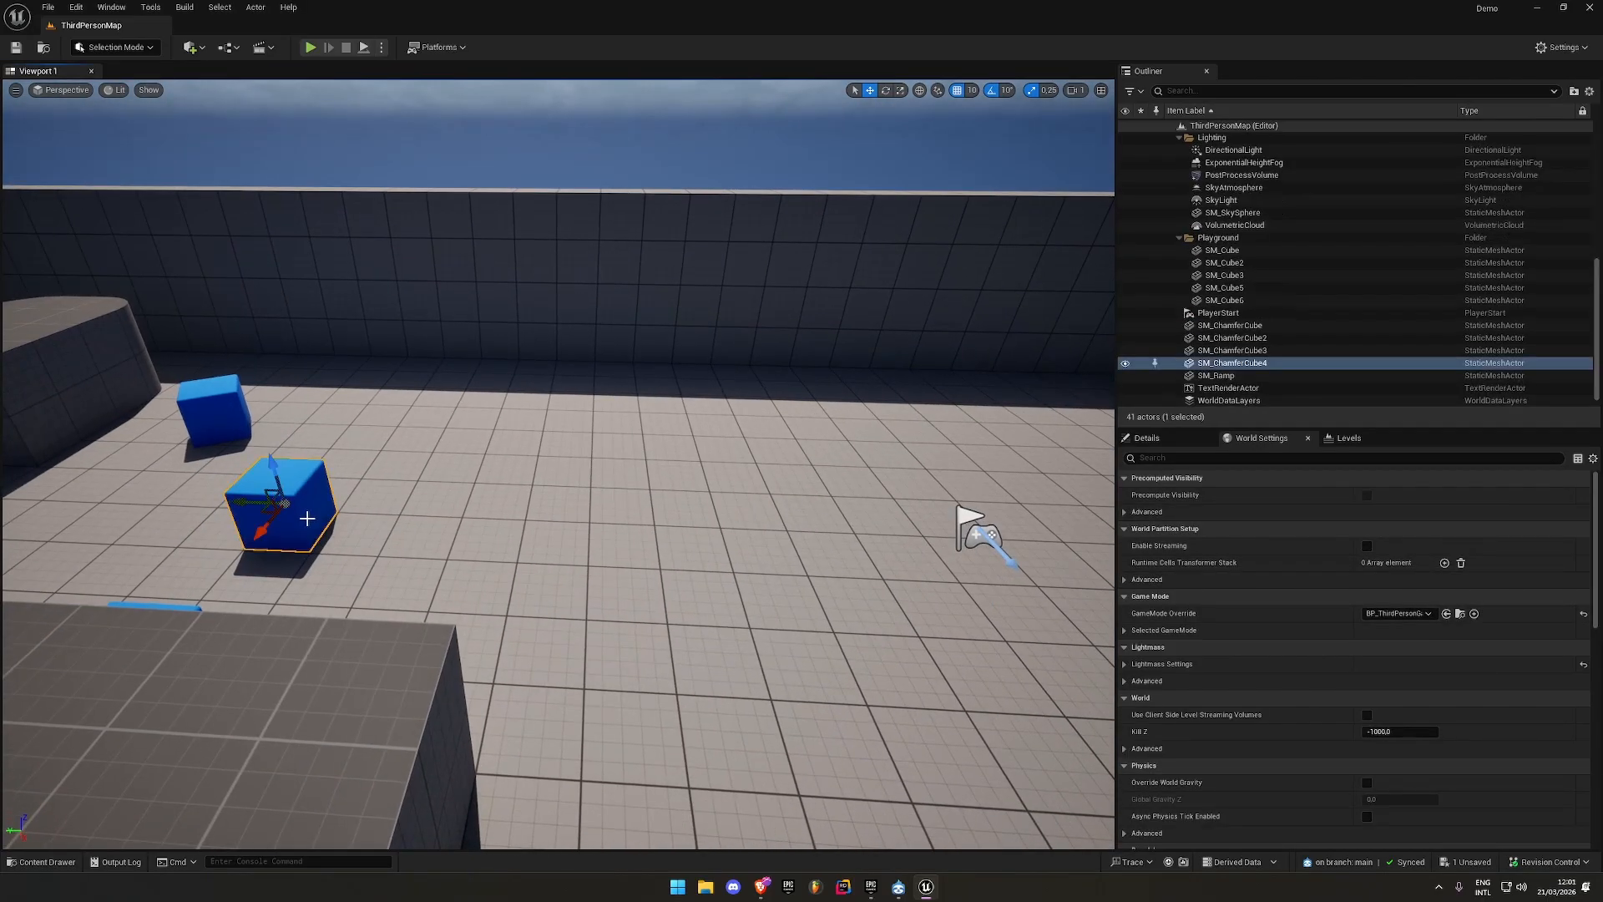
drag(257, 502, 707, 512)
right_click(707, 512)
key(ctrl+space)
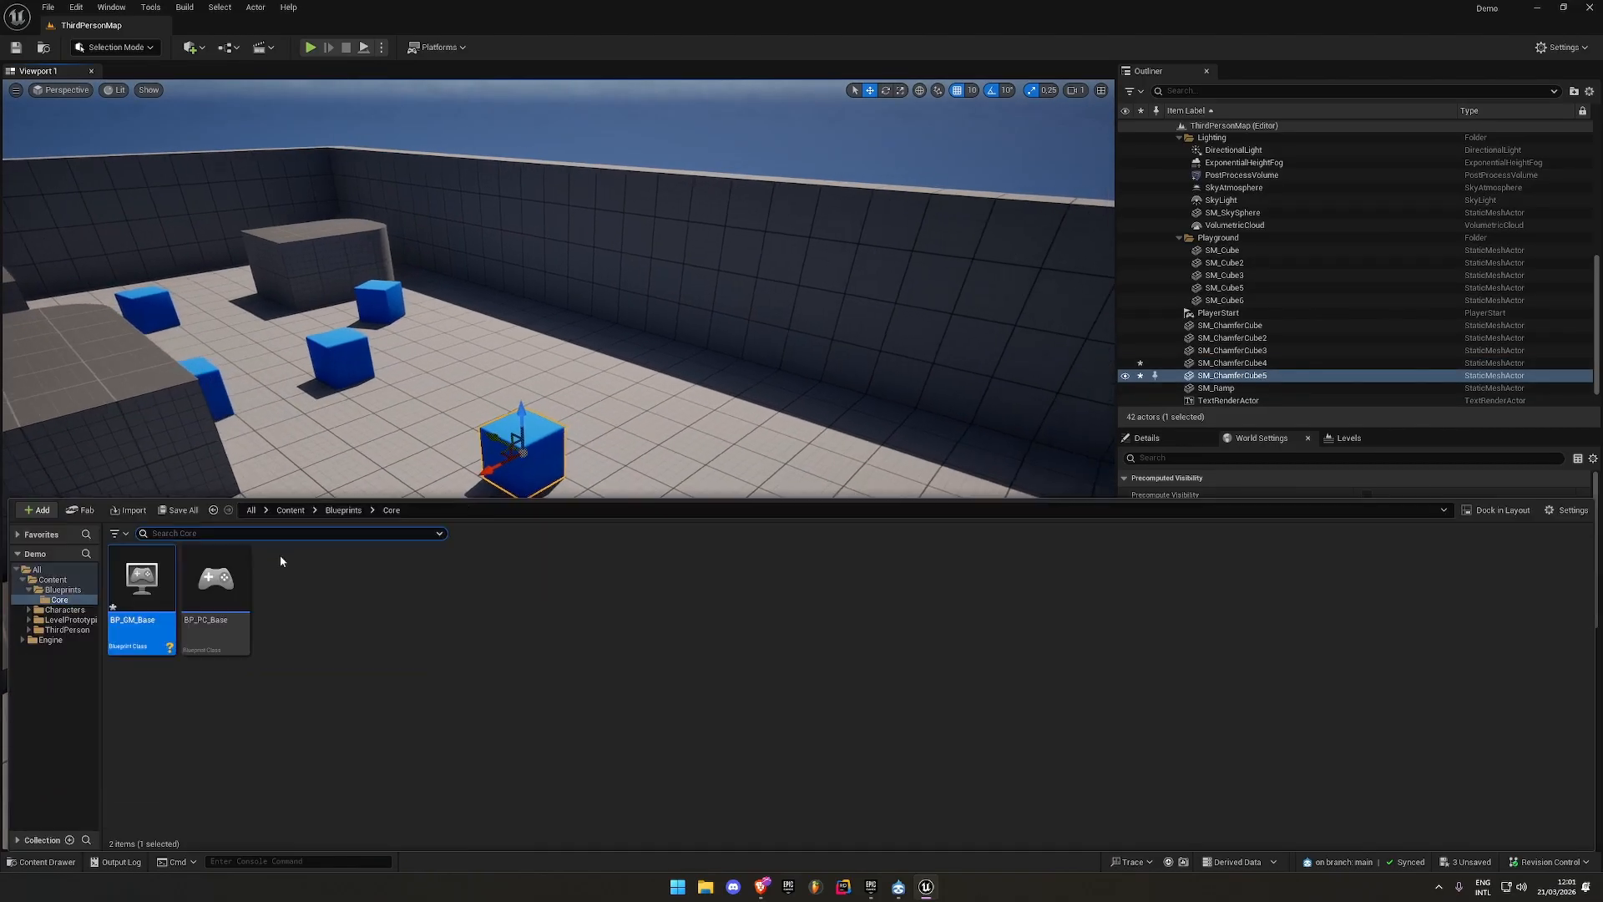
key(ctrl+shift+s)
click(902, 585)
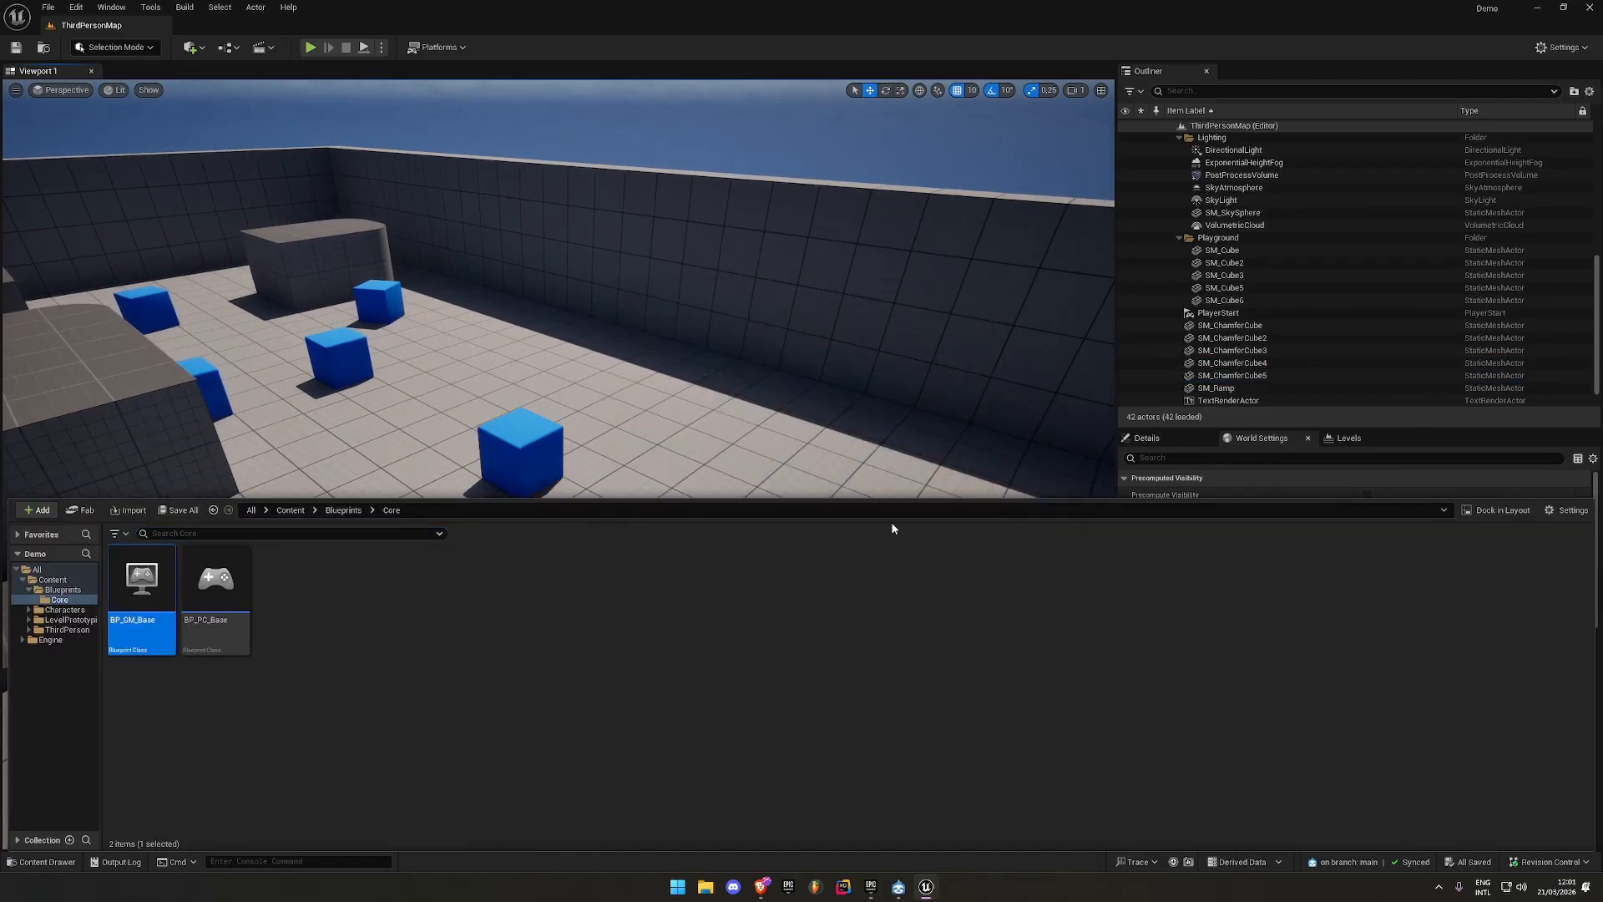
Commit all changed files from inside the editor with the message "New gamemode and more map changes"
right_click(773, 203)
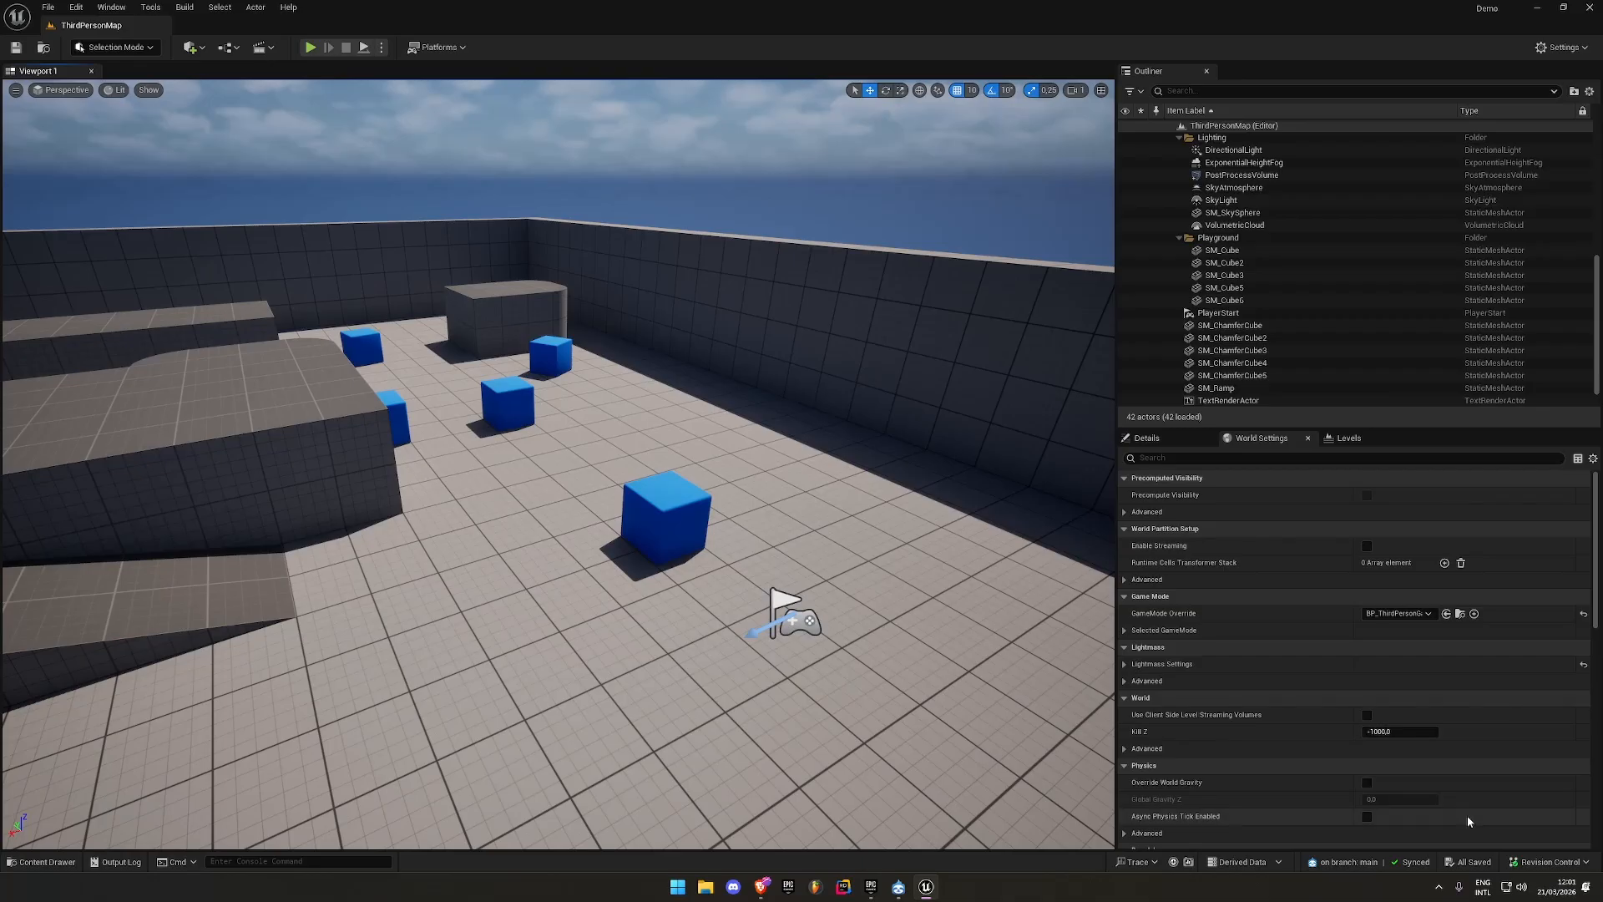
click(1549, 862)
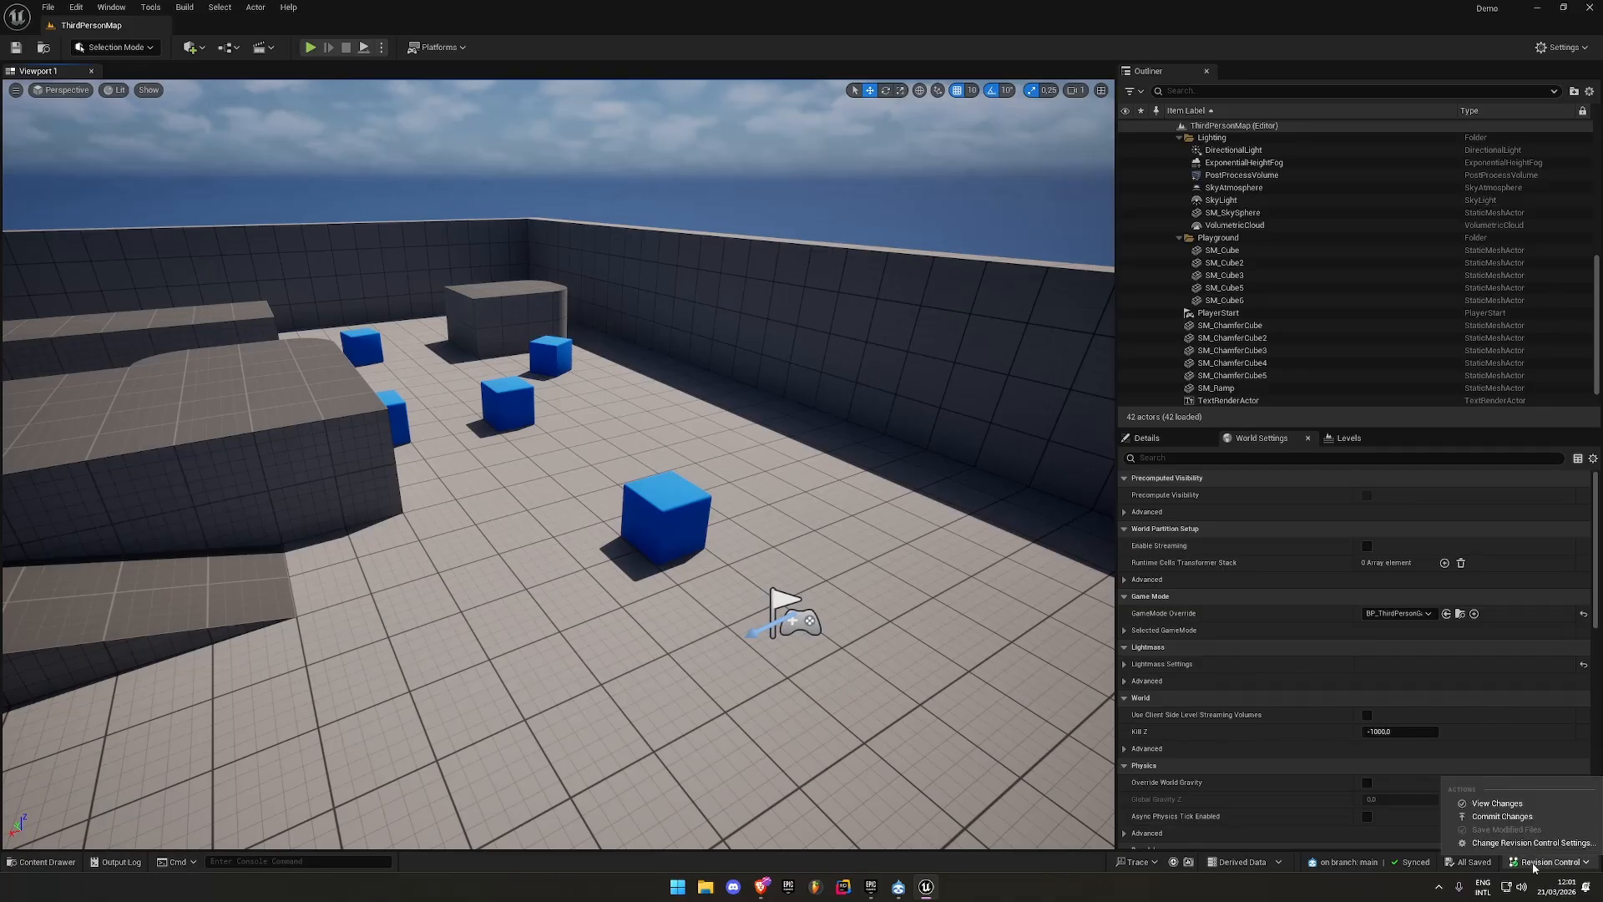
click(1484, 819)
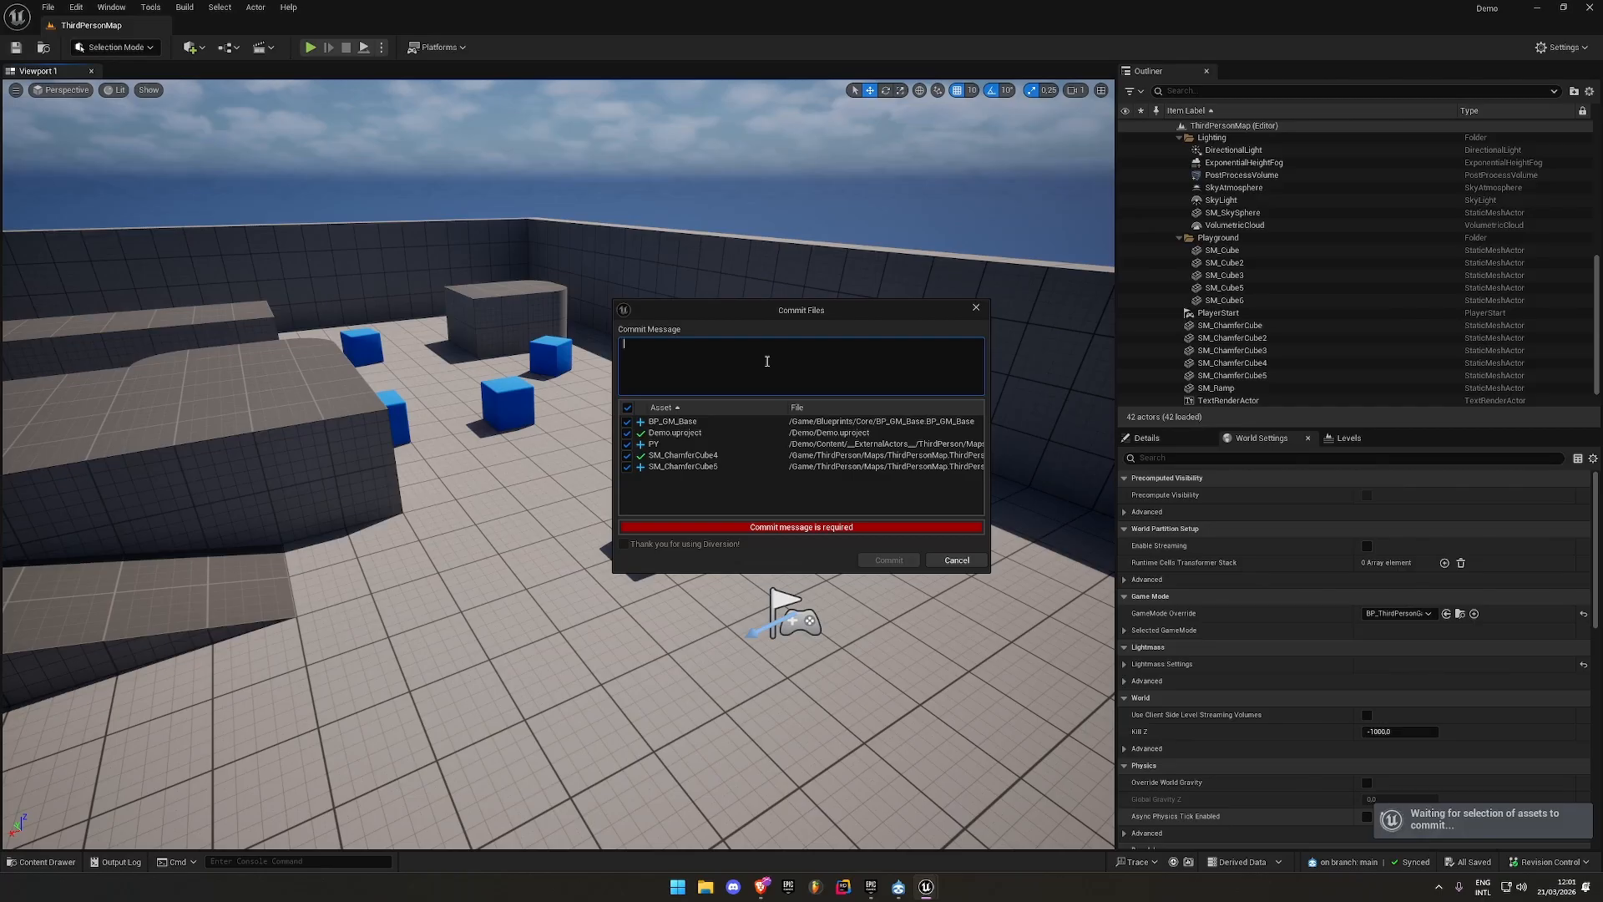
text(N)
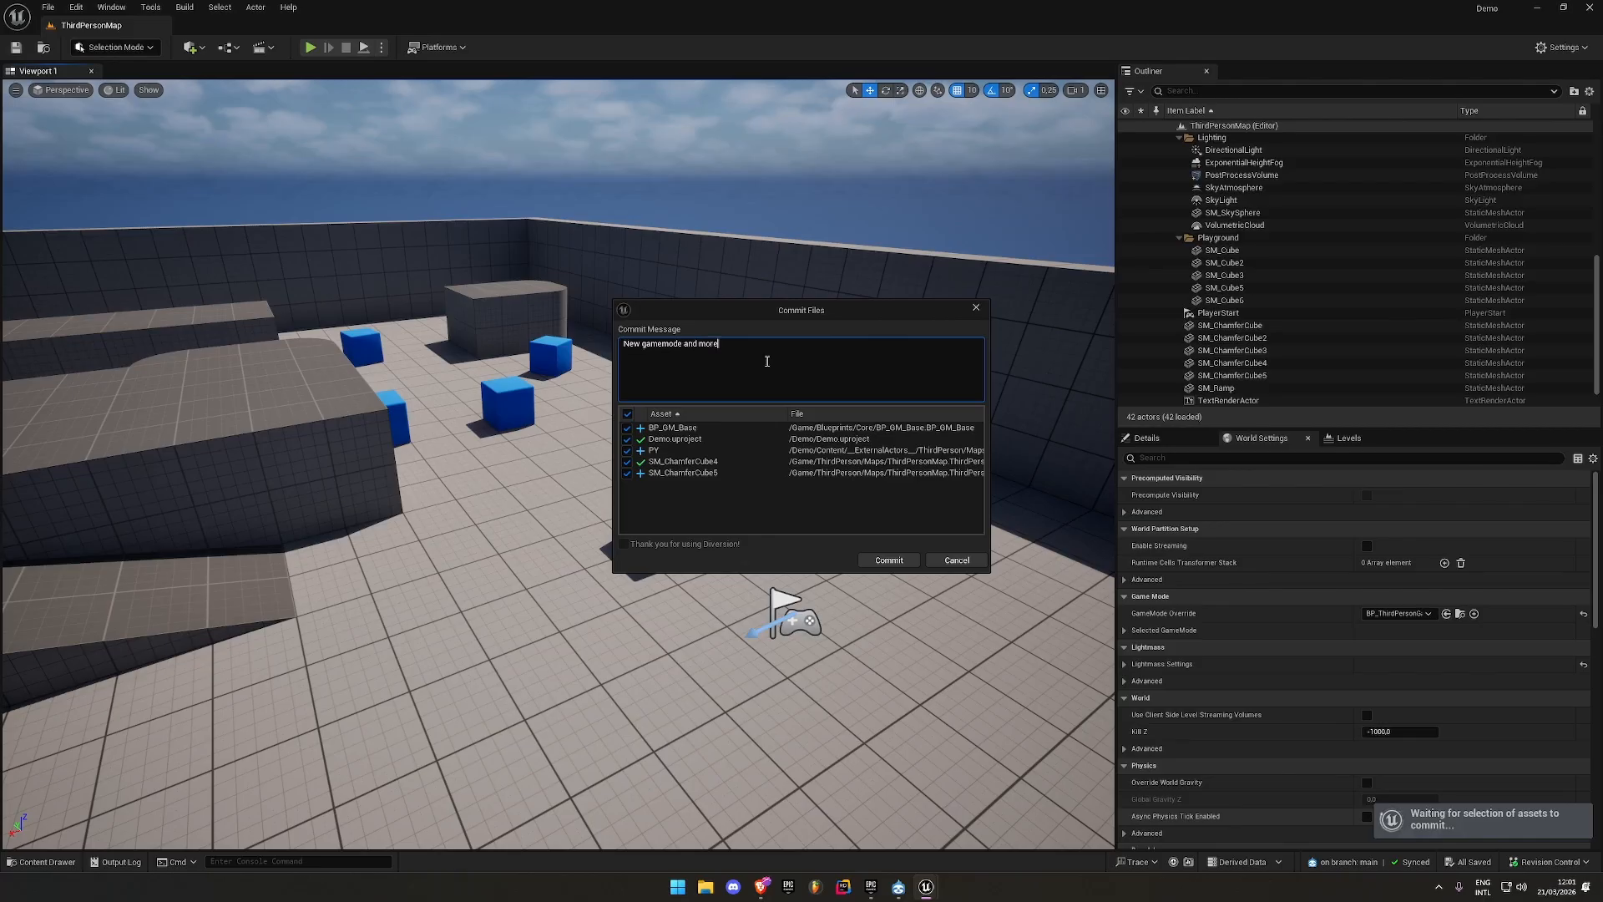
click(889, 560)
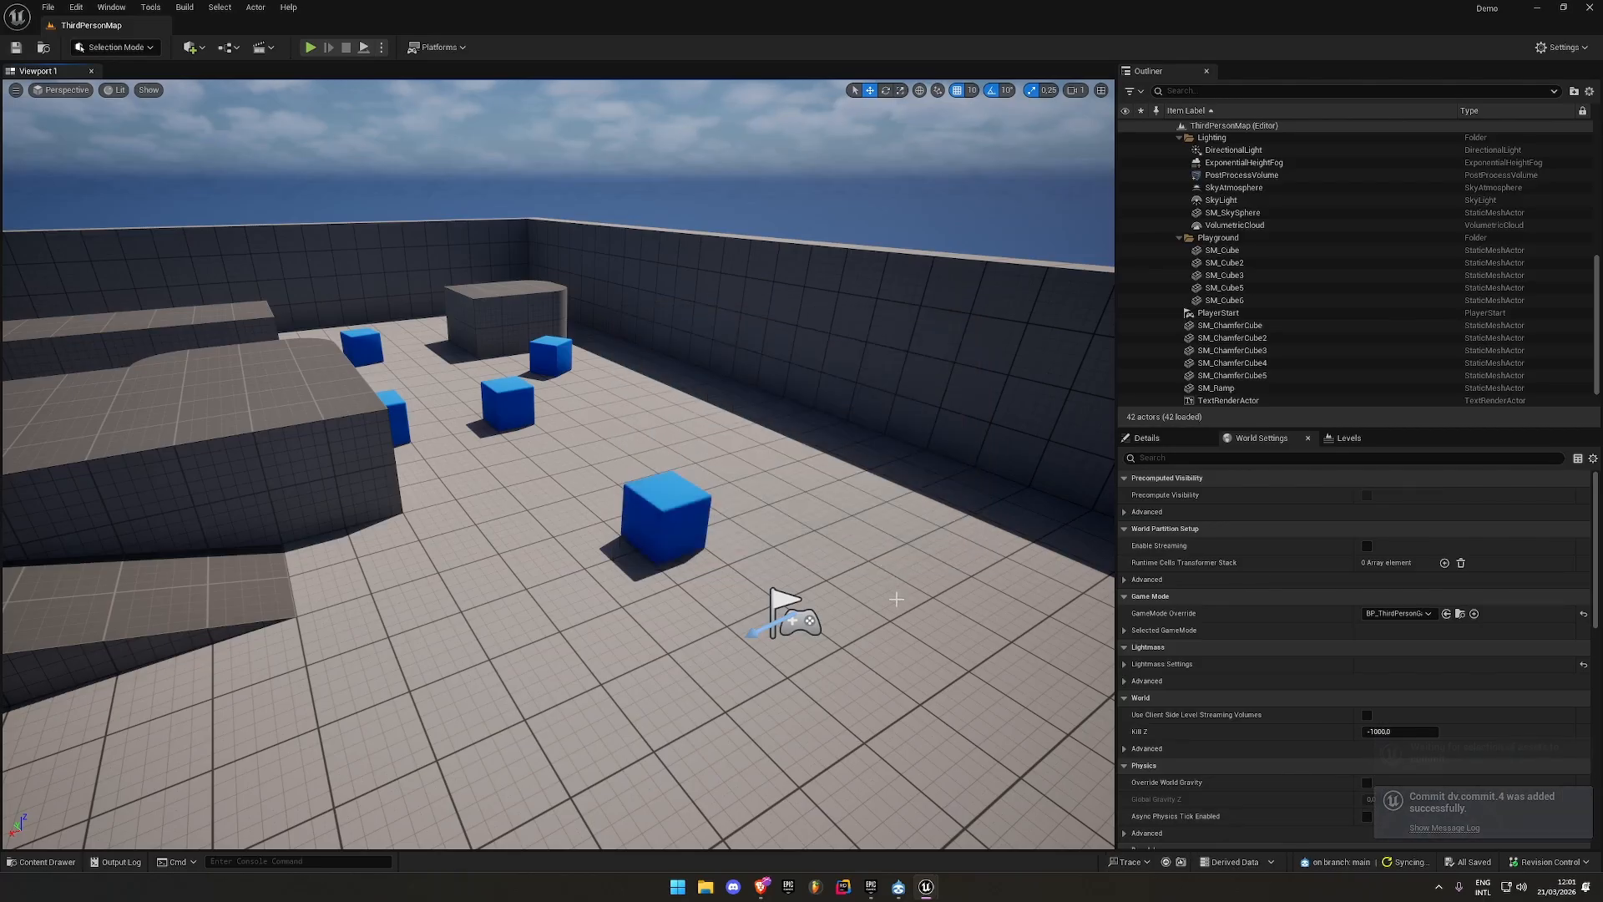
Switch to the Diversion desktop app, examine the files in the "New gamemode and more map changes" commit, and return to the workspace
click(899, 889)
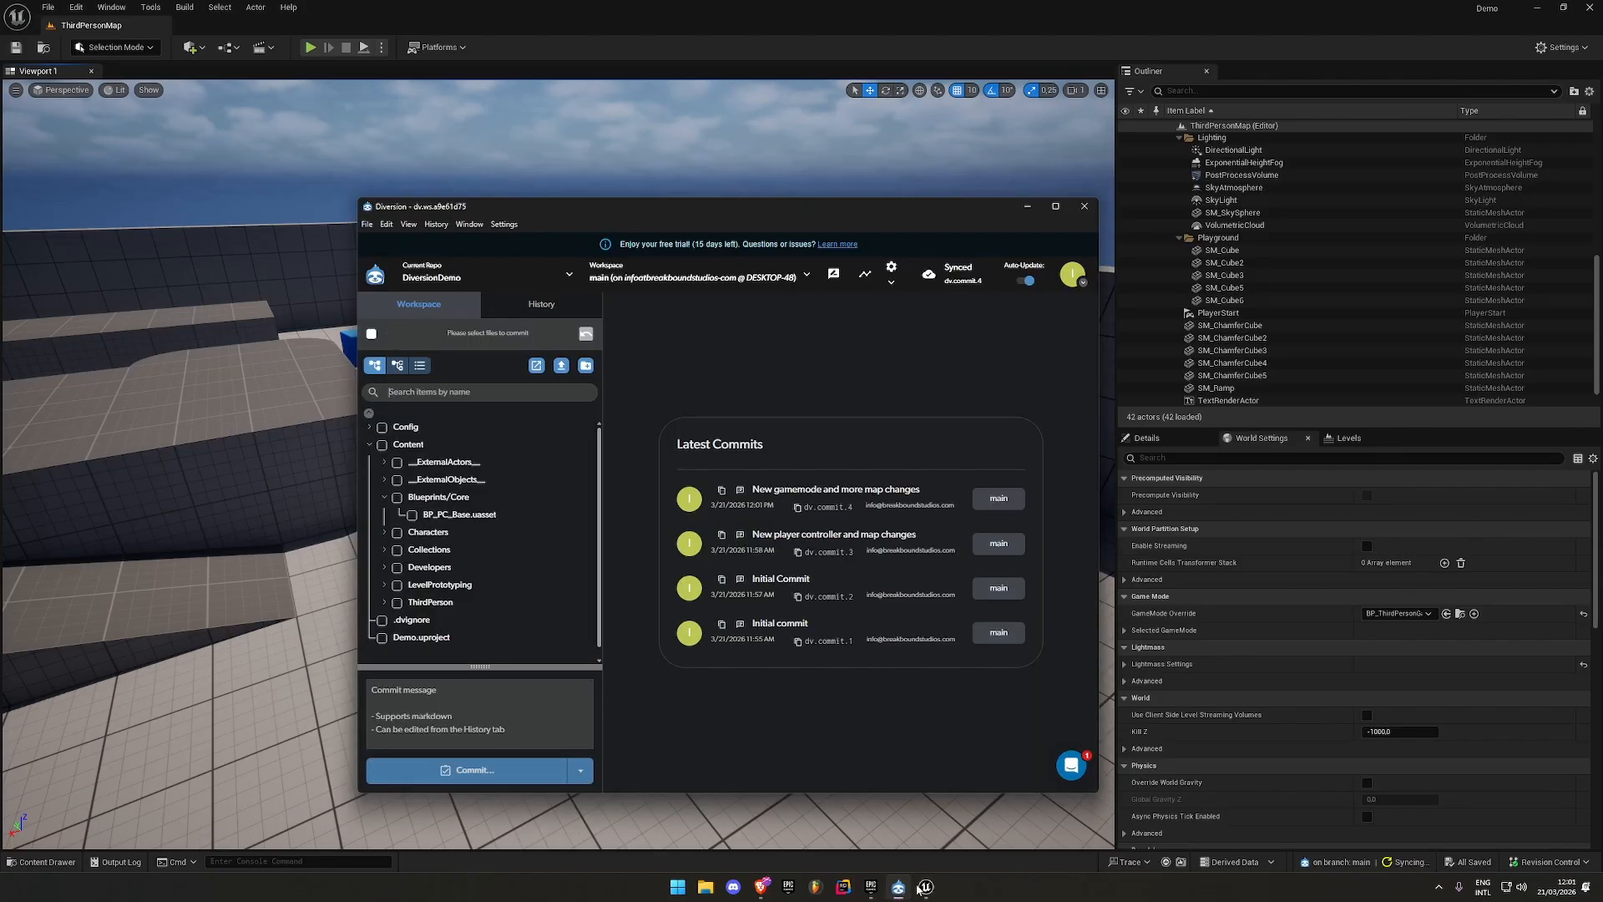
click(527, 308)
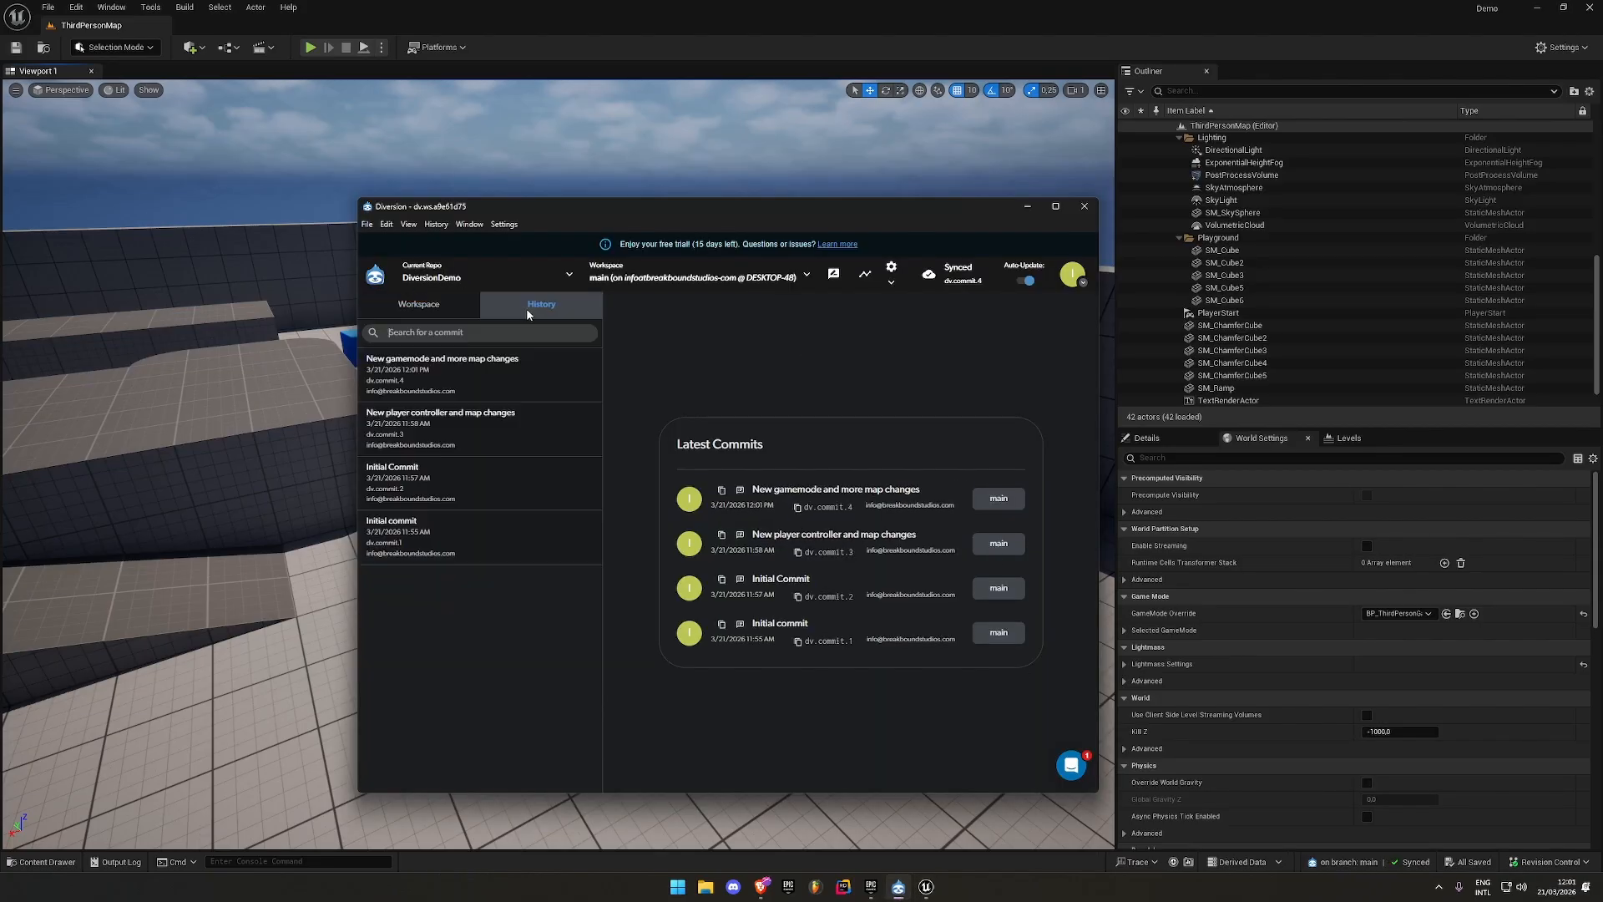
click(447, 385)
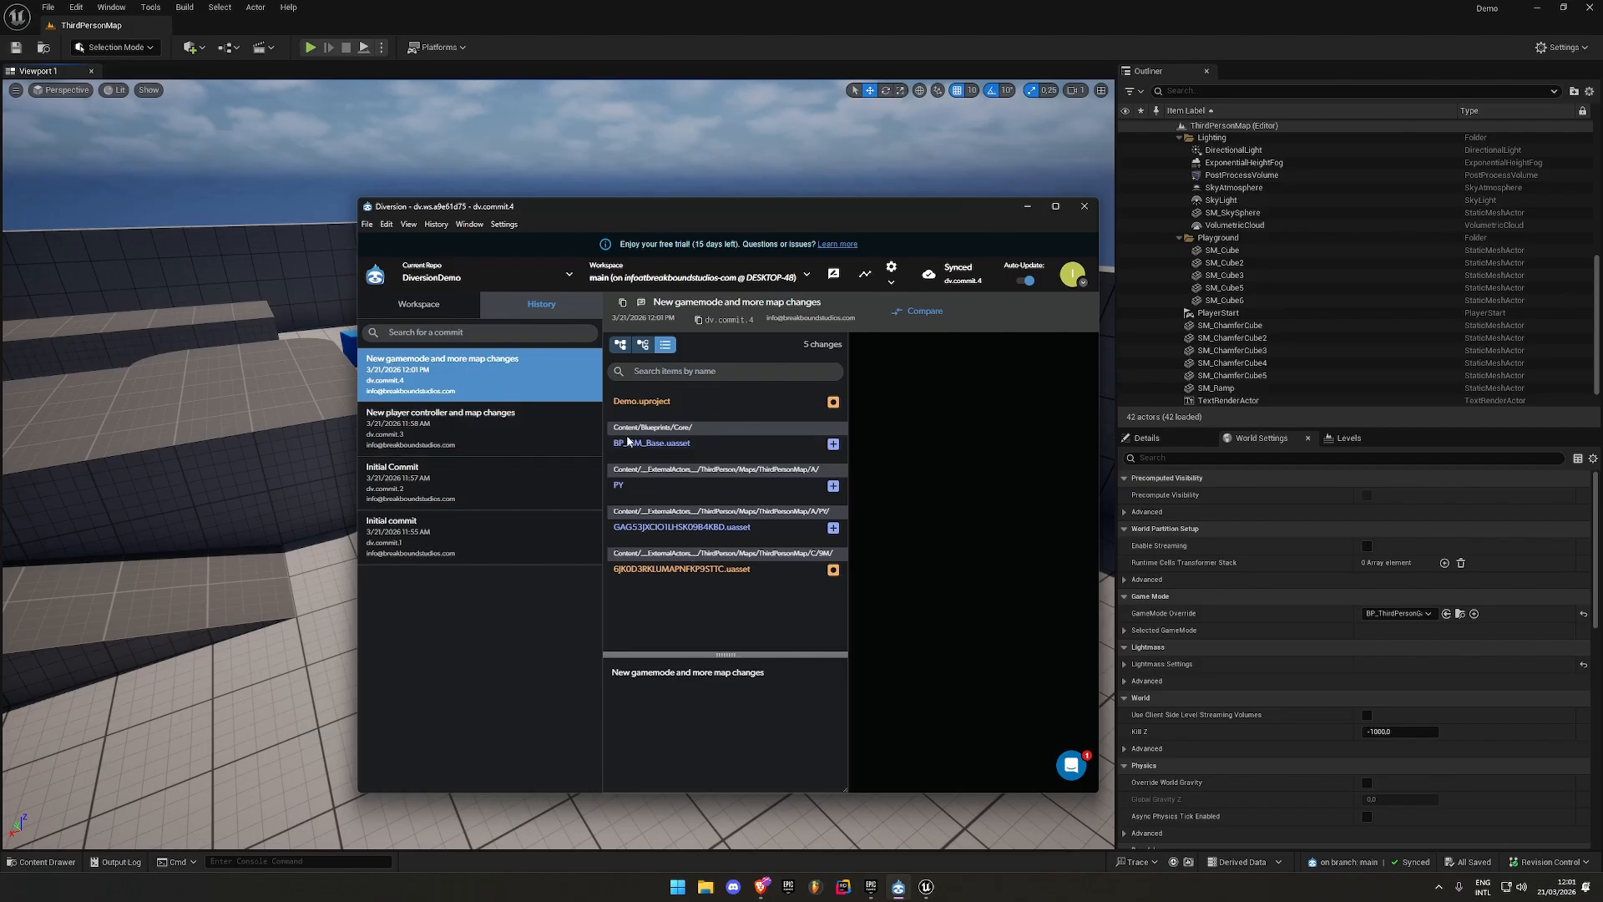
click(443, 306)
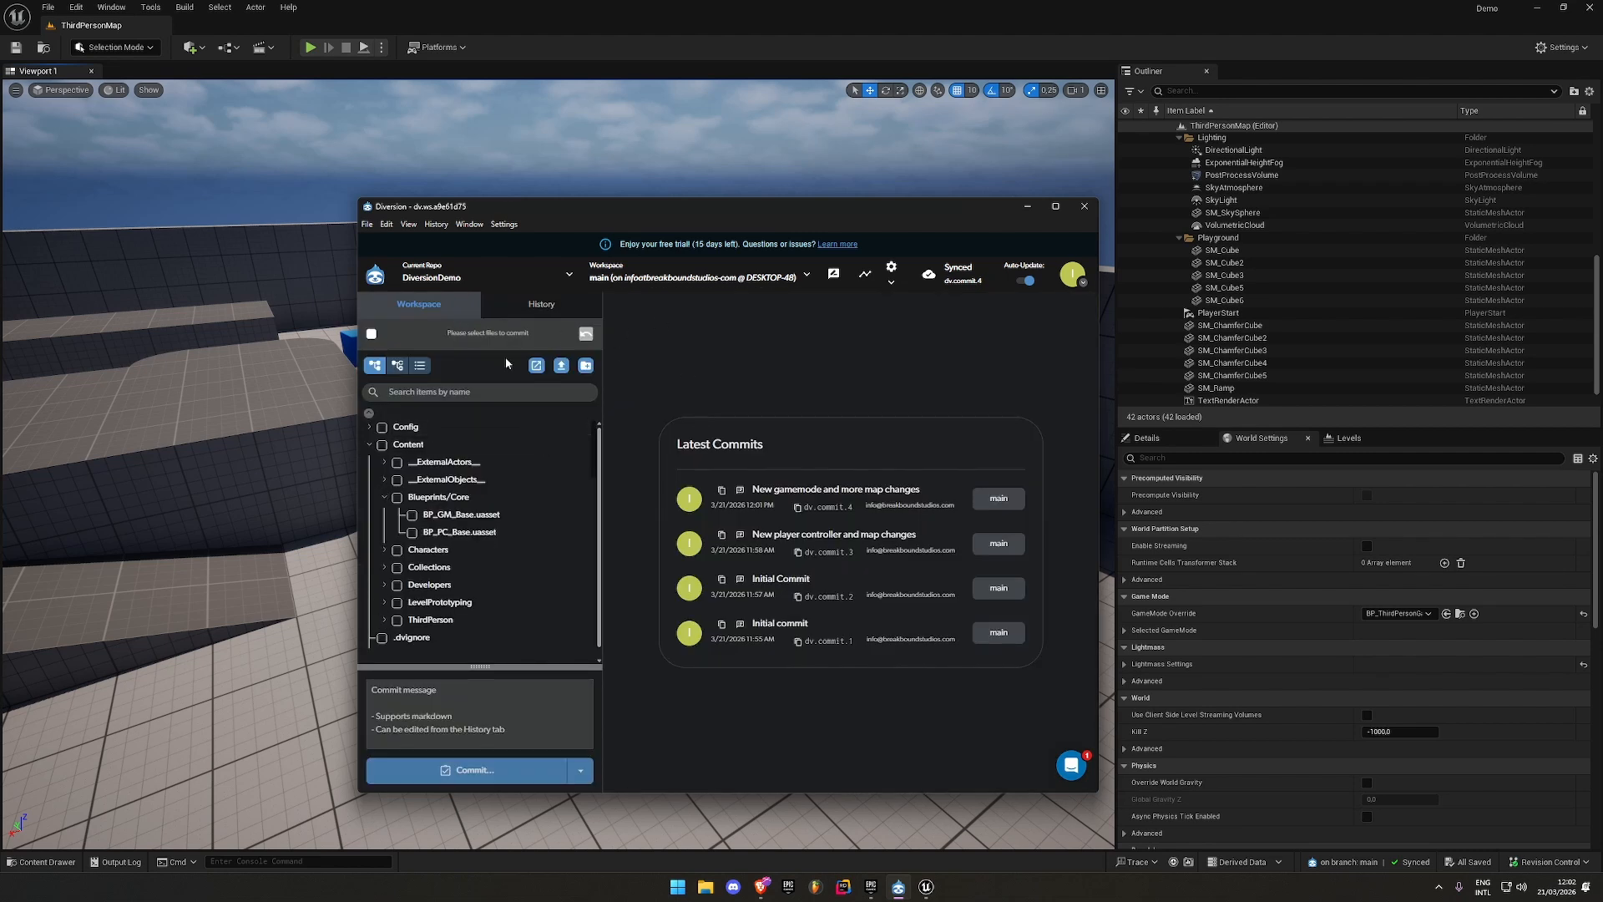
Create a branch named Duffo_branch from main's latest commit and switch the current workspace to it
click(728, 281)
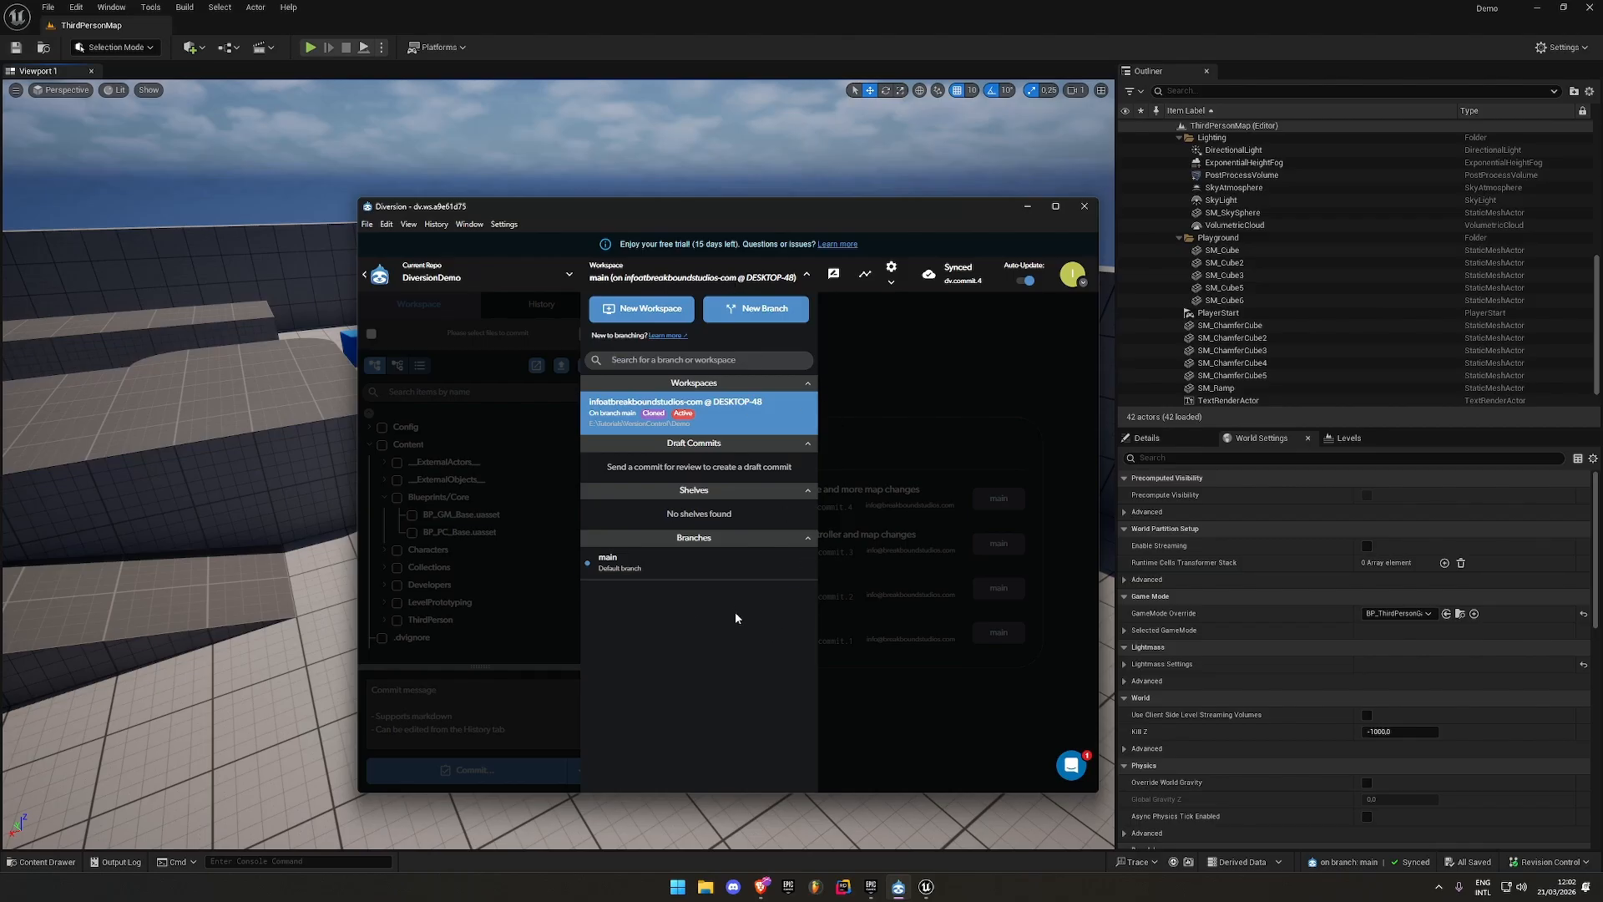
click(760, 319)
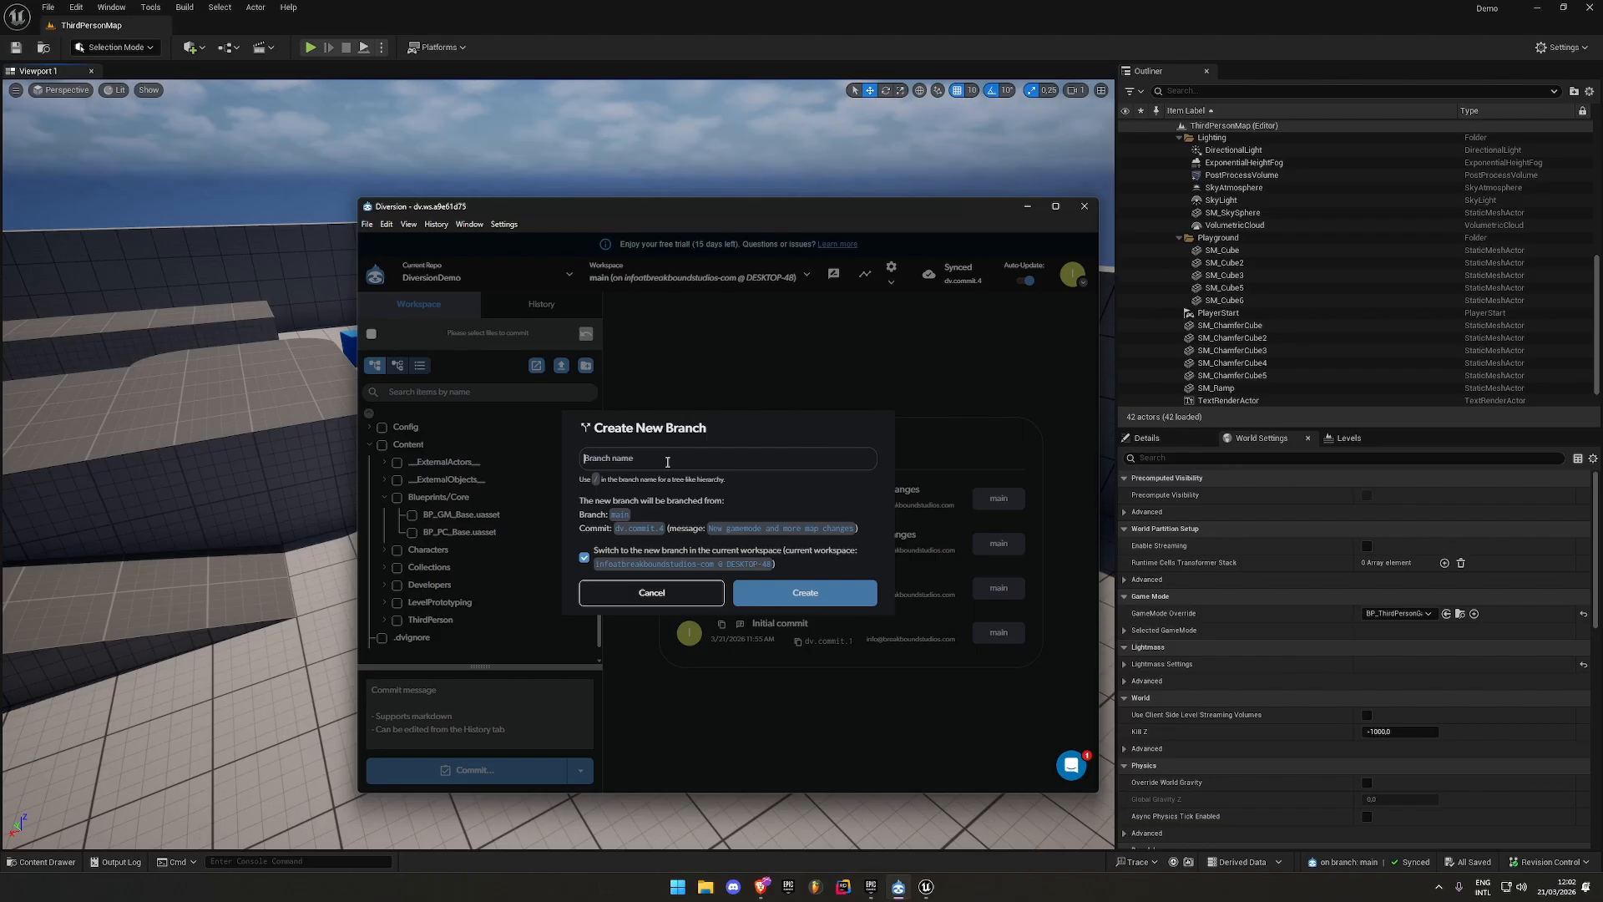
text(Duffo_branch)
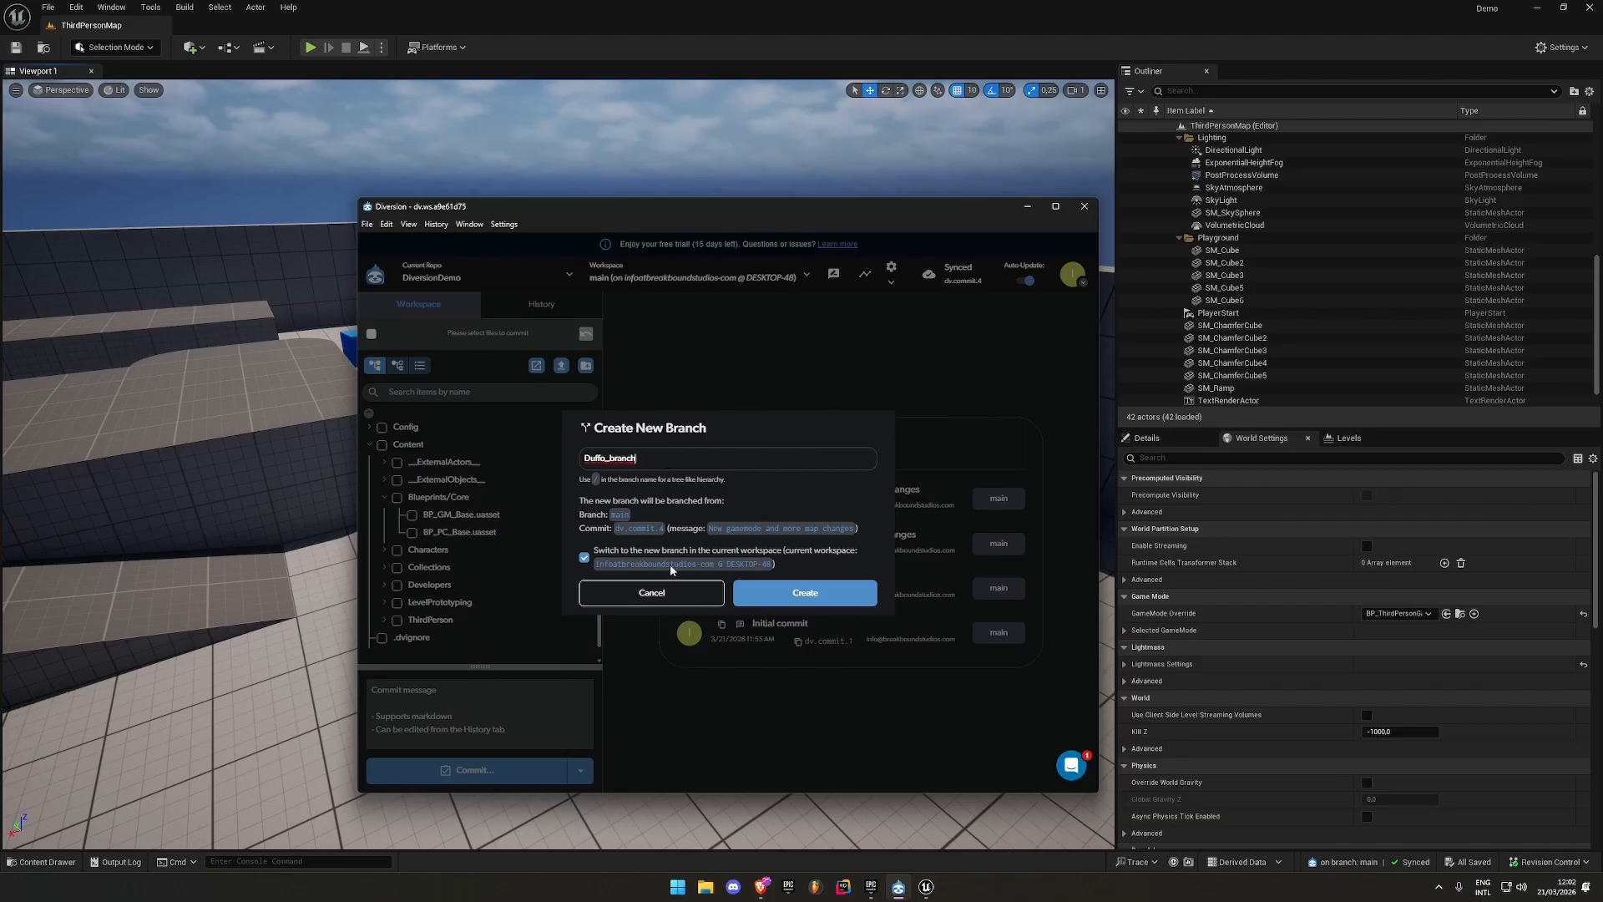
click(787, 599)
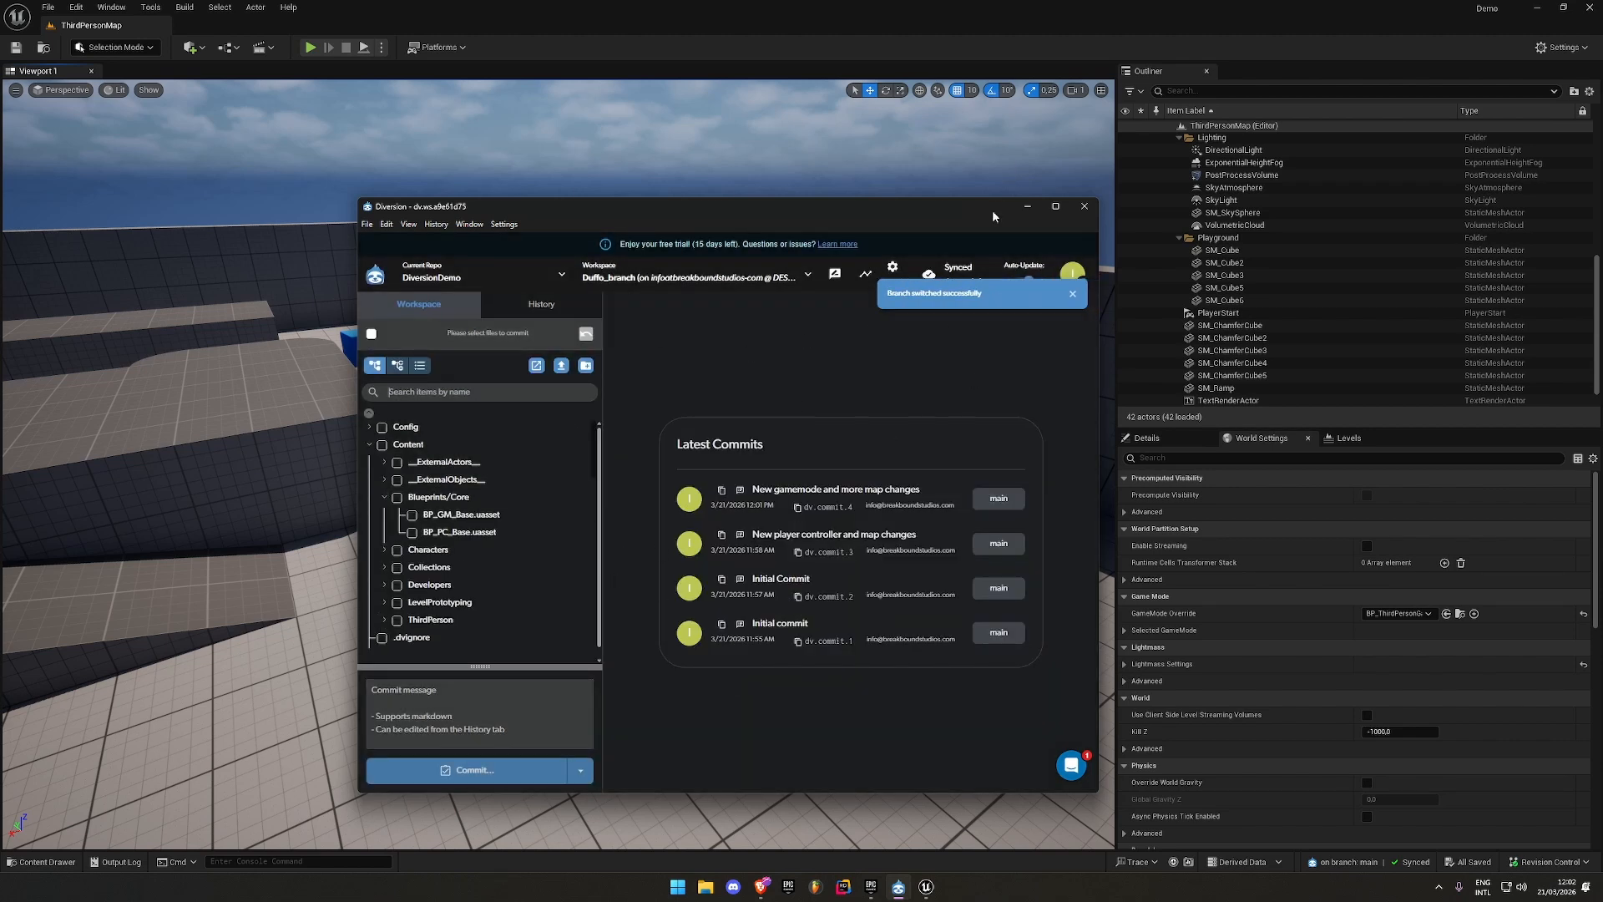
Switch to the Unreal Editor, duplicate a blue chamfer cube three times across the floor, and save all modified assets
click(899, 13)
drag(877, 527, 843, 504)
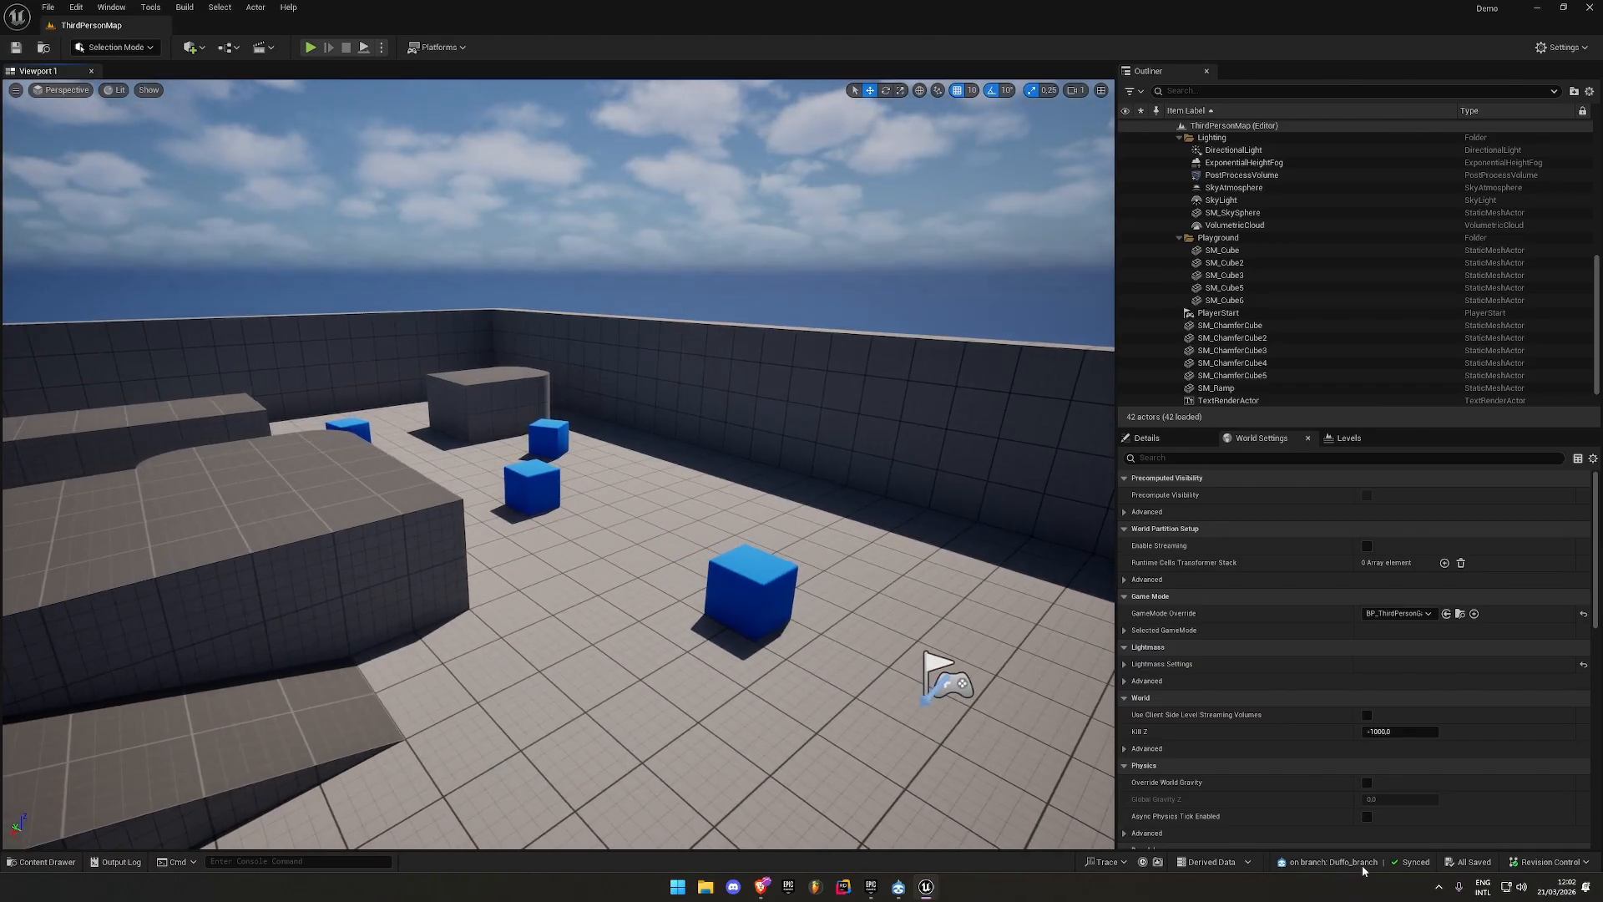
drag(315, 502, 476, 534)
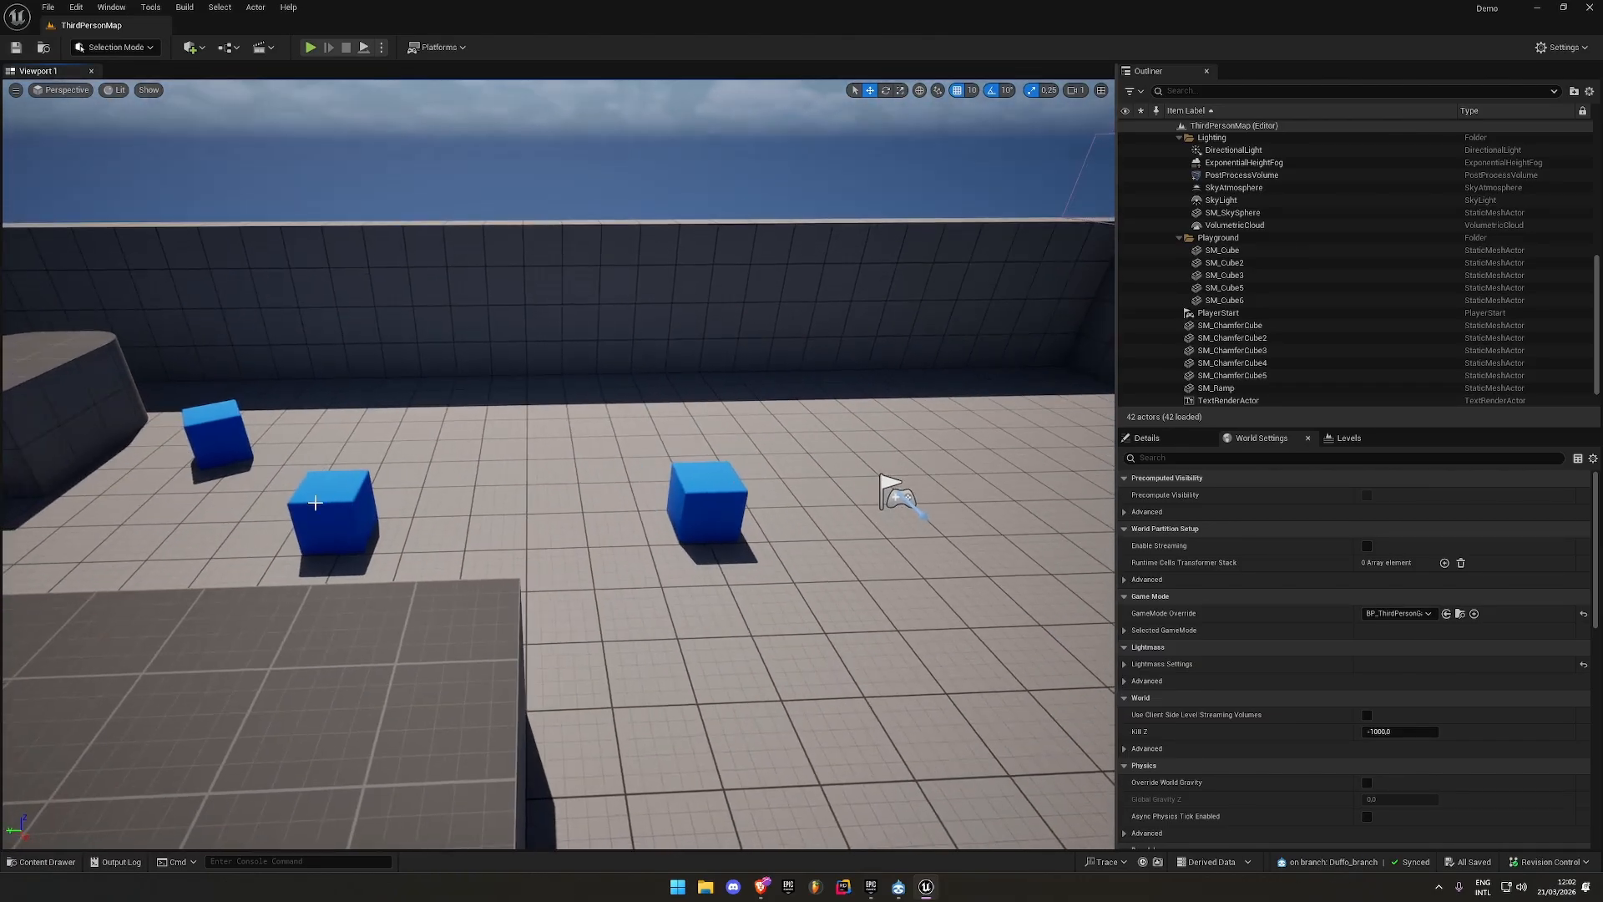
click(314, 503)
alt+drag(301, 514, 163, 526)
key(ctrl+space)
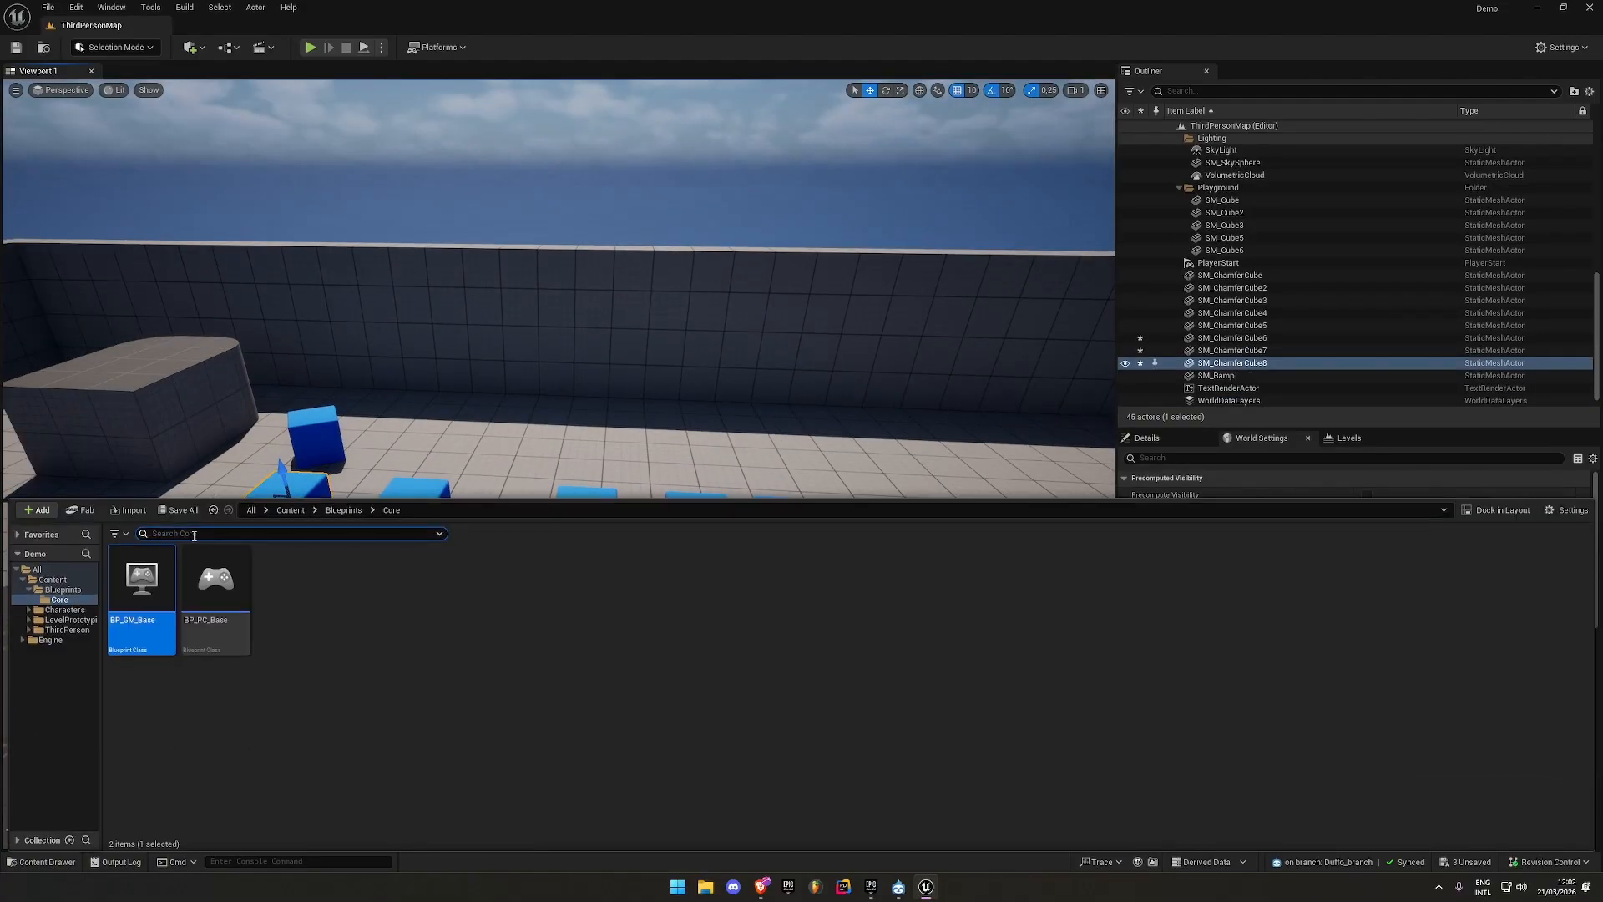
key(ctrl+shift+s)
click(894, 583)
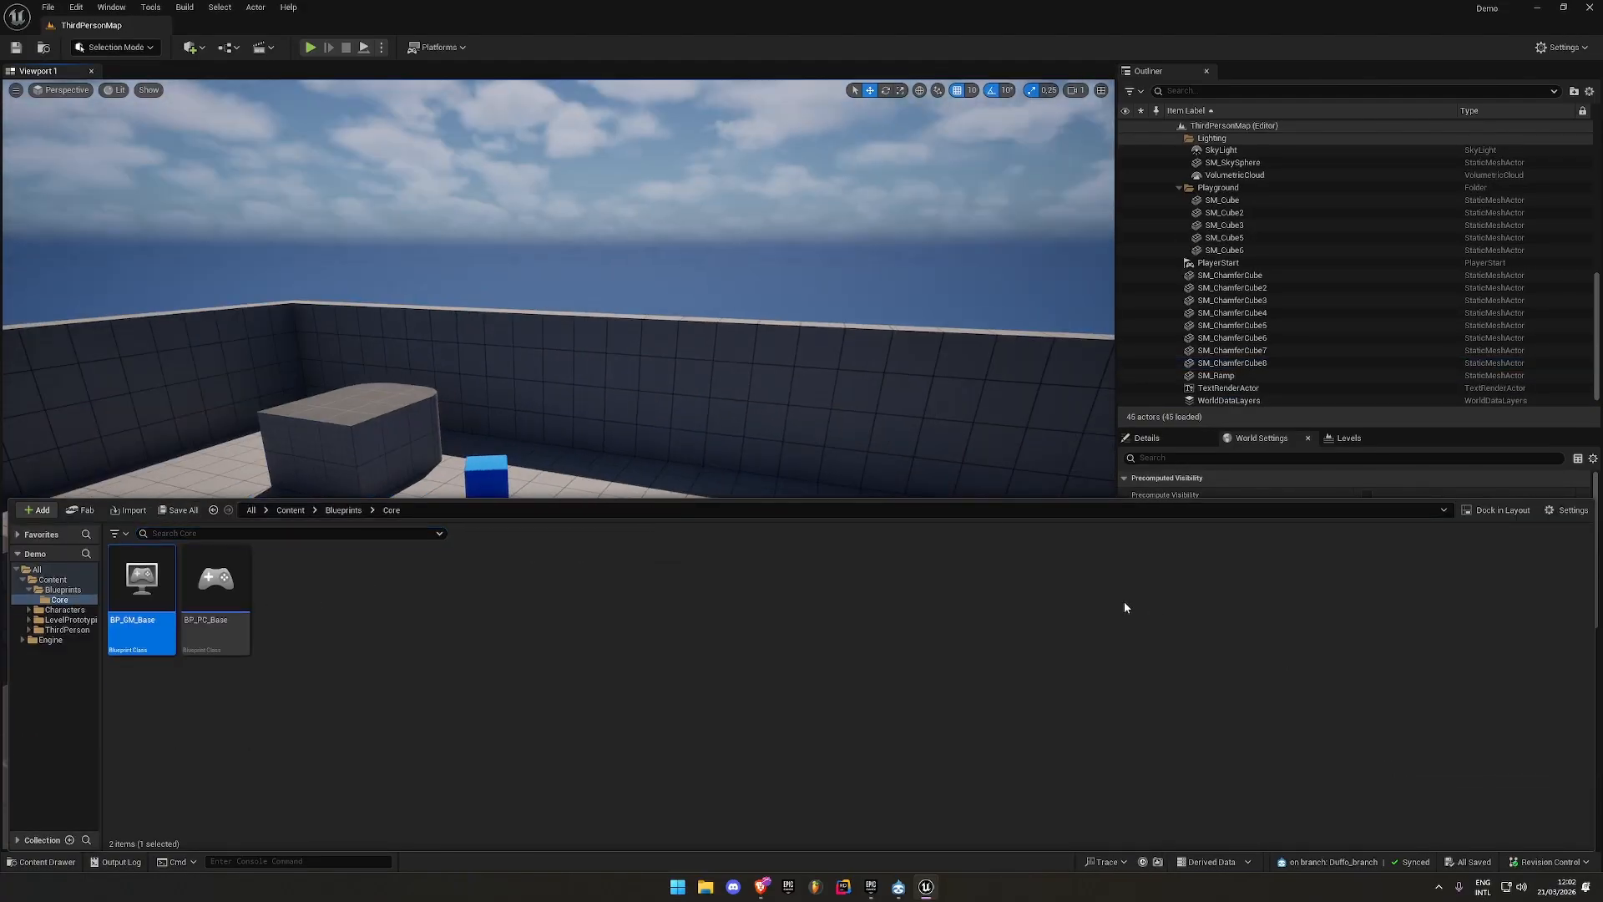
key(ctrl+space)
Commit all changed files to Duffo_branch from inside the editor with the message "New map changes"
click(1551, 862)
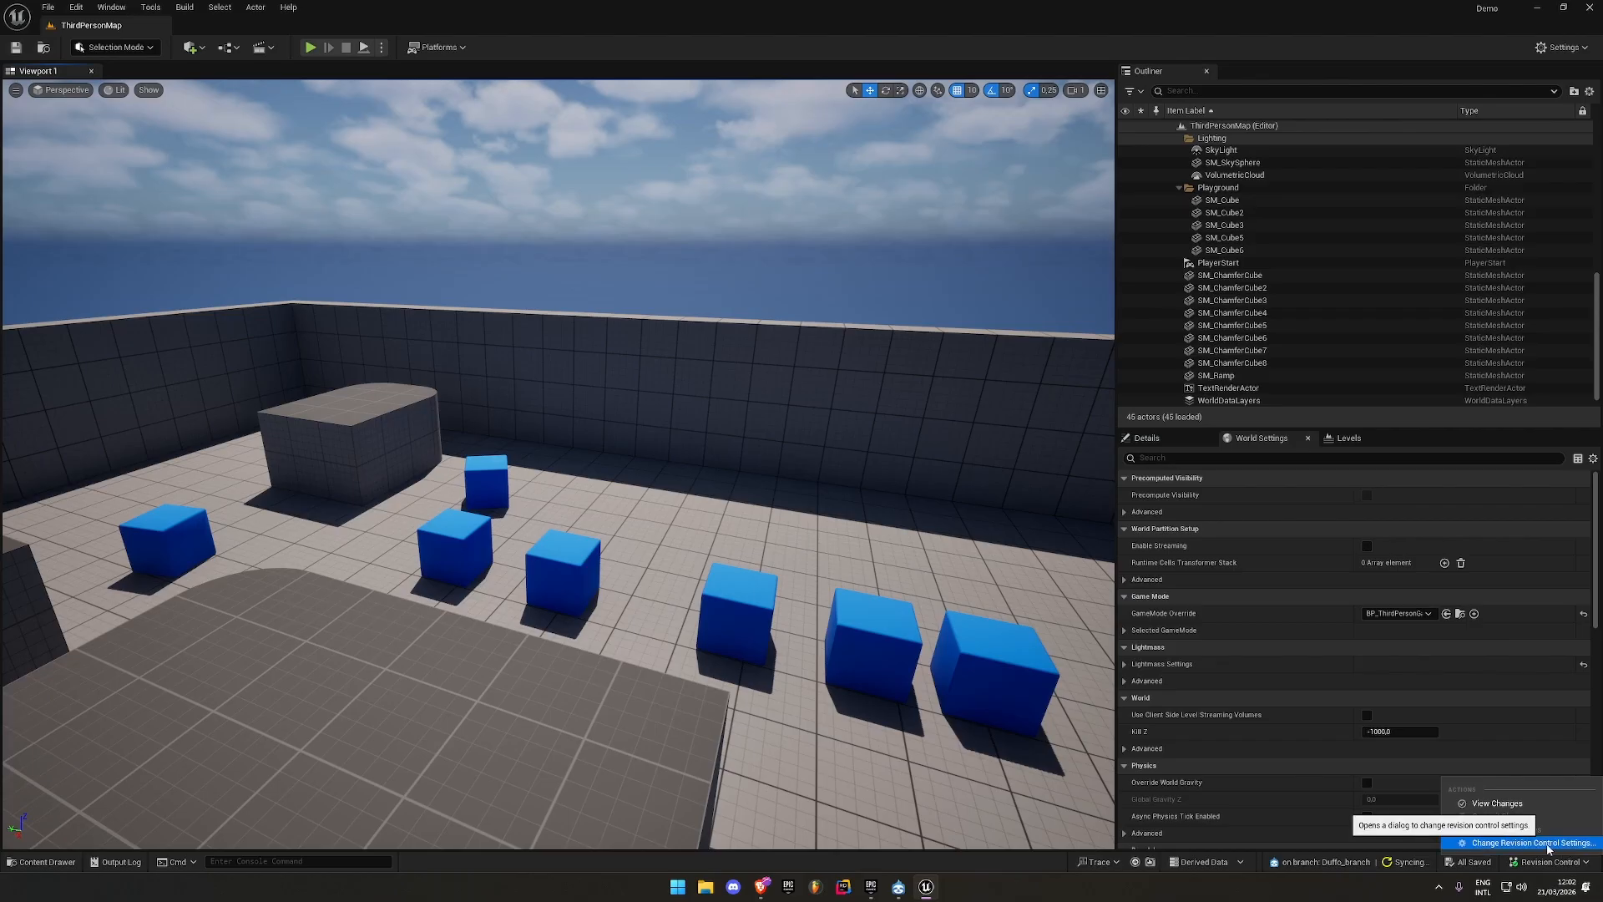
drag(1001, 752, 1073, 745)
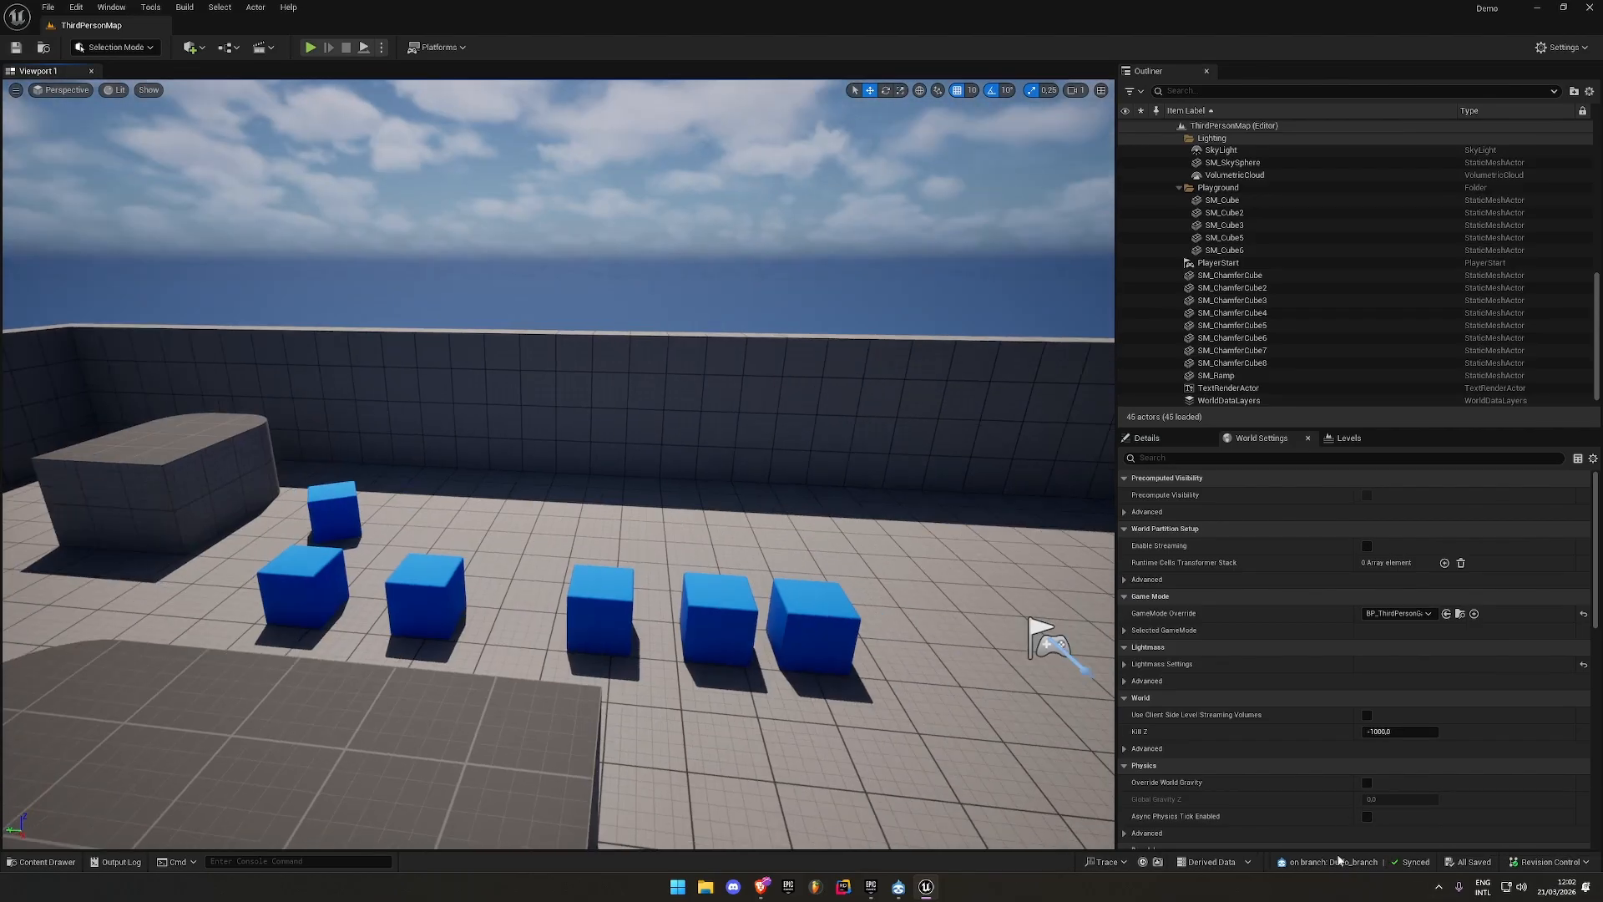
click(1549, 863)
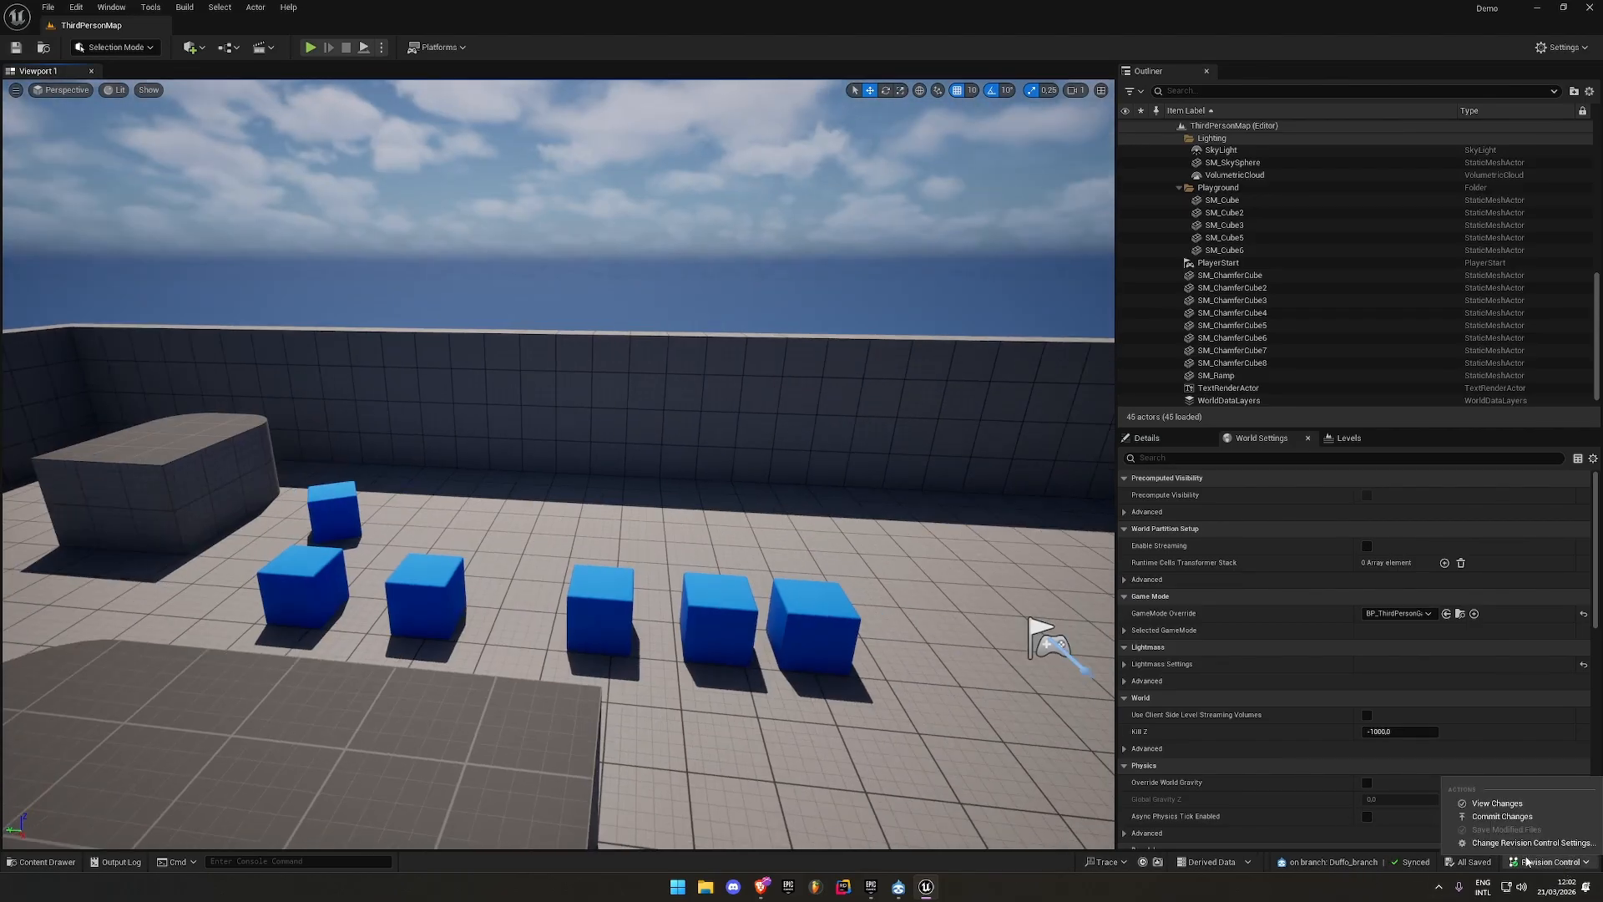
click(1502, 816)
text(New m)
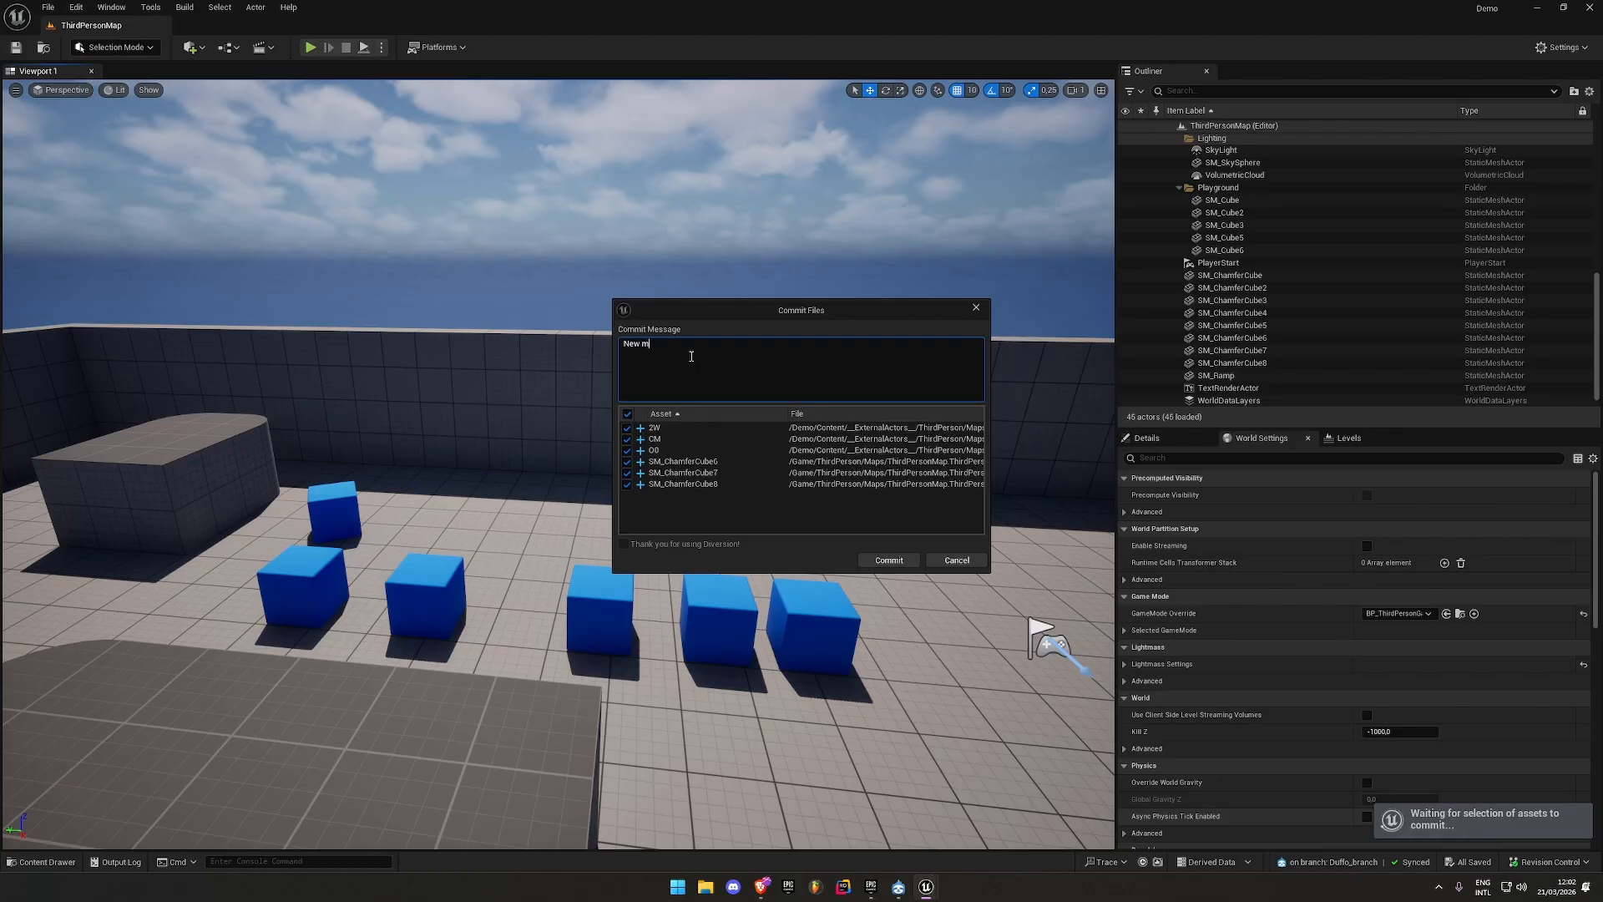
text(ap changes)
click(883, 560)
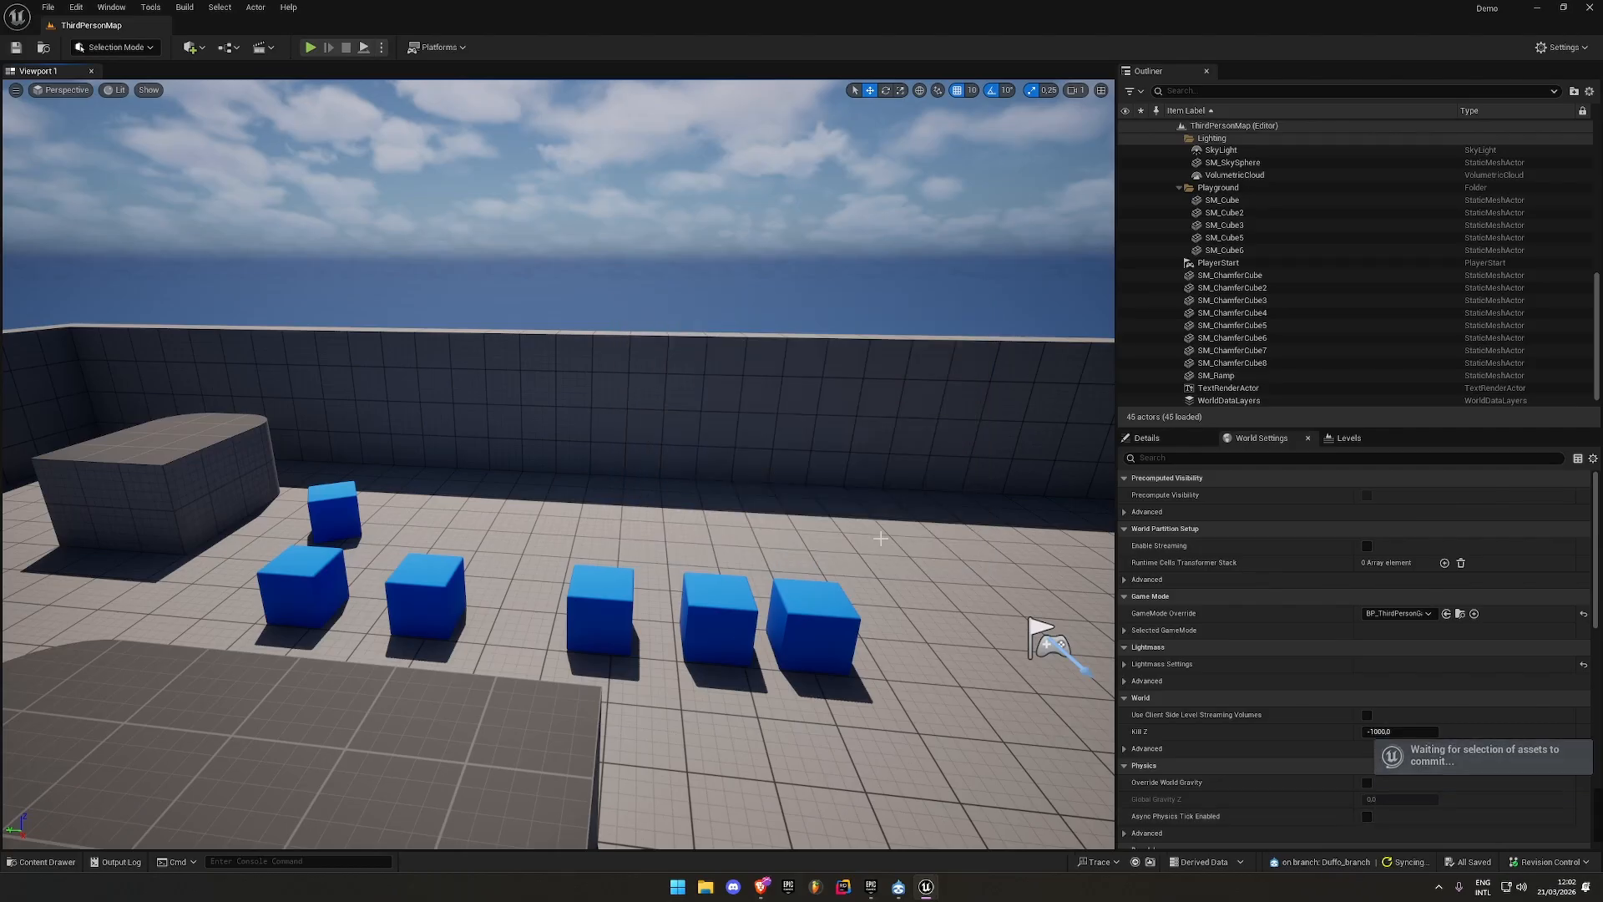
Switch to the Diversion desktop app, examine the files in the "New map changes" commit, and return to the workspace
click(902, 892)
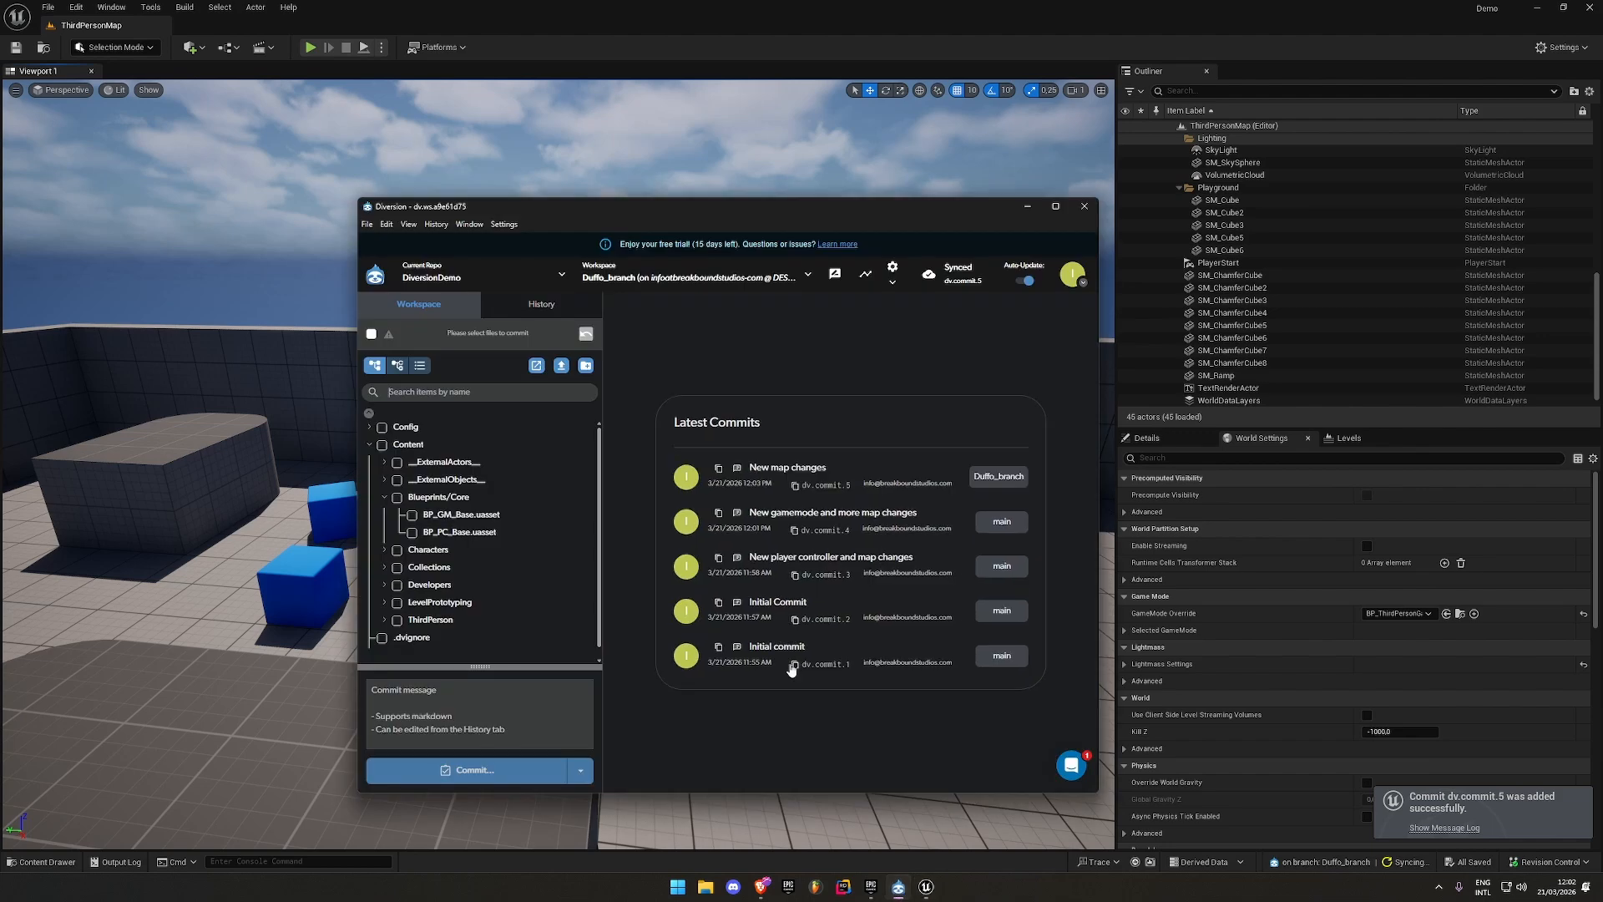
click(533, 306)
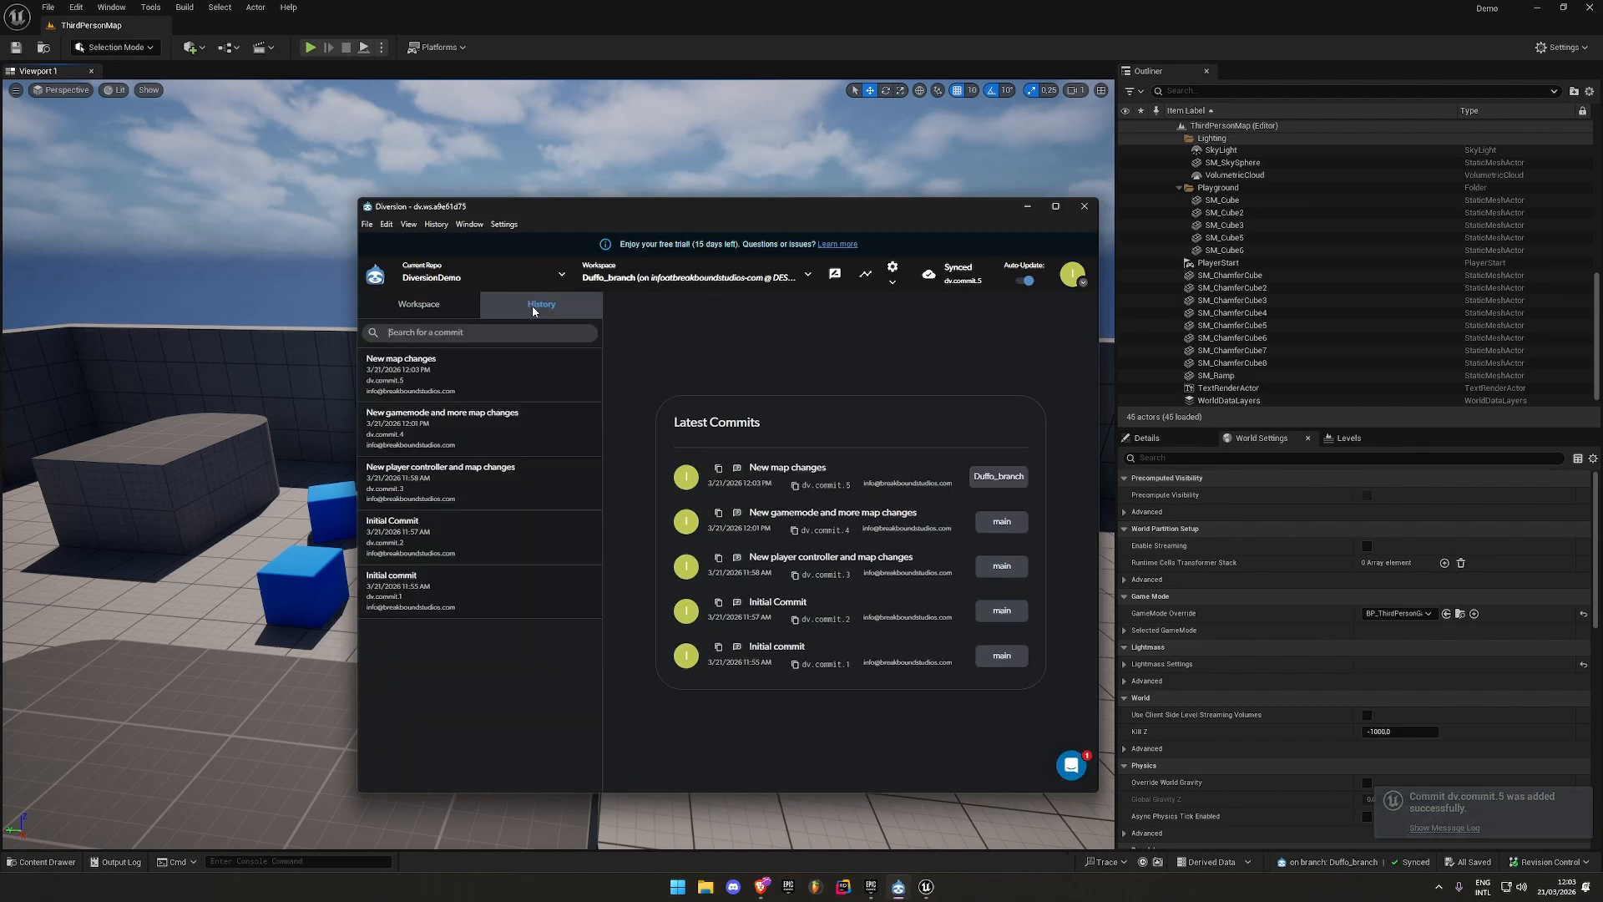
click(447, 375)
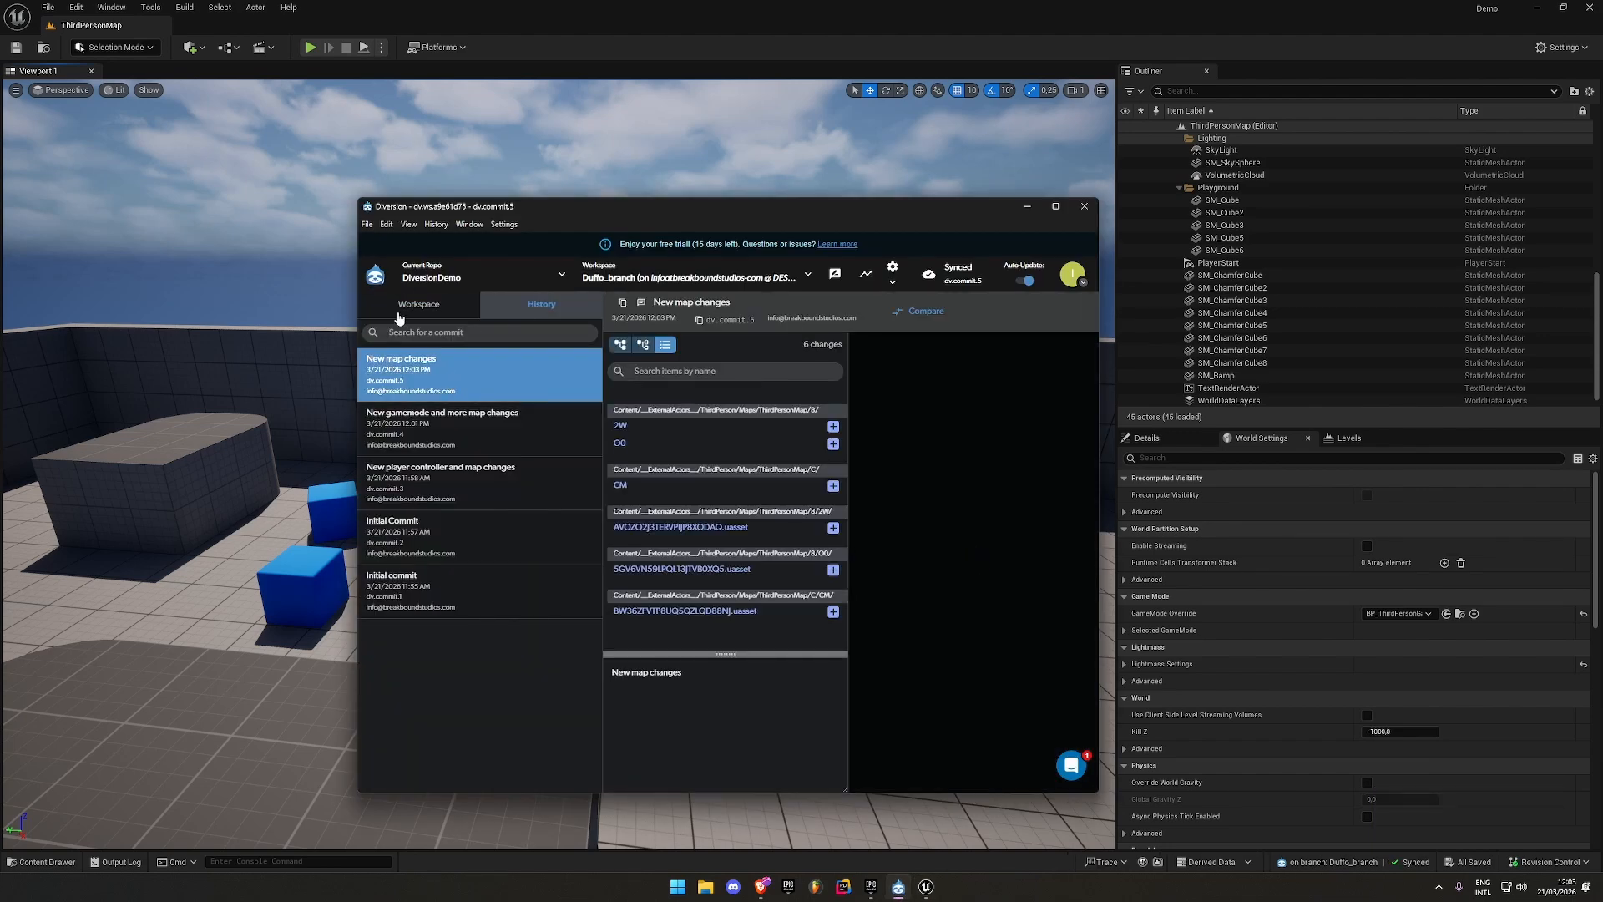
click(428, 304)
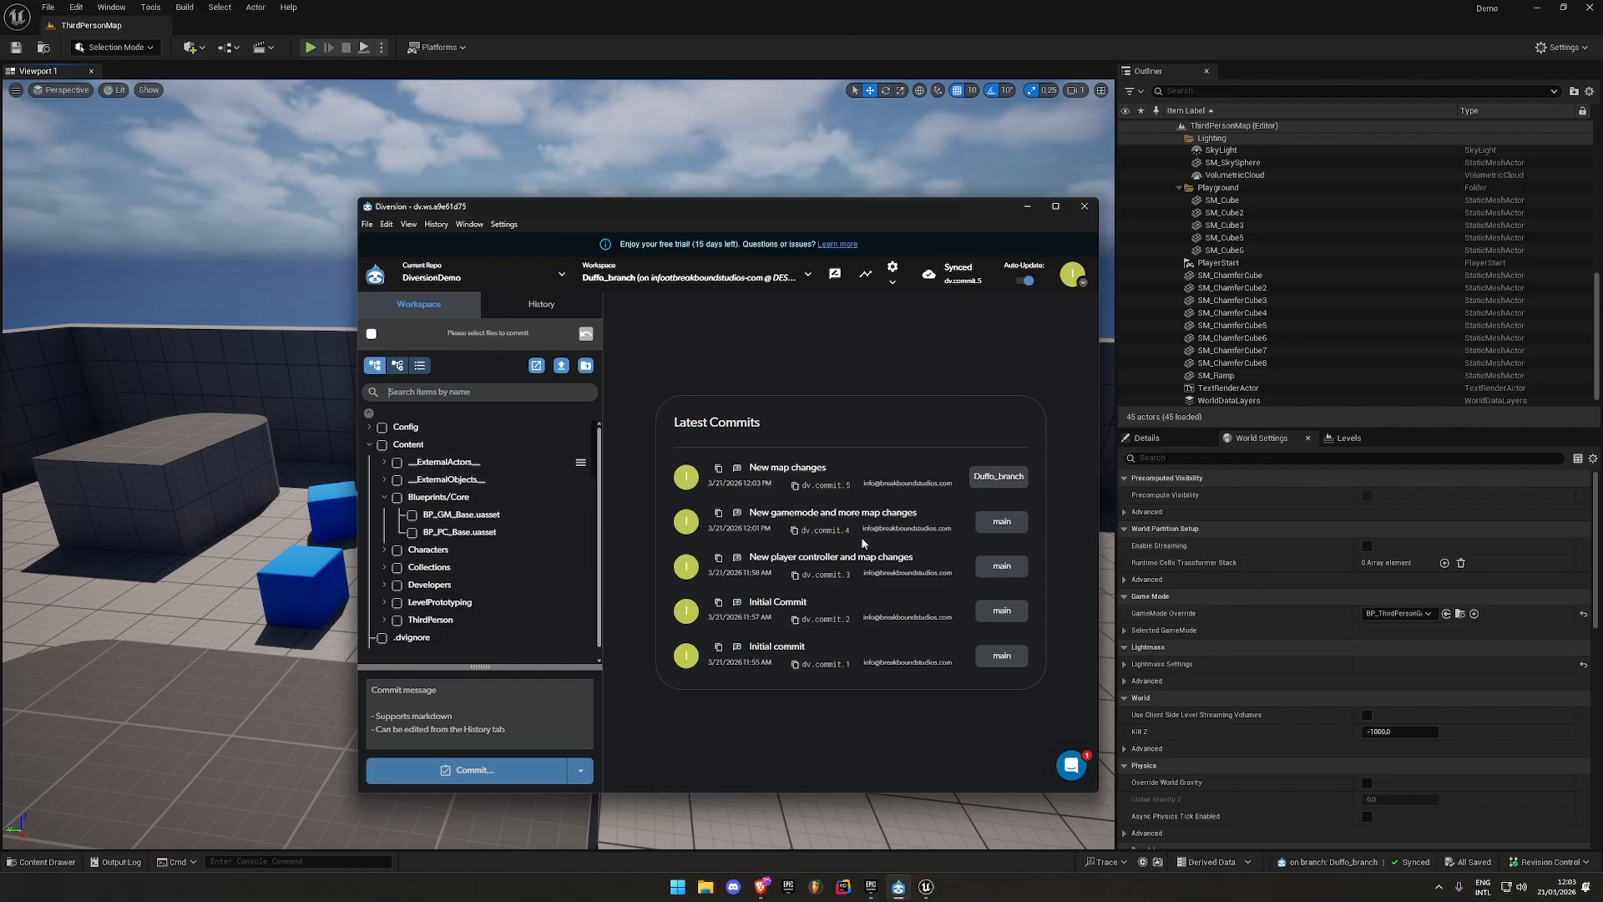
drag(828, 478, 740, 465)
click(844, 453)
Merge Duffo_branch into main immediately, without a review request or preview
click(808, 278)
mouse_move(578, 558)
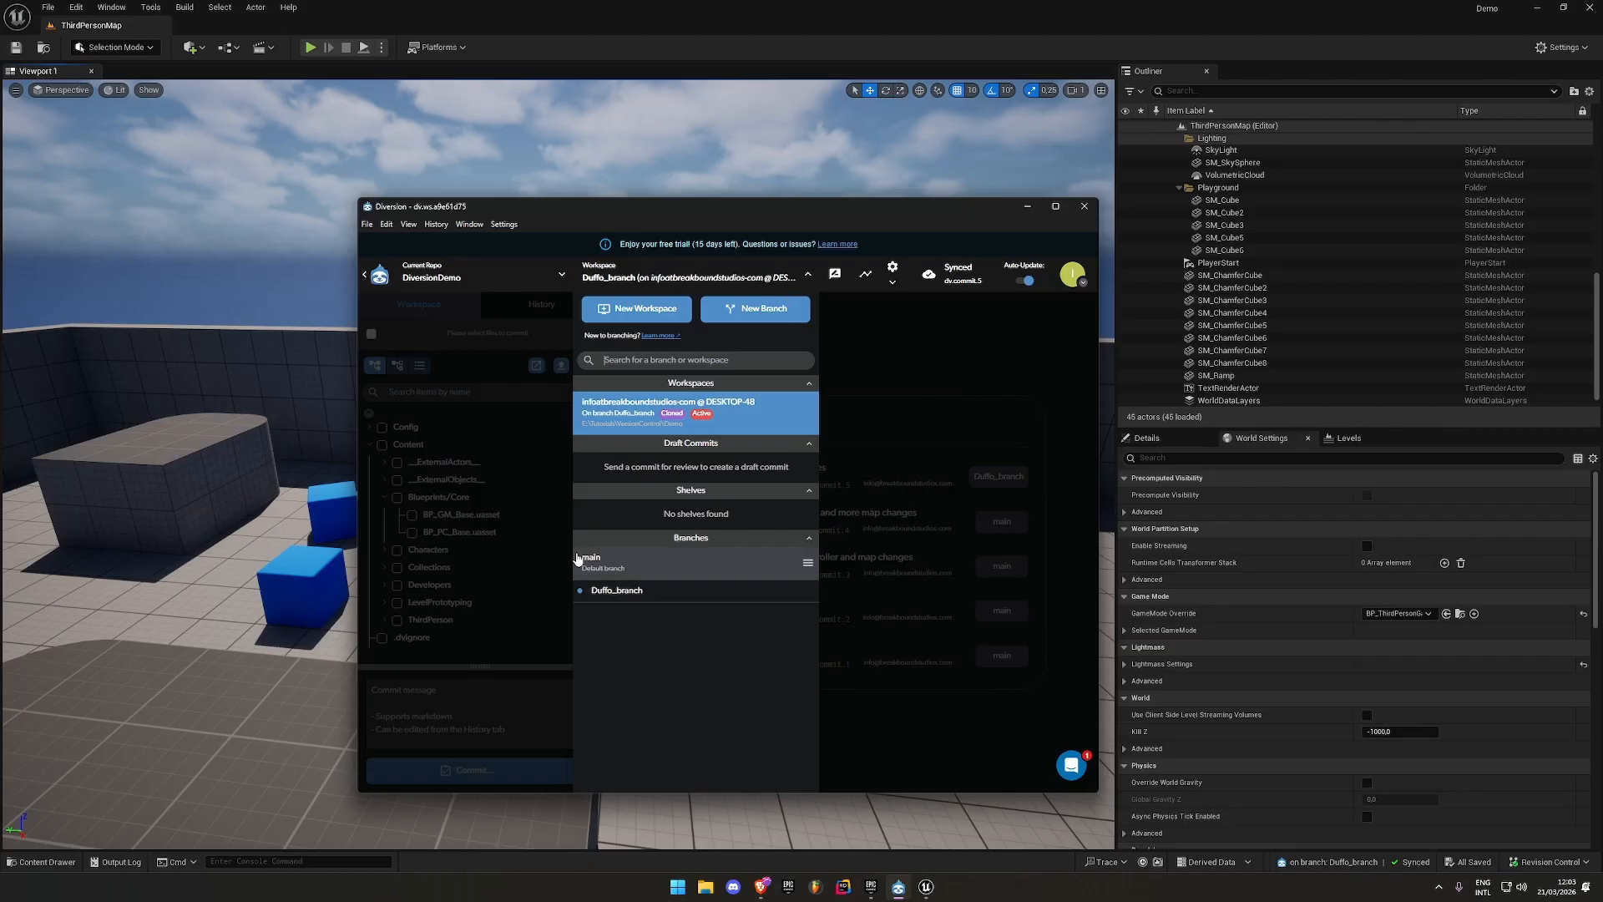
click(808, 564)
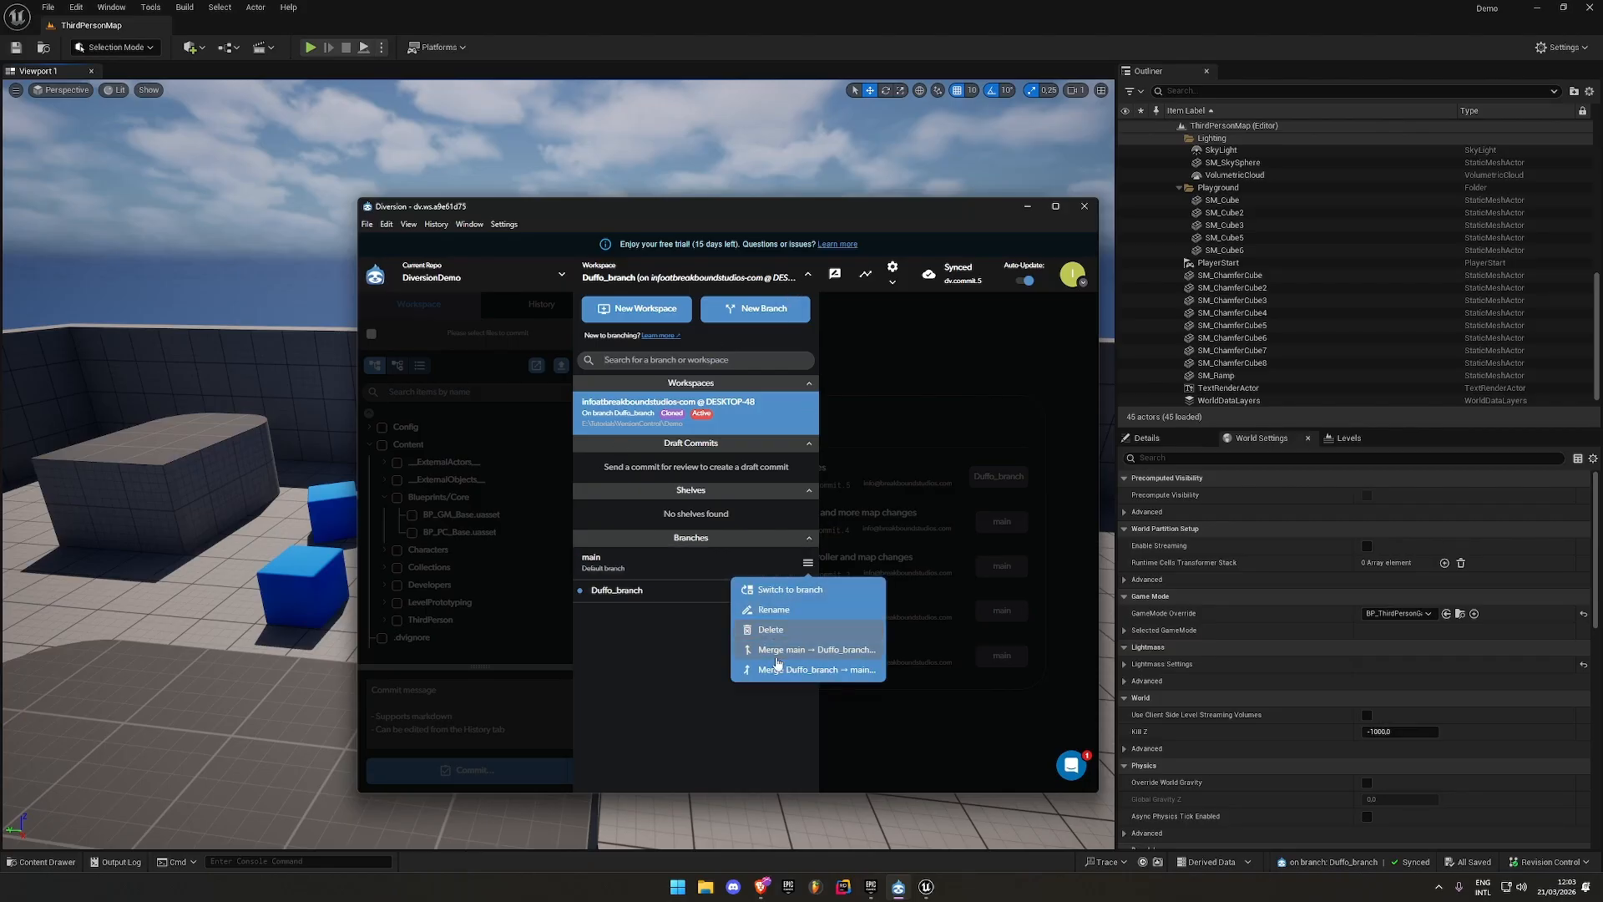
click(827, 669)
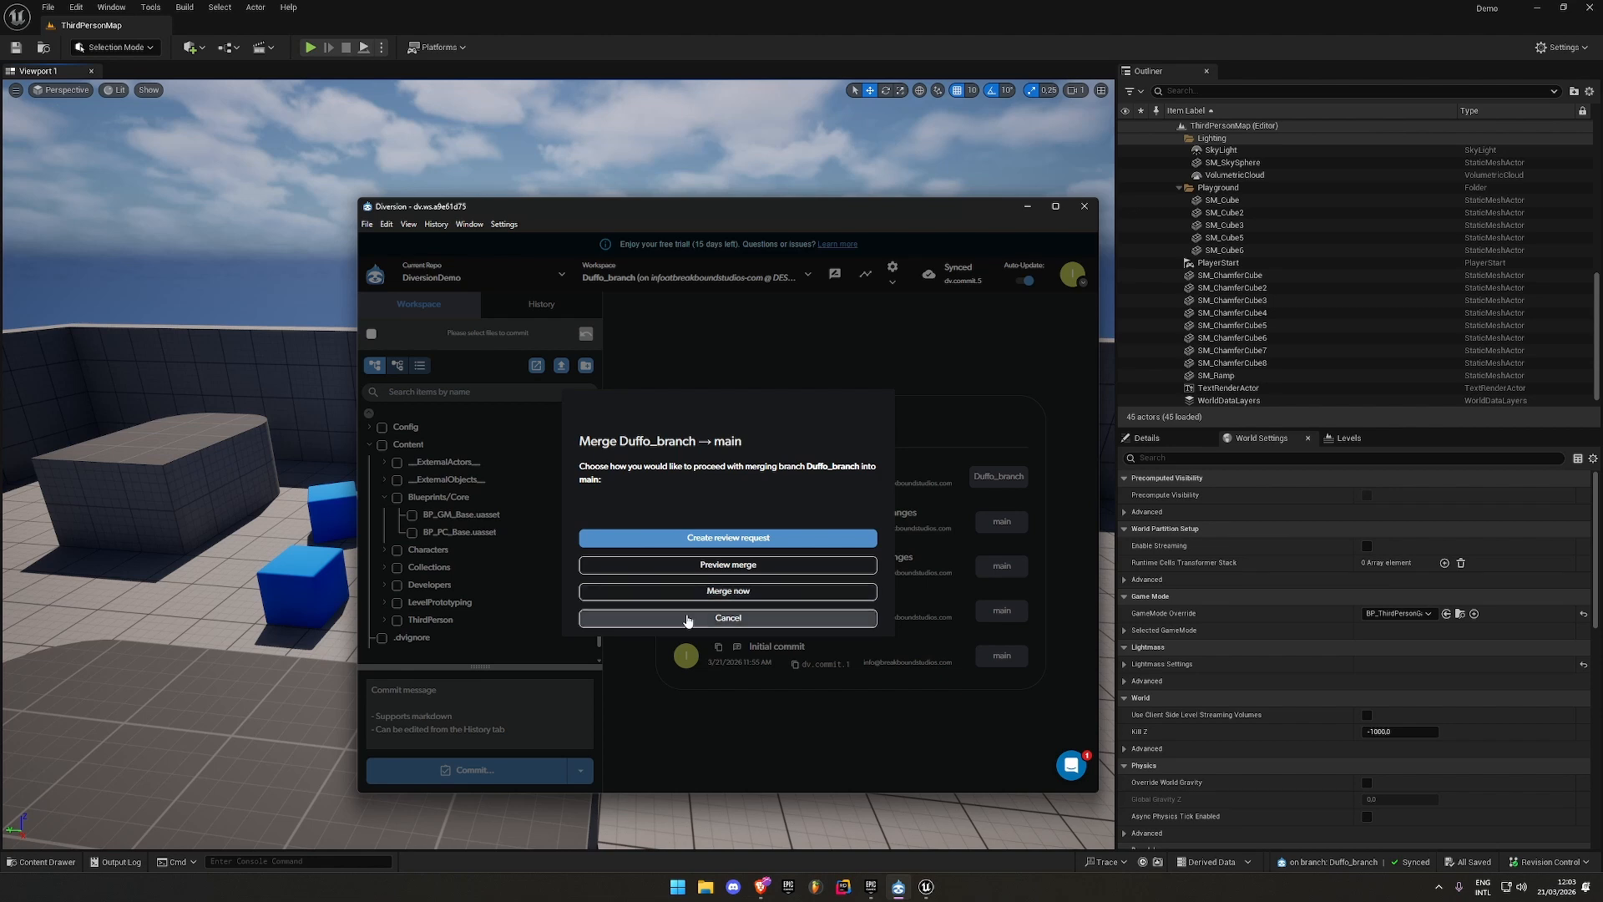
click(779, 594)
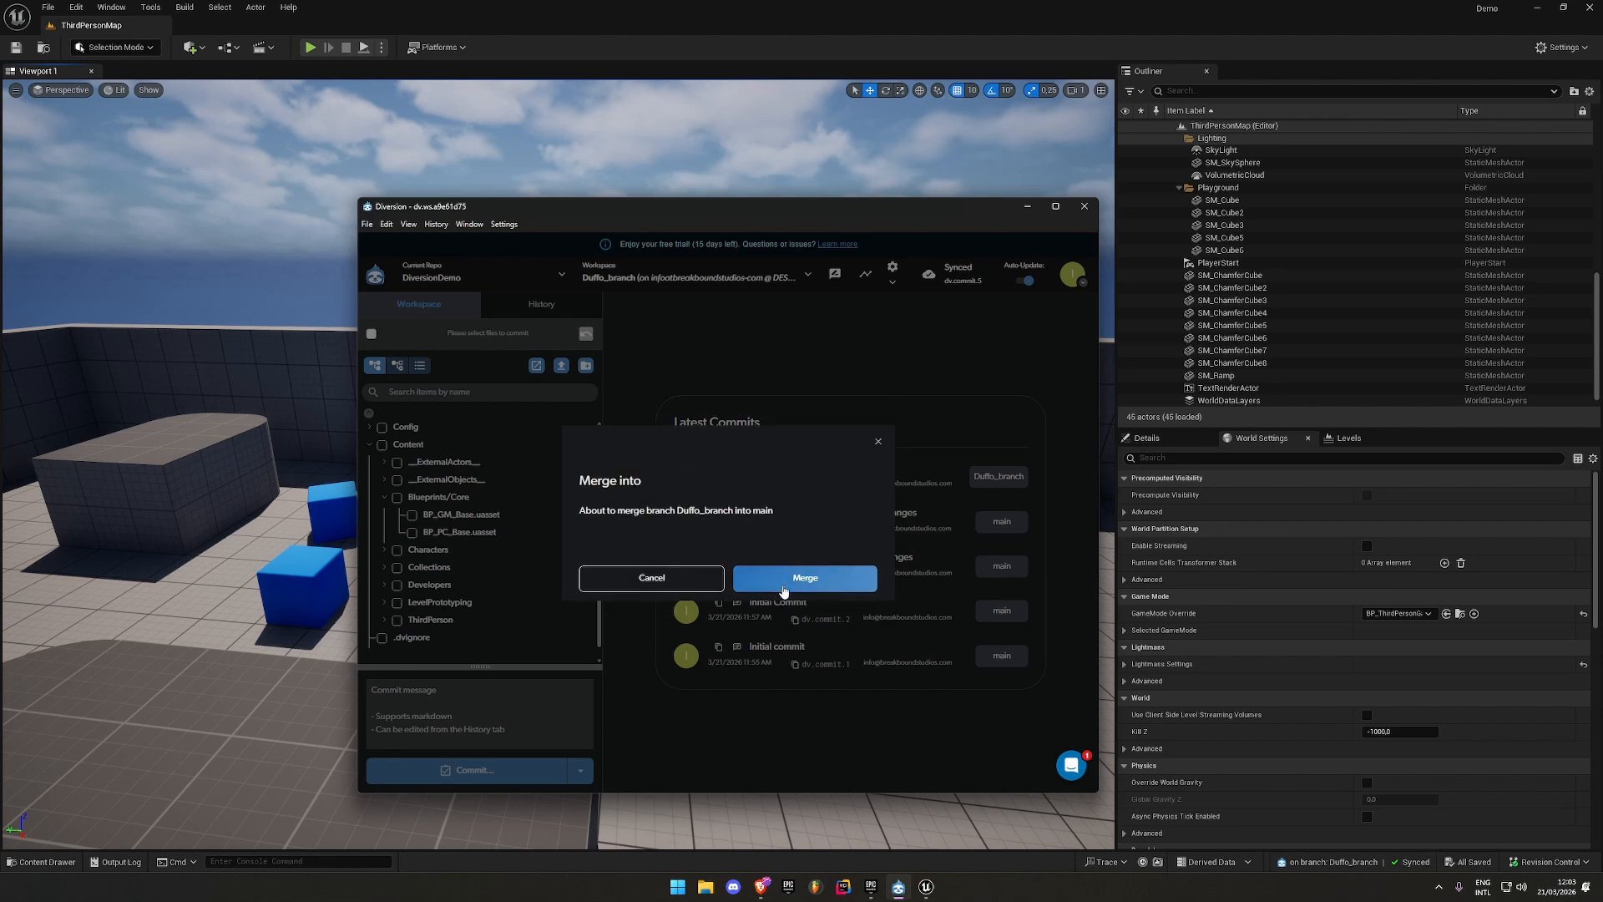
click(782, 589)
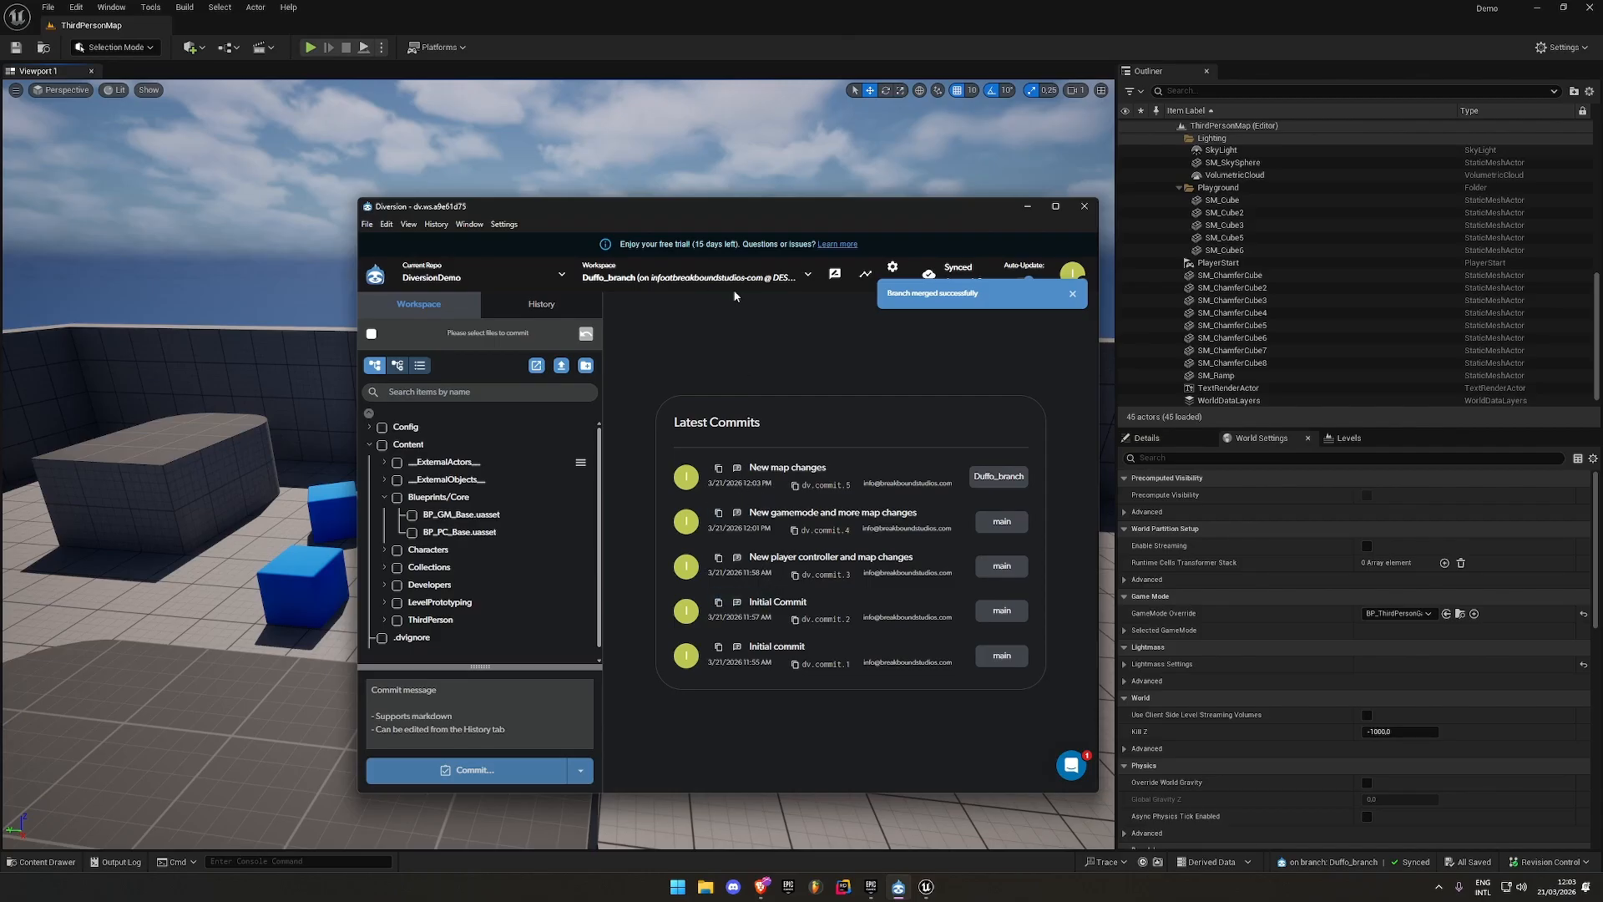
Switch the workspace to the main branch and check the map in the Unreal Editor
click(805, 276)
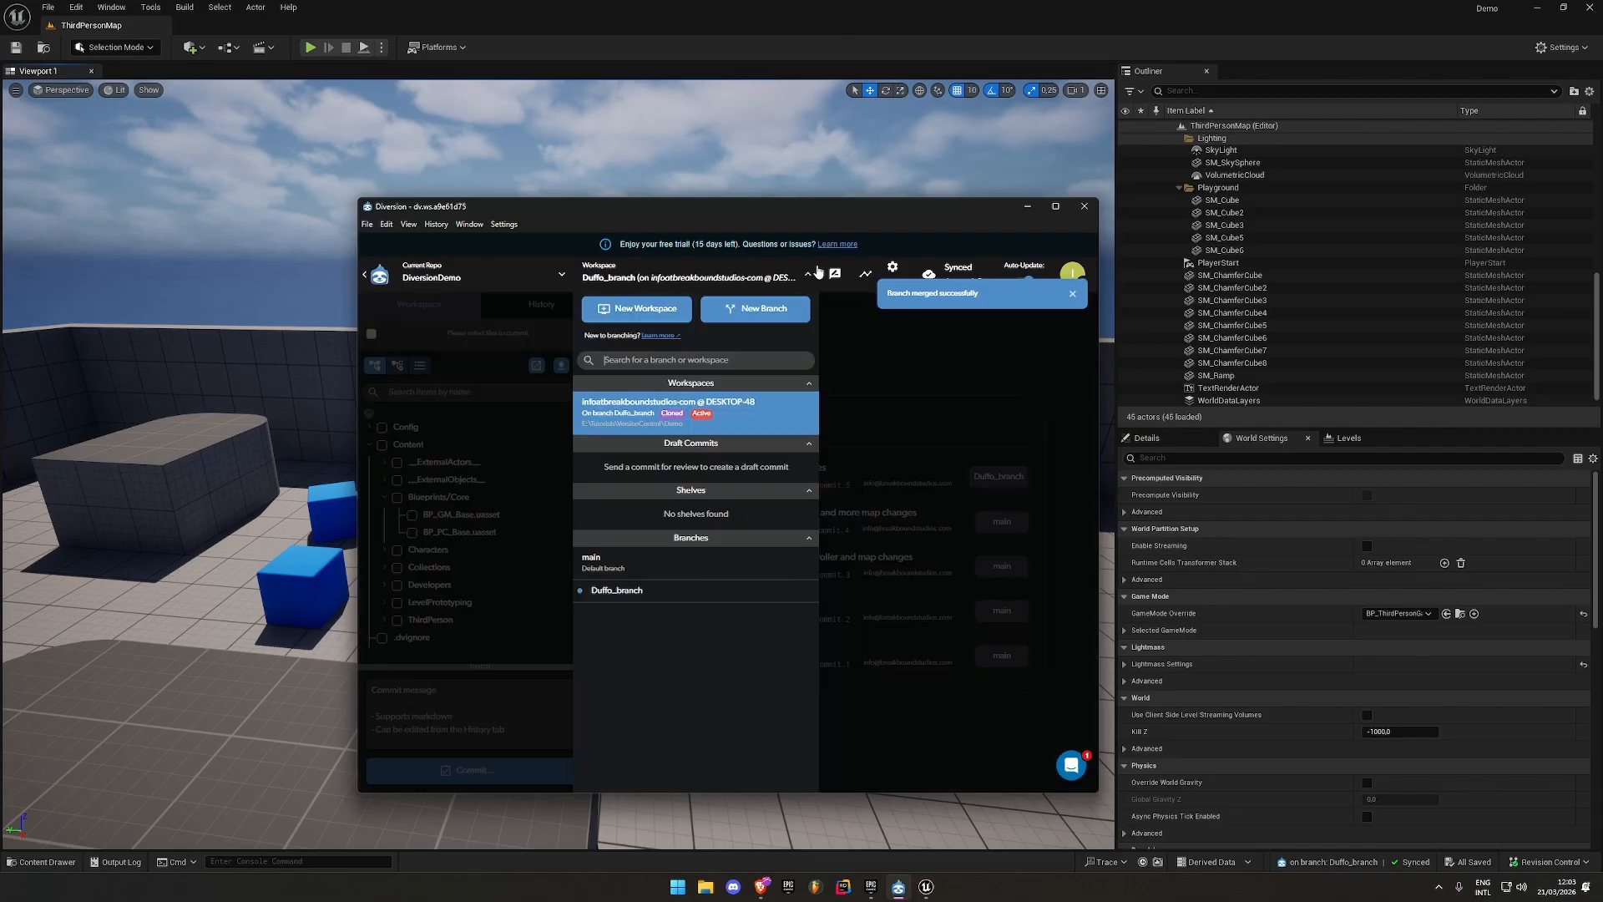
click(808, 562)
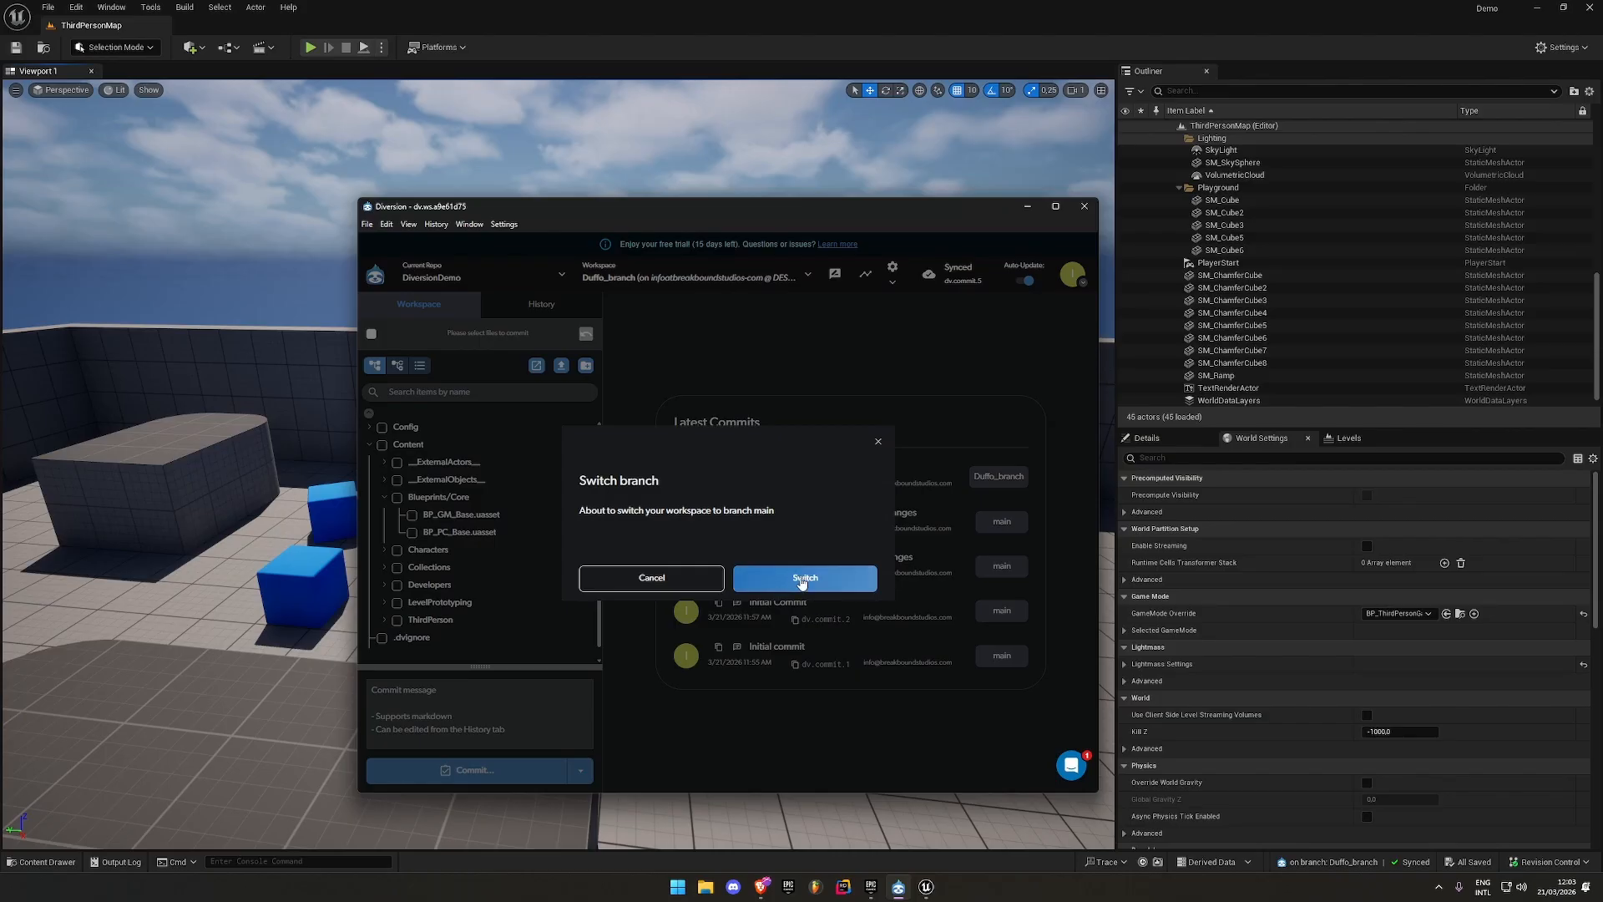
click(792, 577)
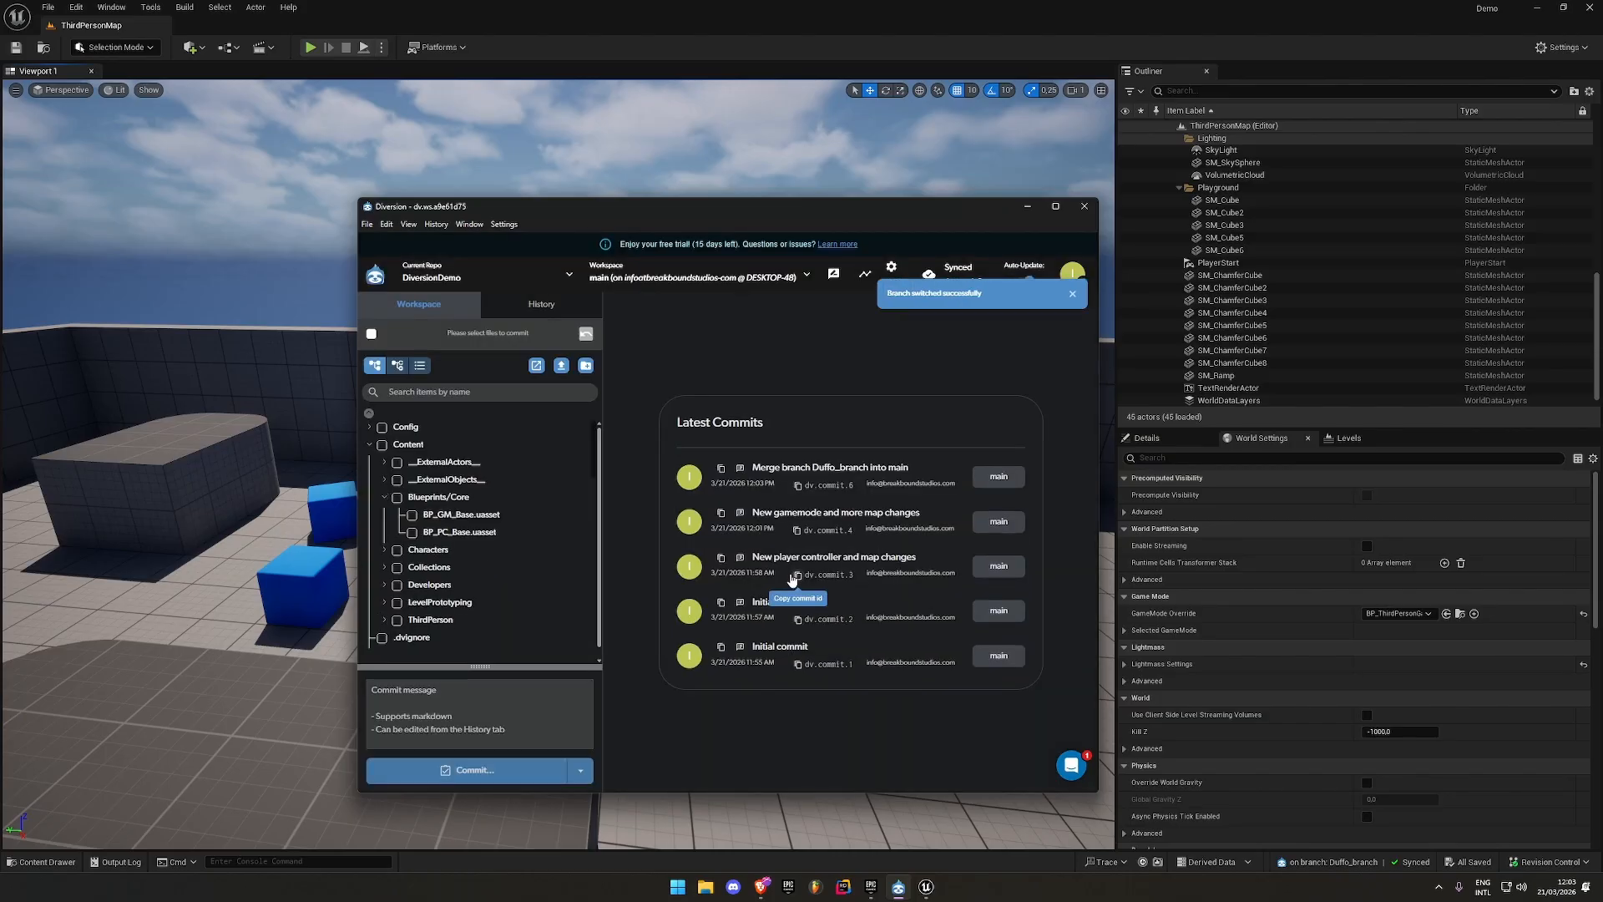
click(1225, 39)
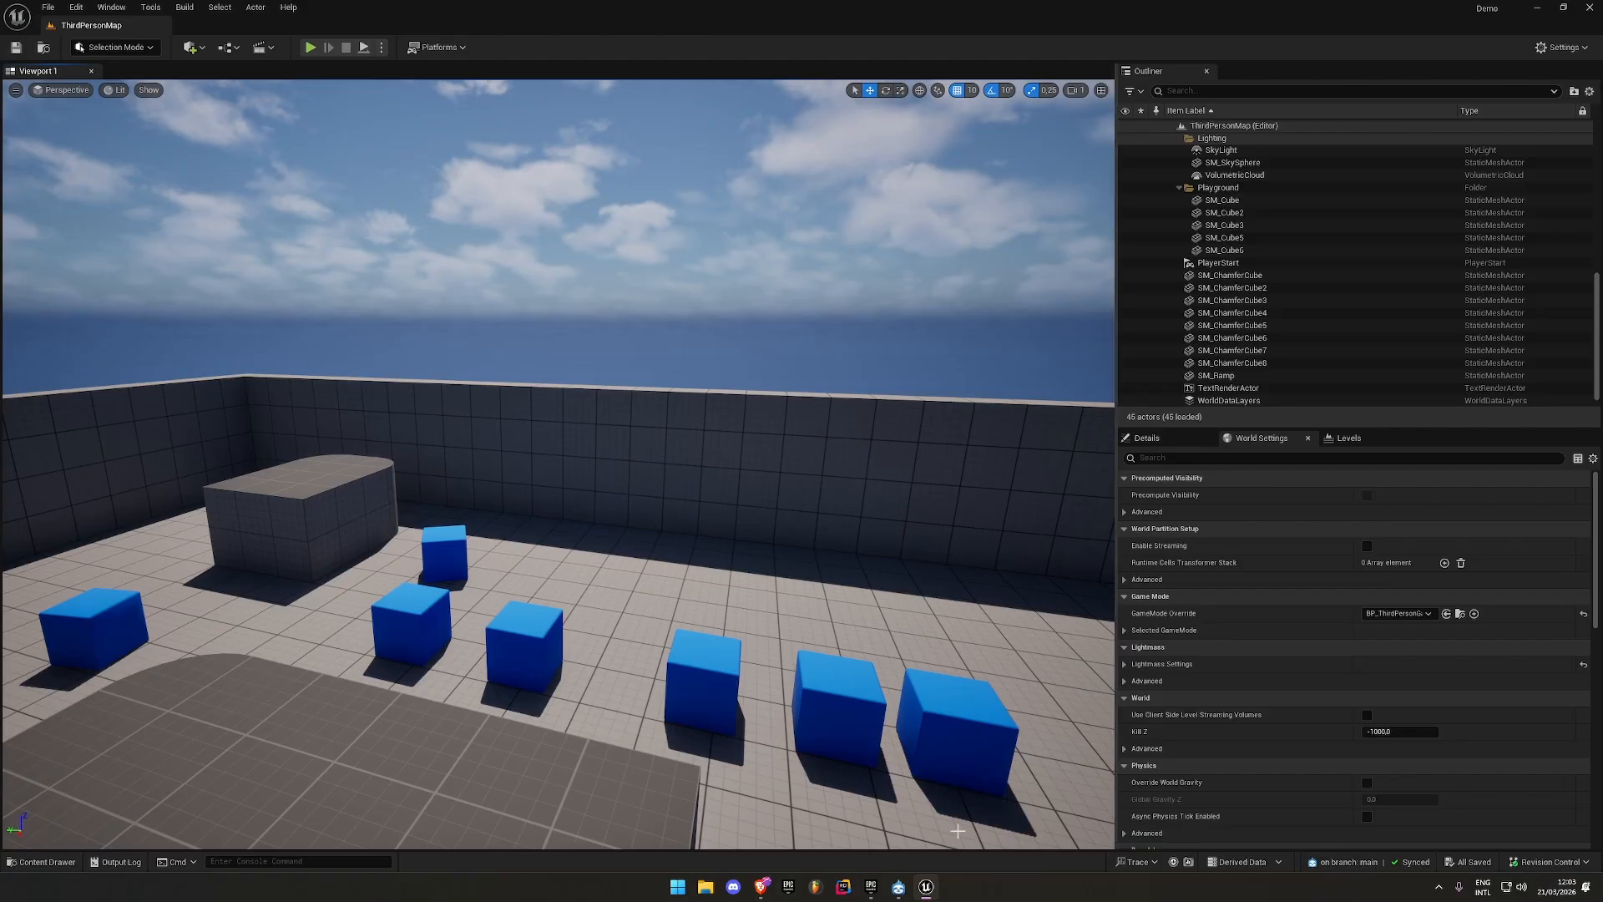
Switch to the Diversion desktop app, examine the files in the "Merge branch Duffo_branch into main" commit, and return to the workspace
click(899, 887)
click(527, 309)
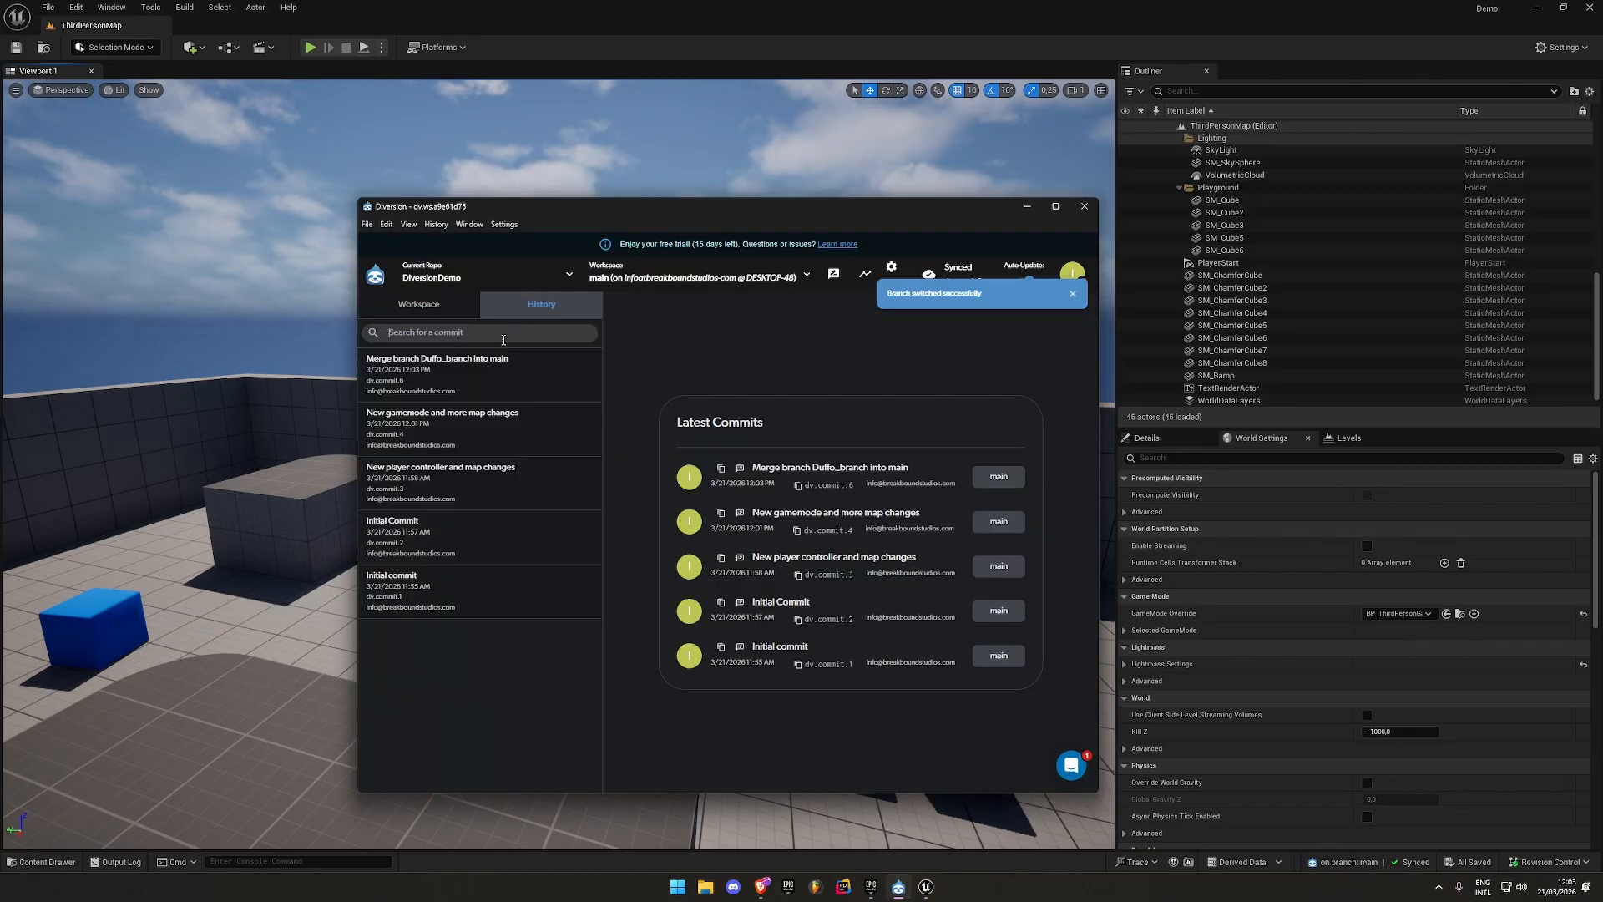
click(437, 383)
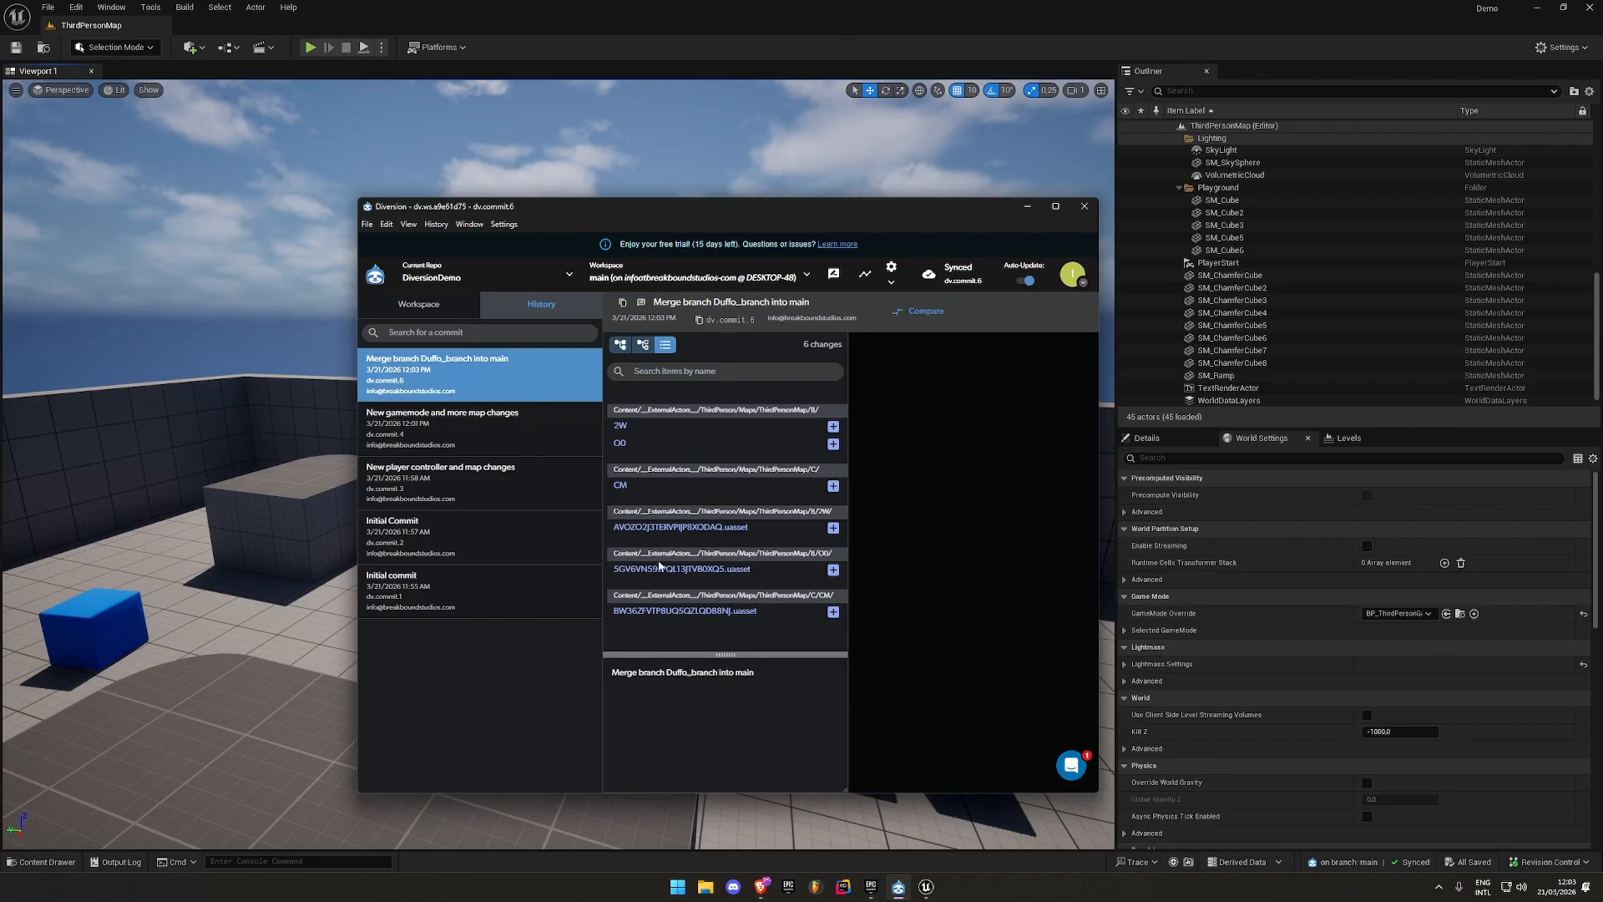
click(427, 309)
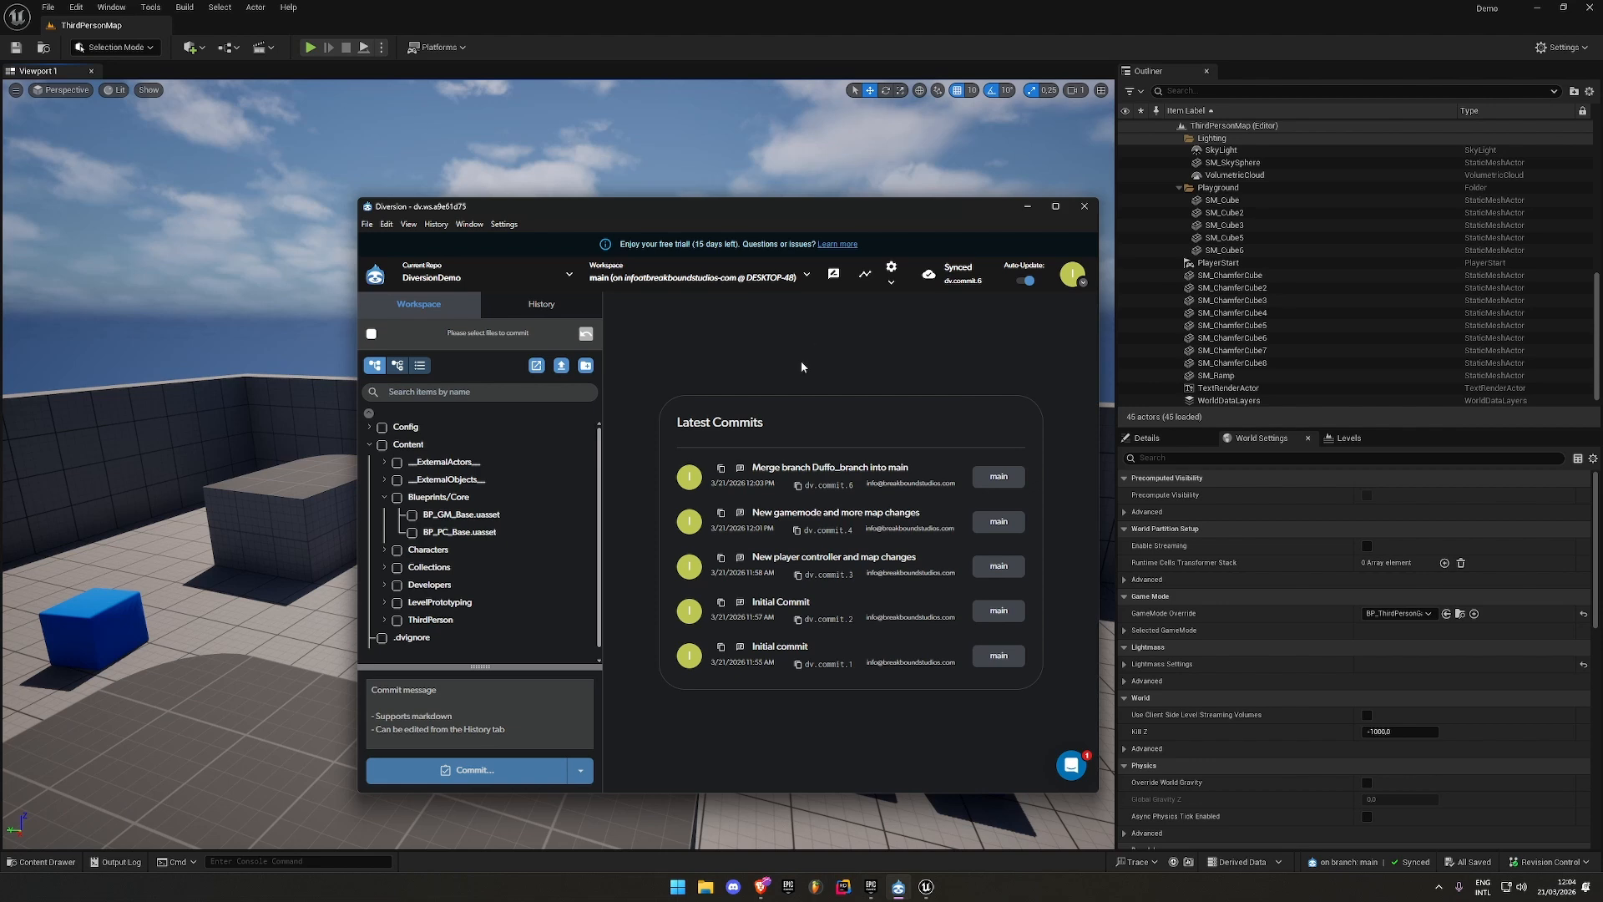
Examine the DiversionDemo repository's collaborator invitation field and permission levels, and close the dialog without inviting anyone
click(892, 283)
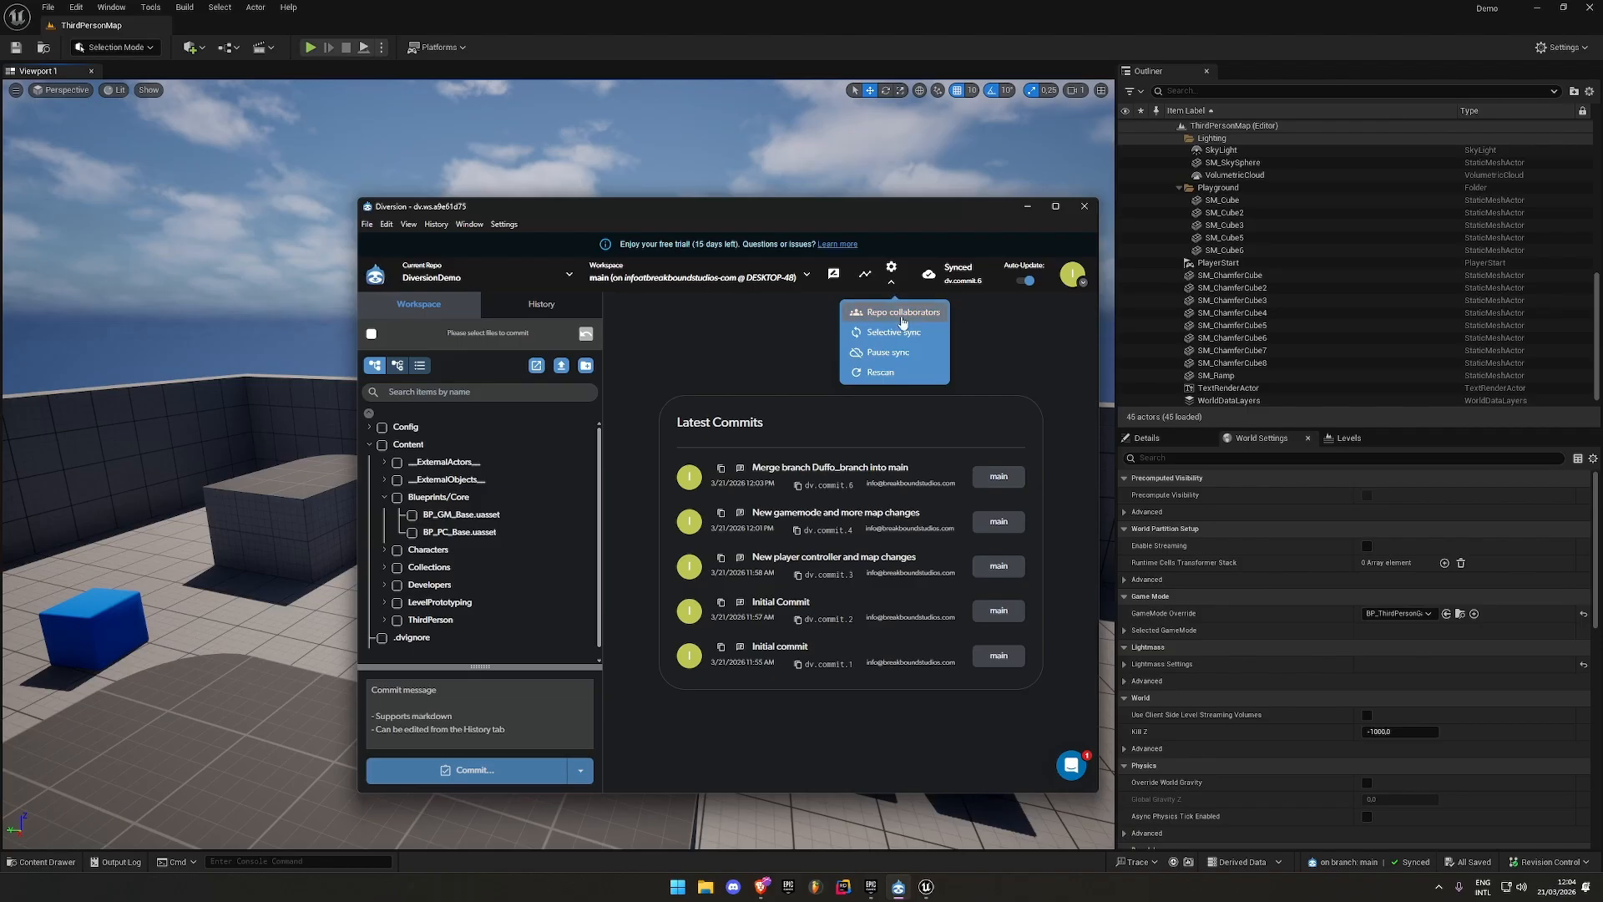
click(900, 313)
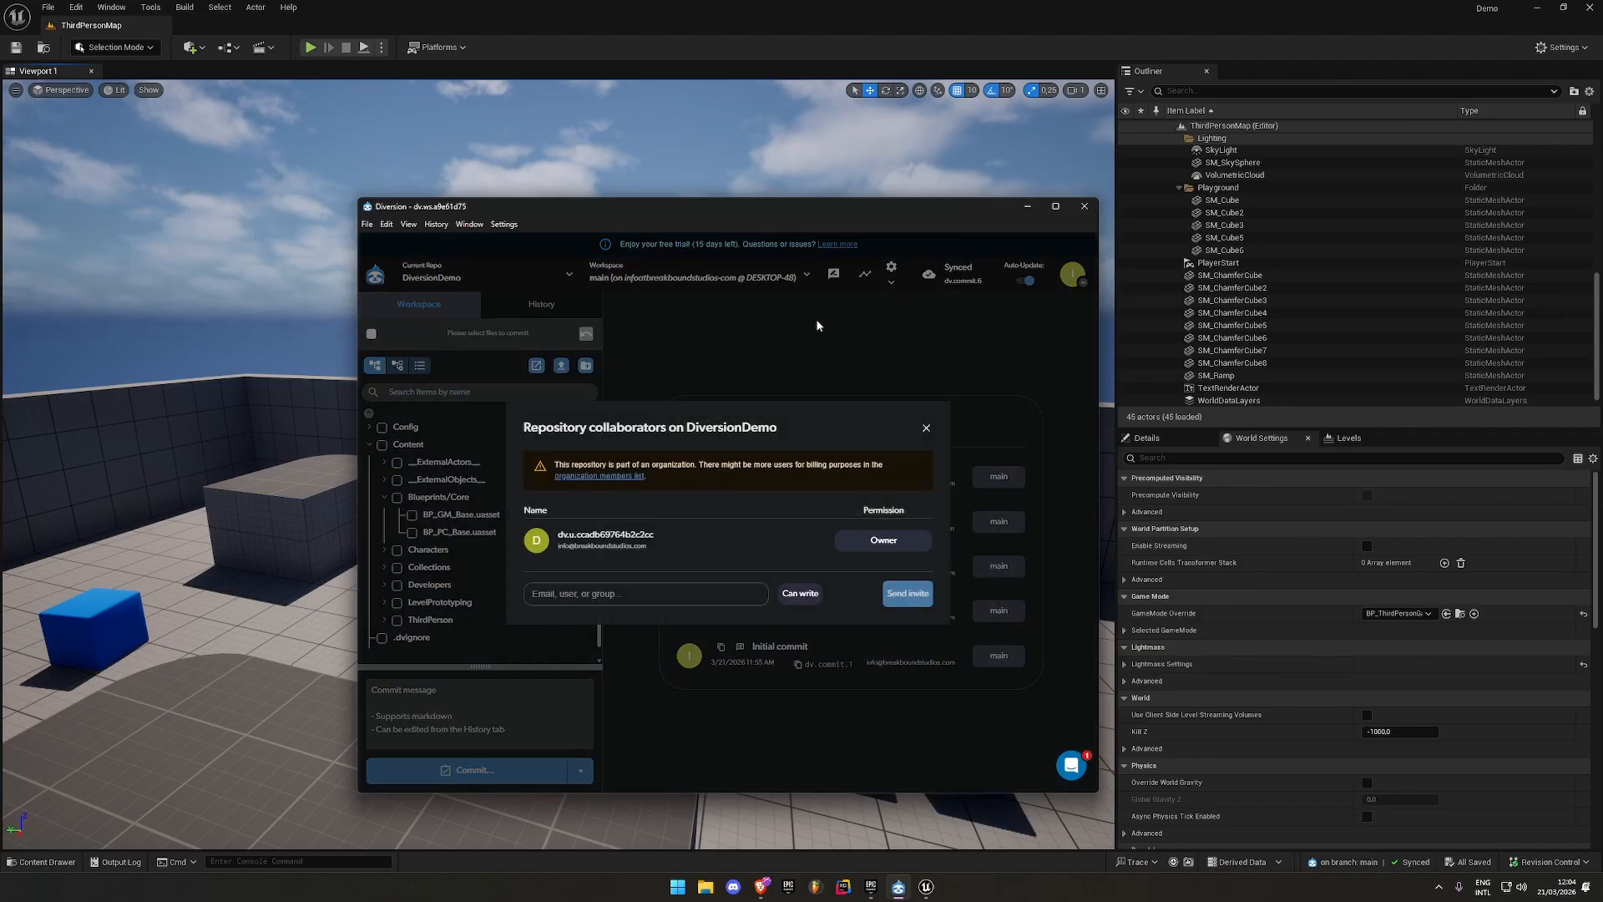
click(587, 594)
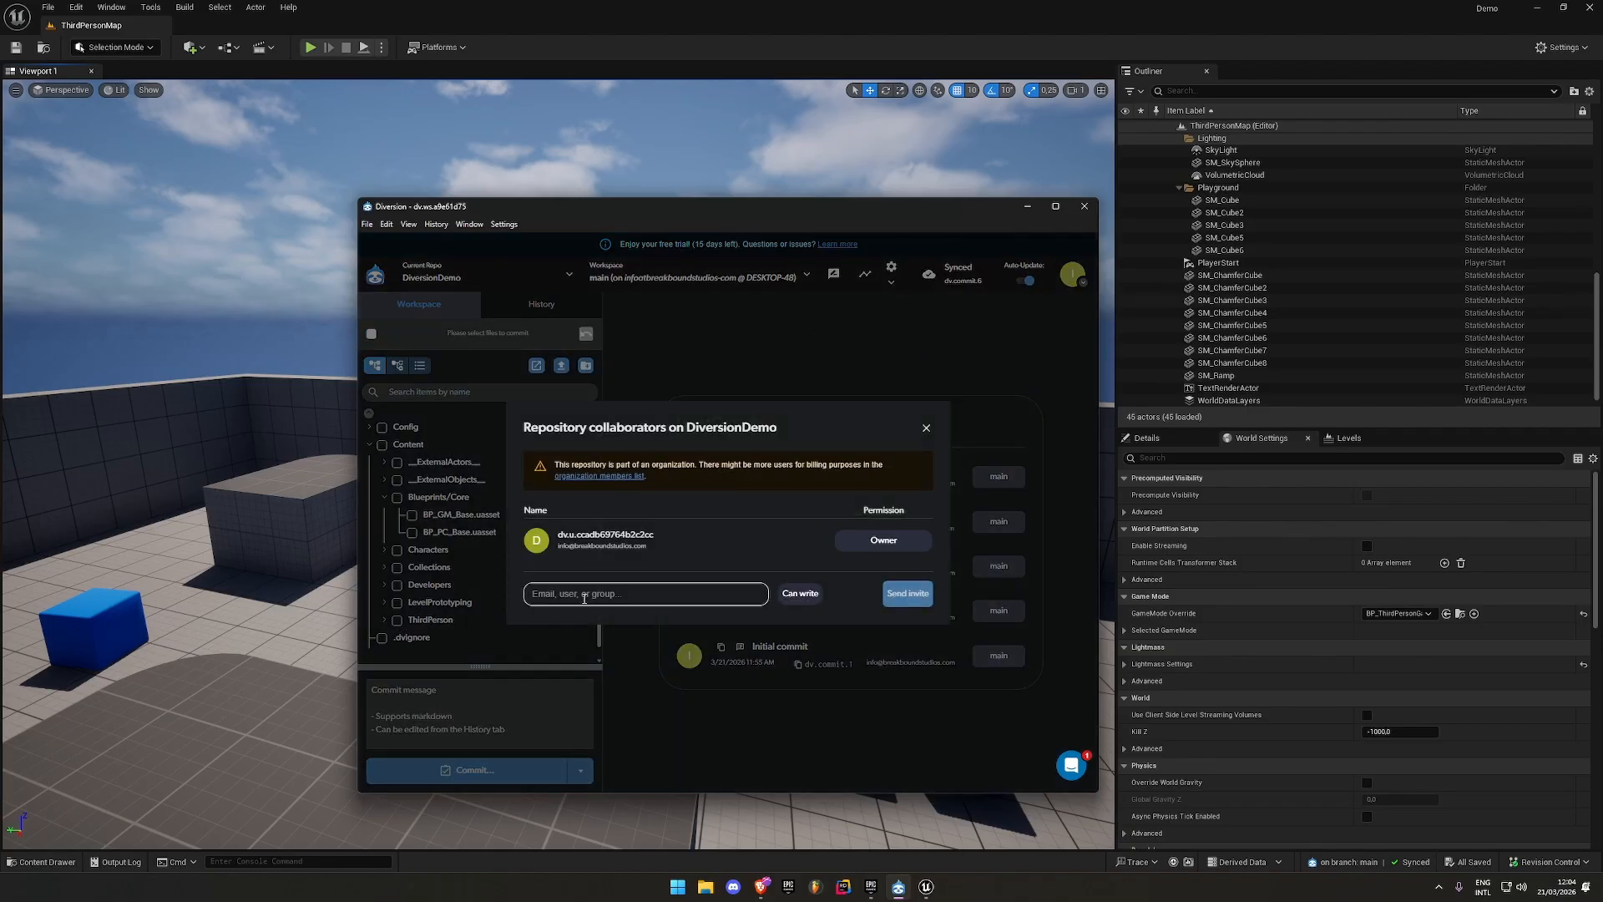
click(584, 595)
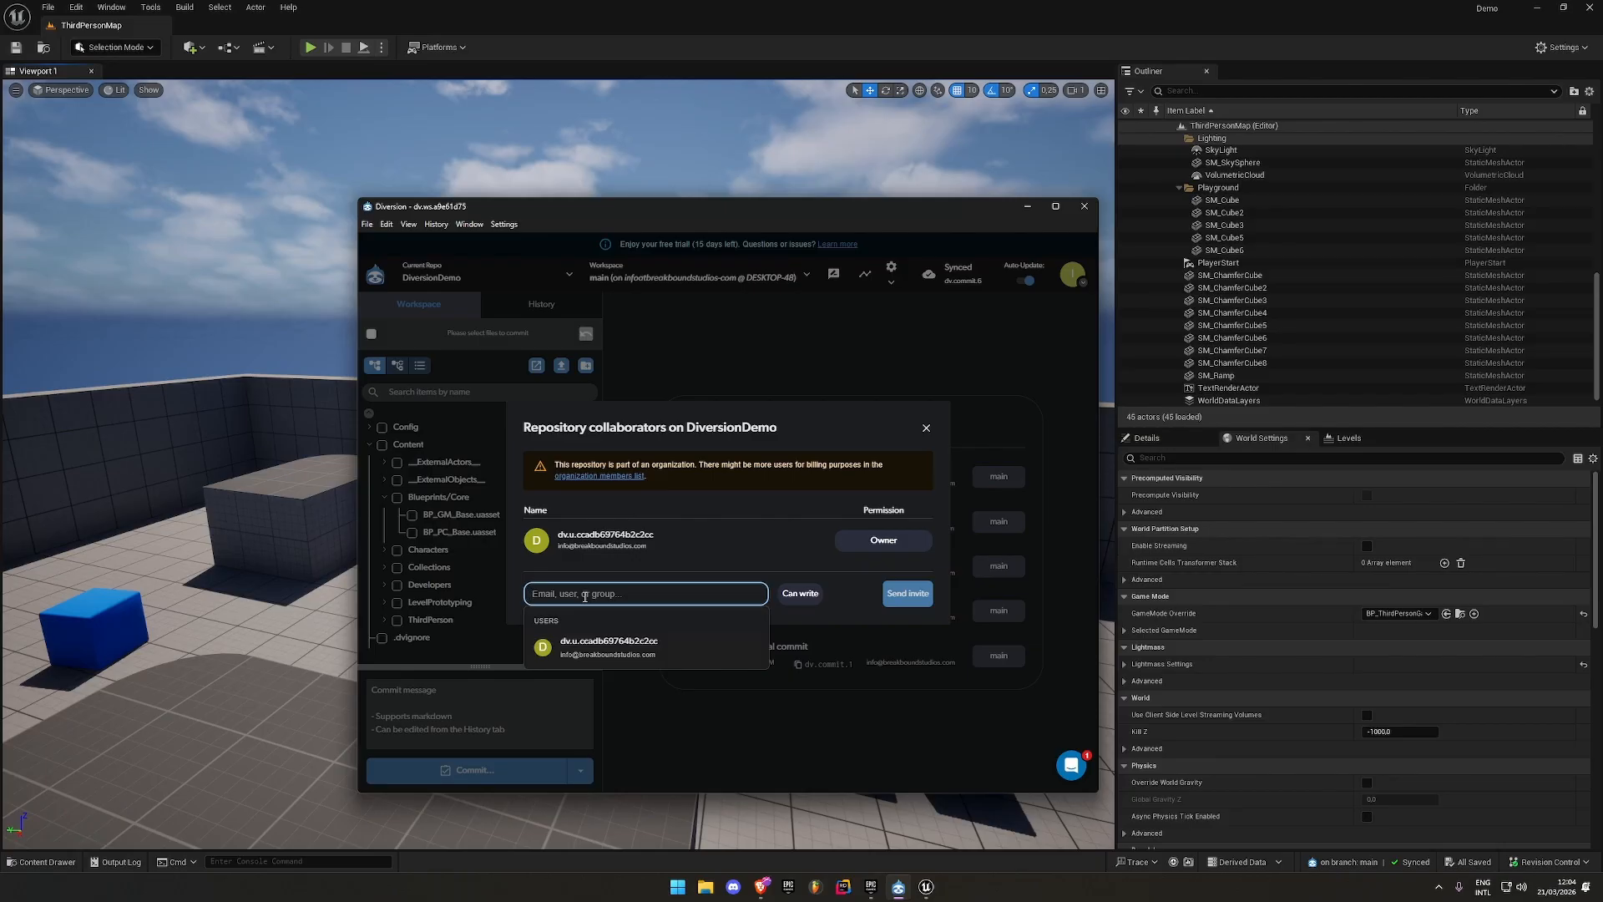
click(800, 594)
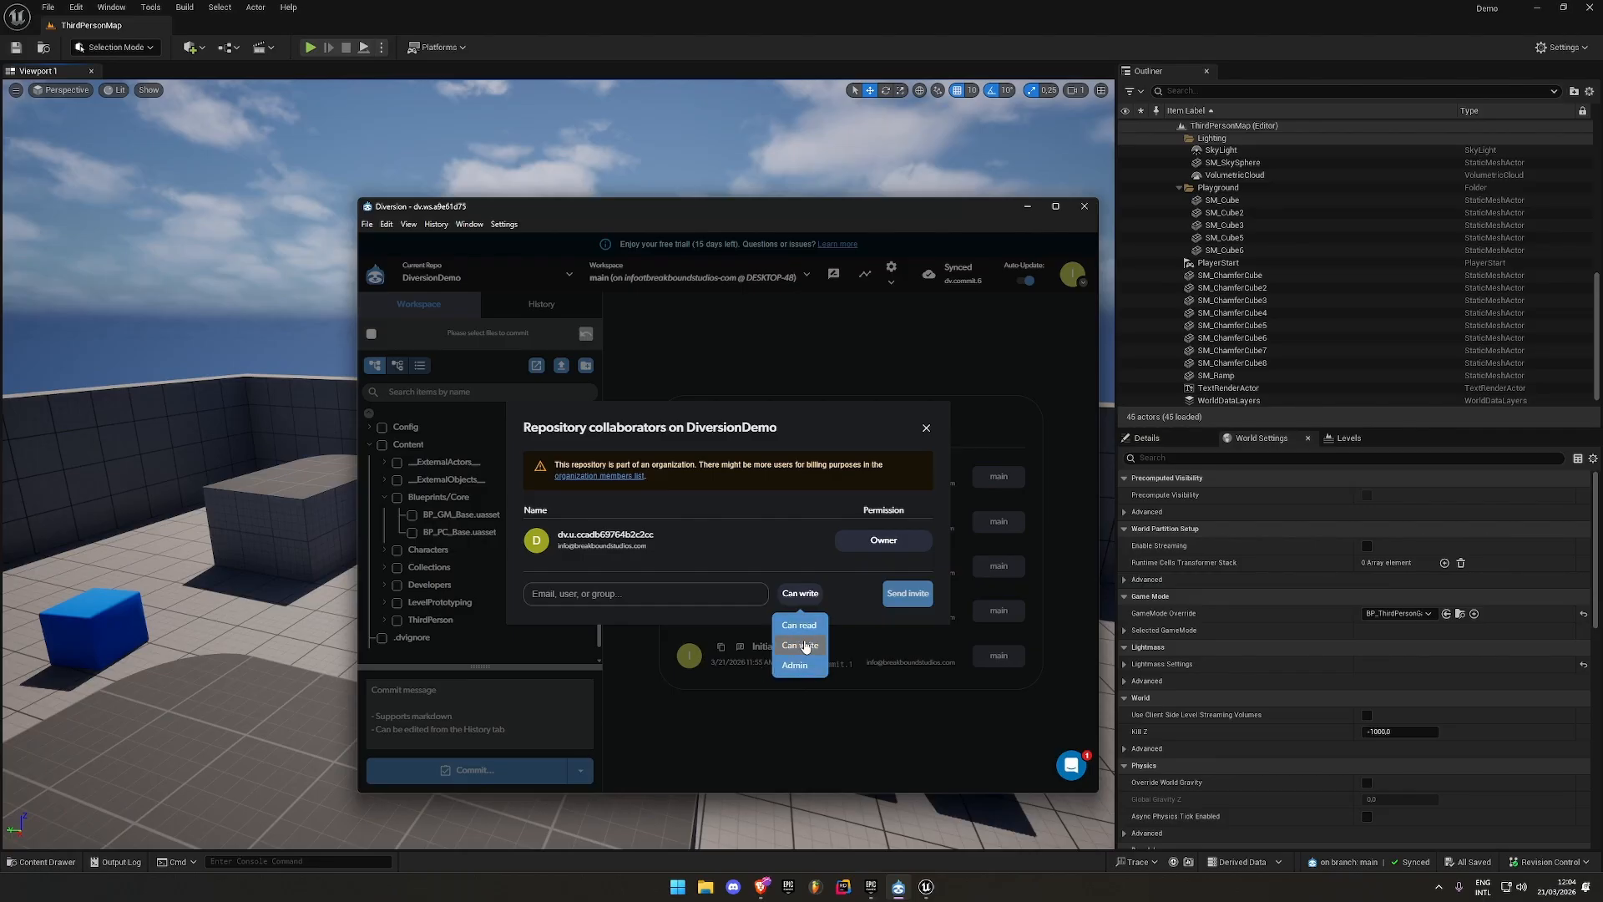
click(843, 588)
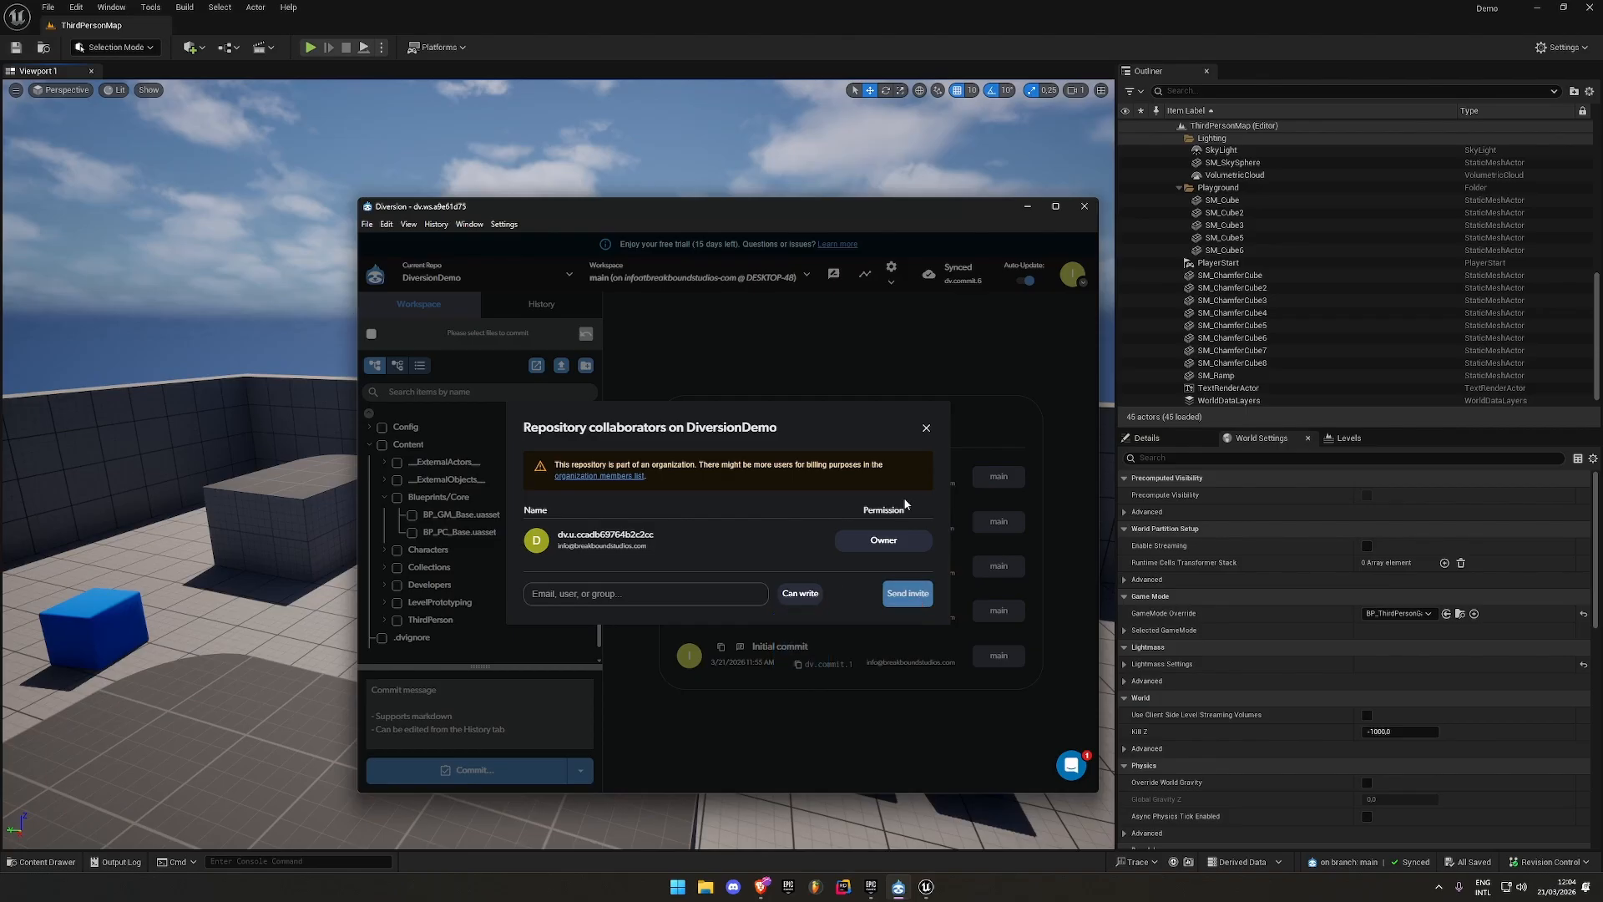
click(926, 430)
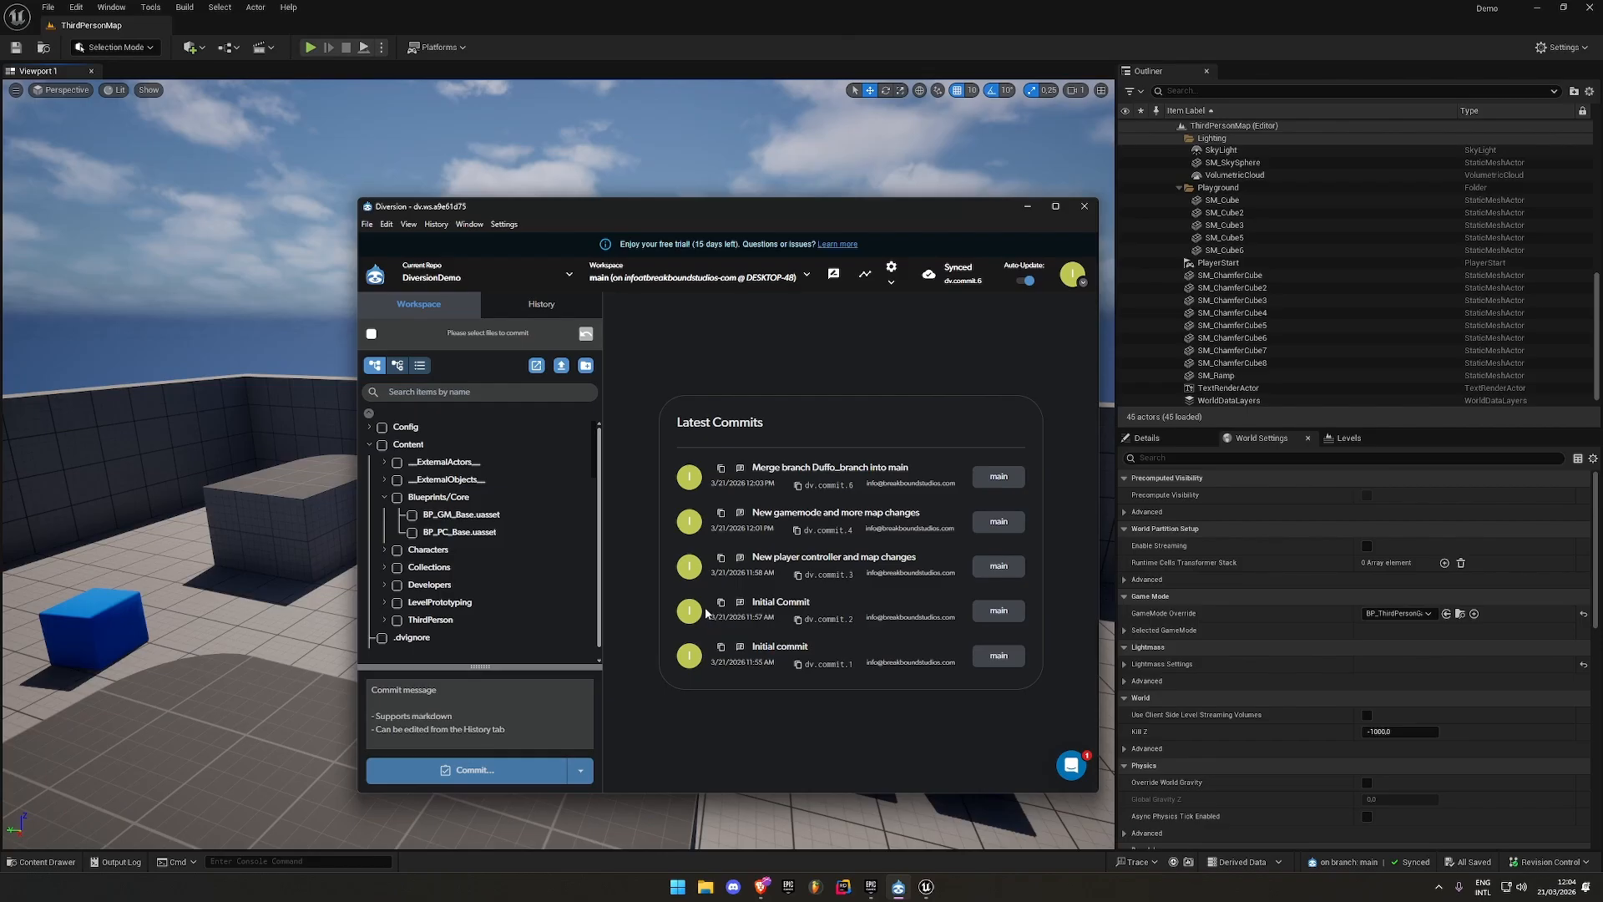
click(764, 8)
drag(675, 345, 1043, 343)
drag(662, 403, 655, 421)
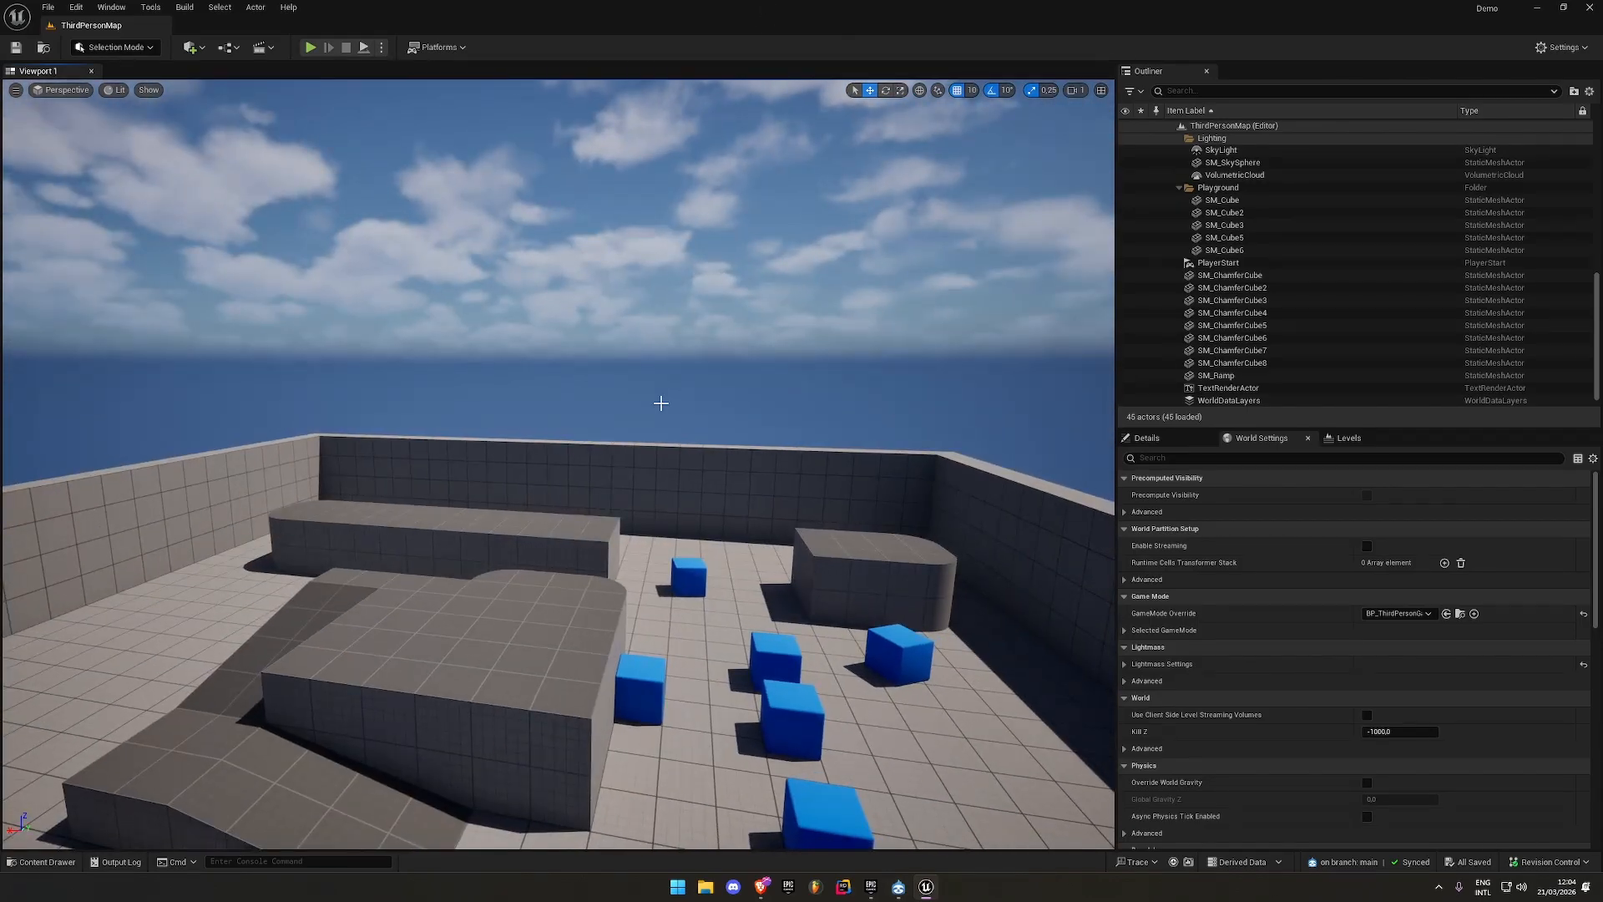
mouse_move(661, 403)
mouse_down()
mouse_move(682, 476)
mouse_move(680, 424)
mouse_up()
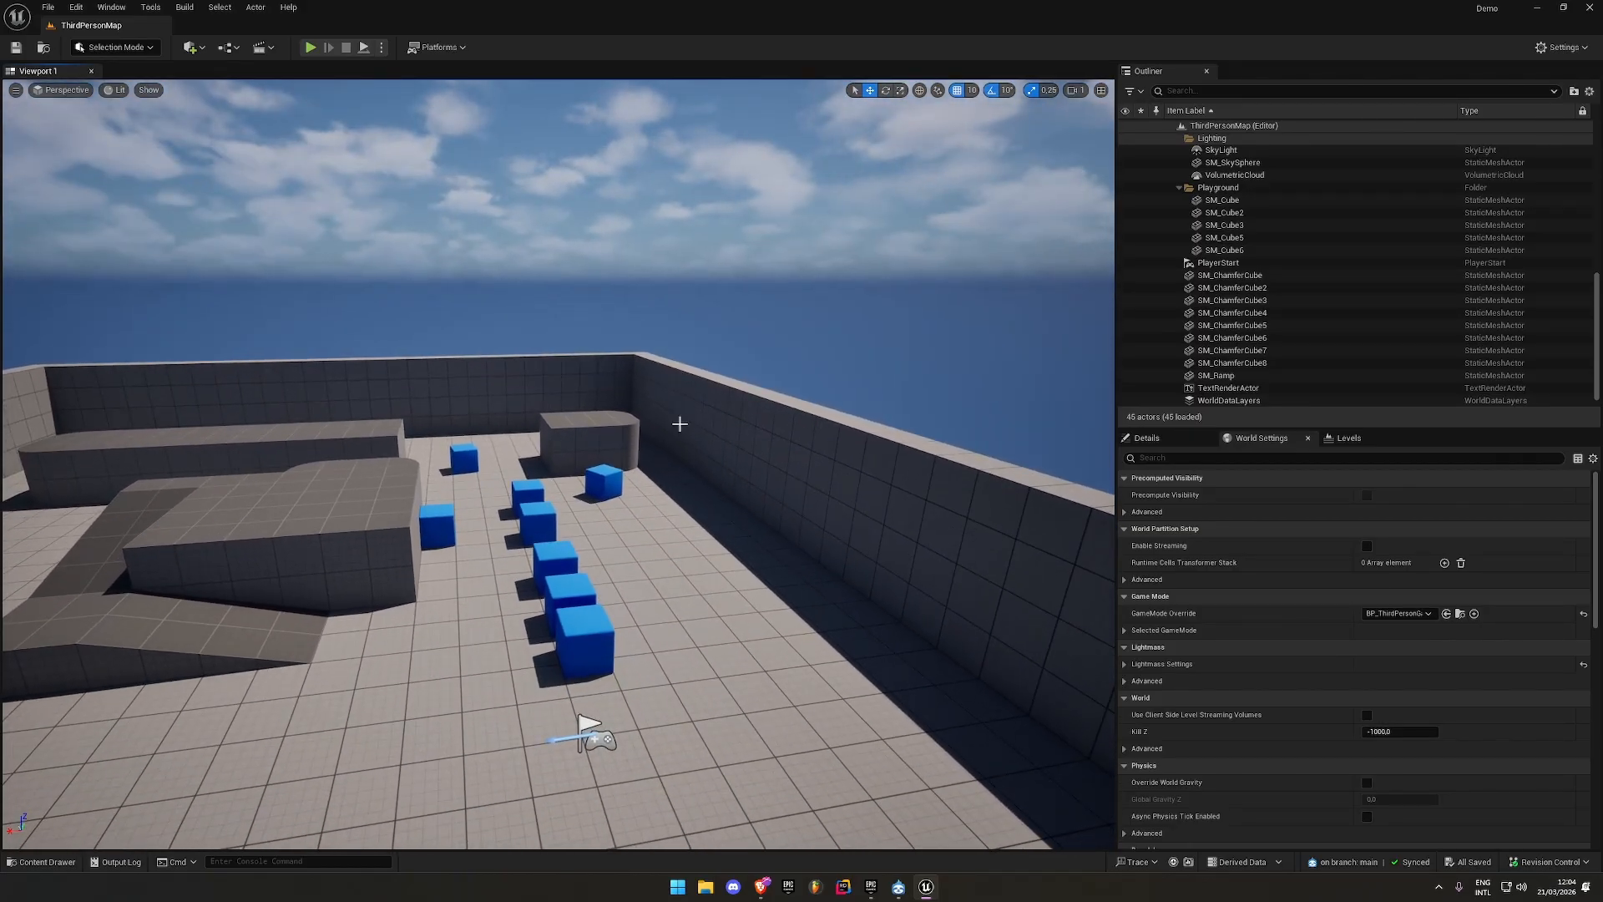